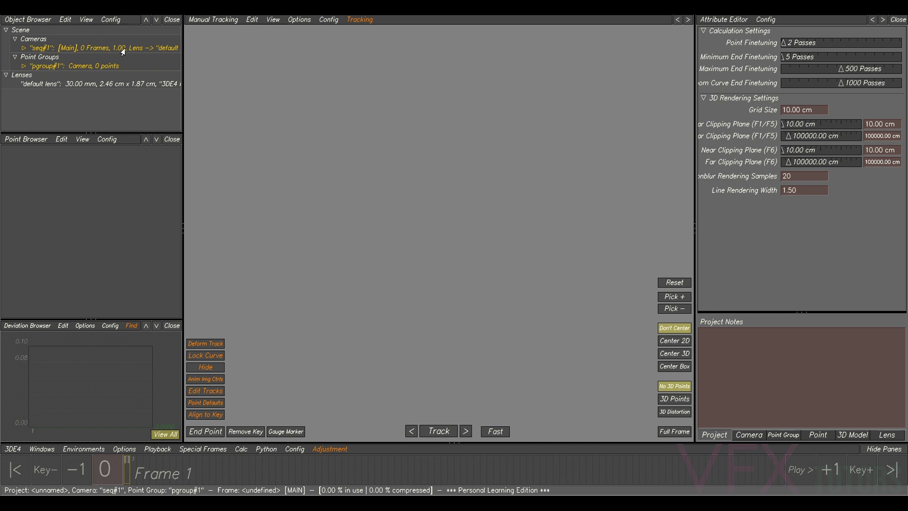
Start browsing for the live action footage of camera seq#1 and expand the g:\VFXtutors\Matchmove folder.
click(74, 49)
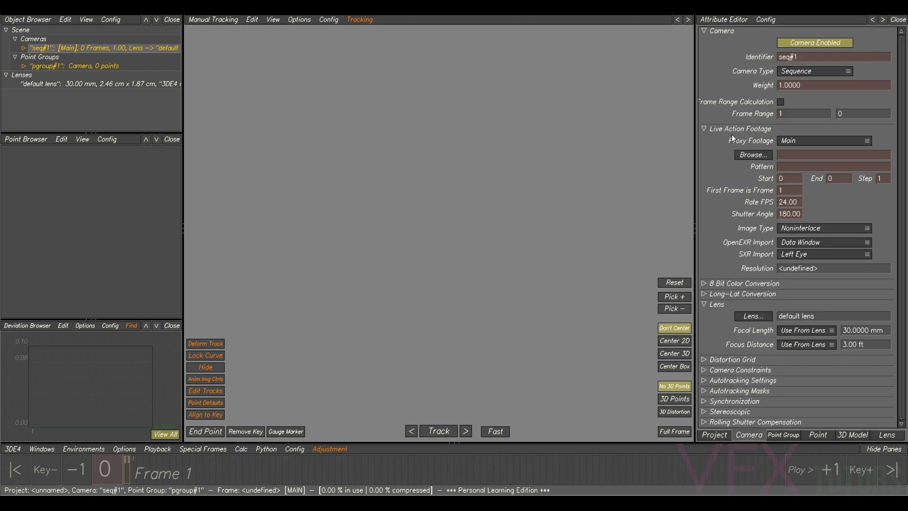
click(742, 157)
click(143, 124)
click(137, 123)
click(146, 152)
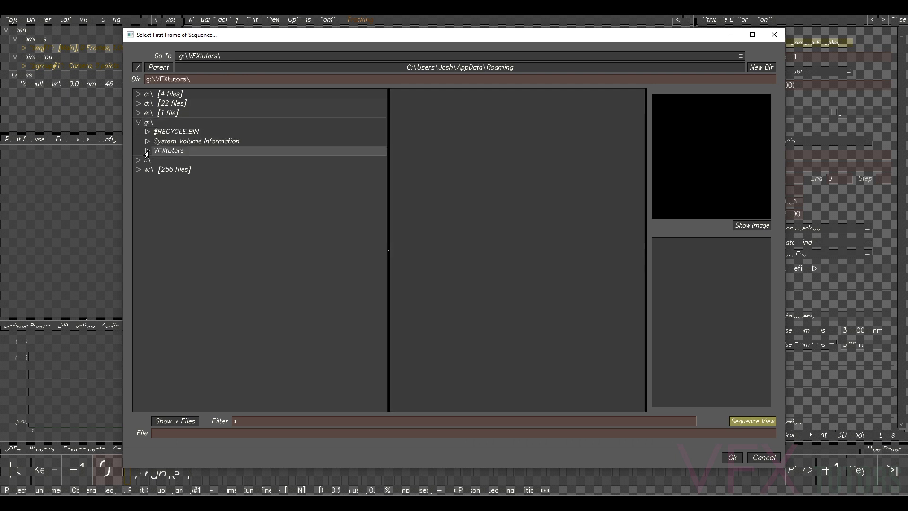
click(148, 151)
click(150, 181)
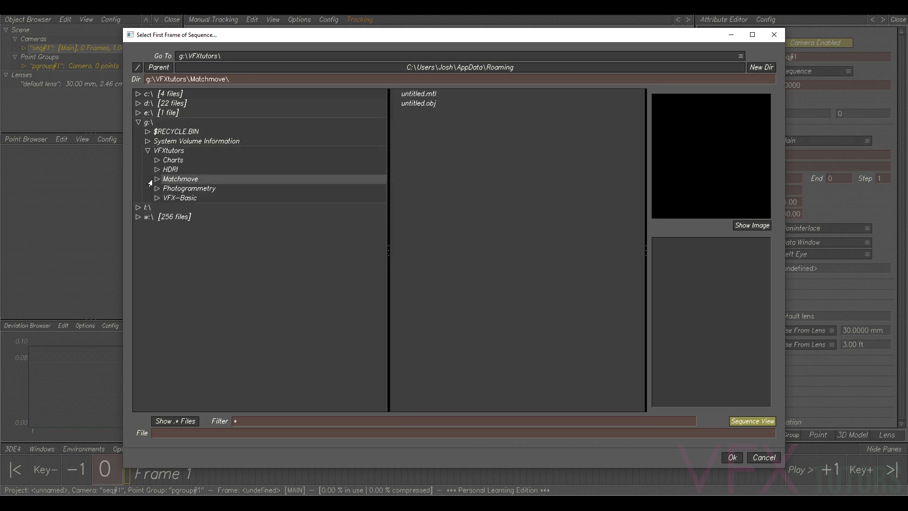
click(151, 181)
scroll(222, 232, down, 1)
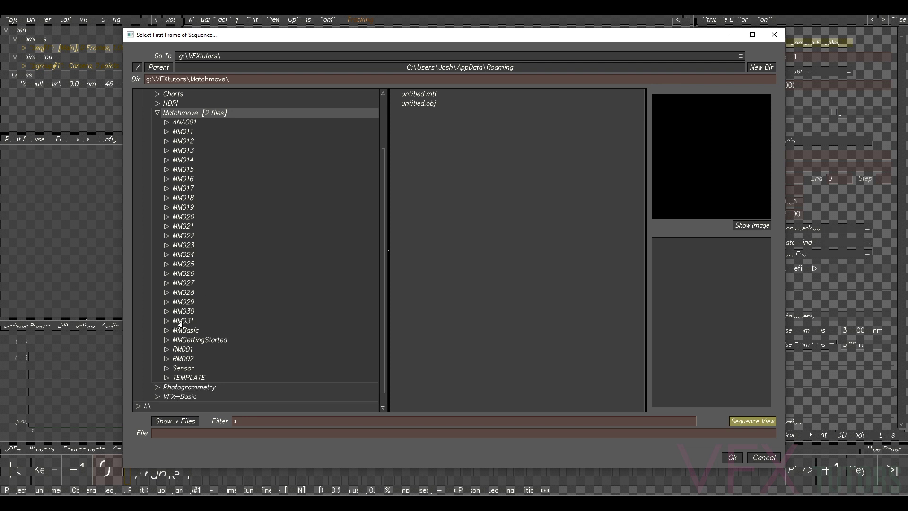
Load the sequence starting with MobilePhone_BG01_V001.1001.exr from the MM031\MobilePhone\Plate folder as the camera footage.
click(180, 321)
click(166, 321)
click(195, 331)
click(176, 330)
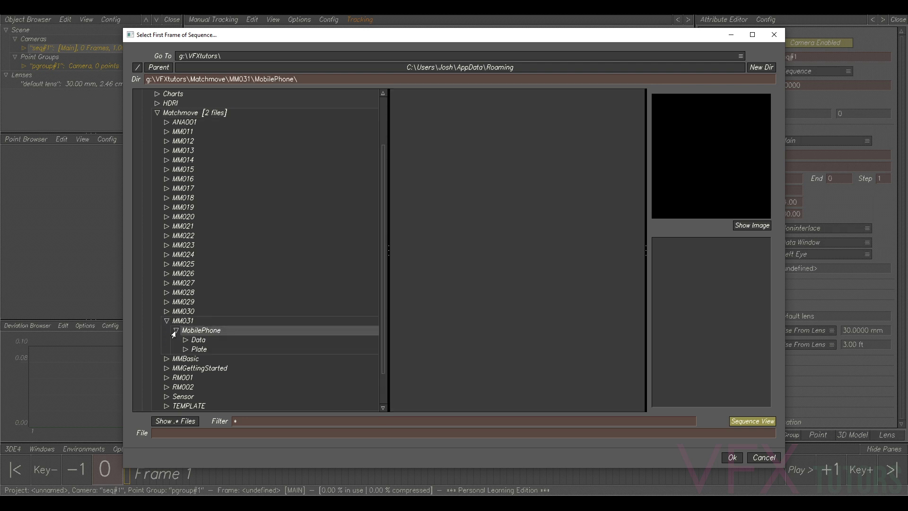
click(199, 349)
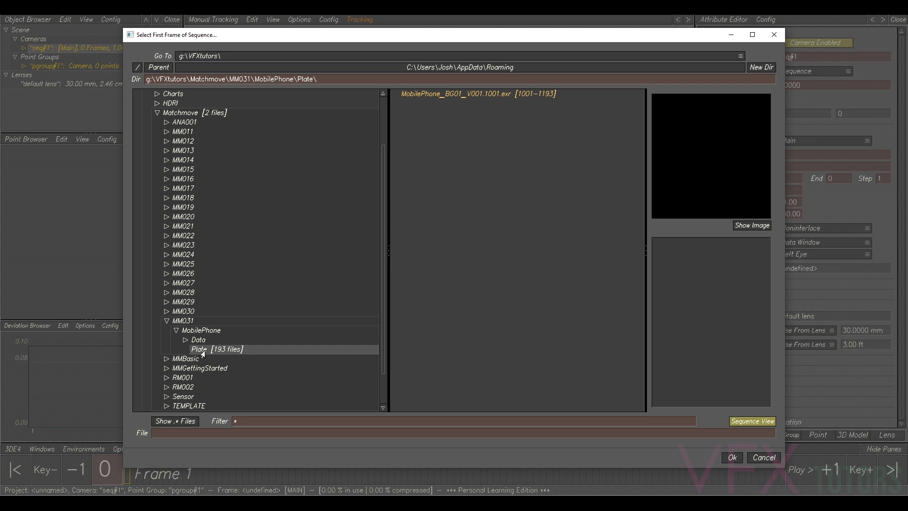
click(447, 96)
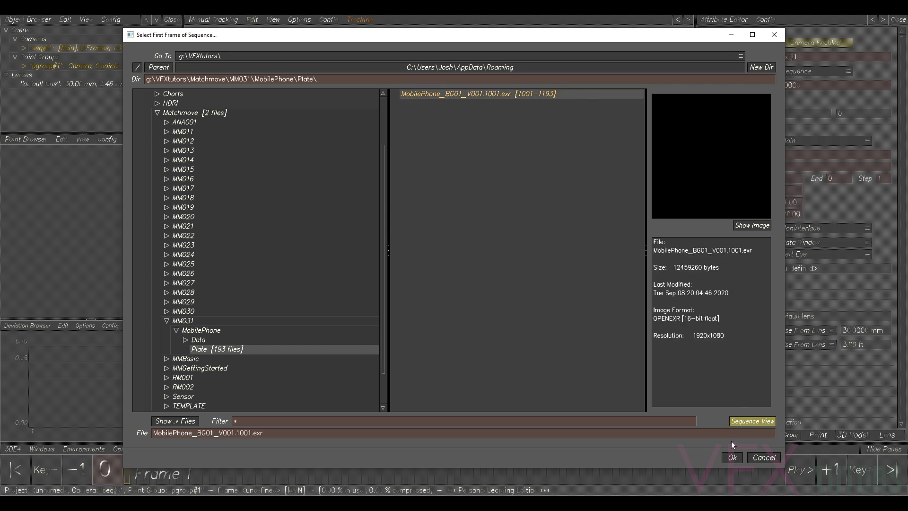
click(733, 458)
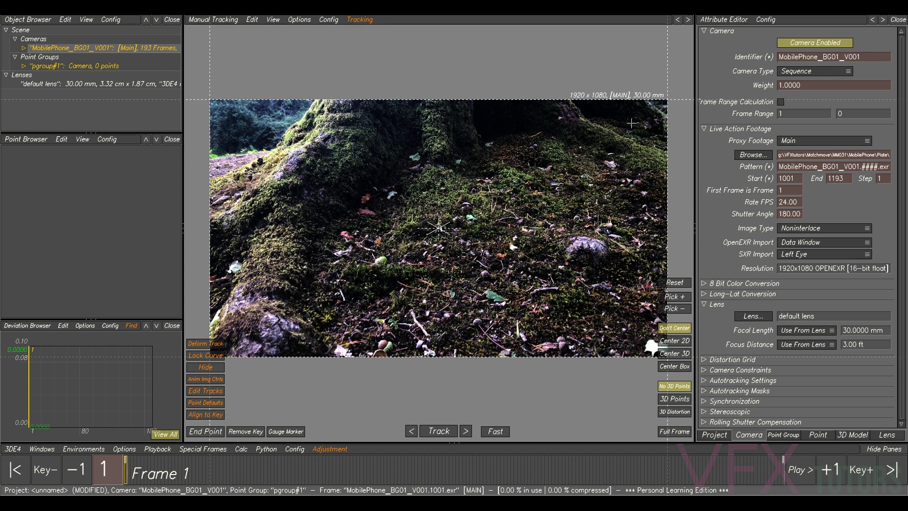
Set the camera's 8 bit color conversion gamma to 2.2 and check the footage at a few frames.
click(704, 284)
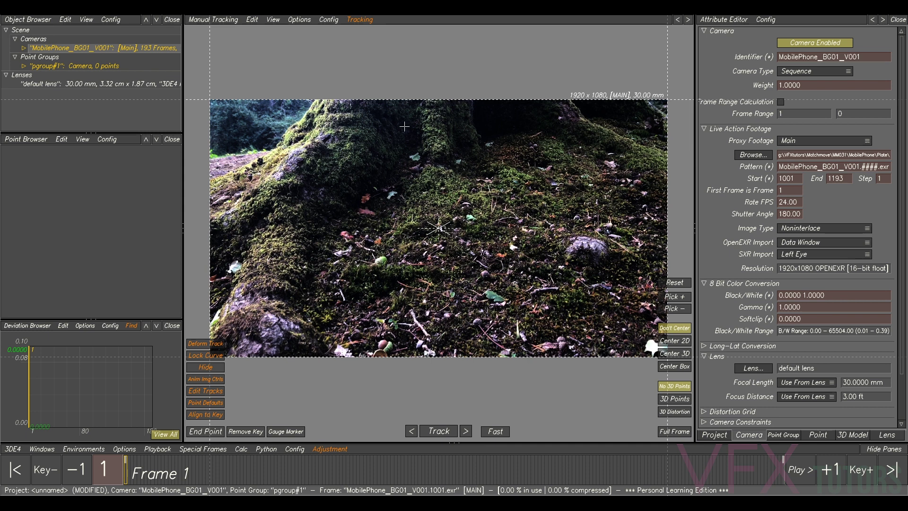
click(817, 308)
text(52)
key(BackSpace)
key(BackSpace)
text(2.2)
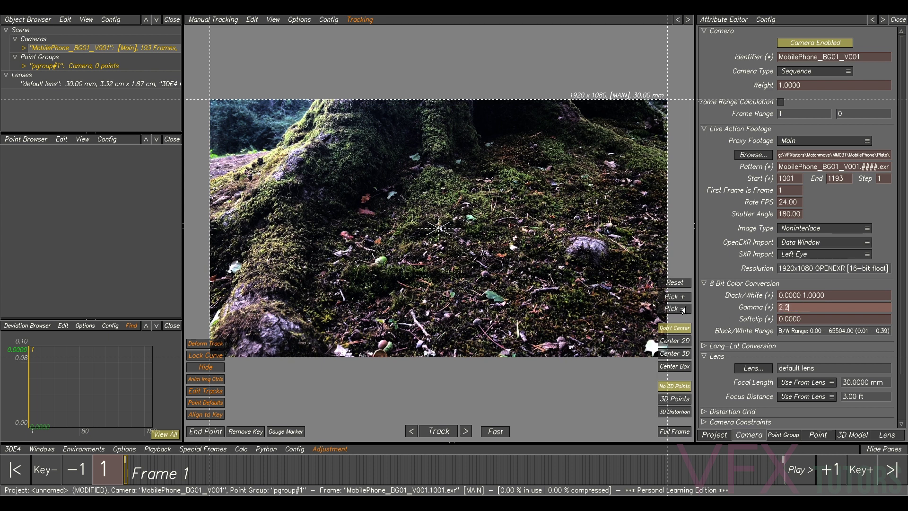
key(Return)
drag(308, 482, 341, 478)
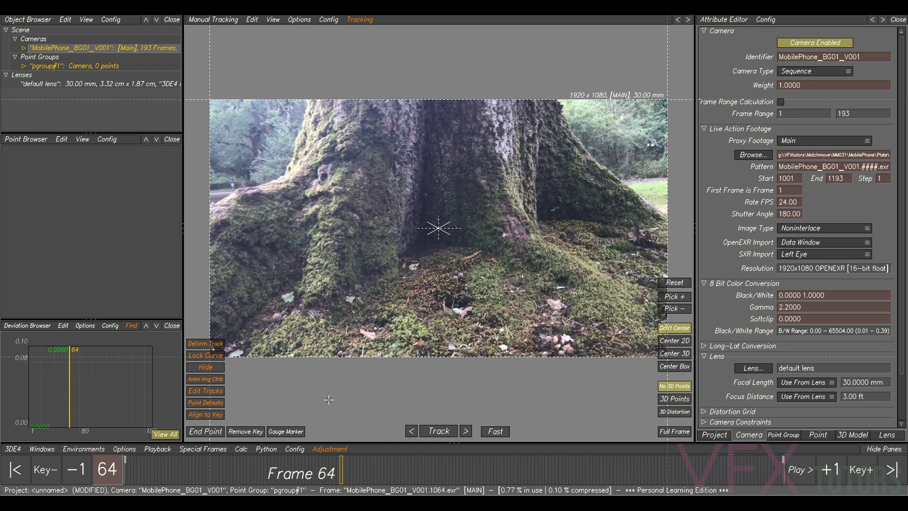
click(453, 478)
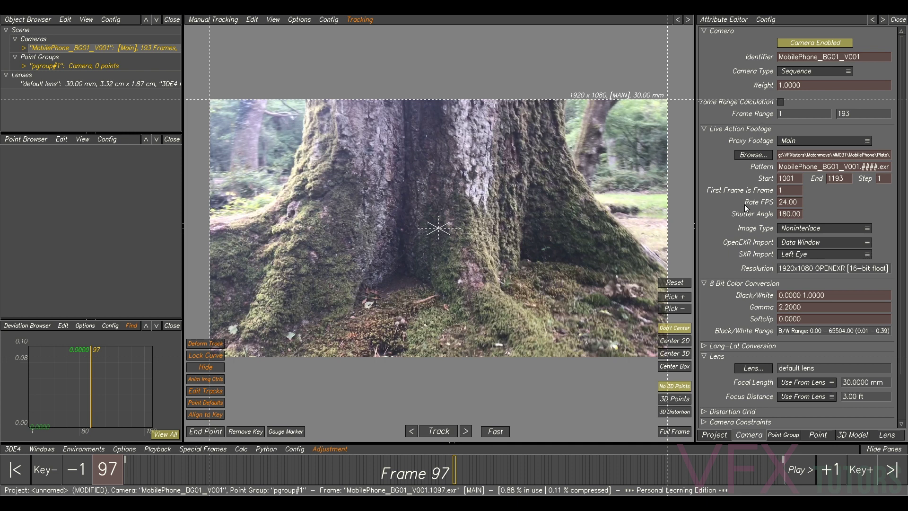
Set the camera footage's frame rate to 30 fps.
drag(803, 200, 701, 207)
text(30)
key(Return)
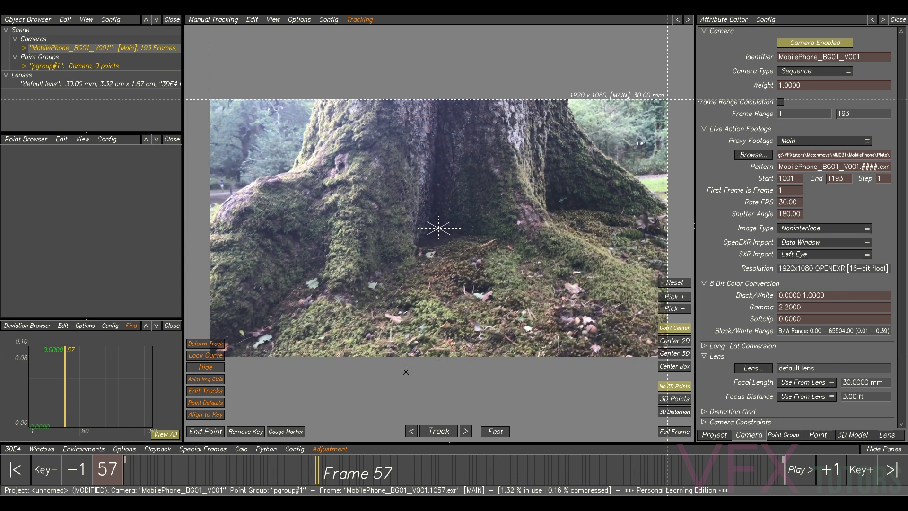
Export a buffer compression file for the footage and scrub to frame 59.
click(158, 450)
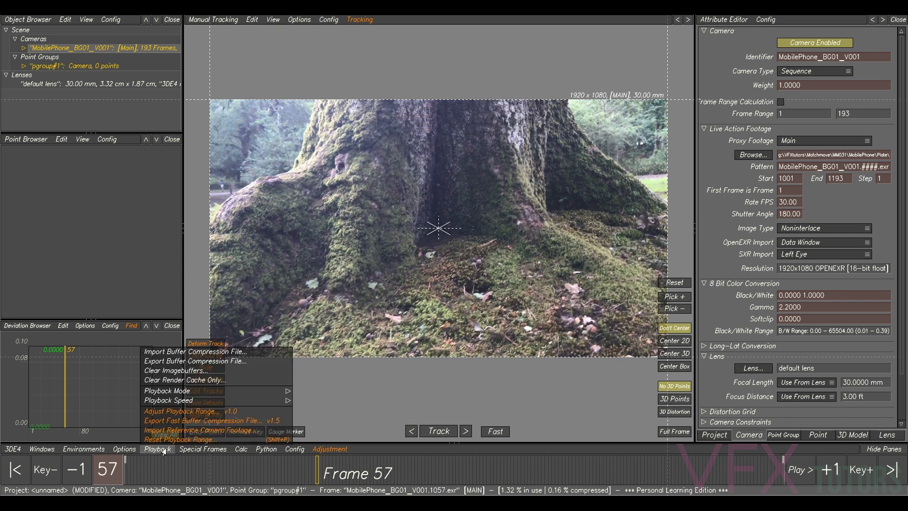
click(204, 361)
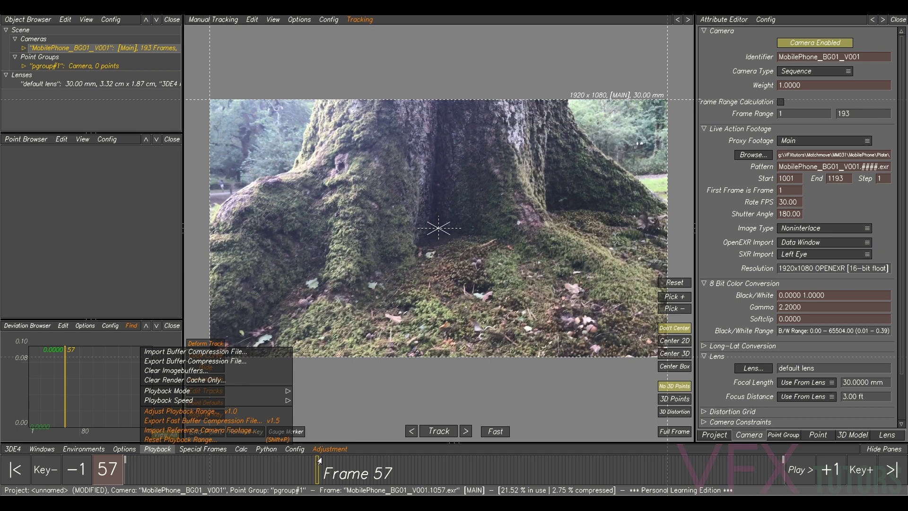
mouse_move(333, 472)
mouse_down()
mouse_move(242, 473)
mouse_move(325, 482)
mouse_up()
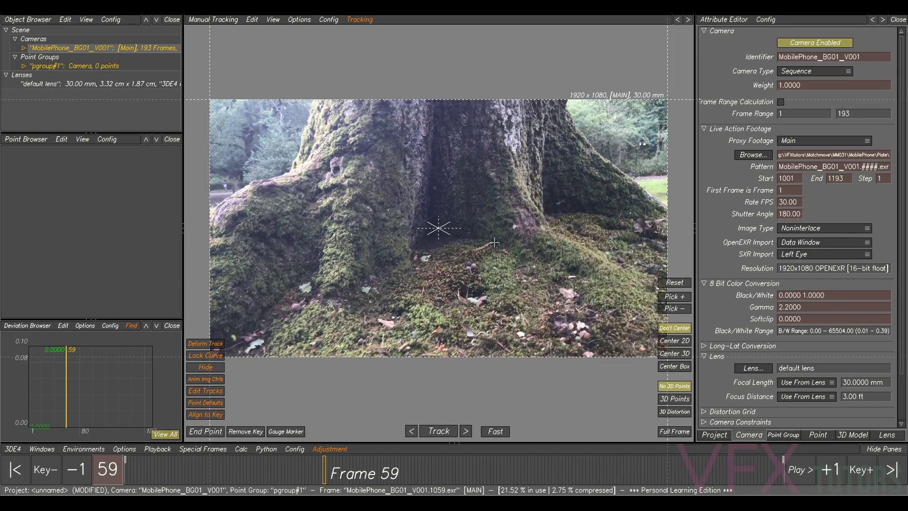
Play back the footage in the Manual Tracking view to review the camera movement around the tree.
scroll(495, 242, down, 1)
scroll(476, 202, up, 1)
middle_drag(482, 209, 491, 192)
middle_drag(546, 203, 535, 191)
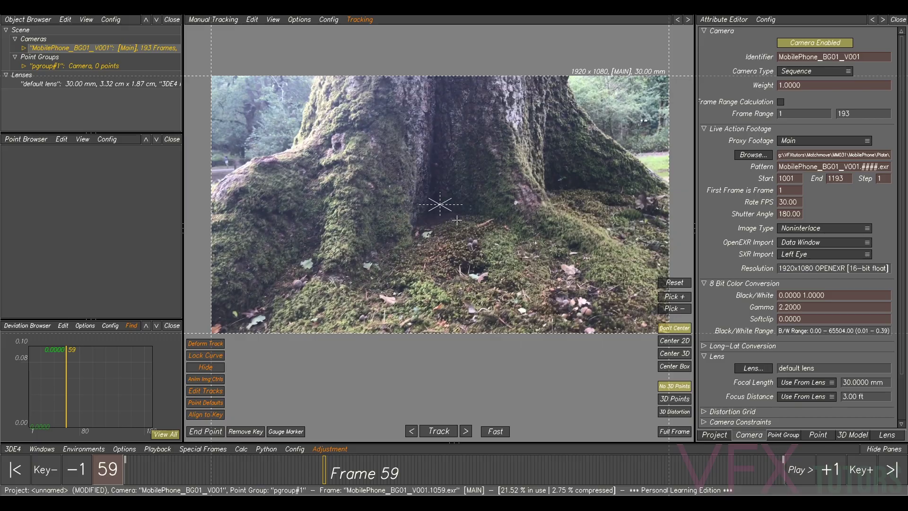
mouse_move(333, 479)
mouse_down()
mouse_move(717, 457)
mouse_move(142, 457)
mouse_move(590, 449)
mouse_move(304, 456)
mouse_up()
key(space)
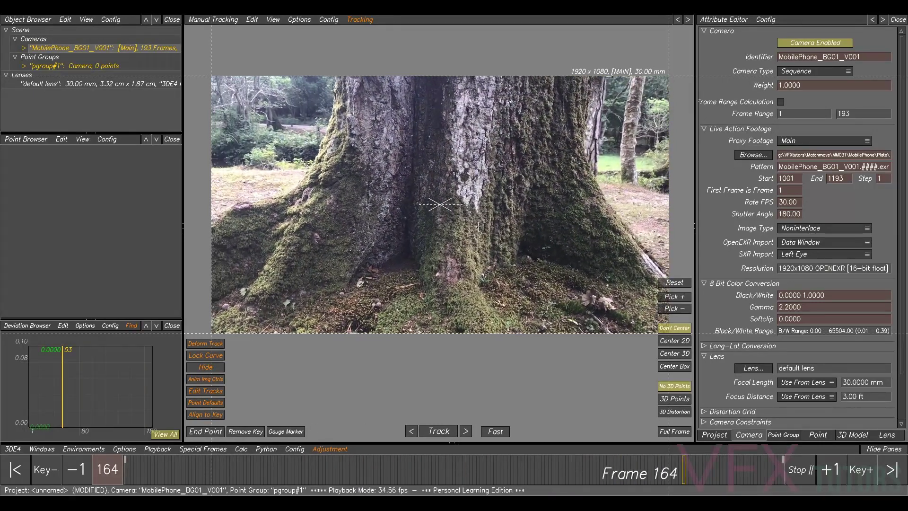
key(space)
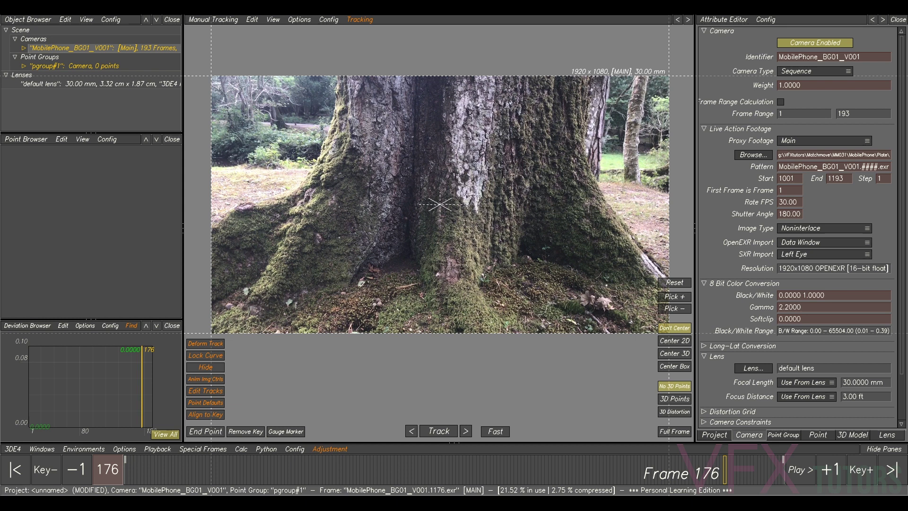
Consult the Iphone7Data.JPG image, set the default lens focal length to 28 mm, and scrub the footage back to frame 134.
click(881, 440)
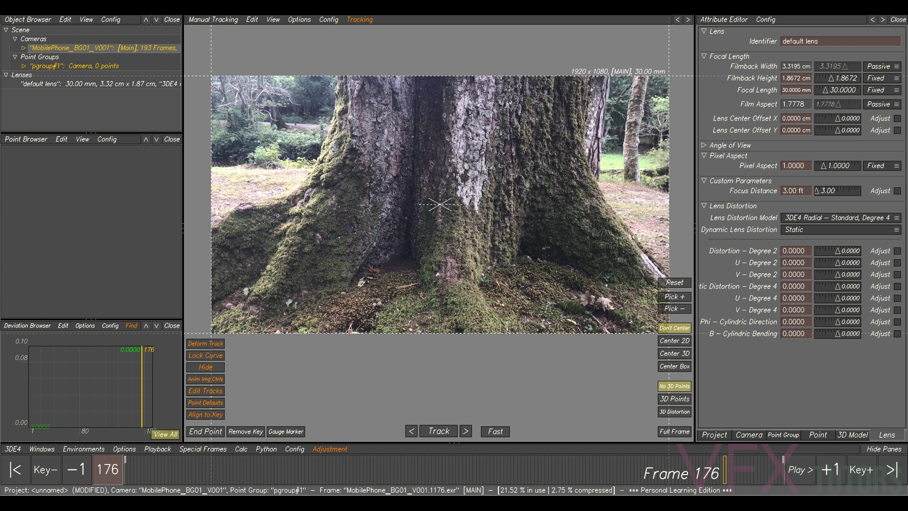
drag(907, 242, 583, 150)
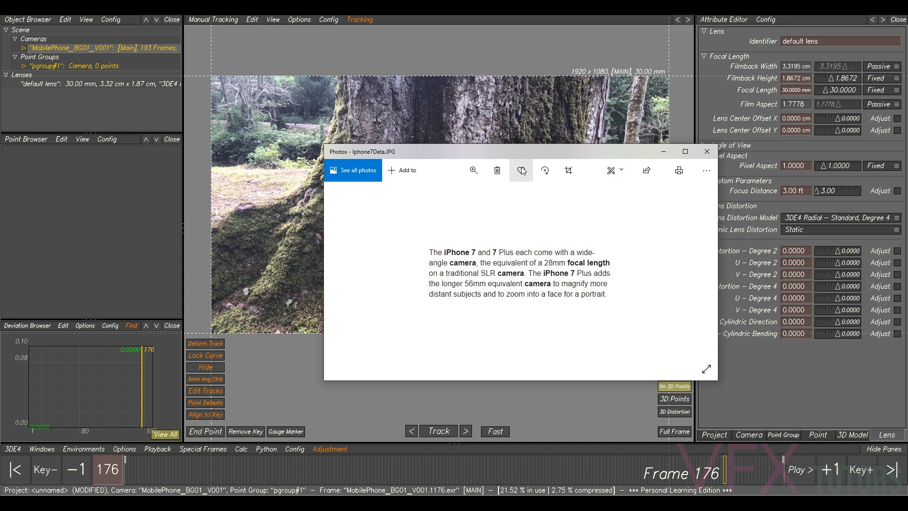
drag(461, 151, 907, 182)
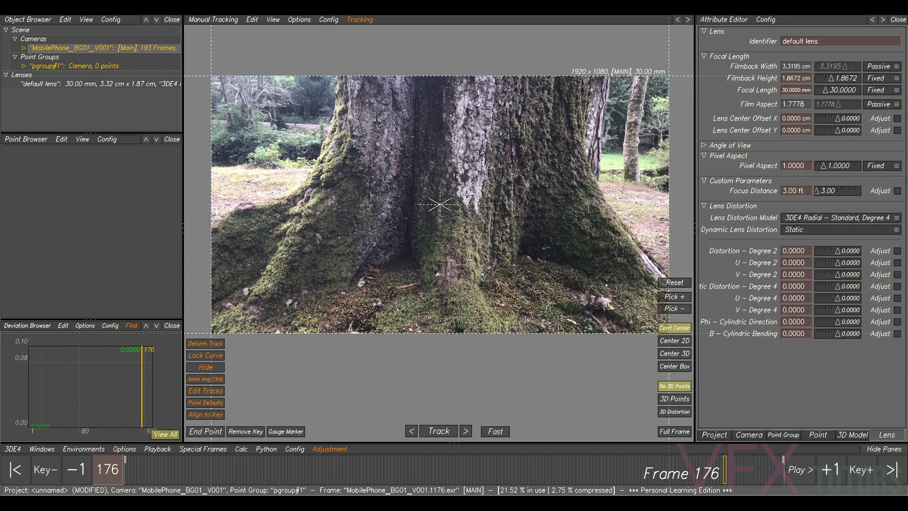
drag(812, 91, 710, 95)
text(28)
key(Return)
drag(713, 468, 667, 469)
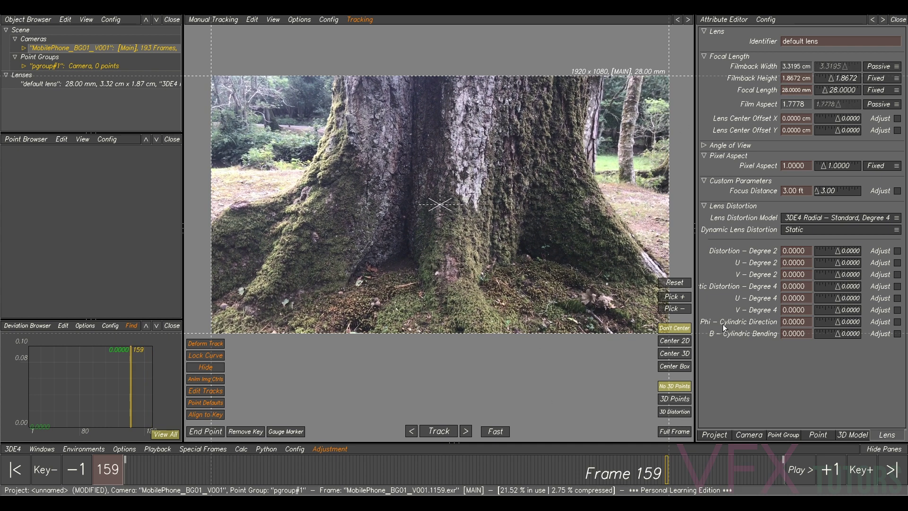
click(672, 479)
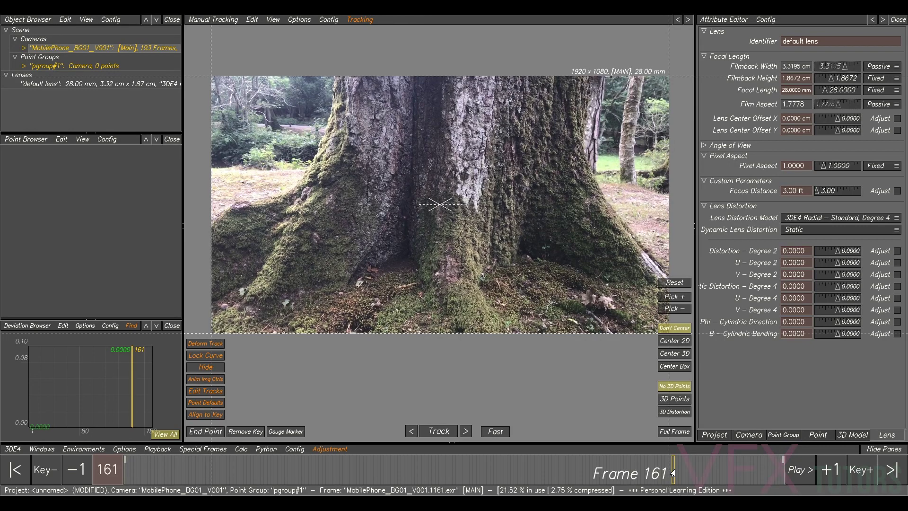
drag(654, 459, 581, 469)
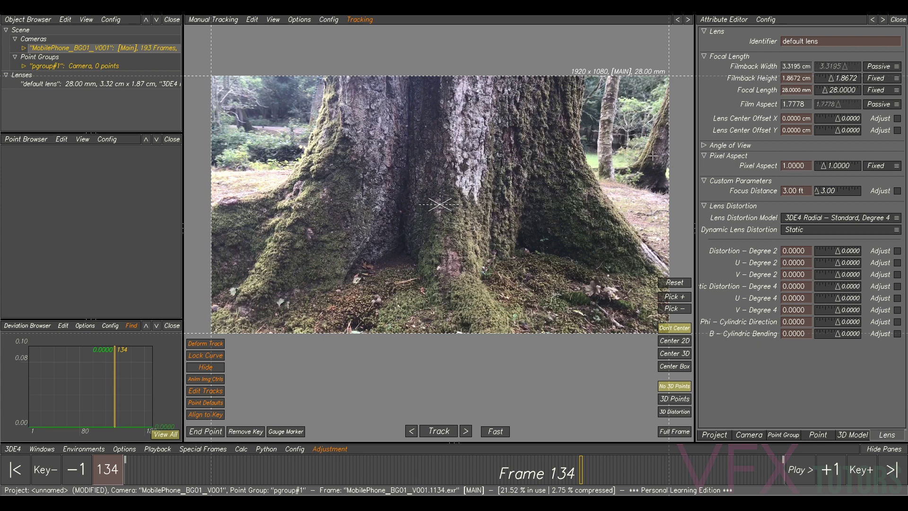
Import TreeScan_v001.obj from the Data\Scan\LayoutScan folder as a 3D model in point group pgroup#1.
click(24, 66)
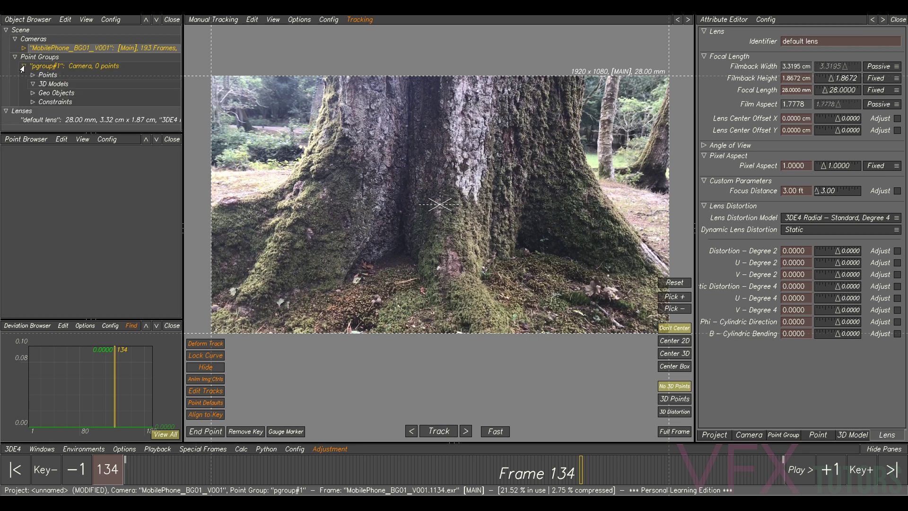
right_click(53, 84)
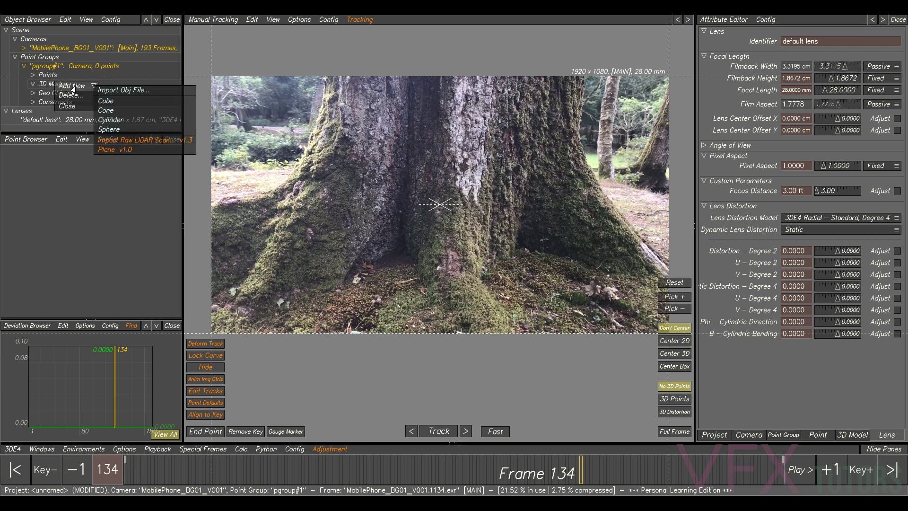
click(119, 91)
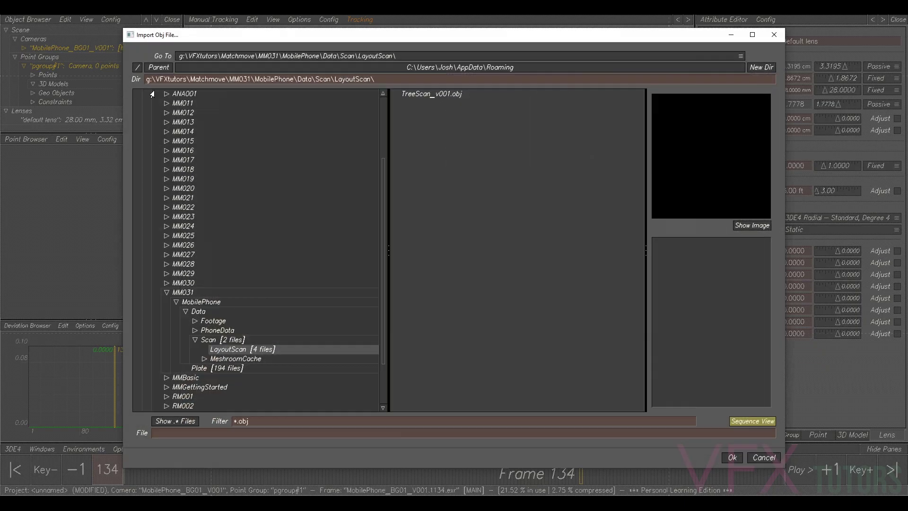
click(211, 341)
click(194, 341)
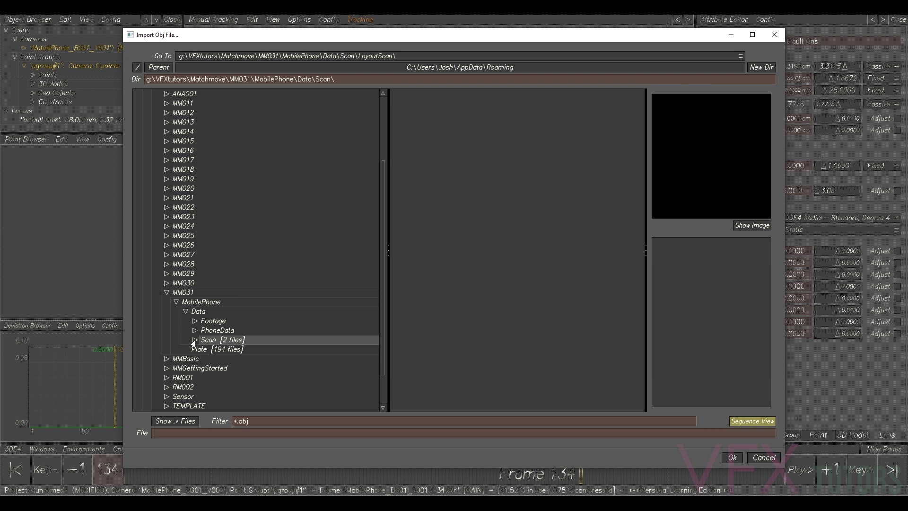
click(195, 340)
click(240, 349)
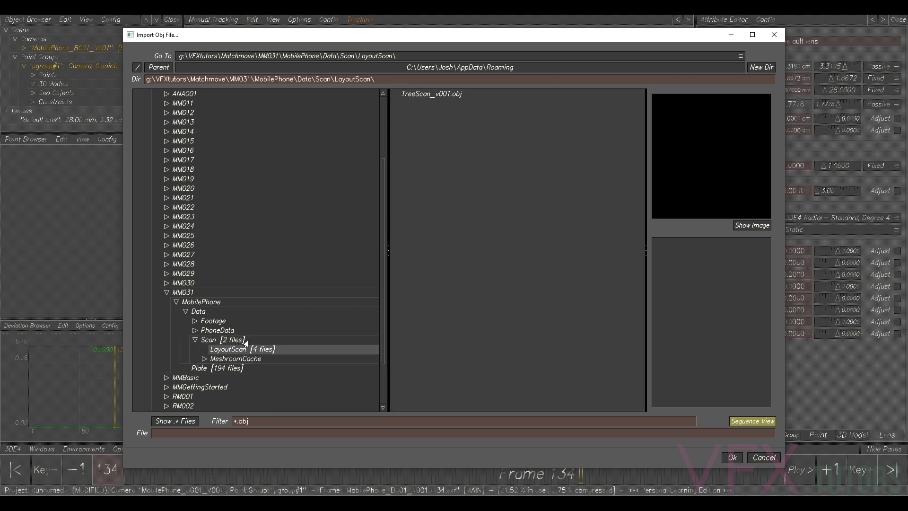
click(425, 97)
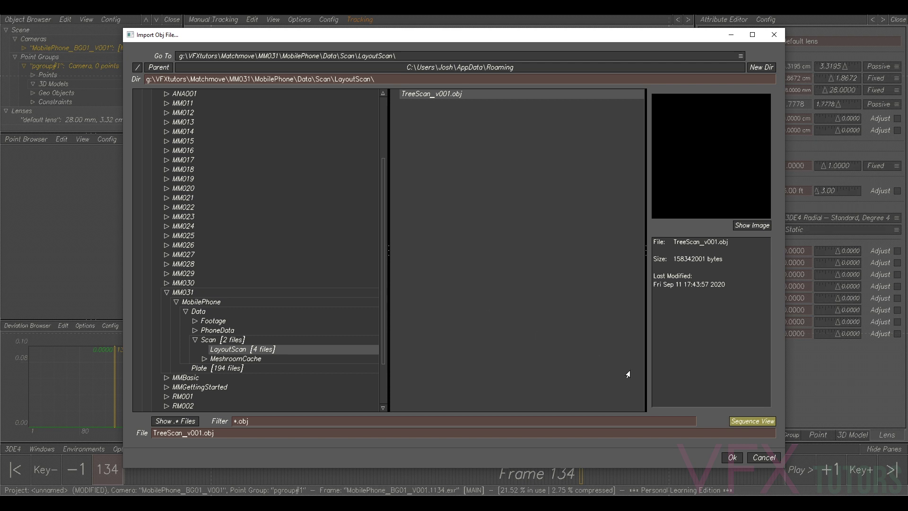
click(731, 458)
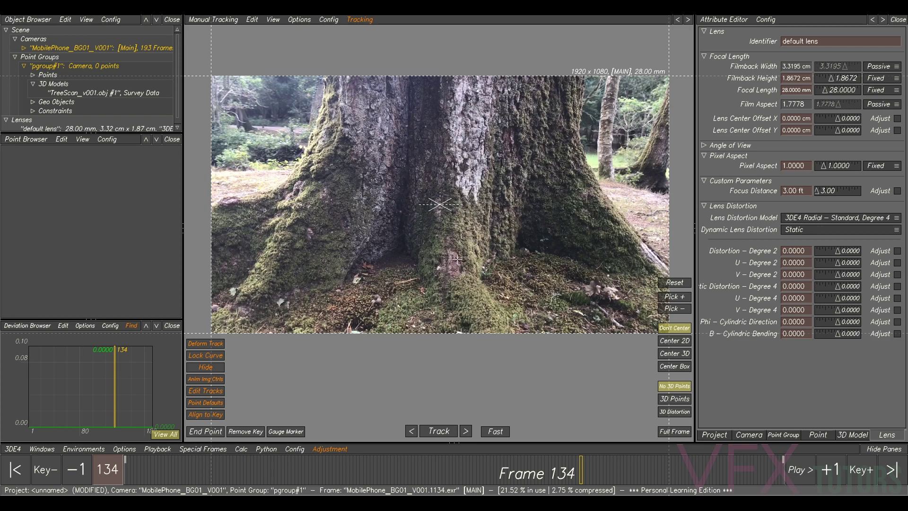
Examine the imported tree scan from several angles in the 3D Orientation view and show its 3D model attributes.
key(F6)
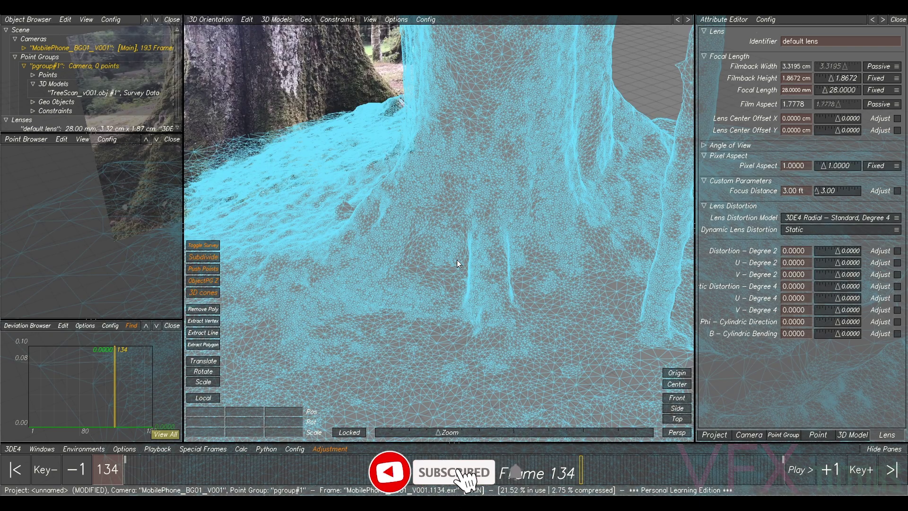
scroll(458, 259, up, 2)
scroll(488, 240, down, 5)
scroll(524, 258, down, 3)
alt+drag(490, 271, 535, 260)
scroll(487, 265, up, 5)
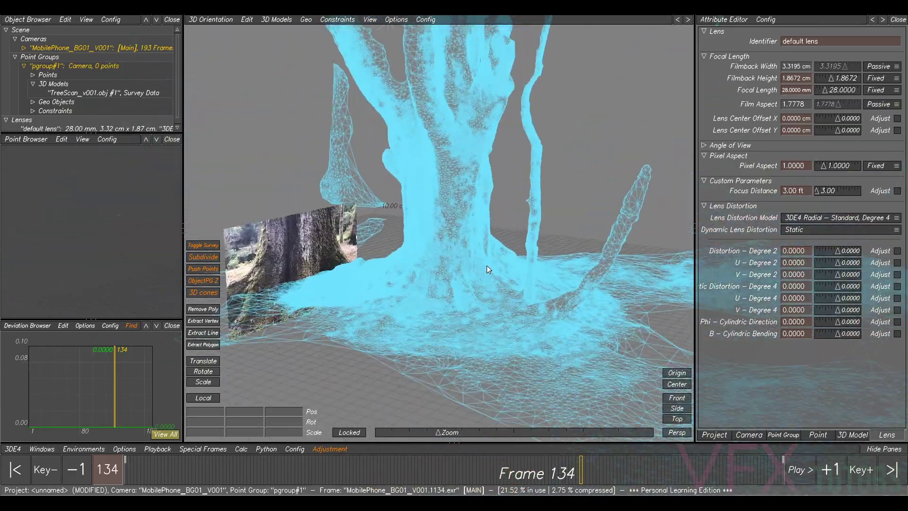
alt+drag(444, 299, 876, 424)
click(853, 435)
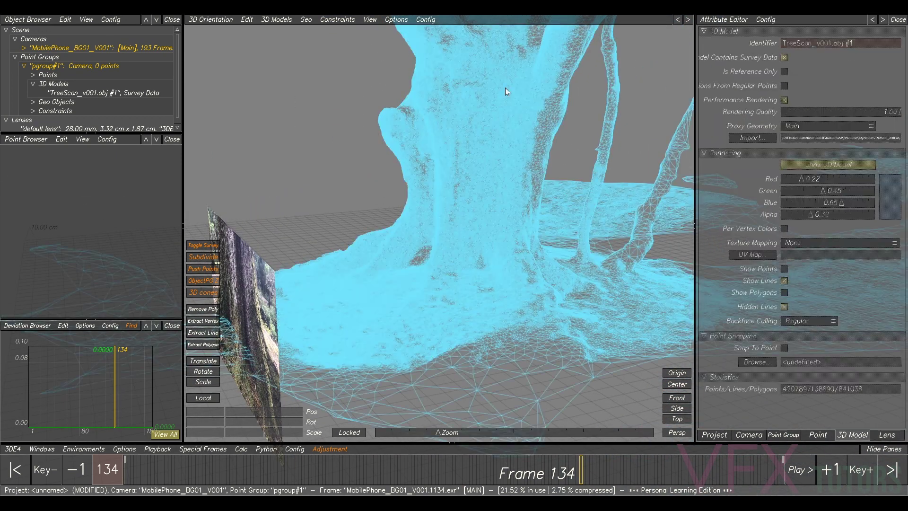
Select the TreeScan_v001.obj model, make it reference only, disable its performance rendering, and set its alpha to 0.08.
click(101, 94)
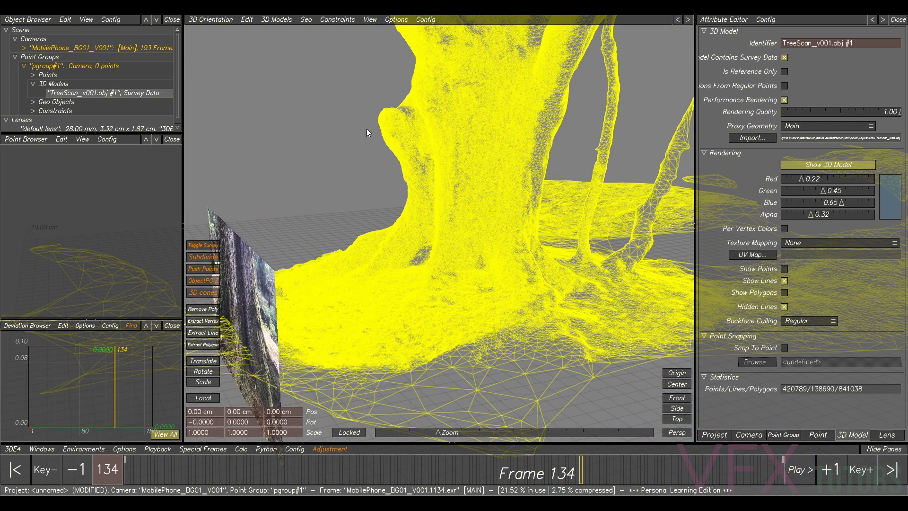
click(784, 72)
click(784, 100)
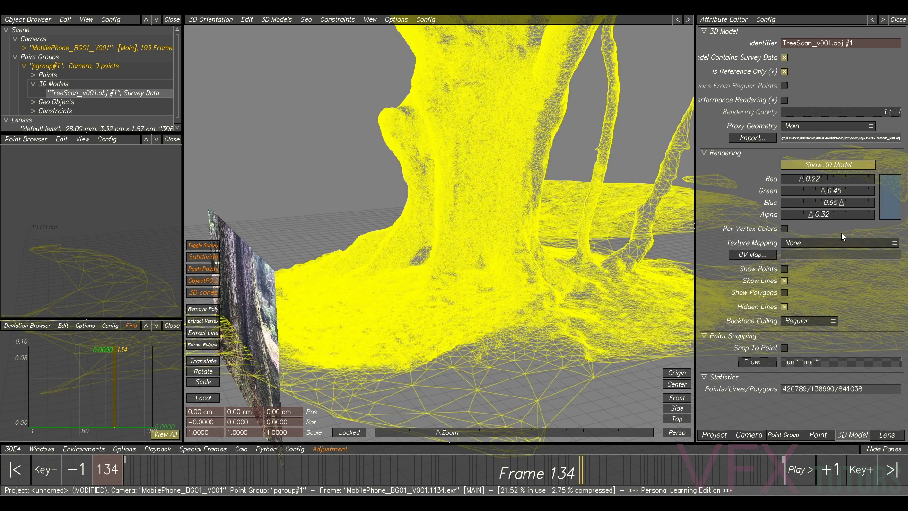
drag(794, 217, 785, 218)
Hide the image planes in the 3D Orientation view and check the base of the scanned tree unobstructed.
middle_drag(496, 225, 373, 106)
click(375, 20)
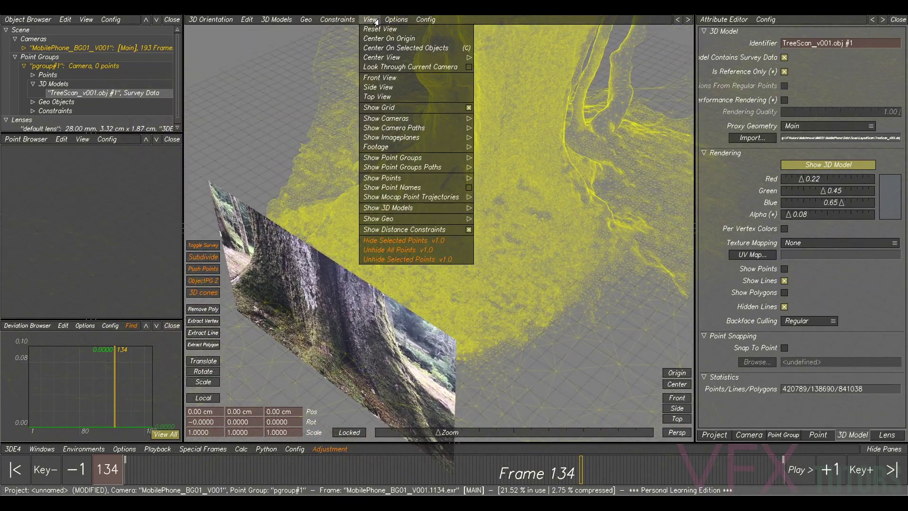
mouse_move(421, 141)
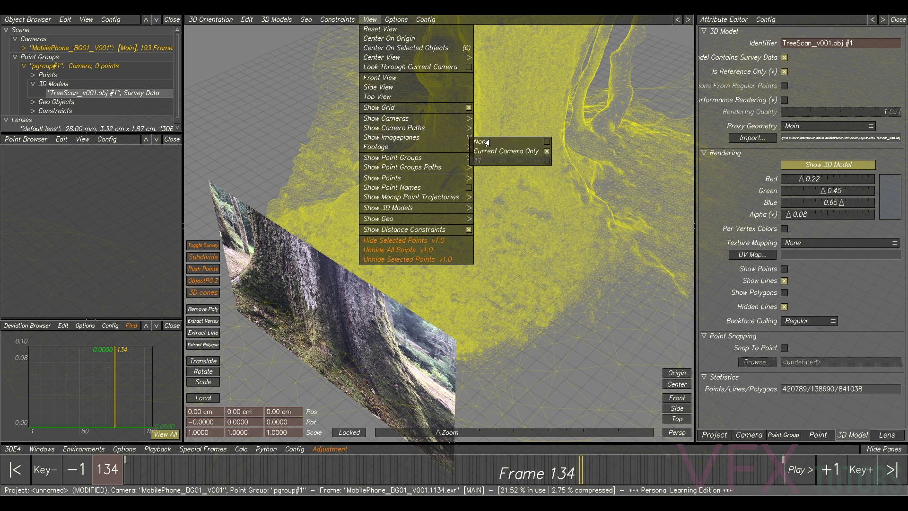
click(486, 141)
middle_drag(440, 279, 349, 246)
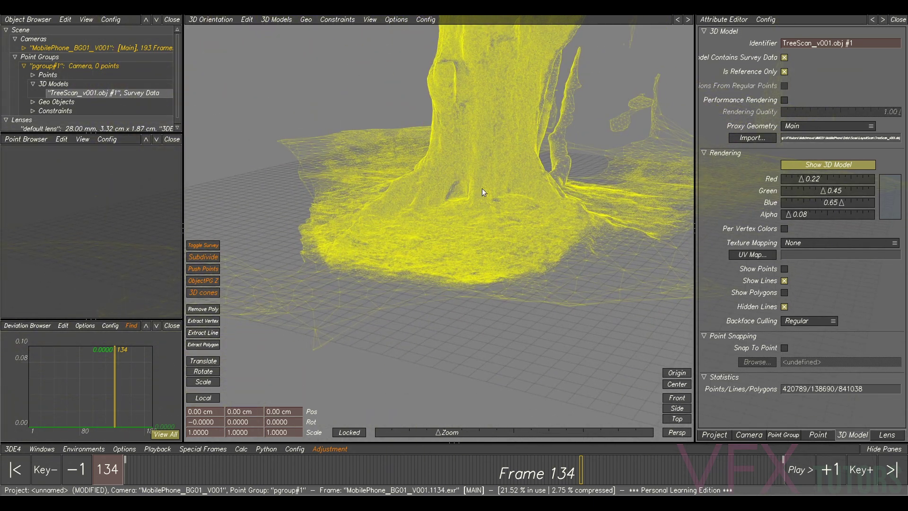
middle_drag(481, 206, 524, 233)
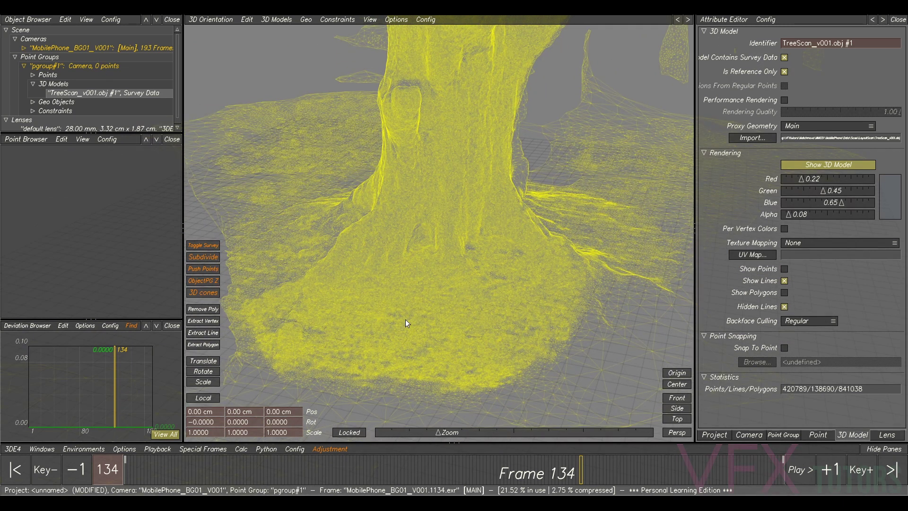
Review the footage in Manual Tracking back to frame 1, and settle on frame 45, where the trunk base and ground are clear.
key(F2)
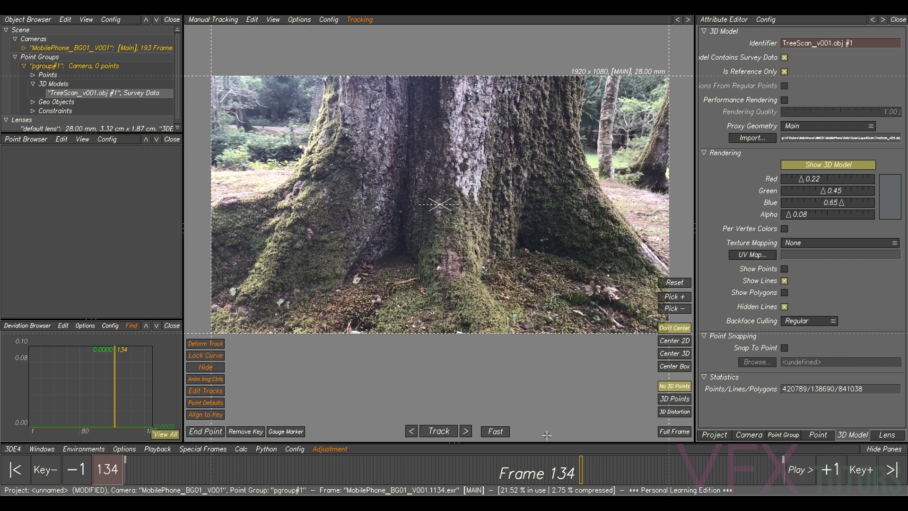
mouse_move(572, 473)
mouse_down()
mouse_move(248, 479)
mouse_move(289, 481)
mouse_up()
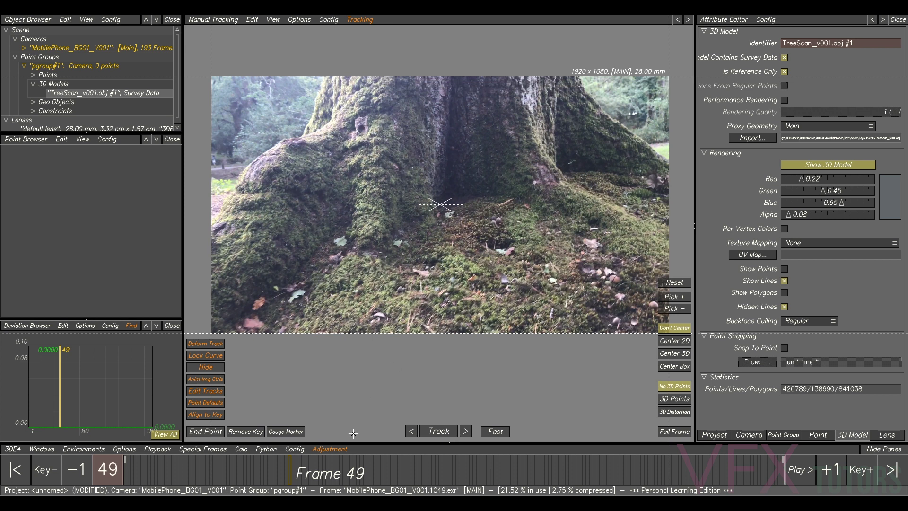
mouse_move(293, 477)
mouse_down()
mouse_move(301, 478)
mouse_move(98, 472)
mouse_move(657, 474)
mouse_move(778, 457)
mouse_move(747, 466)
mouse_move(783, 464)
mouse_move(67, 465)
mouse_up()
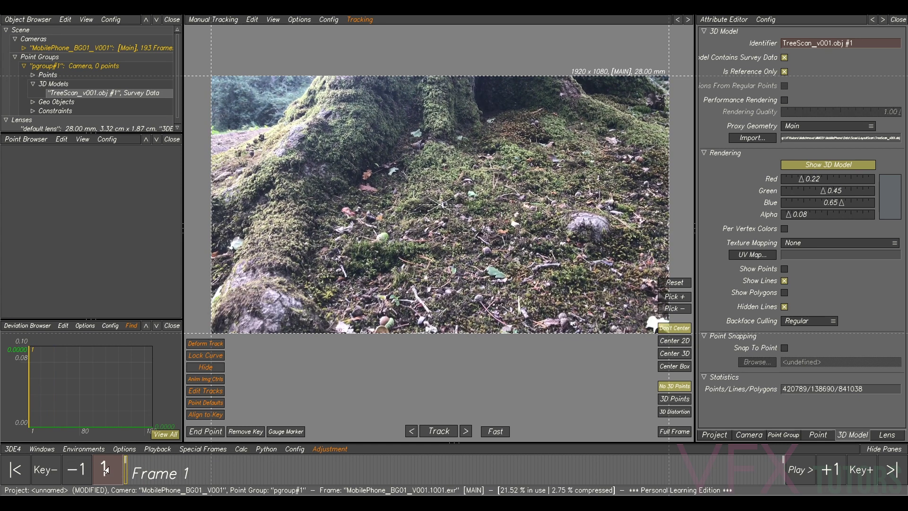
middle_drag(549, 71, 529, 134)
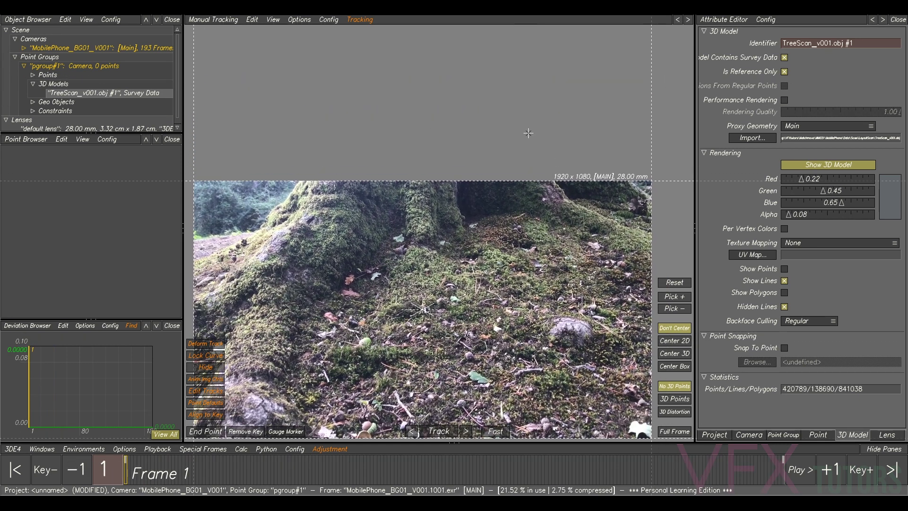
scroll(542, 165, down, 2)
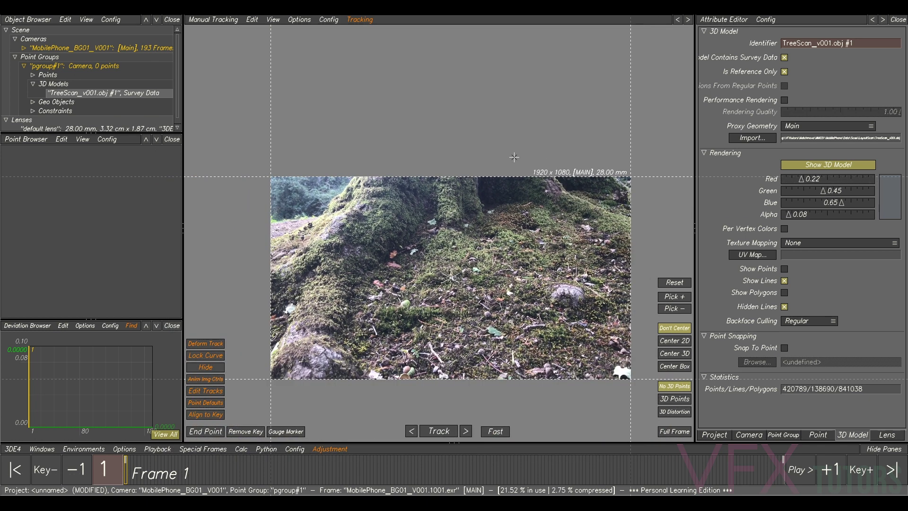
mouse_move(190, 463)
mouse_down()
mouse_move(178, 473)
mouse_move(265, 481)
mouse_up()
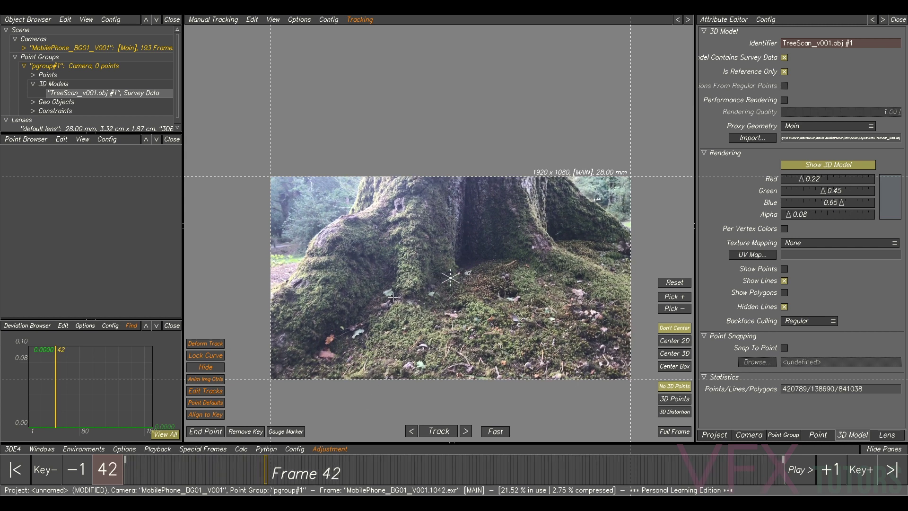
mouse_move(263, 471)
mouse_down()
mouse_move(292, 484)
mouse_move(275, 480)
mouse_up()
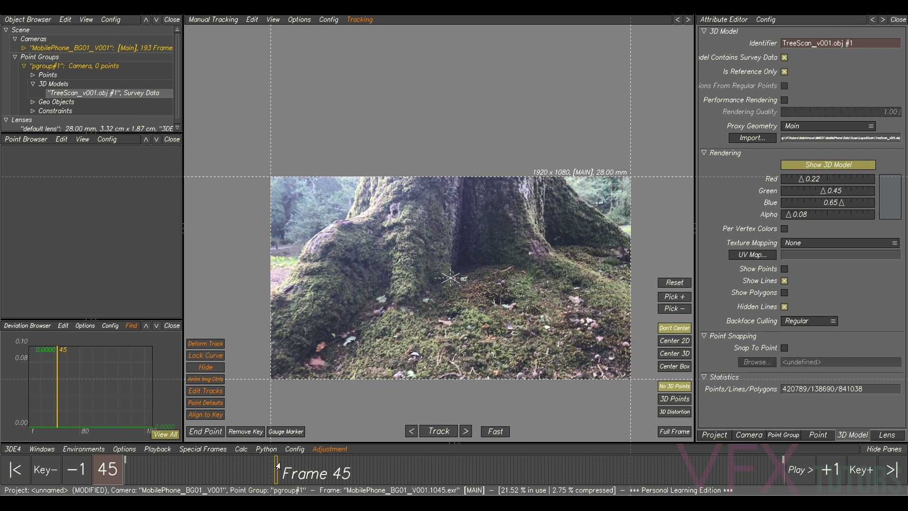
mouse_move(276, 474)
mouse_down()
mouse_move(291, 480)
mouse_move(213, 480)
mouse_move(345, 482)
mouse_move(242, 485)
mouse_move(318, 485)
mouse_move(276, 484)
mouse_up()
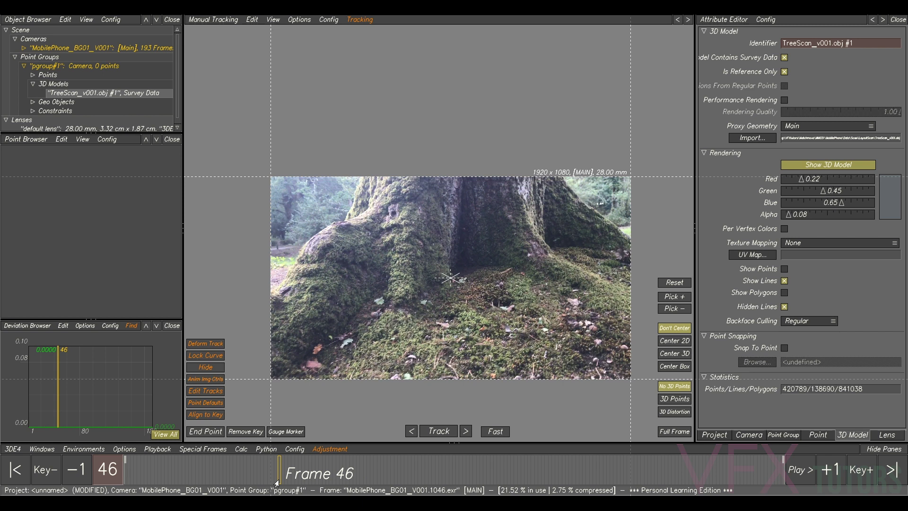
drag(276, 484, 275, 484)
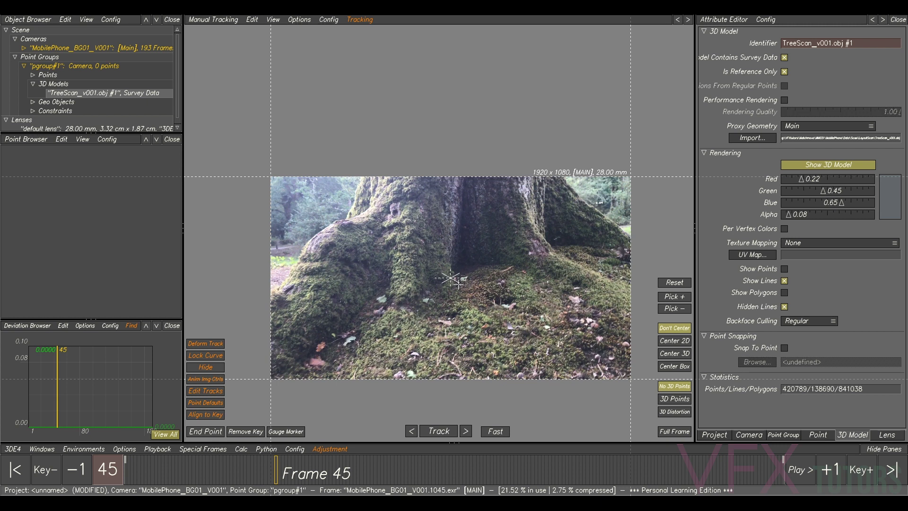
Apply texture_1001.tif from the LayoutScan folder as the tree scan's UV map, and display polygons instead of lines.
key(F2)
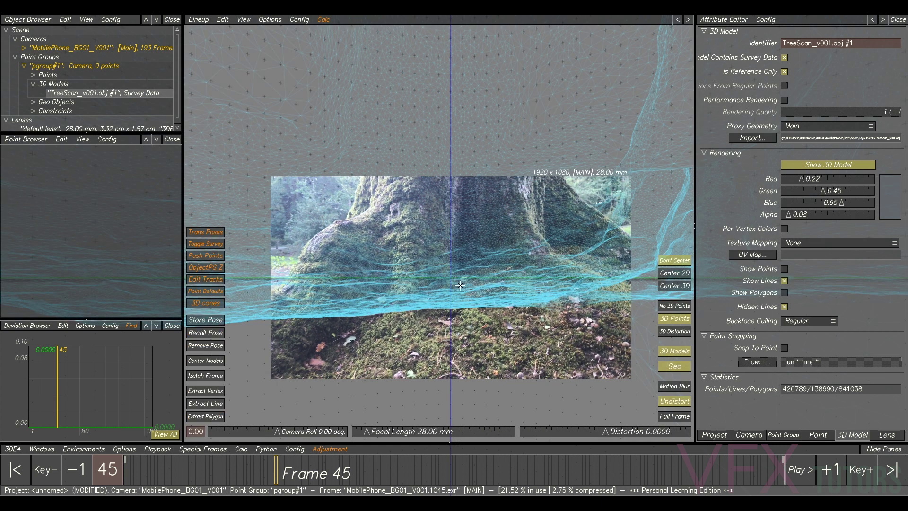
key(F3)
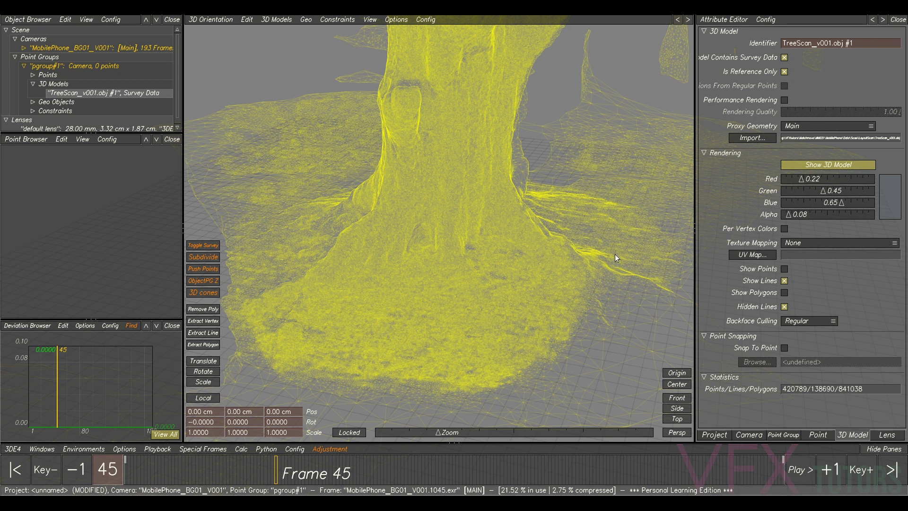
click(759, 256)
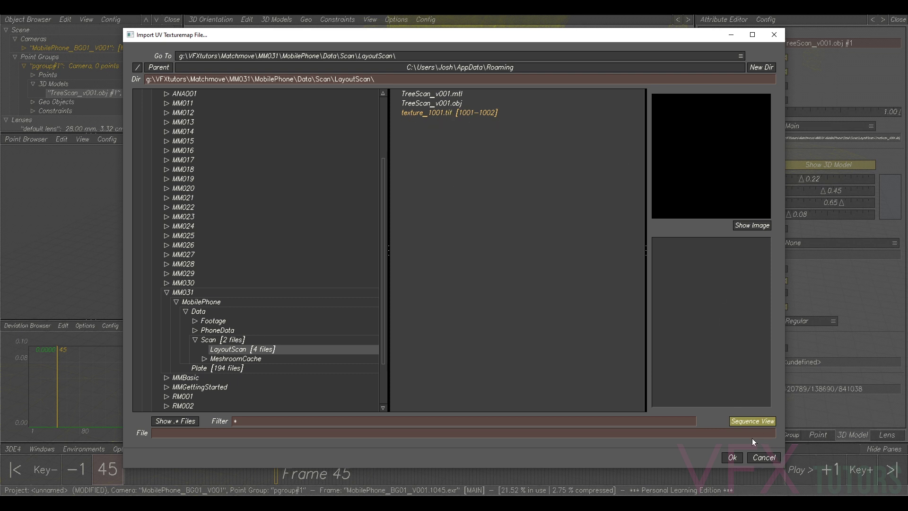
click(747, 421)
click(438, 112)
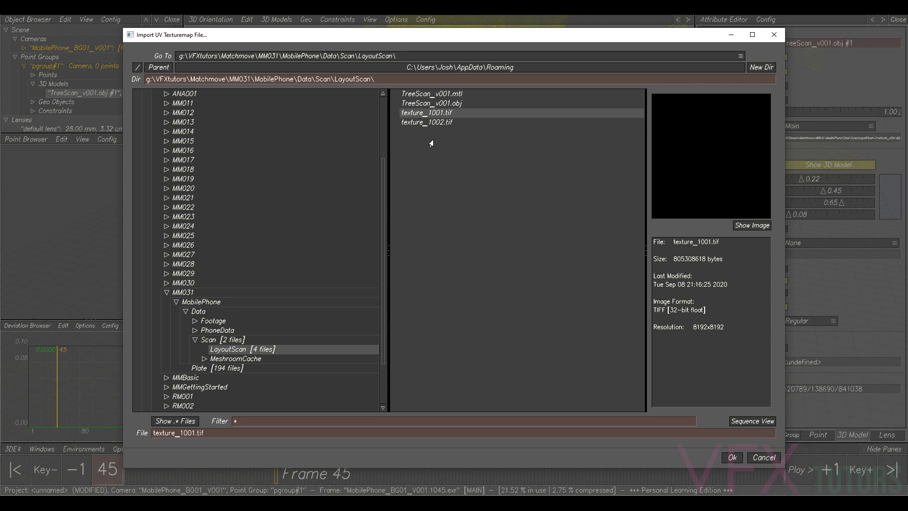
double_click(435, 115)
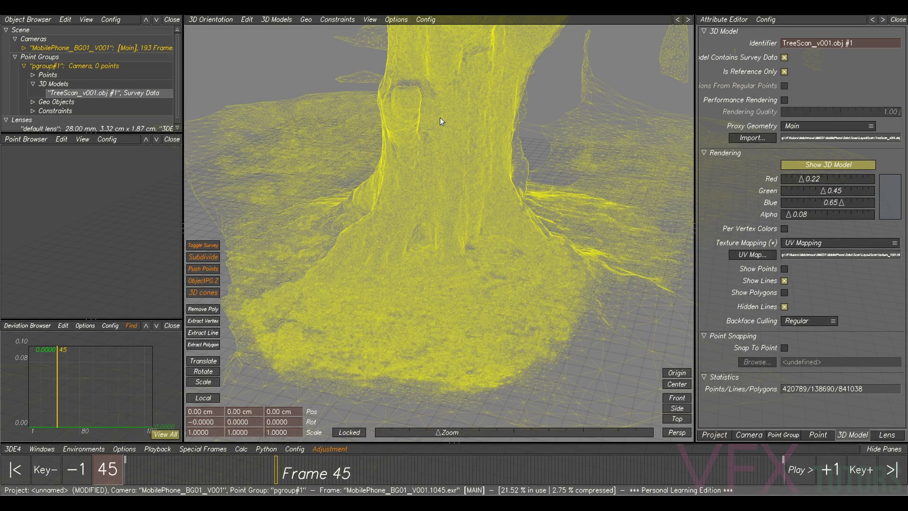
click(784, 281)
click(784, 293)
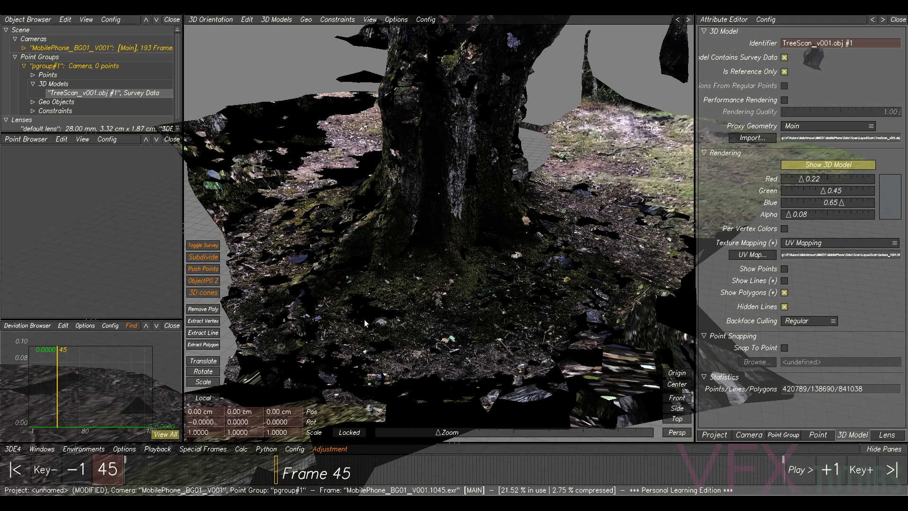
Examine the textured scan's ground, roots and trunk in the 3D Orientation view for features recognisable in footage frame 45.
mouse_move(415, 320)
alt+mouse_down()
mouse_move(422, 359)
mouse_move(412, 326)
alt+mouse_up()
alt+middle_drag(425, 352, 441, 308)
scroll(441, 307, up, 3)
scroll(441, 311, up, 6)
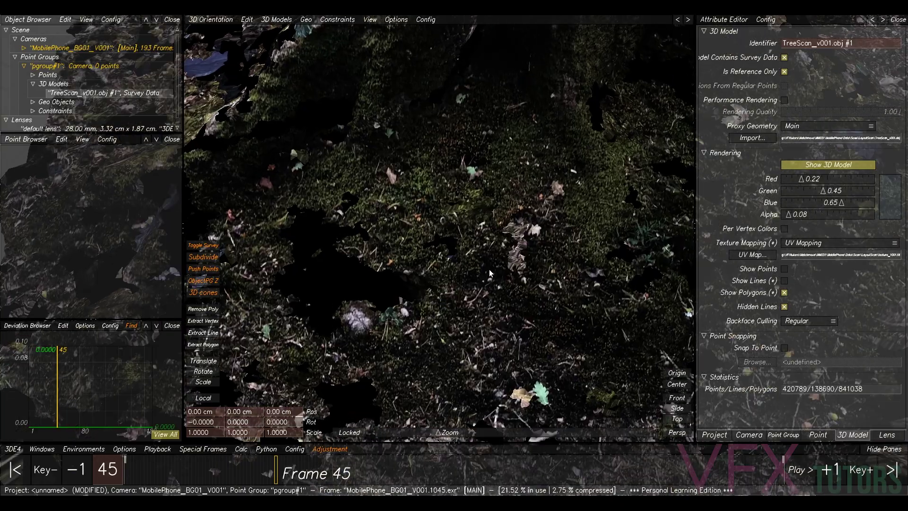
scroll(489, 274, down, 3)
alt+drag(333, 368, 350, 354)
alt+middle_drag(377, 292, 455, 254)
alt+drag(480, 309, 338, 286)
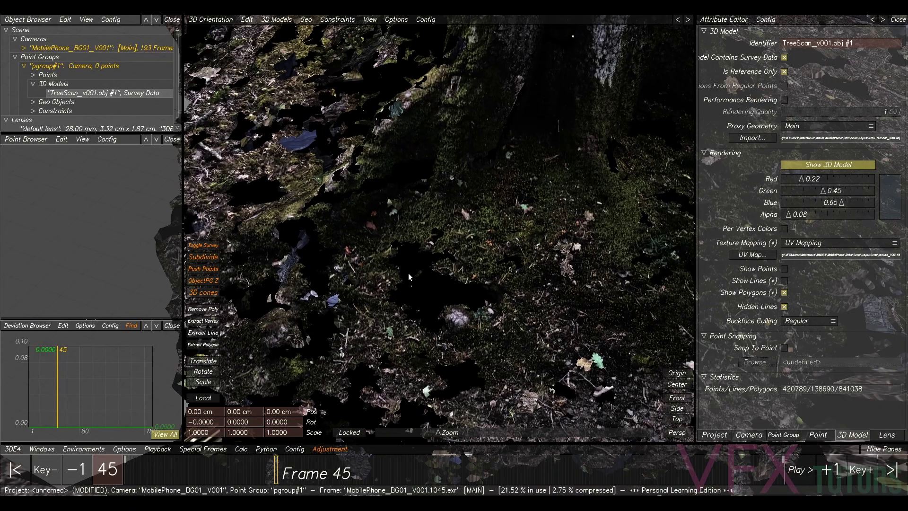
alt+drag(535, 288, 520, 217)
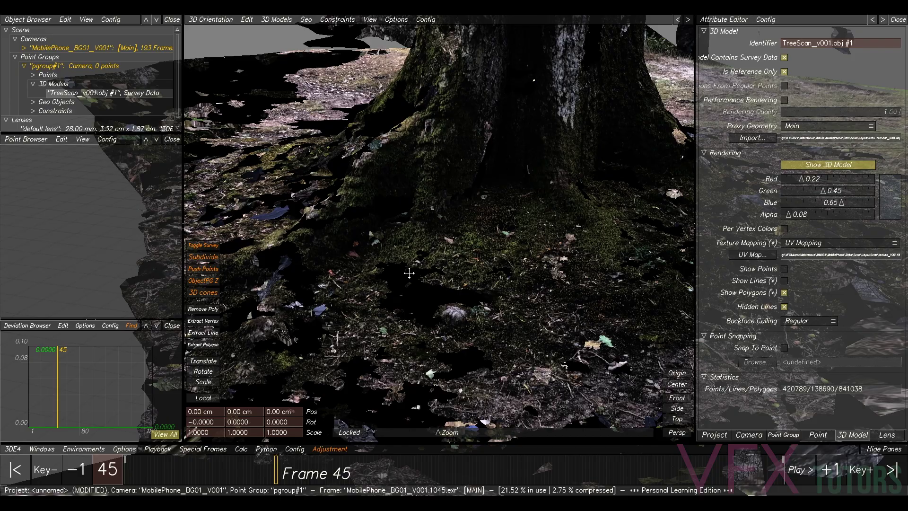
alt+middle_drag(492, 188, 431, 274)
alt+middle_drag(490, 176, 507, 220)
alt+drag(507, 220, 395, 388)
alt+middle_drag(445, 183, 425, 303)
alt+drag(516, 204, 585, 196)
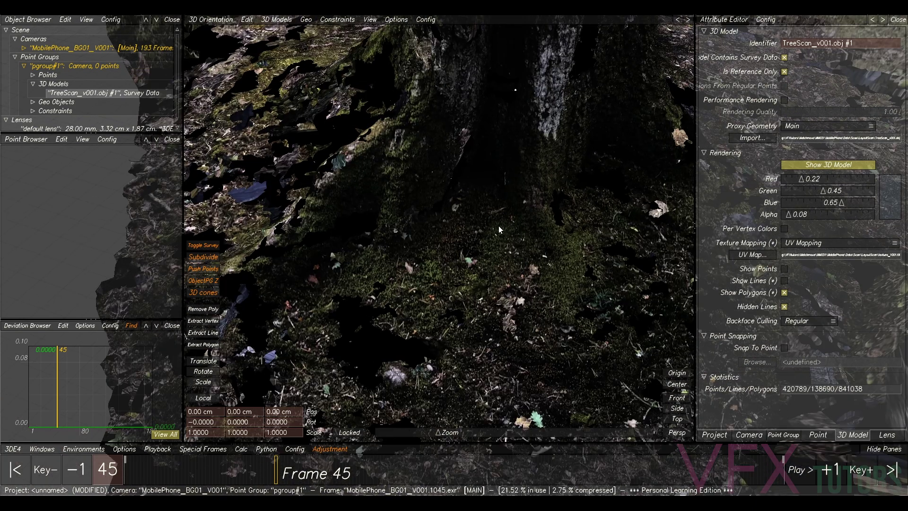
alt+right_drag(445, 269, 431, 327)
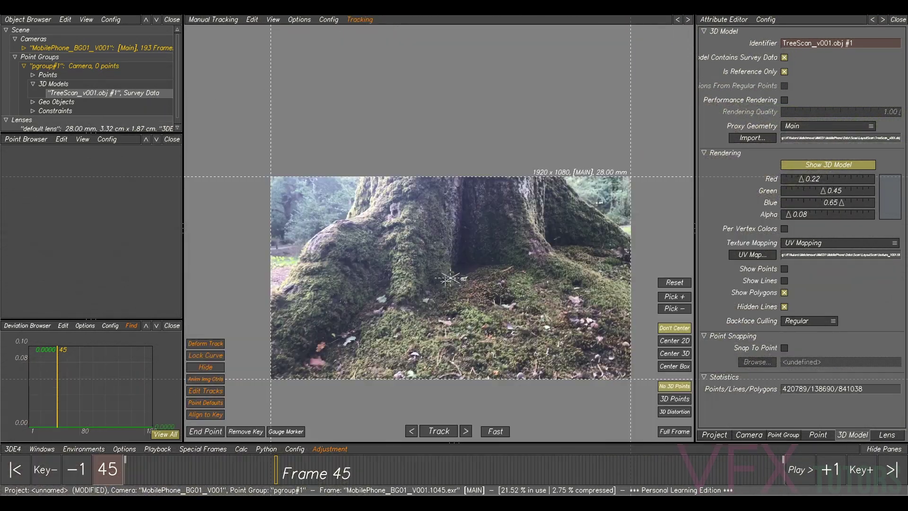
scroll(442, 284, up, 2)
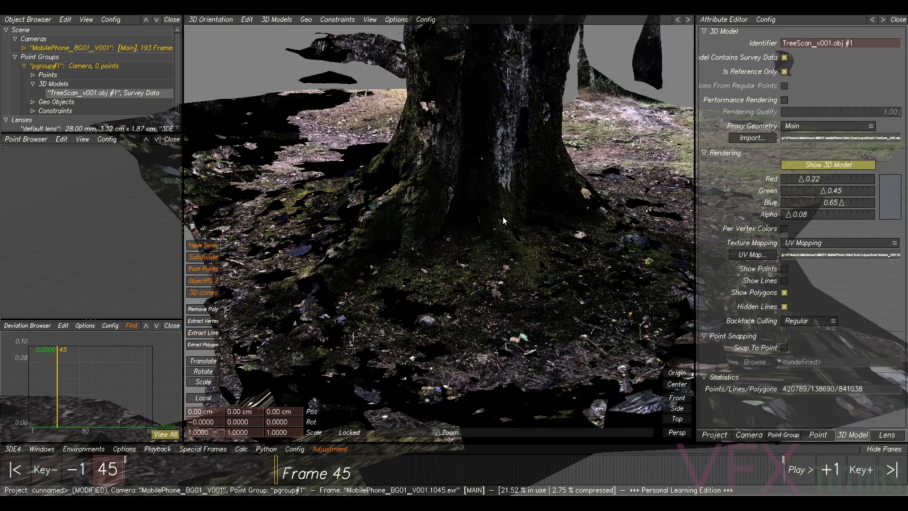
scroll(503, 220, up, 4)
alt+drag(486, 211, 404, 242)
scroll(404, 242, up, 3)
alt+drag(372, 126, 424, 237)
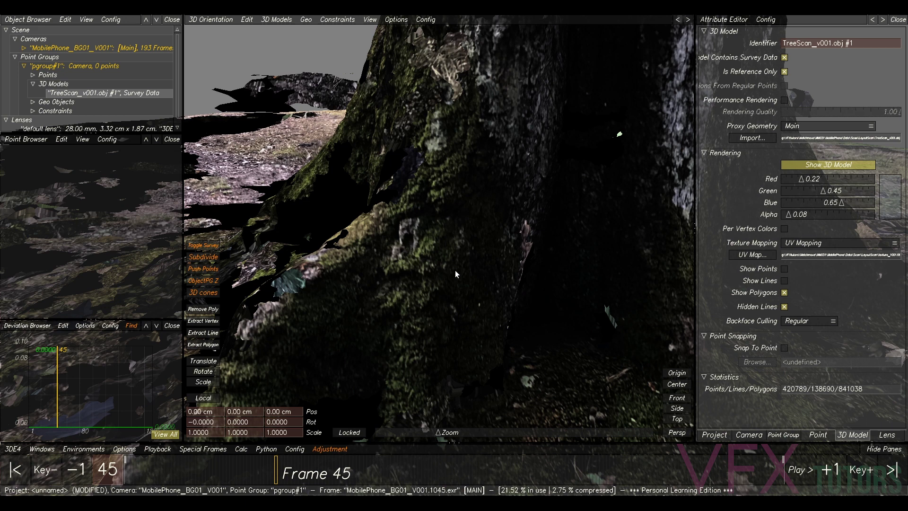
Compare the knot hole in the mossy bark between footage and scan, and create a tracking point on it at frame 45.
key(F1)
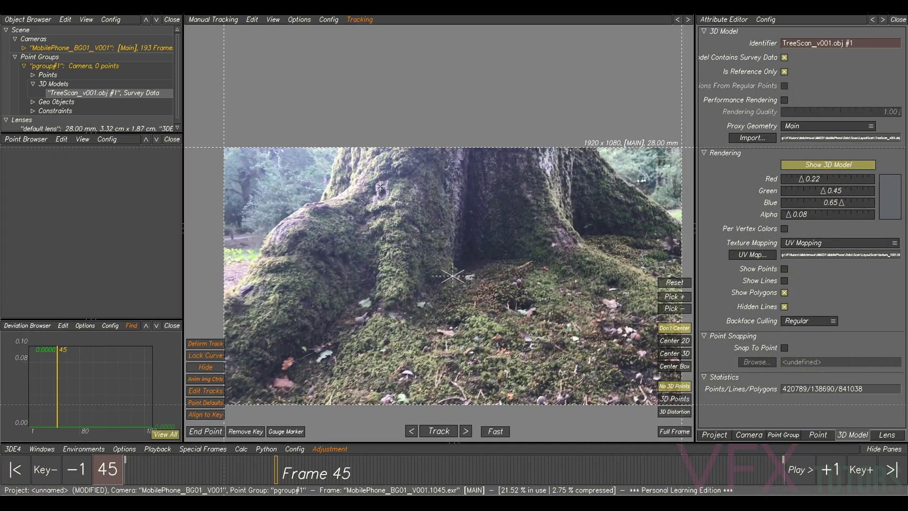
scroll(381, 187, up, 5)
key(F5)
key(F1)
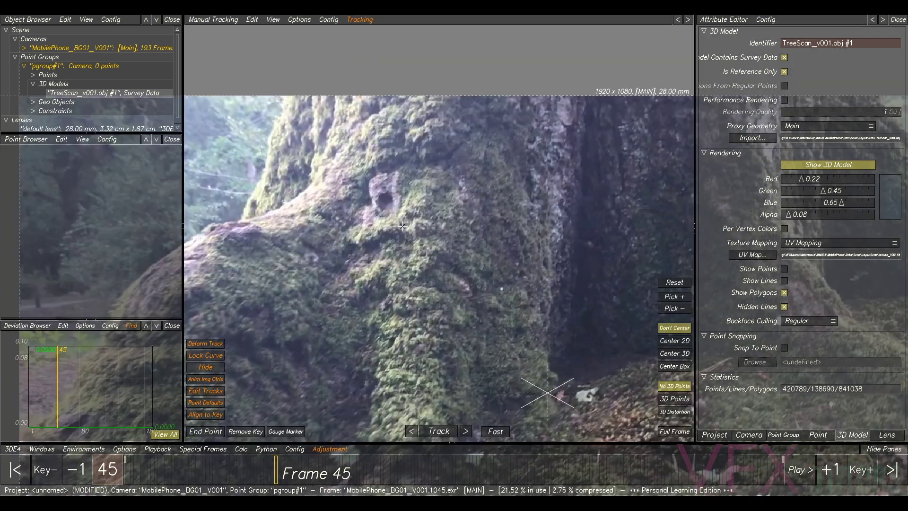
scroll(384, 185, up, 3)
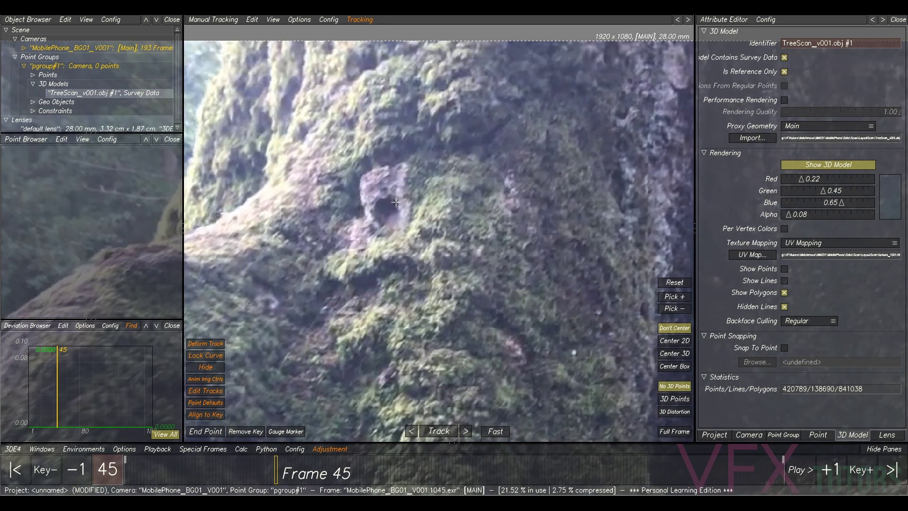
key(F5)
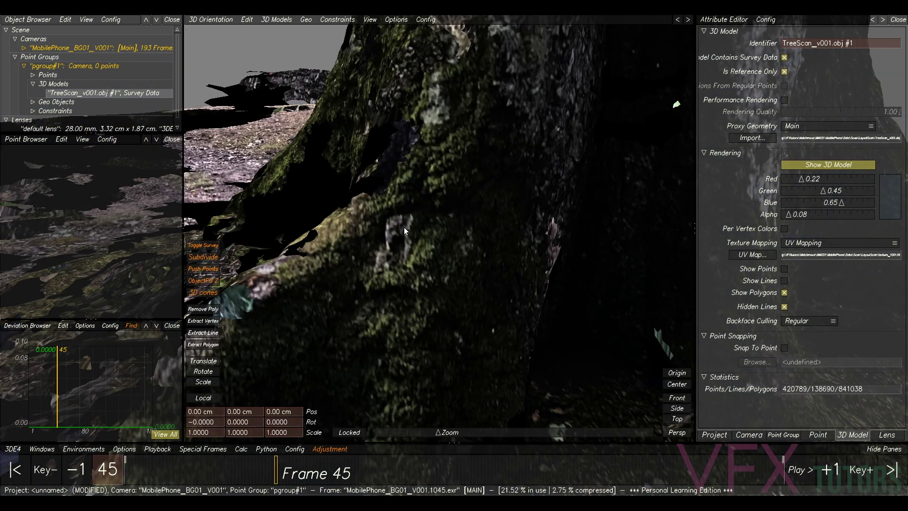
key(F1)
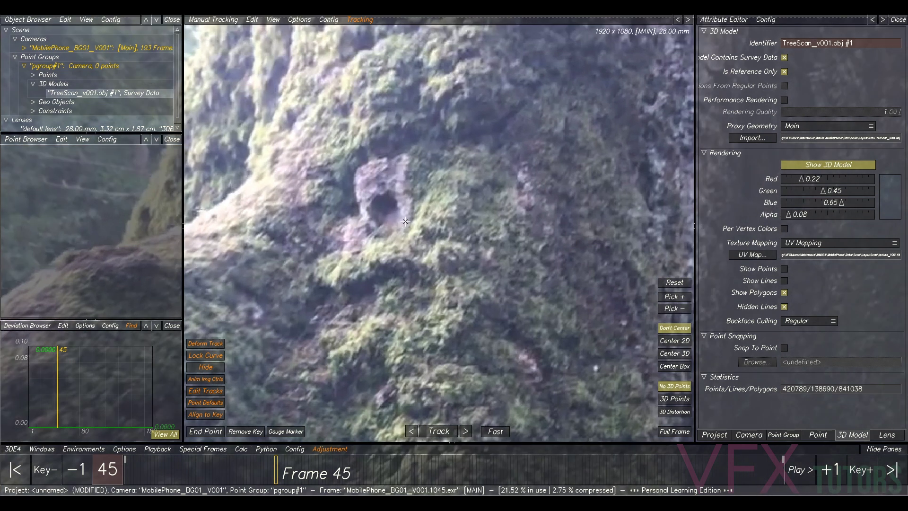
ctrl+click(405, 222)
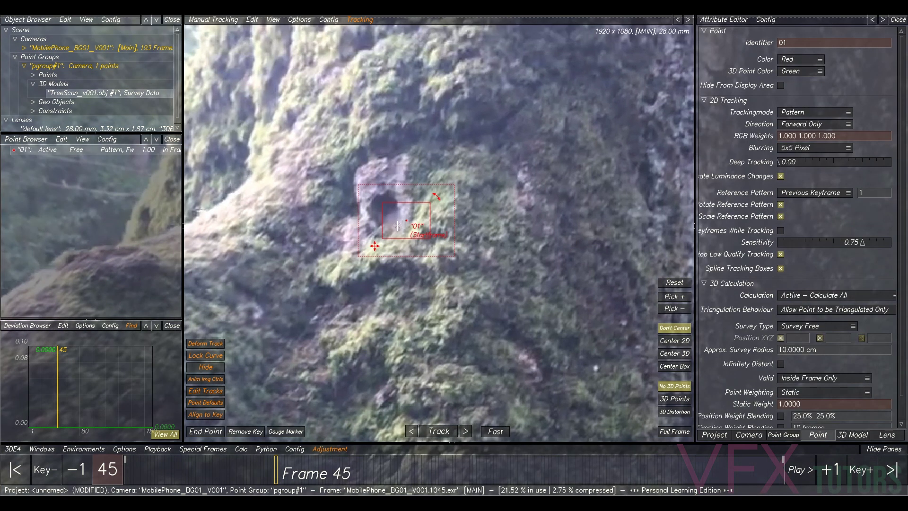
key(F5)
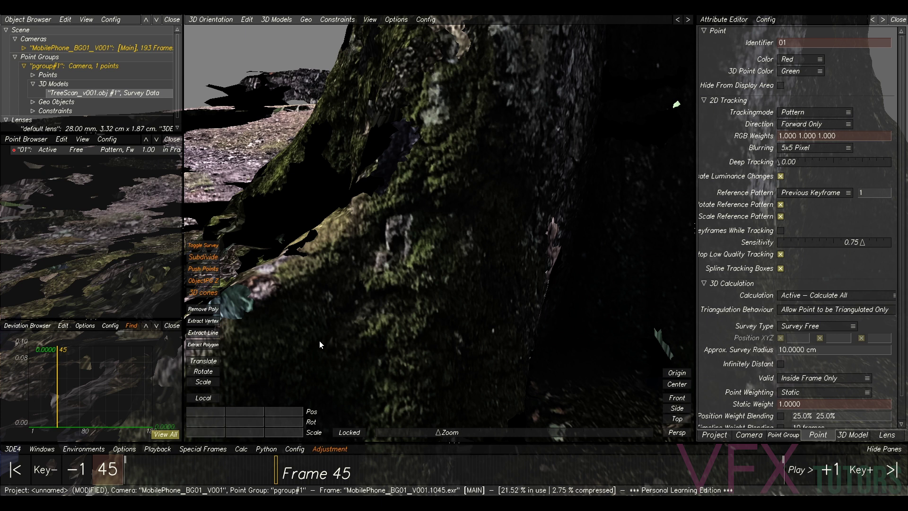
Survey point 01 exactly by extracting the scan polygon beside the knot hole that matches its position in the footage.
key(F1)
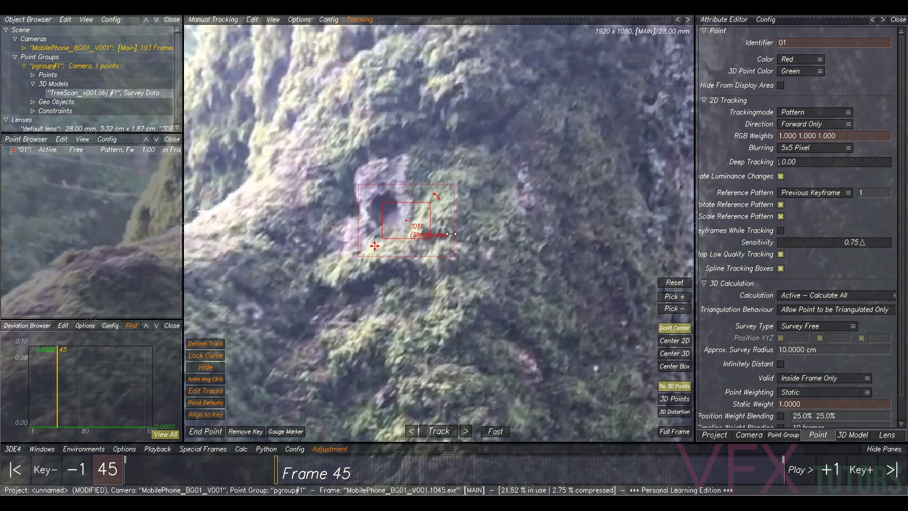
key(F3)
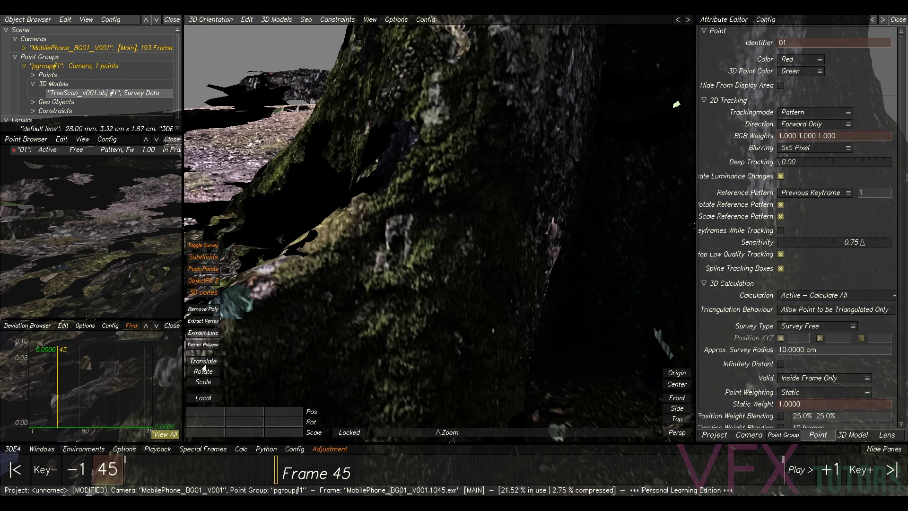
click(202, 349)
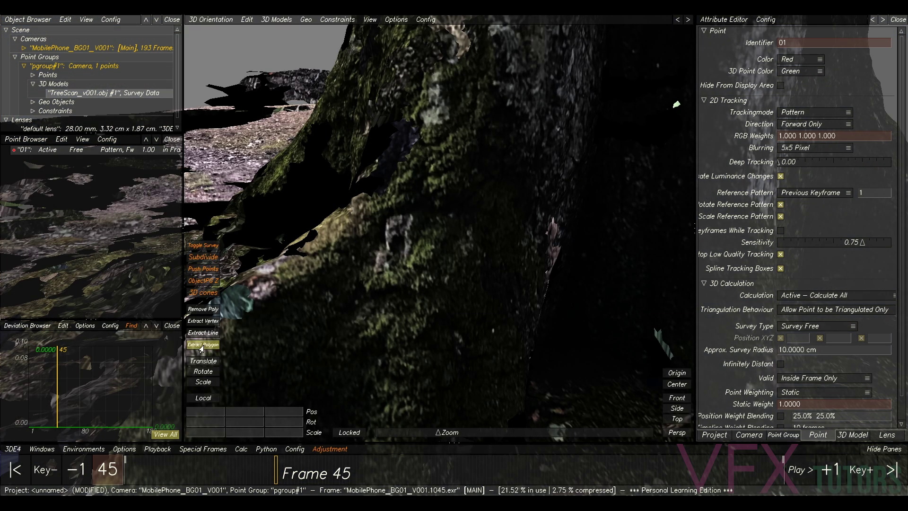
click(407, 251)
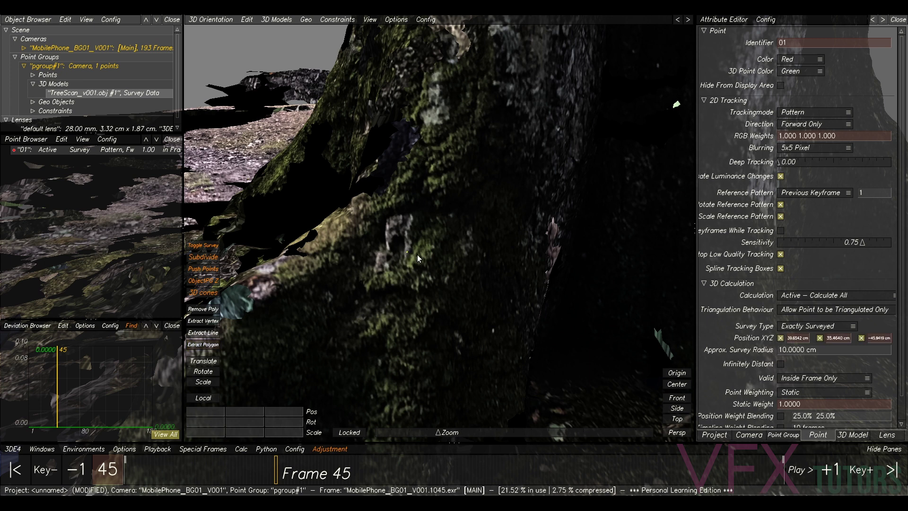
Compare the fallen leaves and ground around the trunk base between footage frame 45 and the textured tree scan.
key(F2)
scroll(459, 273, down, 8)
middle_drag(542, 299, 542, 235)
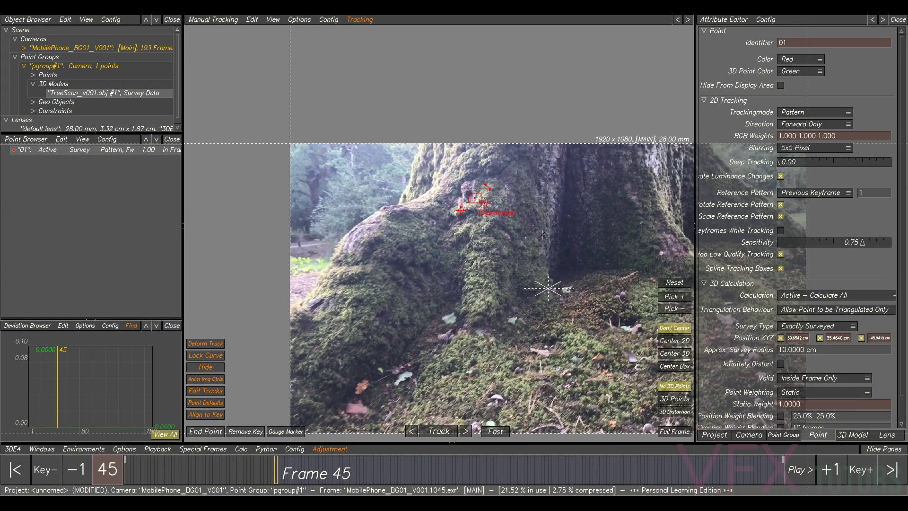
scroll(542, 236, up, 3)
middle_drag(474, 331, 473, 276)
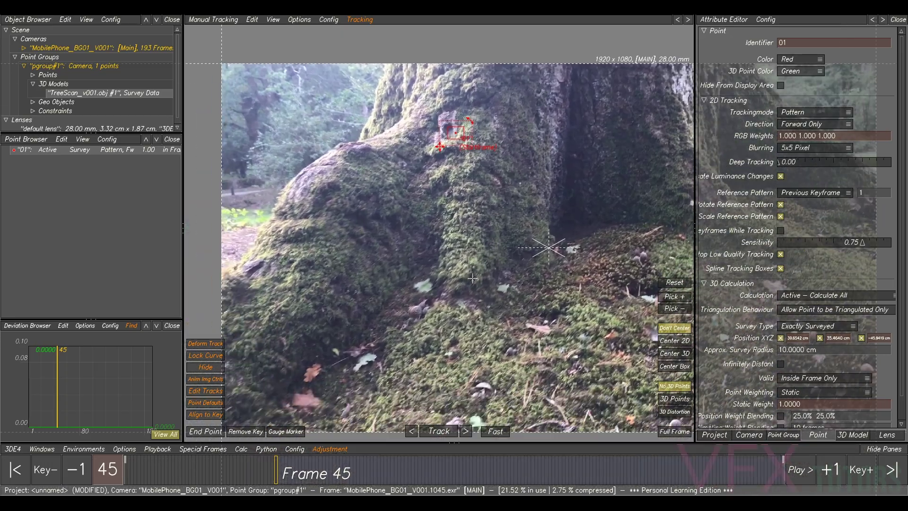
key(F6)
scroll(458, 328, up, 5)
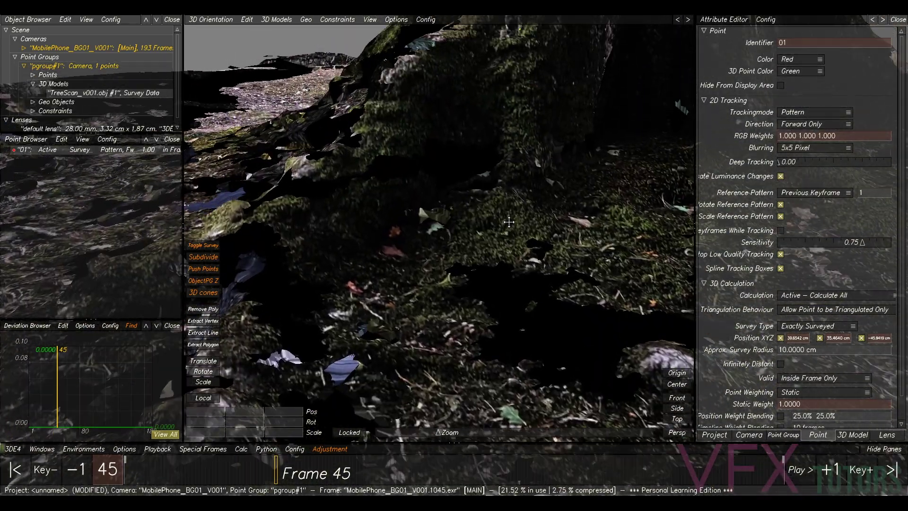
alt+drag(509, 222, 461, 289)
key(F2)
key(F6)
key(F2)
key(F6)
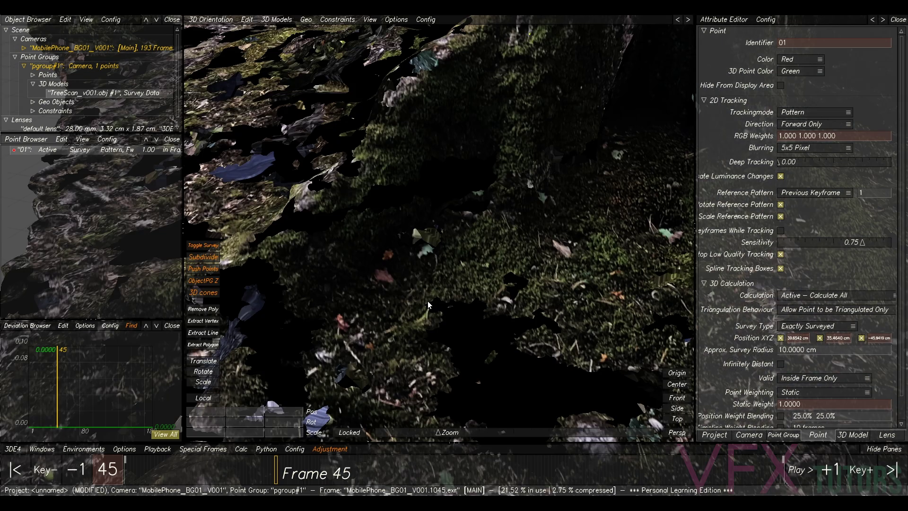
key(F2)
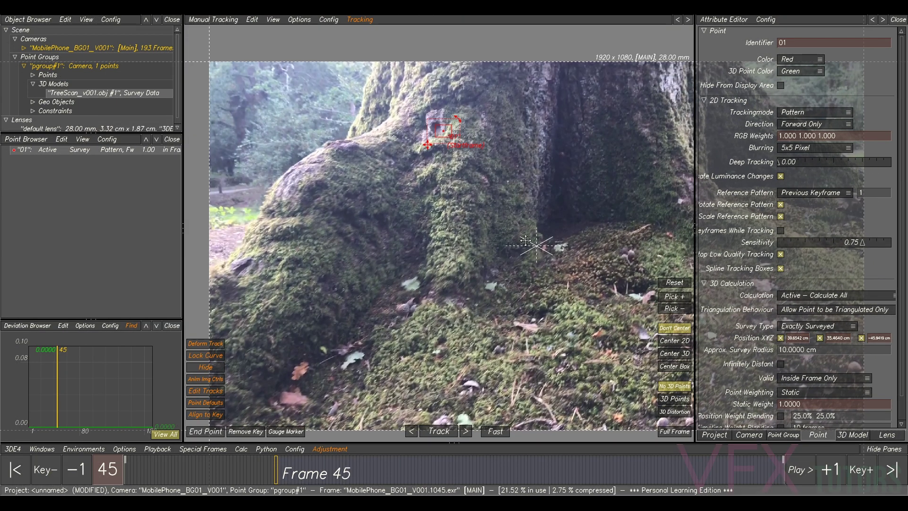
key(F6)
key(F2)
key(F6)
key(F2)
key(F6)
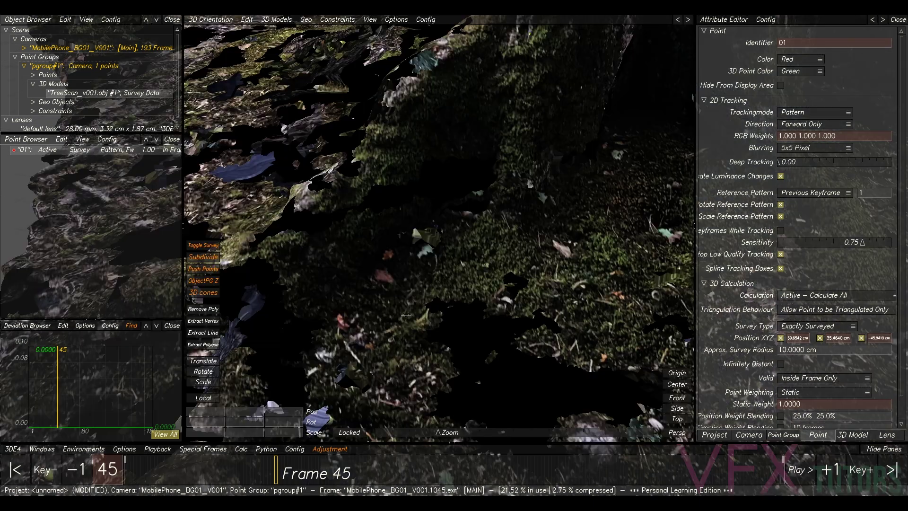
key(F2)
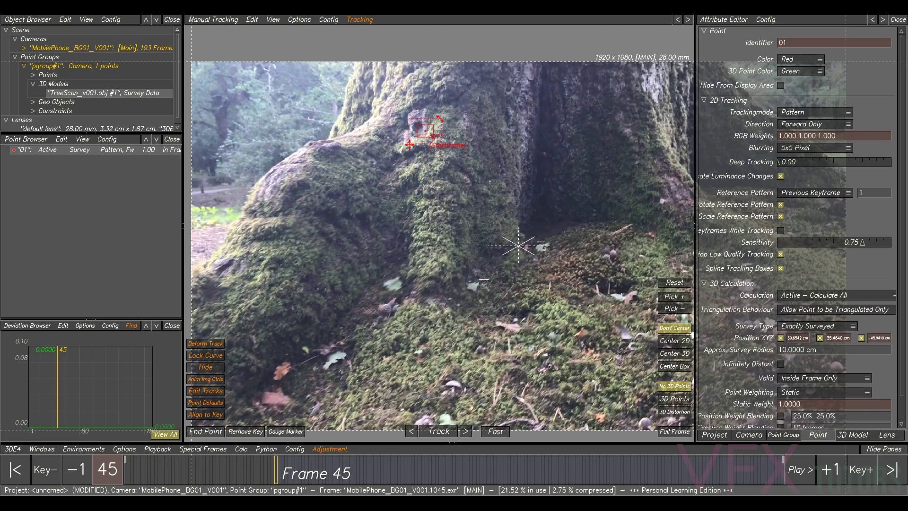
Create tracking point 02 on the white spot beside the pinkish bark patch at frame 45, and survey it by extracting the matching scan polygon.
key(F6)
alt+drag(413, 259, 476, 278)
key(F2)
scroll(552, 215, up, 8)
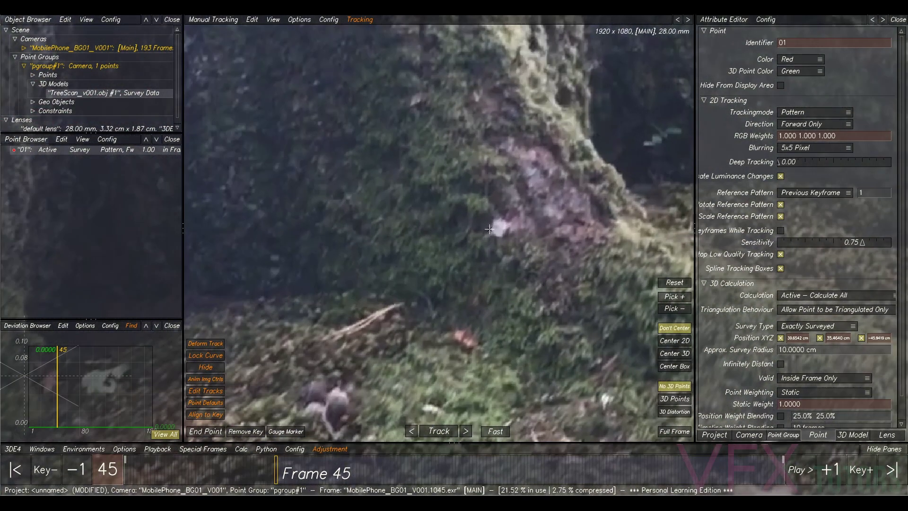
key(F3)
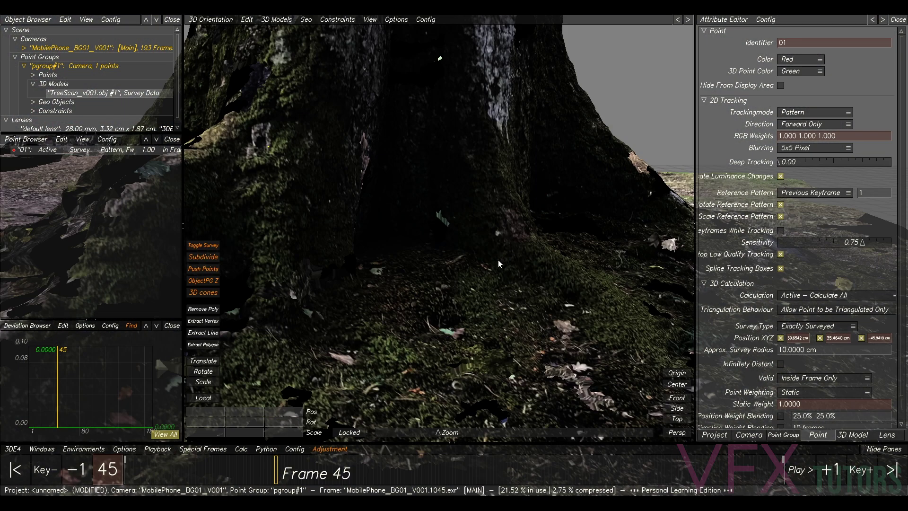
key(F2)
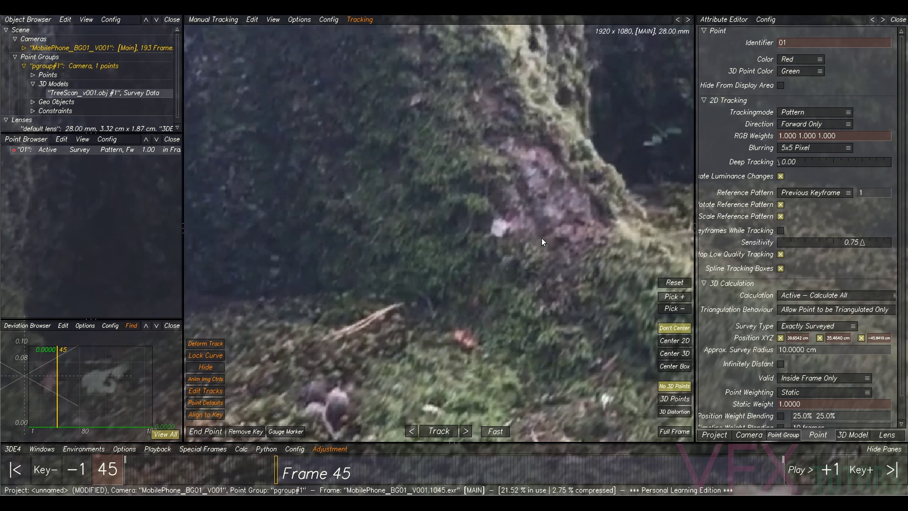
ctrl+click(498, 228)
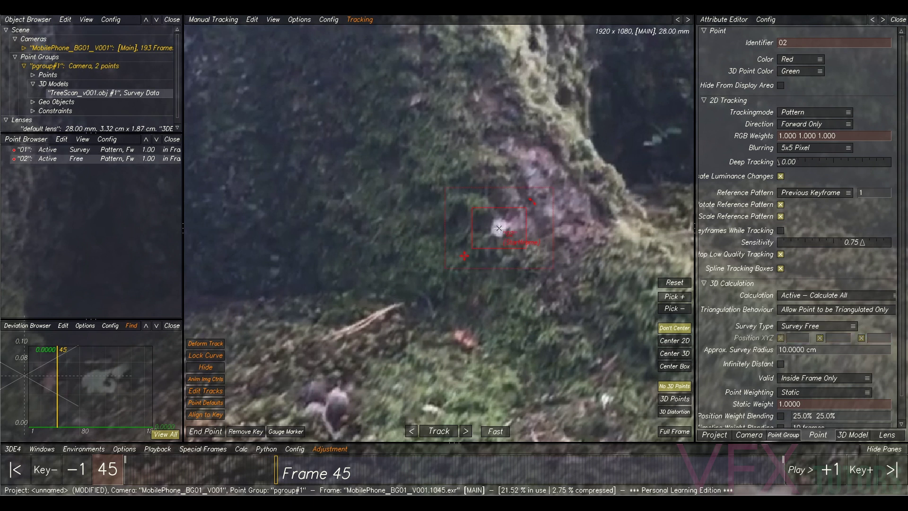
key(F3)
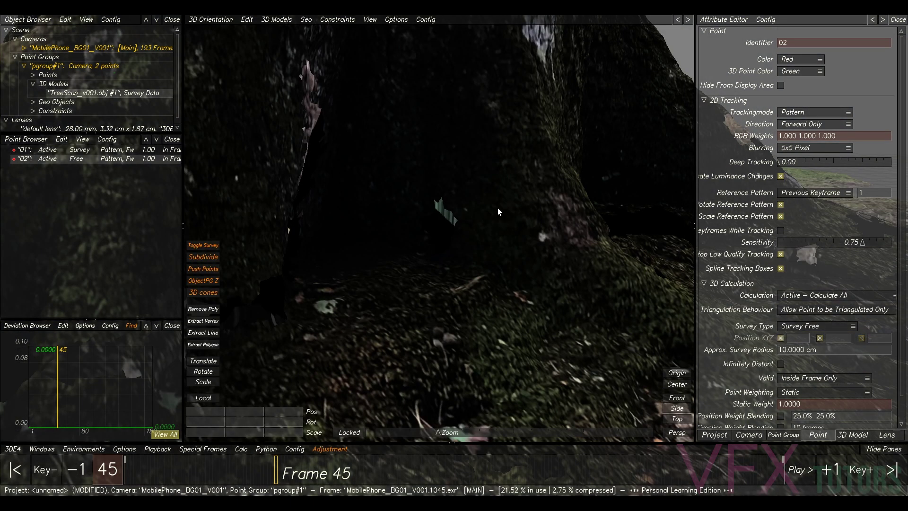
click(203, 346)
click(542, 237)
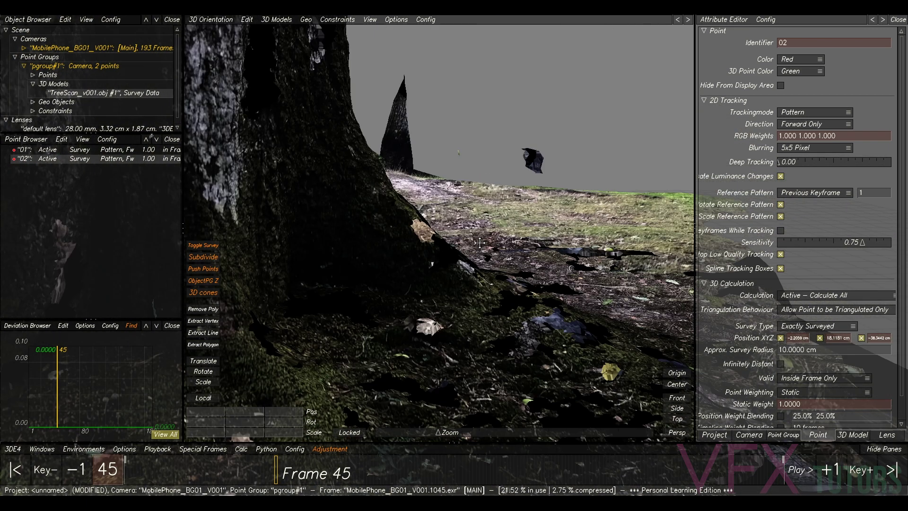
Compare the bark above point 02 and the surrounding roots between footage and scan for another matching feature.
key(F2)
key(F3)
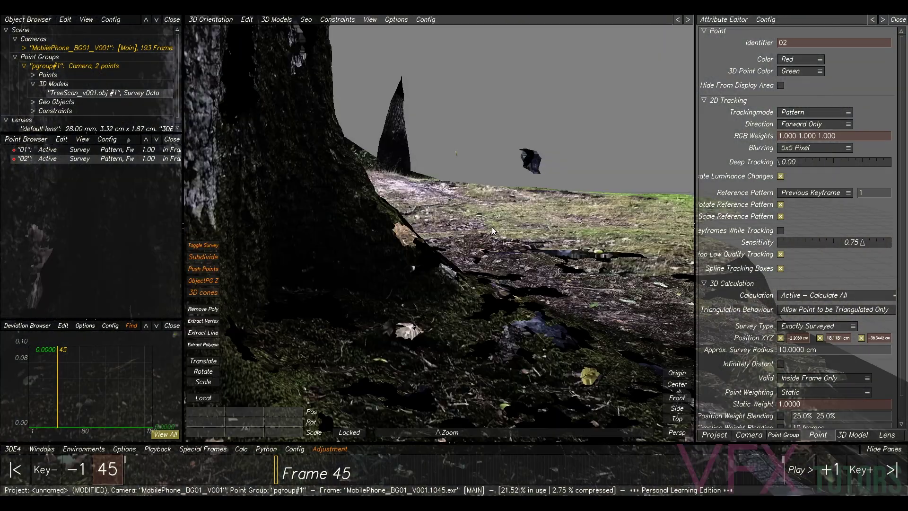
key(F2)
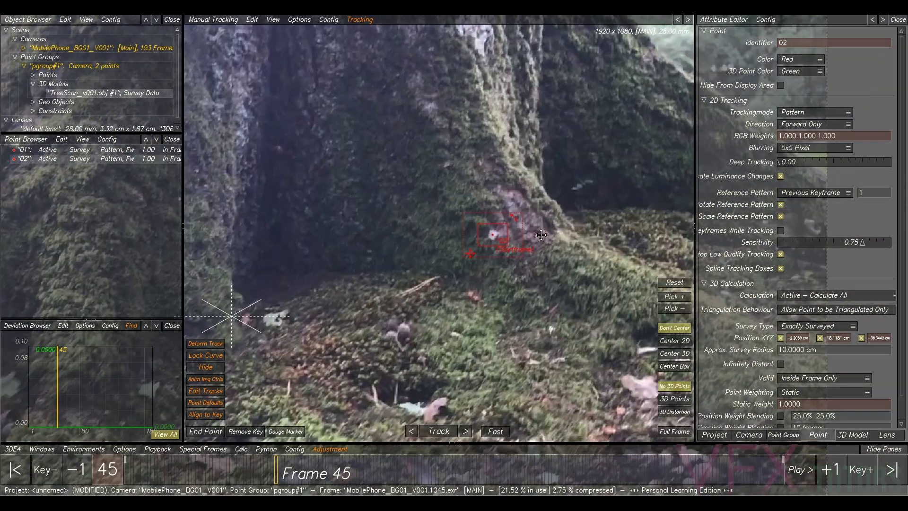
key(F3)
key(F2)
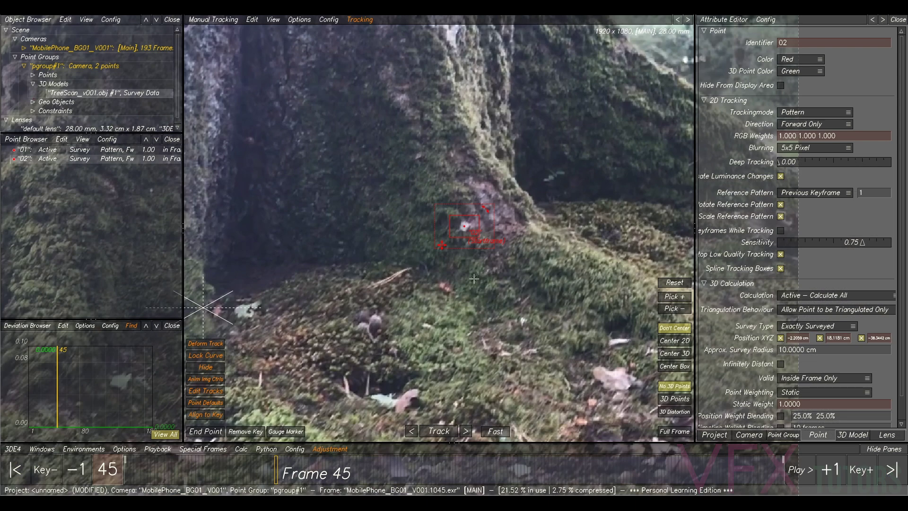
key(F3)
key(F2)
key(F3)
middle_drag(440, 107, 447, 158)
key(F2)
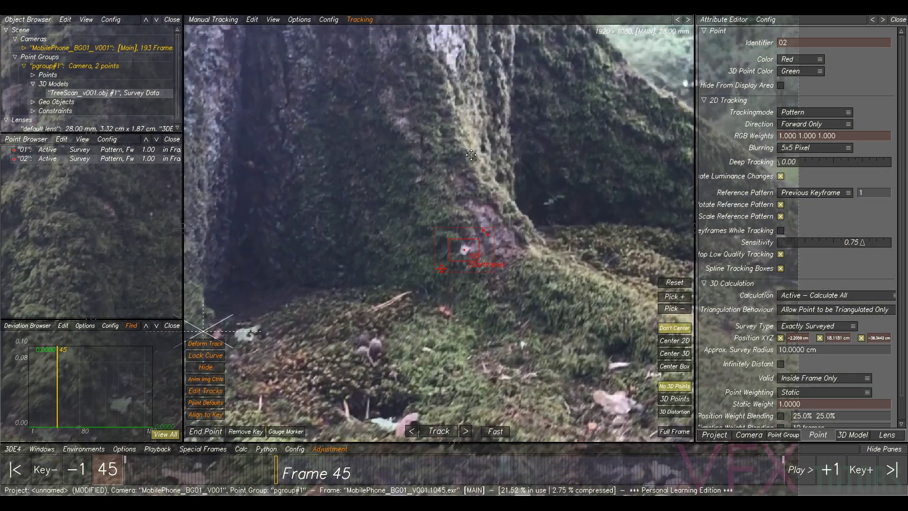
key(F3)
key(F2)
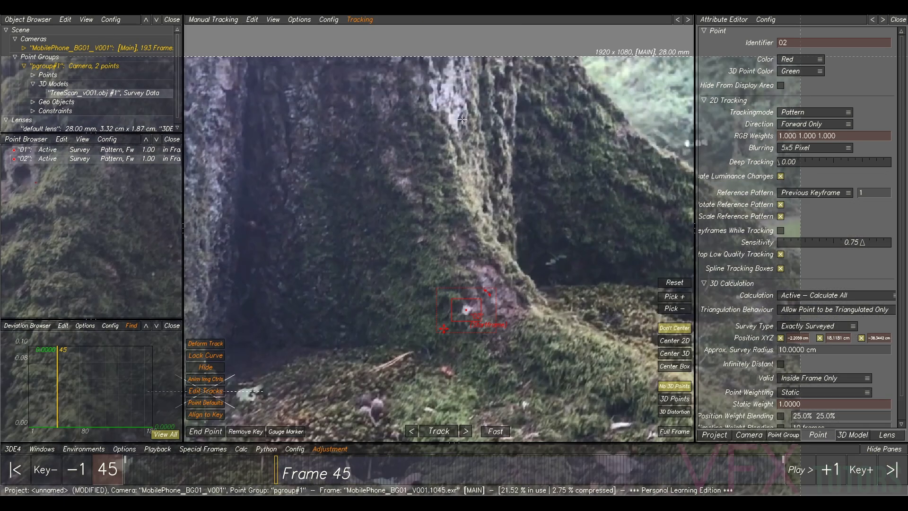
key(F3)
key(F2)
Create tracking point 03 near the lower end of the white bark streak at frame 45, and survey it at the matching scan position.
key(F3)
key(F2)
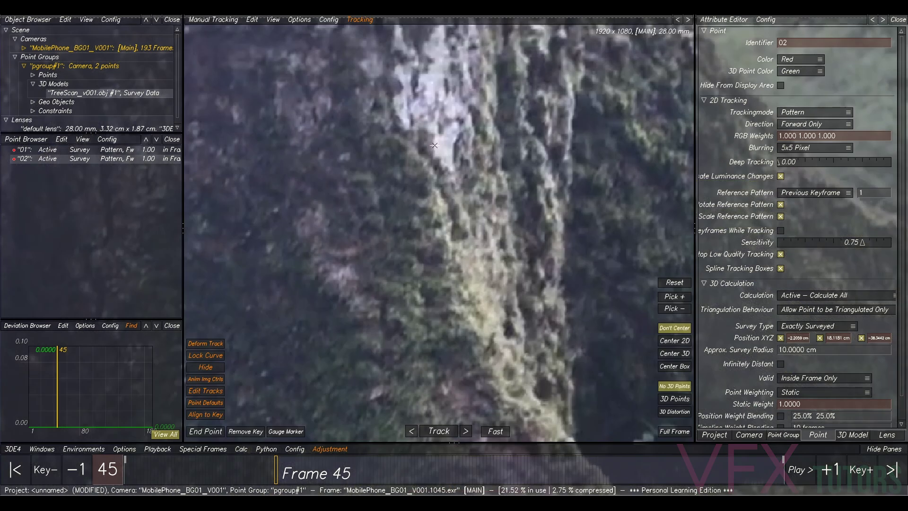
key(F3)
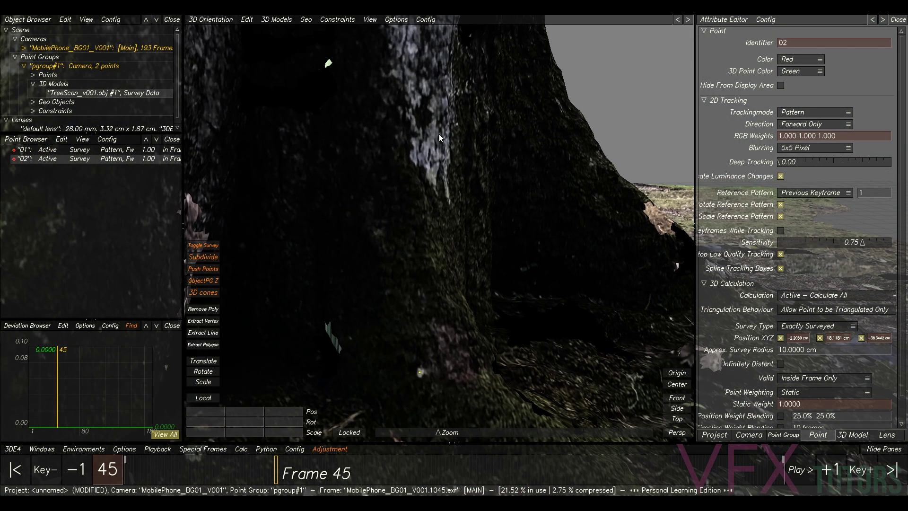
key(F2)
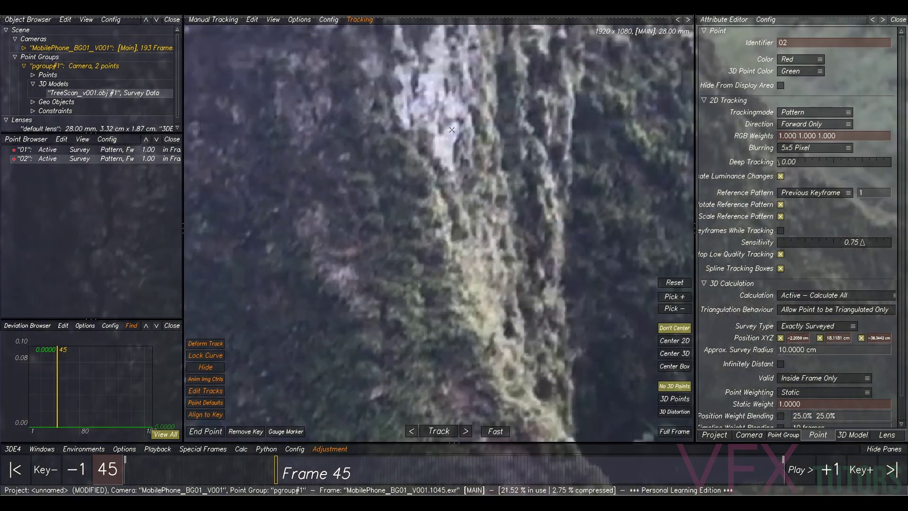
ctrl+click(455, 128)
key(F6)
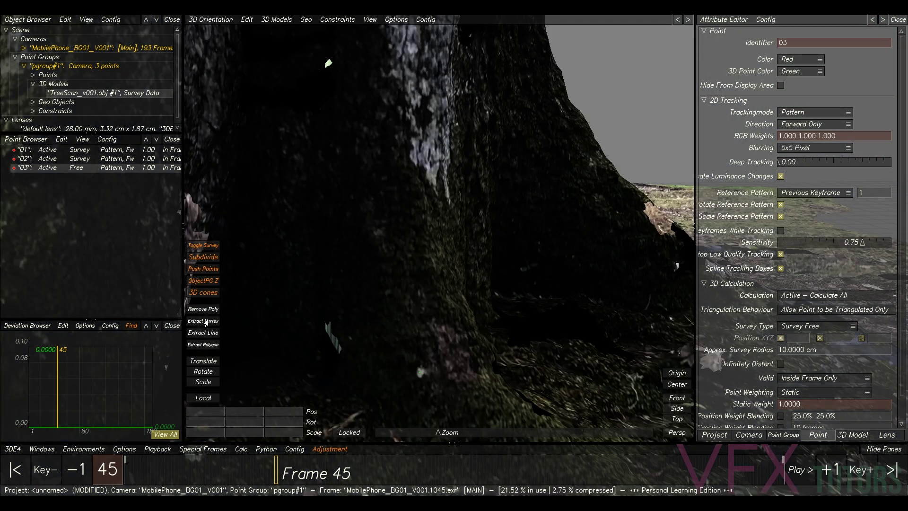
click(435, 168)
Compare the leaves and mossy ground below the trunk between frame 45 and the scan for a low matching feature.
scroll(490, 179, down, 3)
middle_drag(491, 179, 558, 312)
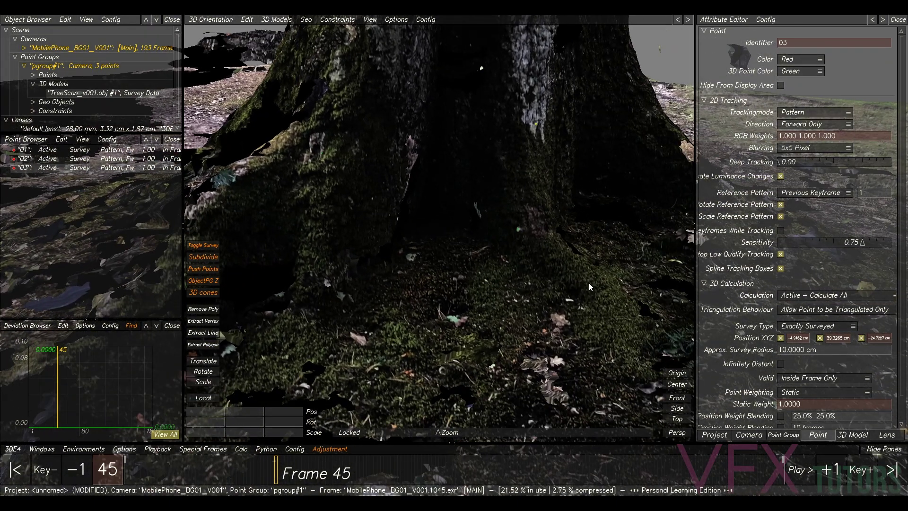
key(F1)
scroll(589, 284, down, 5)
middle_drag(531, 355, 549, 331)
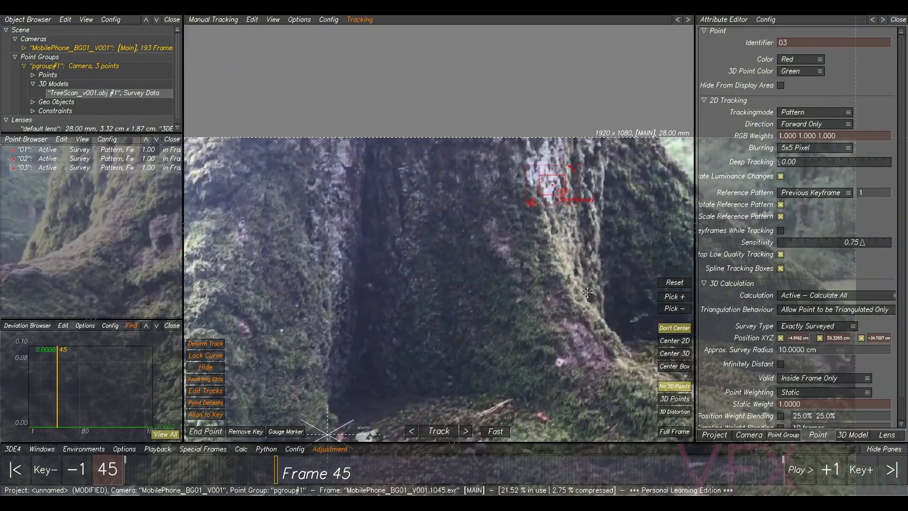
key(F6)
middle_drag(469, 261, 488, 293)
key(F1)
key(F6)
key(F1)
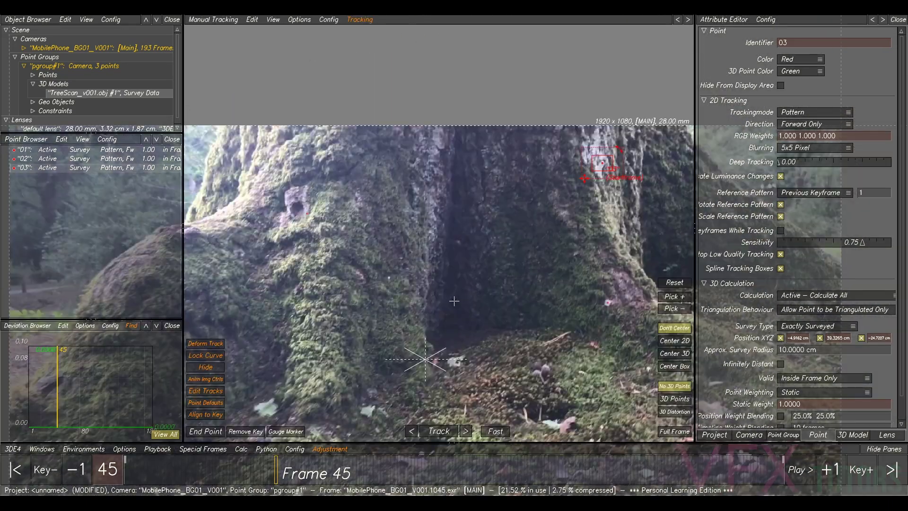
key(F6)
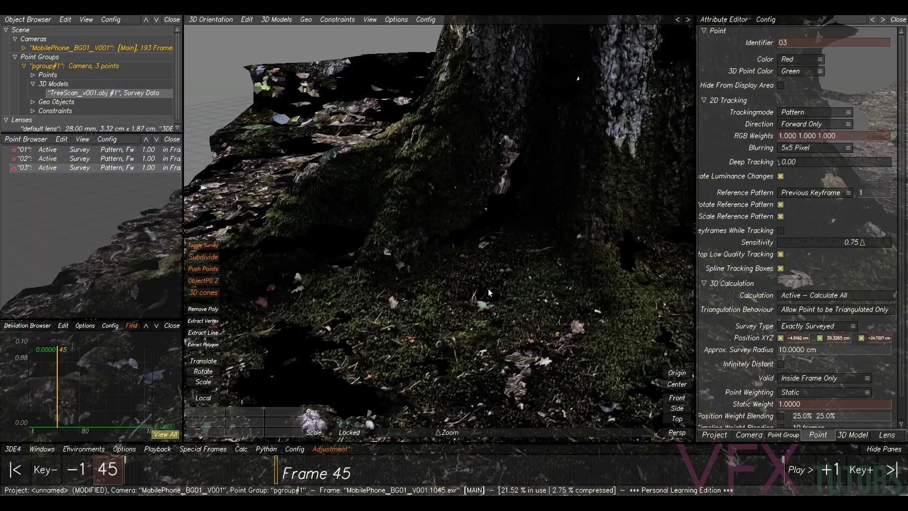
middle_drag(439, 317, 455, 295)
key(F1)
scroll(427, 275, up, 4)
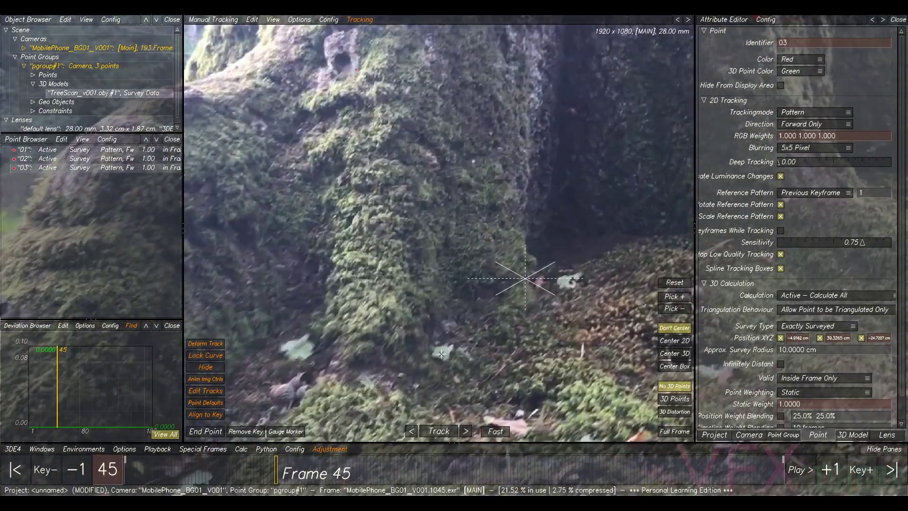
Create tracking point 04 on the pale leaf at the mossy root's base at frame 45, and survey it by extracting the matching scan polygon.
key(F6)
key(F1)
key(F6)
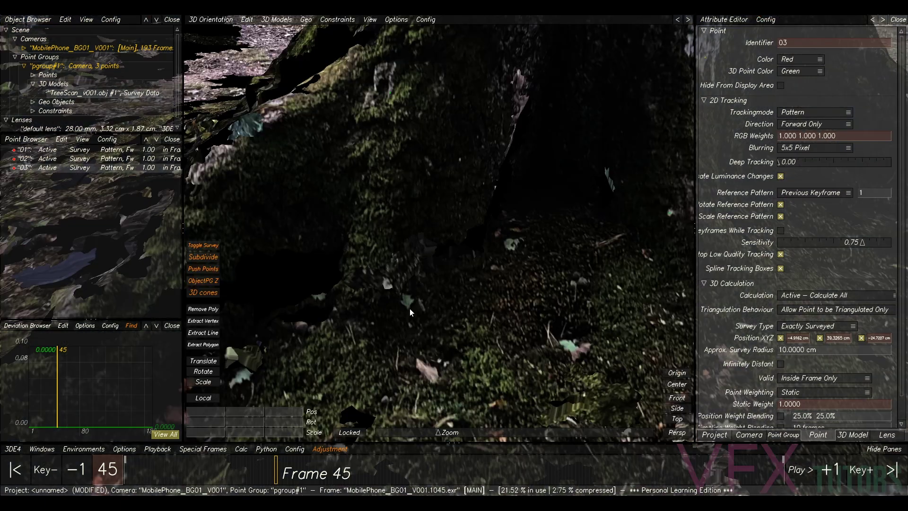
key(F1)
ctrl+click(448, 374)
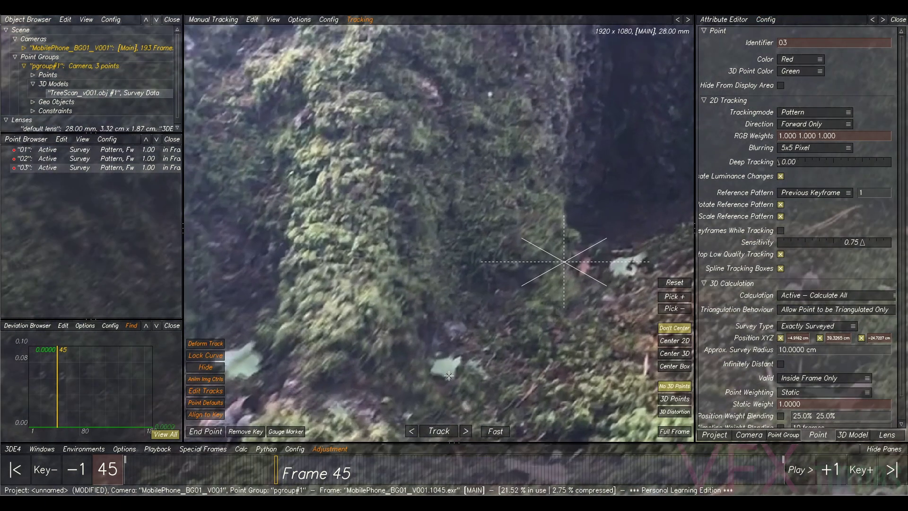
key(F6)
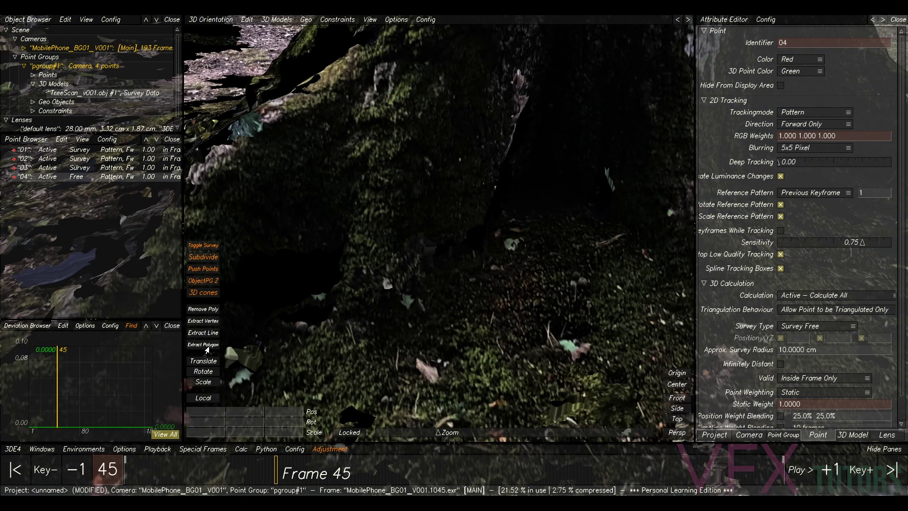
click(206, 346)
click(408, 306)
key(F1)
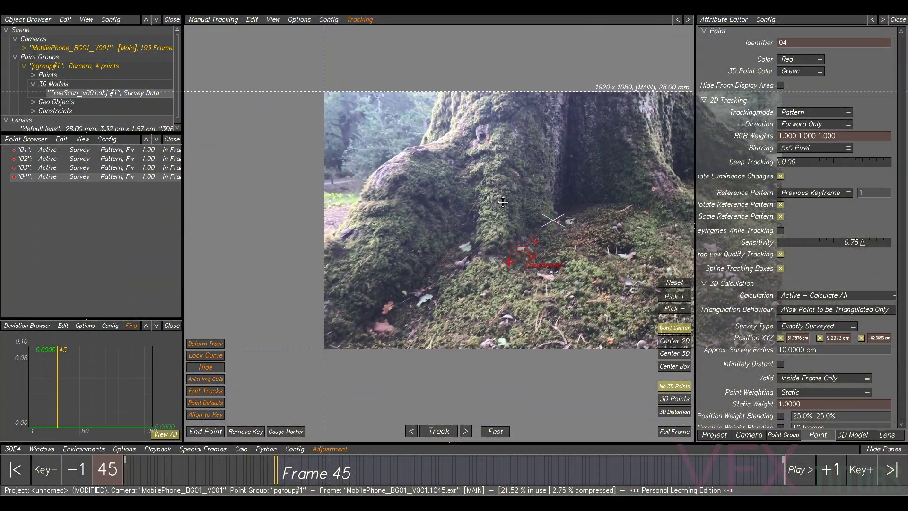
Compare the leaves on the ground beside the large mossy root between frame 45 and the scan for another matching feature.
key(F6)
alt+drag(347, 271, 475, 272)
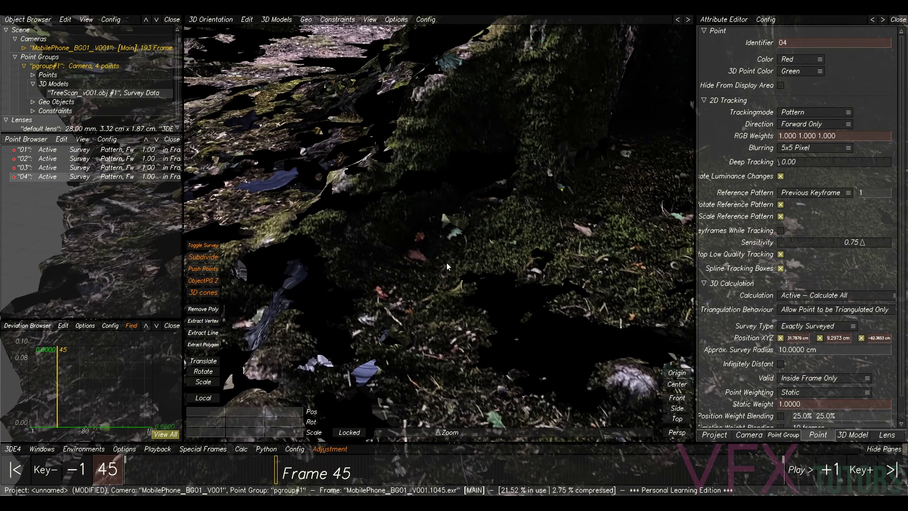
key(F1)
scroll(388, 319, up, 2)
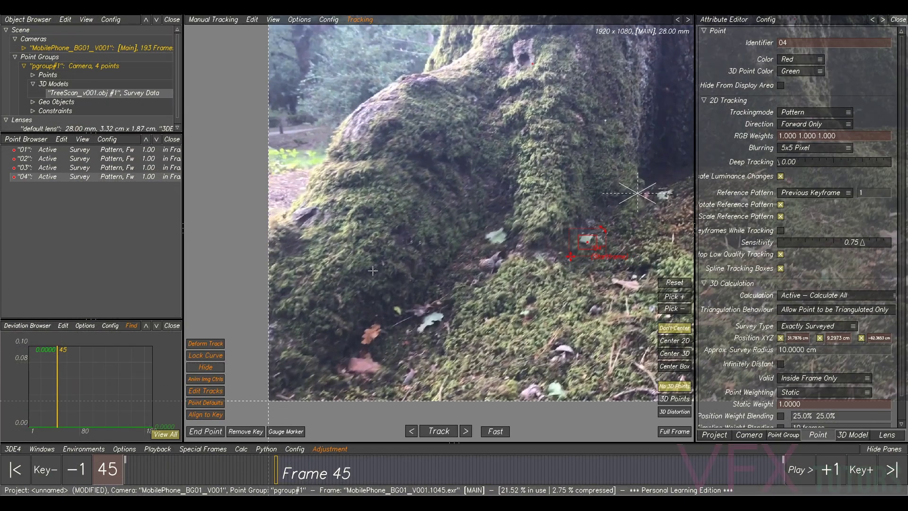
key(F6)
scroll(373, 231, up, 2)
key(F1)
key(F6)
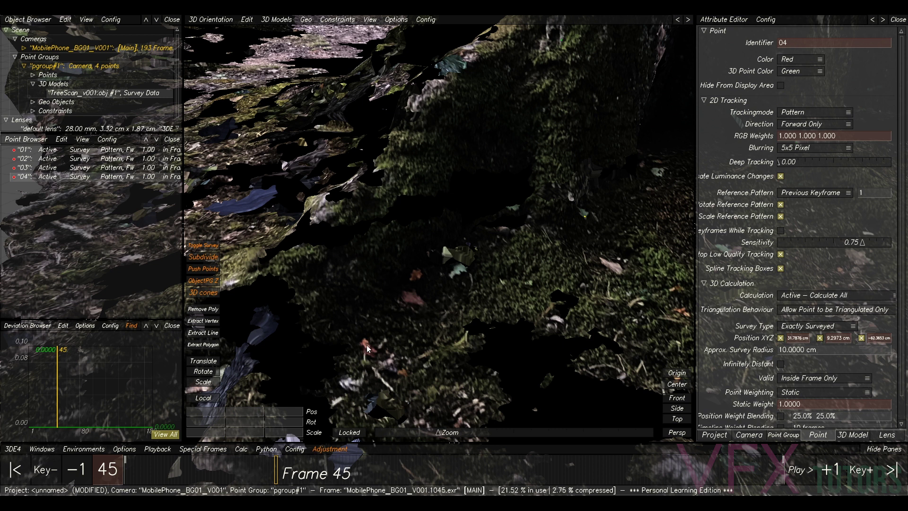
key(F1)
key(F6)
alt+right_drag(385, 339, 392, 322)
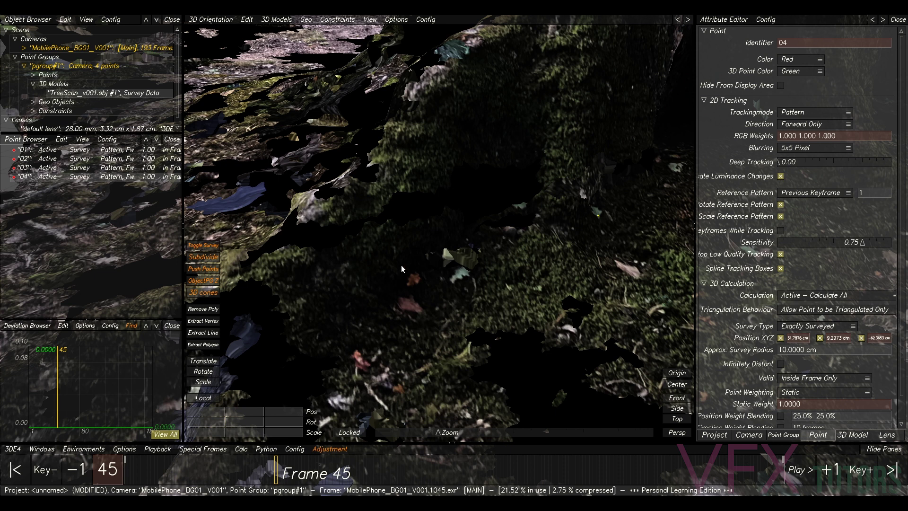
key(F1)
key(F6)
key(F1)
key(F6)
key(F1)
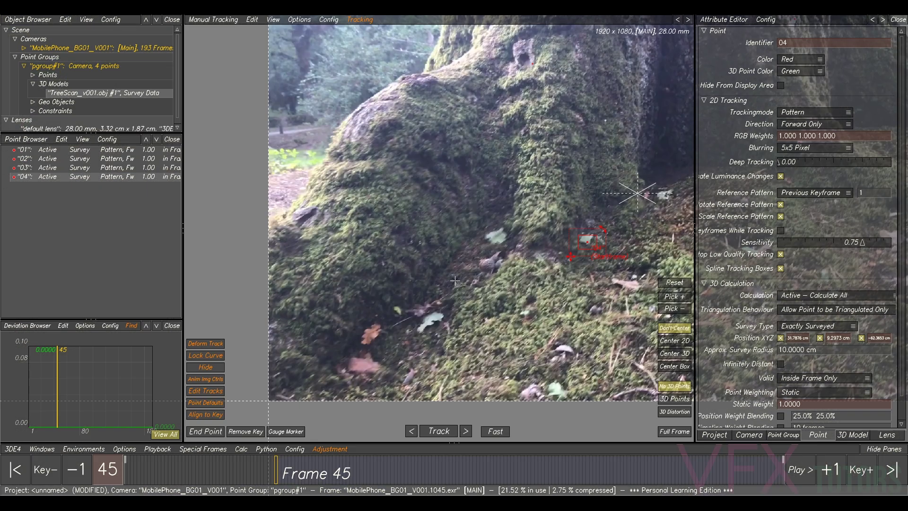
key(F6)
key(F1)
key(F6)
key(F1)
Create tracking point 05 on the orange leaf below the large mossy root at frame 45, and survey it by extracting the matching scan polygon.
scroll(360, 344, up, 3)
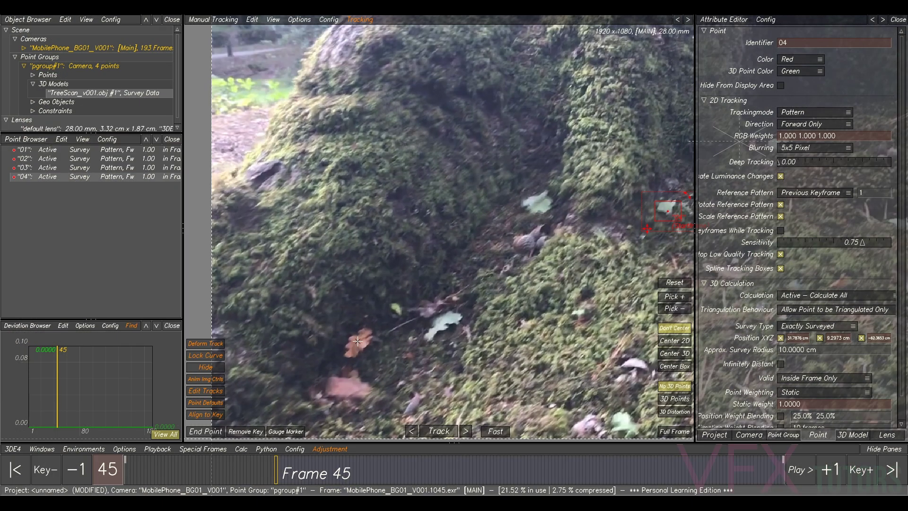
ctrl+click(359, 341)
key(F6)
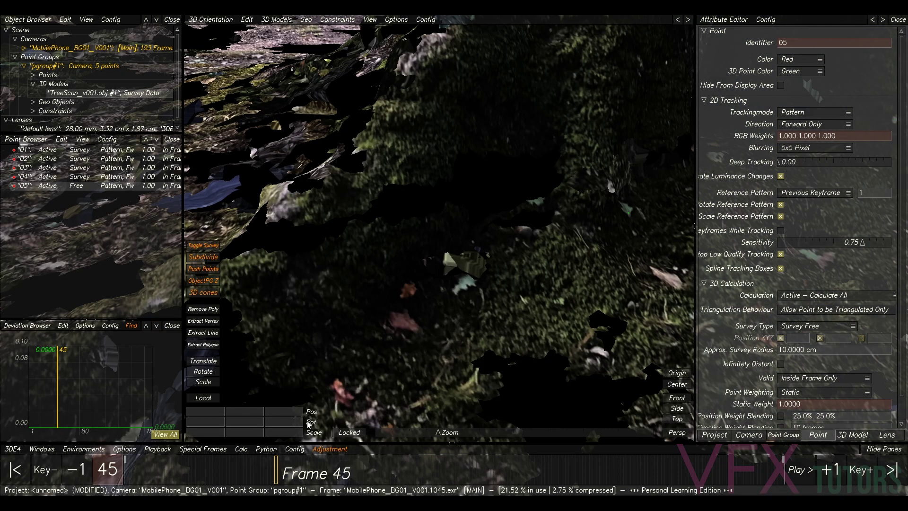
click(210, 346)
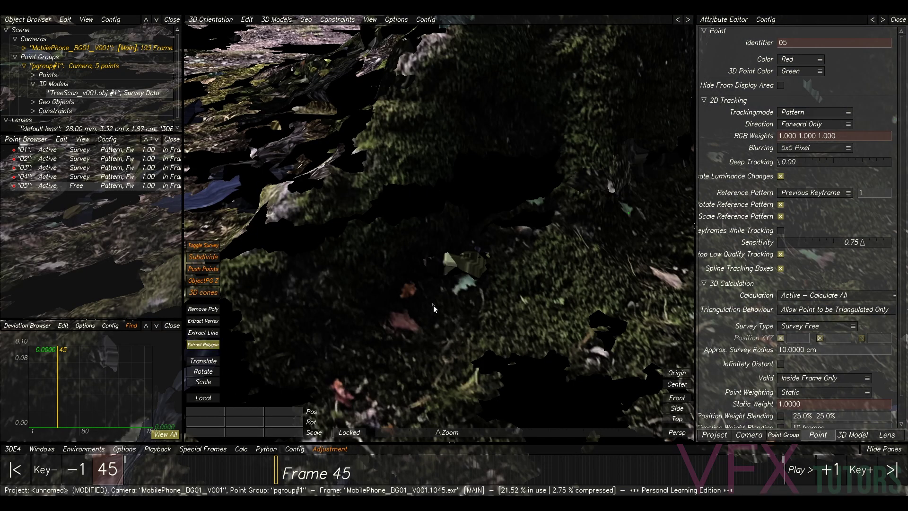
click(407, 289)
Compare the trunk base, its mossy roots and the ground in front between frame 45 and the scan for a sixth matching feature.
scroll(539, 262, down, 5)
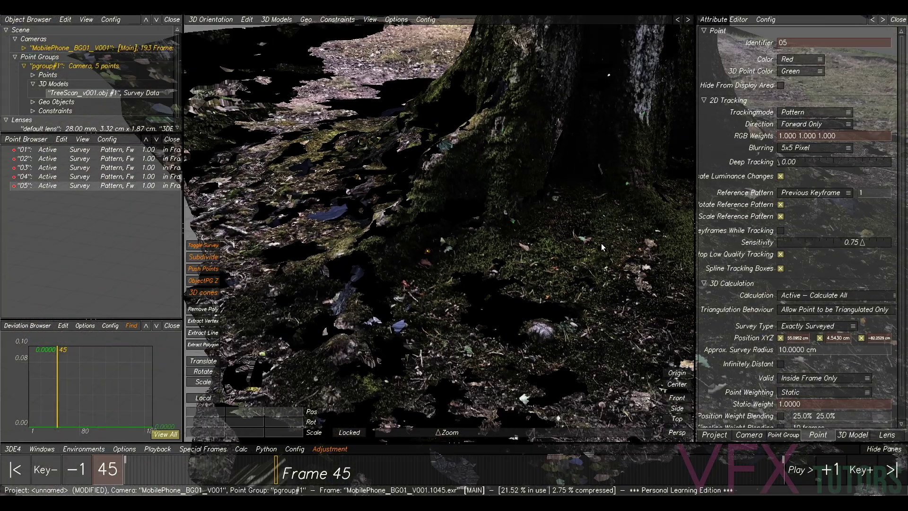
scroll(601, 244, down, 3)
key(F2)
scroll(499, 277, down, 3)
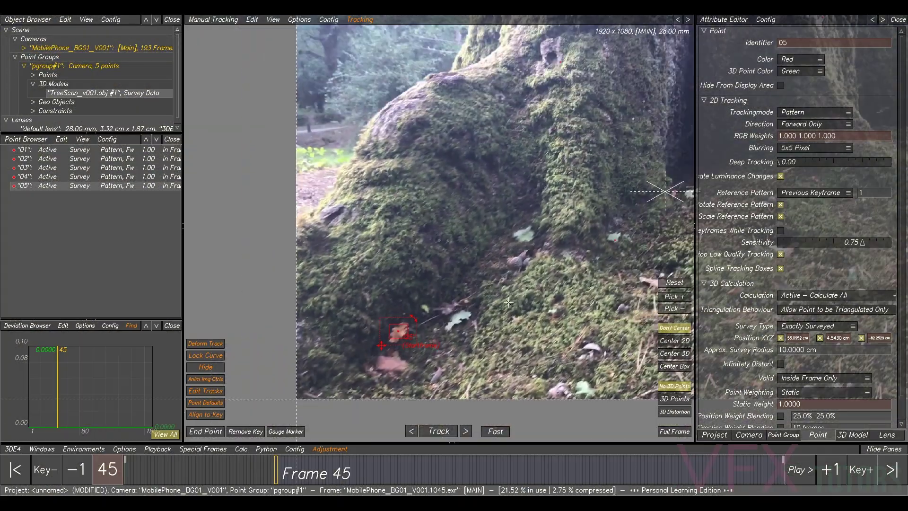
middle_drag(509, 302, 471, 339)
scroll(522, 303, down, 3)
middle_drag(566, 222, 552, 227)
key(F6)
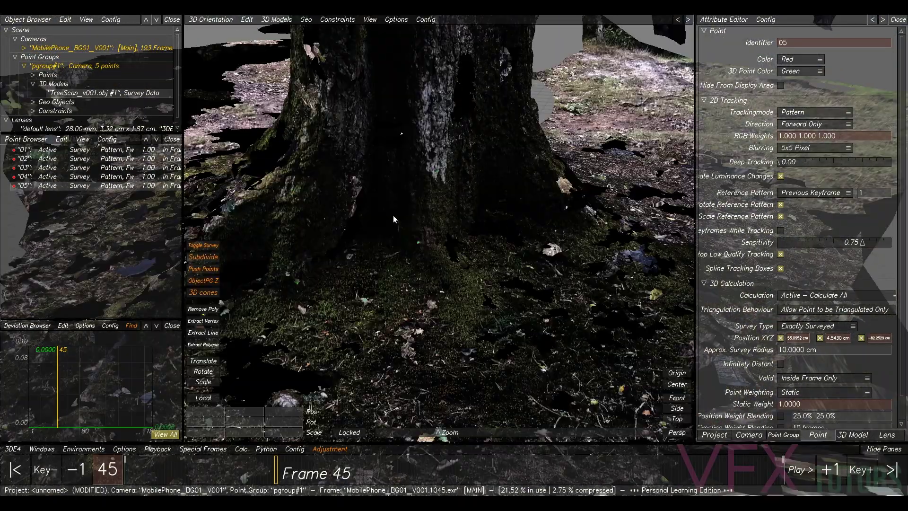
alt+drag(393, 215, 475, 218)
scroll(420, 246, up, 3)
scroll(419, 246, up, 2)
alt+drag(407, 264, 492, 238)
alt+middle_drag(499, 232, 499, 232)
key(F2)
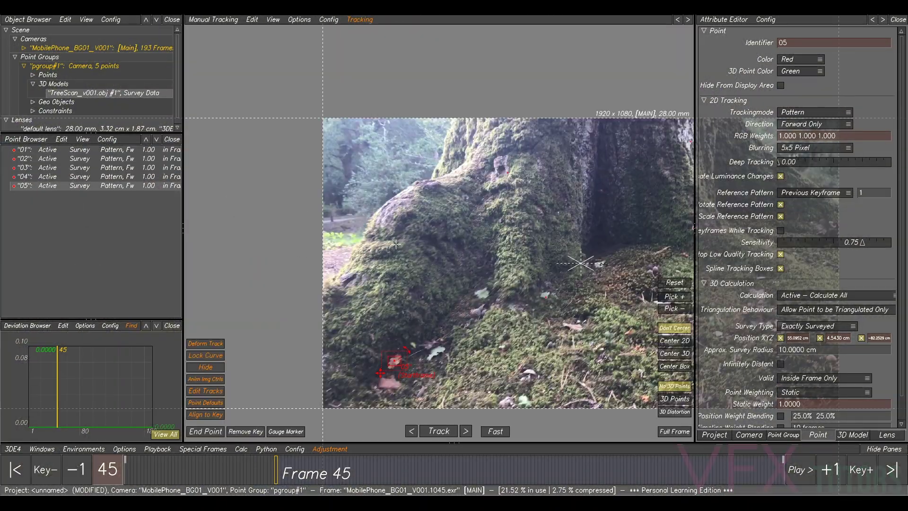
key(F6)
key(F2)
key(F6)
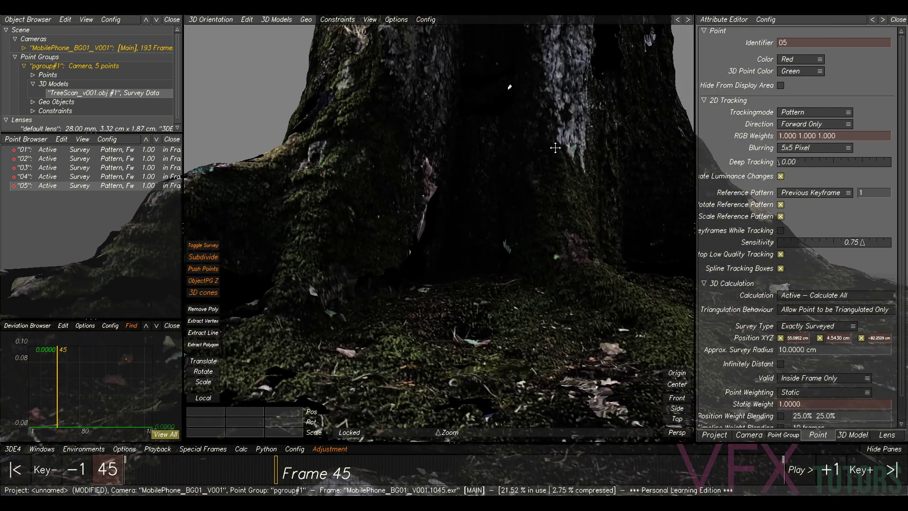
Examine the leaf litter and moss in front of the trunk hollow in footage and scan to find a leaf present in both.
alt+drag(555, 147, 541, 231)
key(F2)
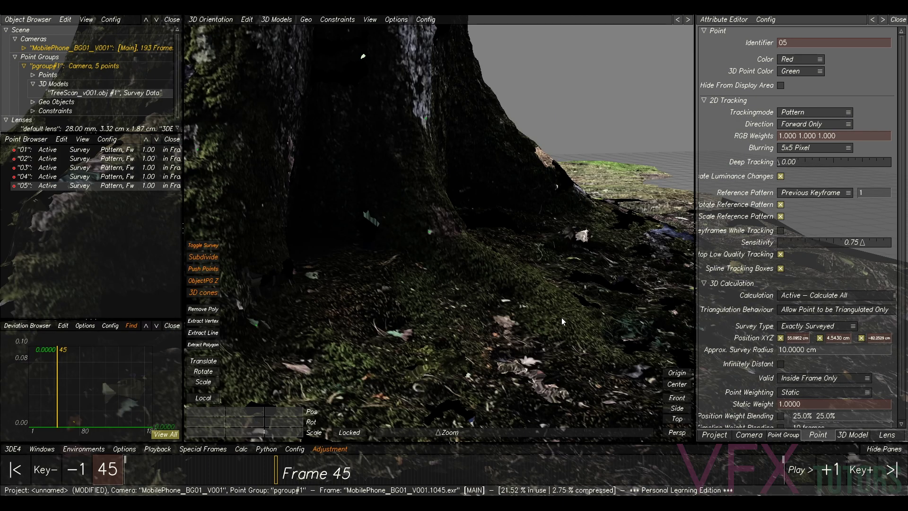
key(F2)
key(F6)
alt+middle_drag(613, 222, 612, 225)
alt+drag(612, 225, 544, 240)
key(F2)
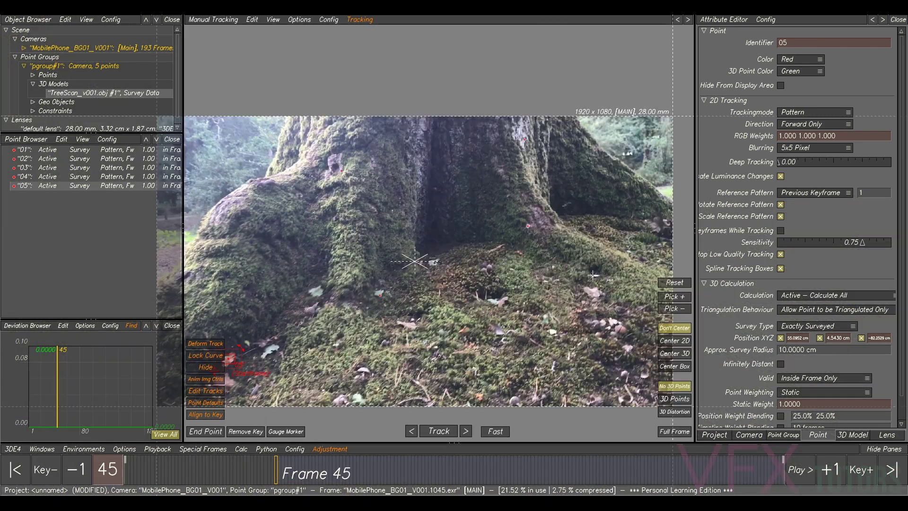
key(F6)
mouse_move(498, 320)
alt+mouse_down()
mouse_move(452, 342)
mouse_move(492, 351)
mouse_move(493, 363)
mouse_move(493, 328)
alt+mouse_up()
key(F2)
key(F6)
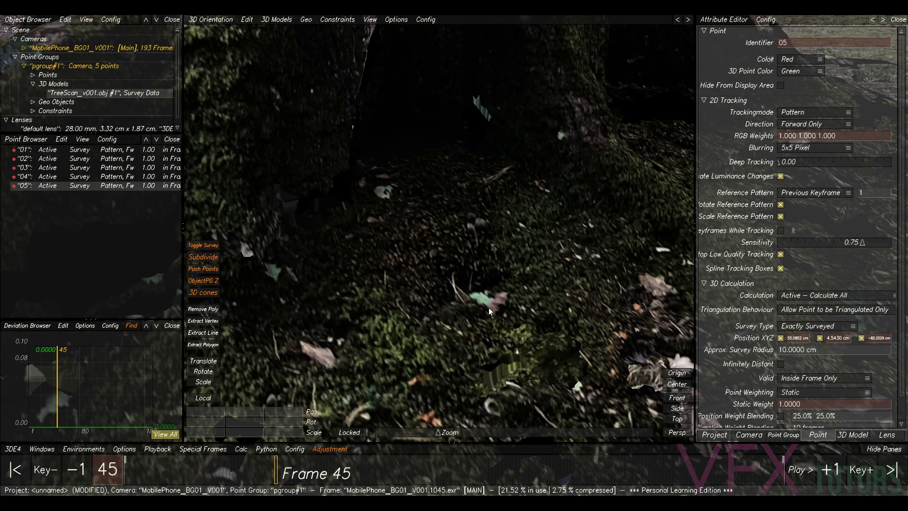
Create tracking point 06 on the pale green leaf in front of the trunk hollow at frame 45, and survey it by extracting the matching scan polygon.
key(F2)
scroll(495, 303, up, 2)
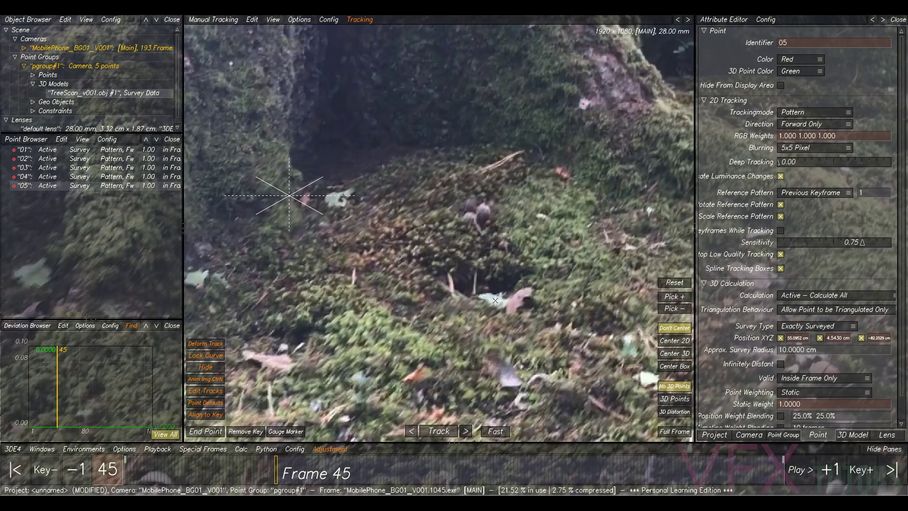
ctrl+click(495, 296)
key(F6)
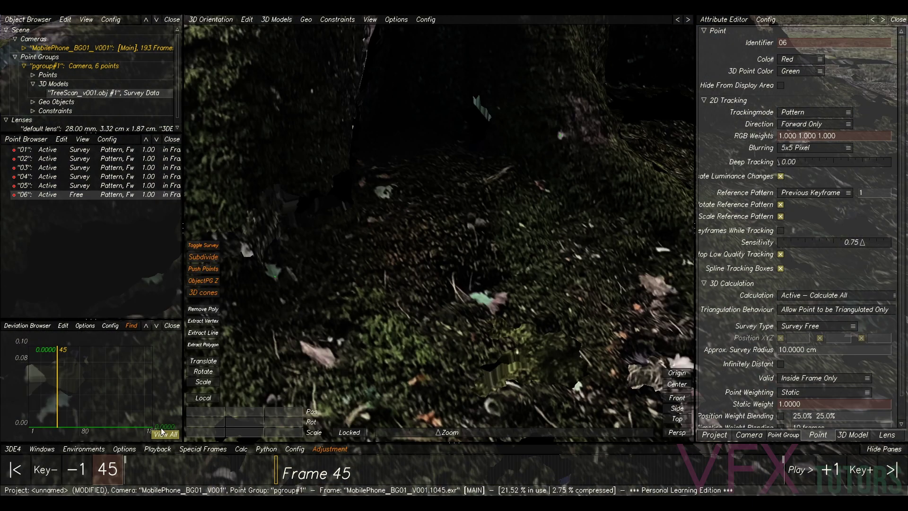
click(210, 346)
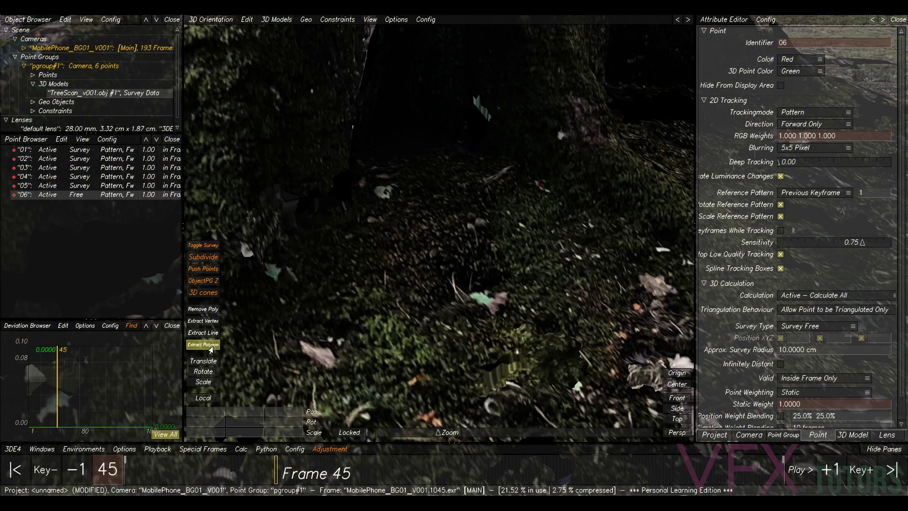
click(483, 298)
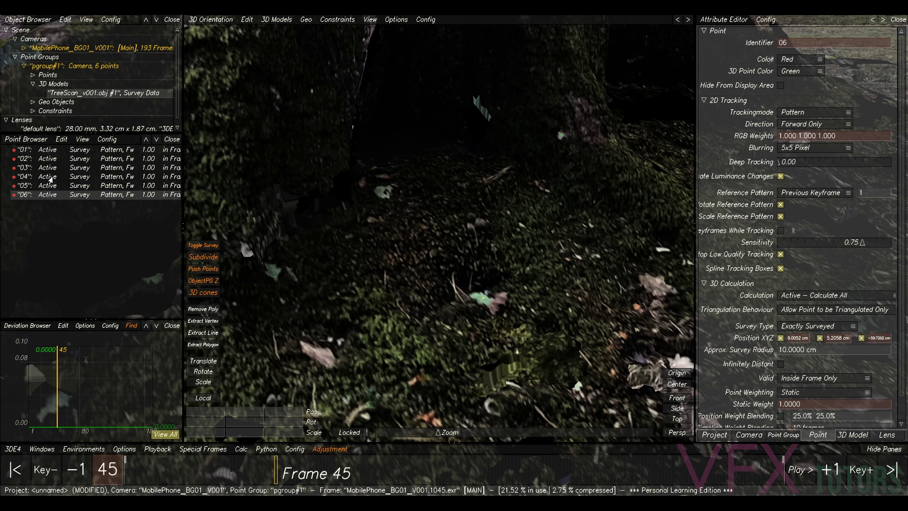
Calculate the camera from all surveyed points in the lineup view and use the result.
key(F3)
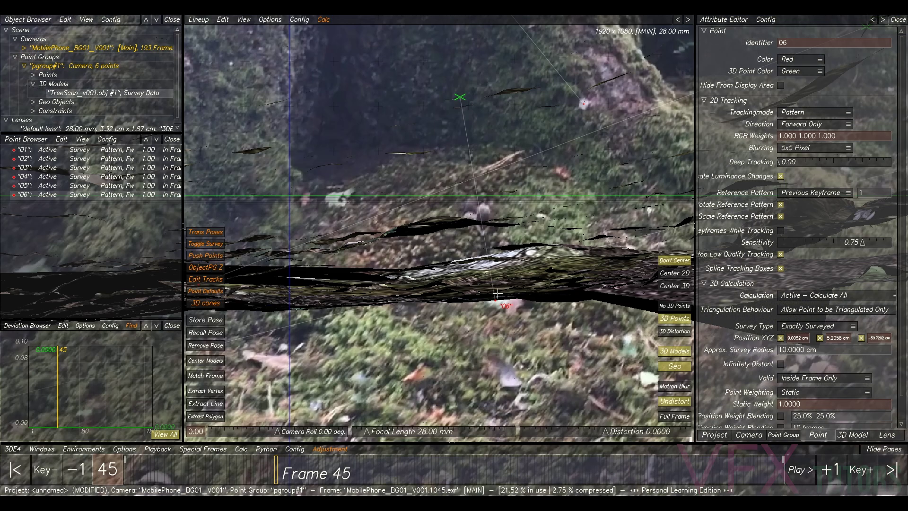
key(alt+c)
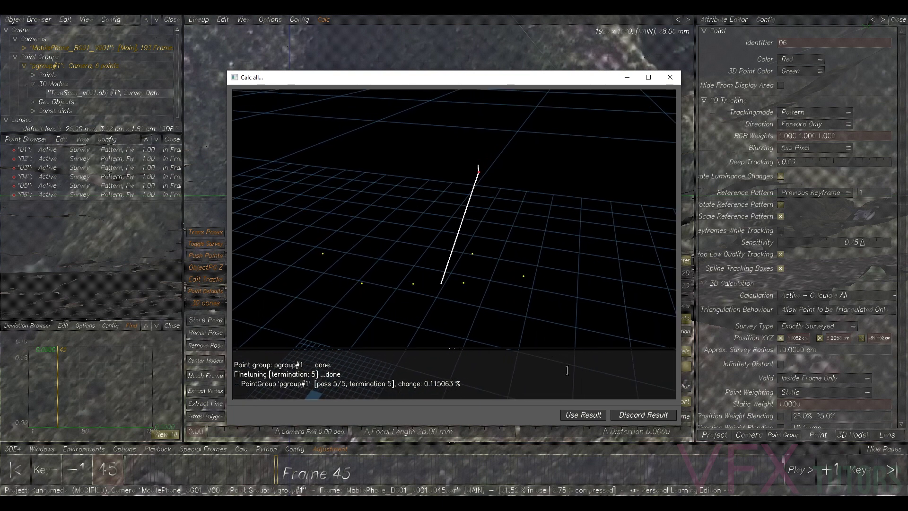
click(580, 411)
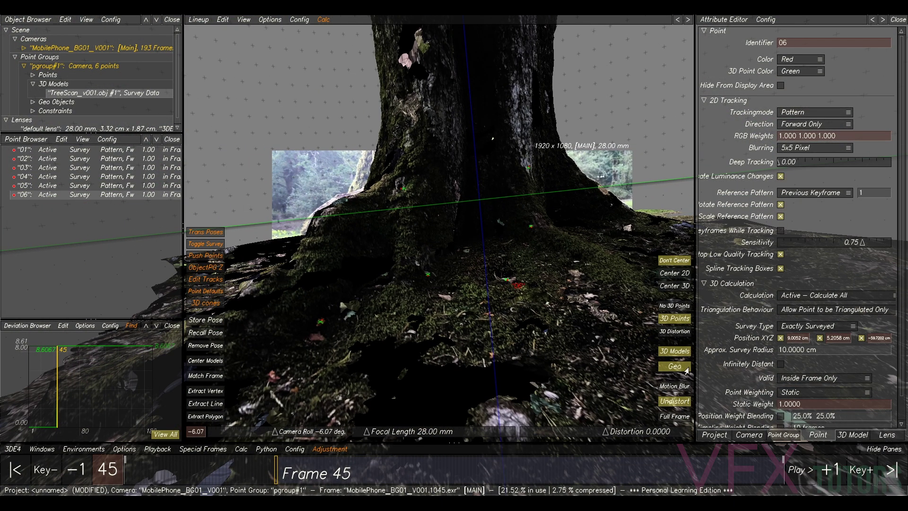
Toggle the 3D model display repeatedly to compare the tree scan's alignment with the footage at frame 45.
click(675, 352)
click(675, 352)
click(675, 352)
click(675, 351)
click(675, 351)
click(675, 351)
click(675, 351)
click(675, 352)
click(675, 352)
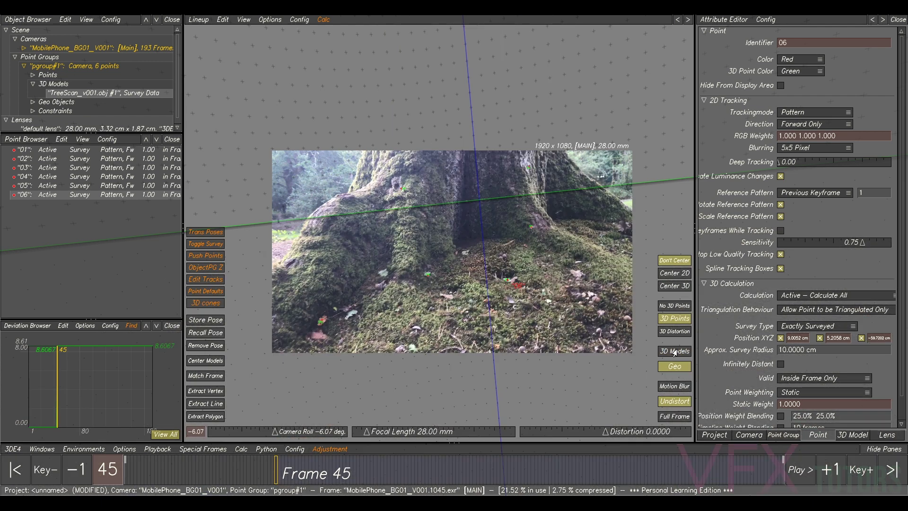
click(675, 356)
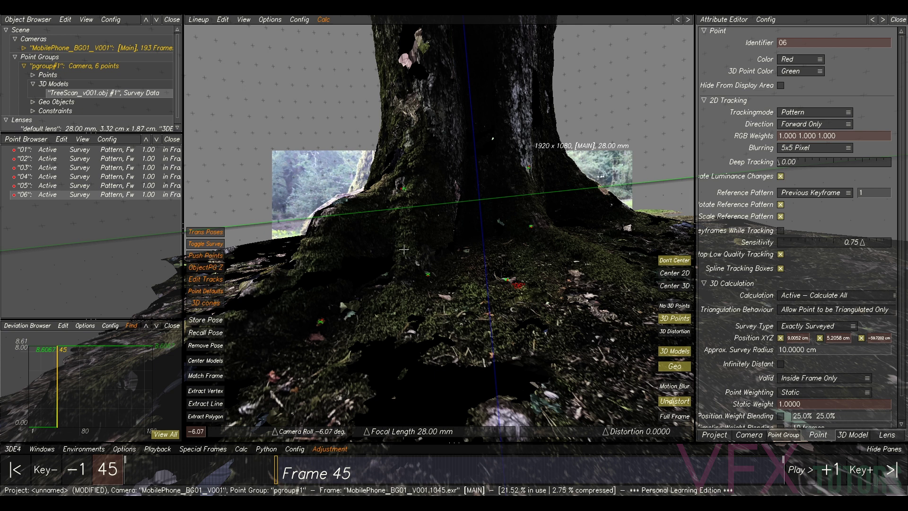
click(673, 353)
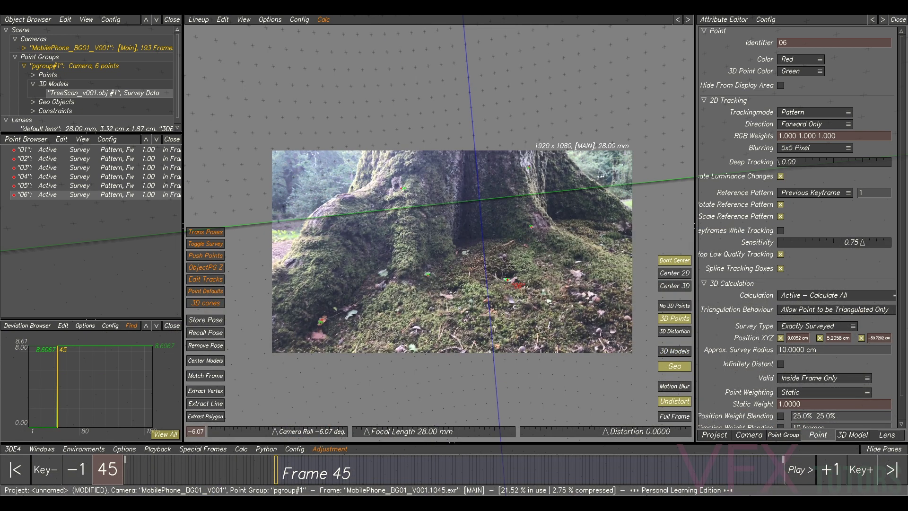
click(668, 354)
click(671, 354)
click(672, 356)
click(673, 355)
click(673, 356)
click(672, 355)
click(673, 355)
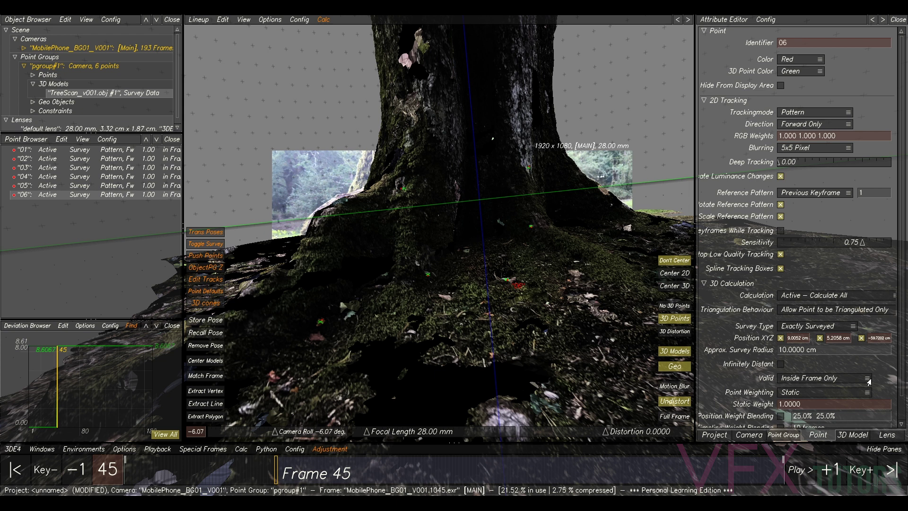
Set the default lens's filmback height from a fixed value to Adjust.
click(889, 435)
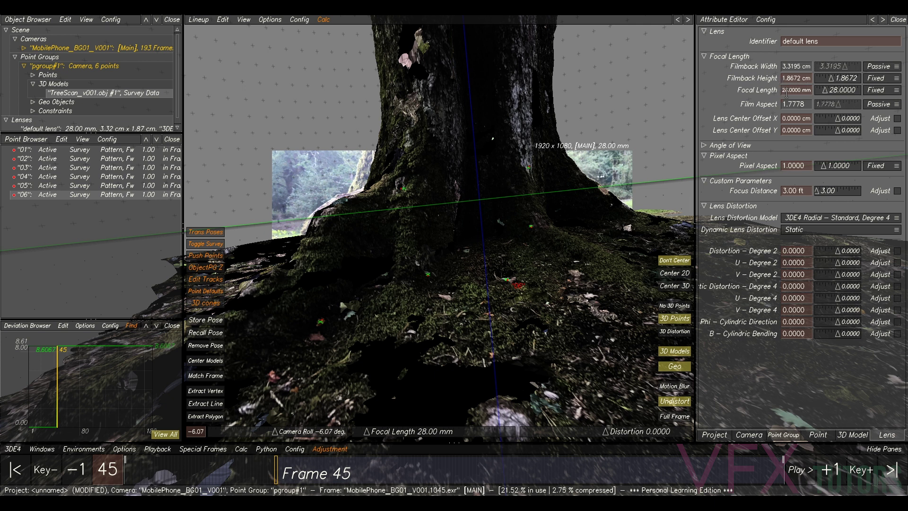
click(810, 77)
click(888, 82)
click(881, 98)
Run a parameter adjustment of the filmback height with the Adaptive method and transfer the best result into the project.
click(43, 451)
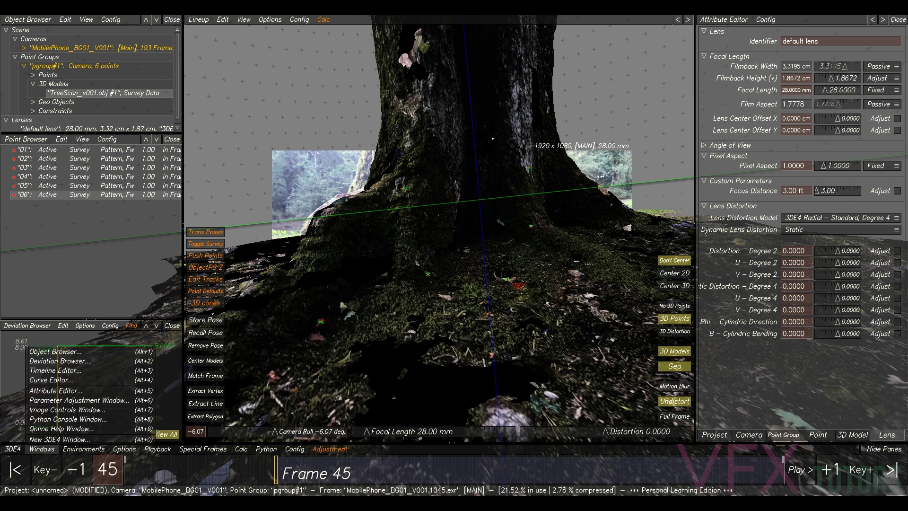
drag(907, 175, 494, 61)
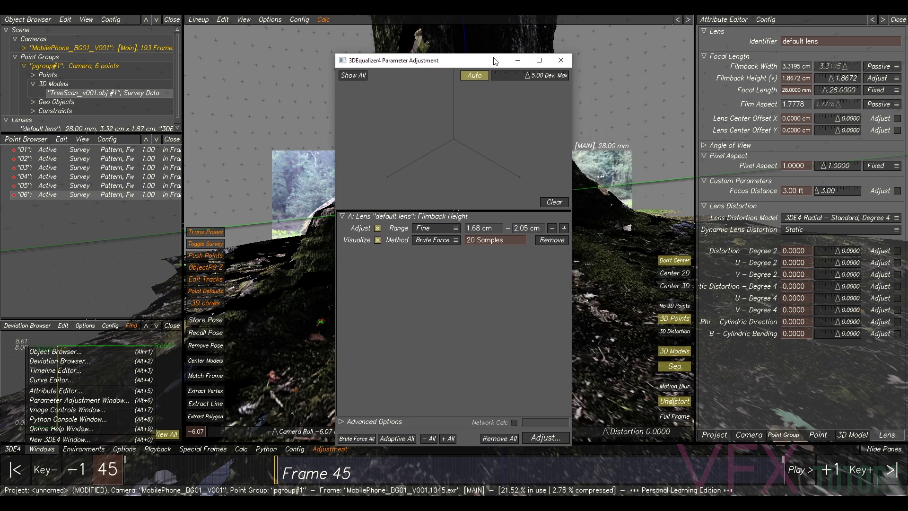
drag(334, 55, 302, 155)
click(406, 302)
click(427, 311)
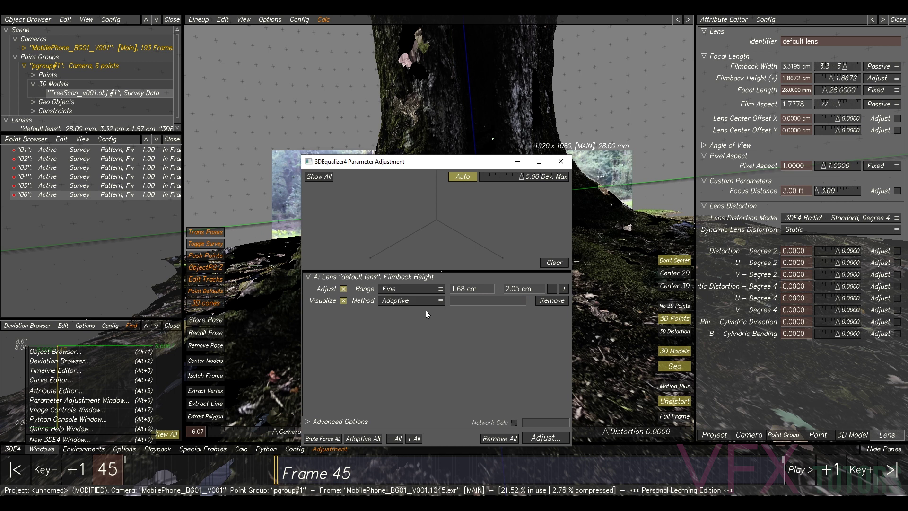
click(533, 438)
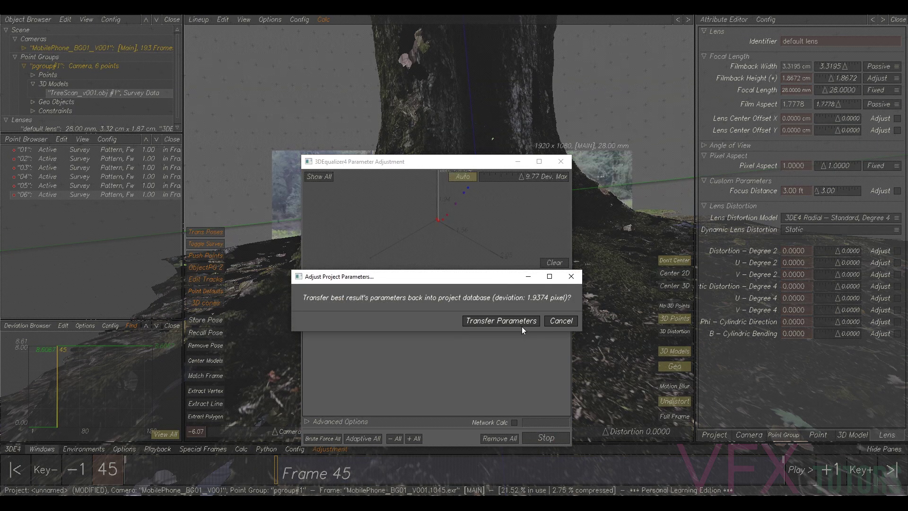
click(488, 323)
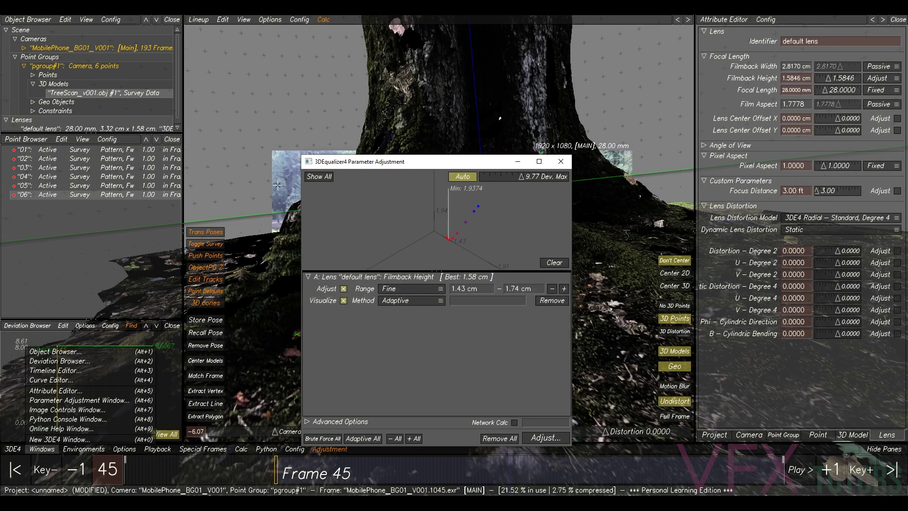
Rerun the filmback height adjustment, transfer the best parameters into the project, and recalculate the camera using the new result.
drag(299, 154, 332, 88)
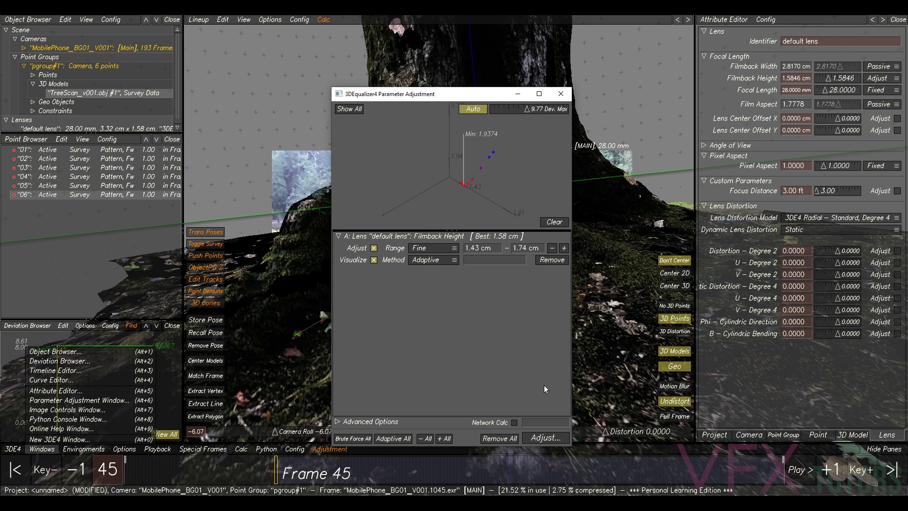
click(548, 438)
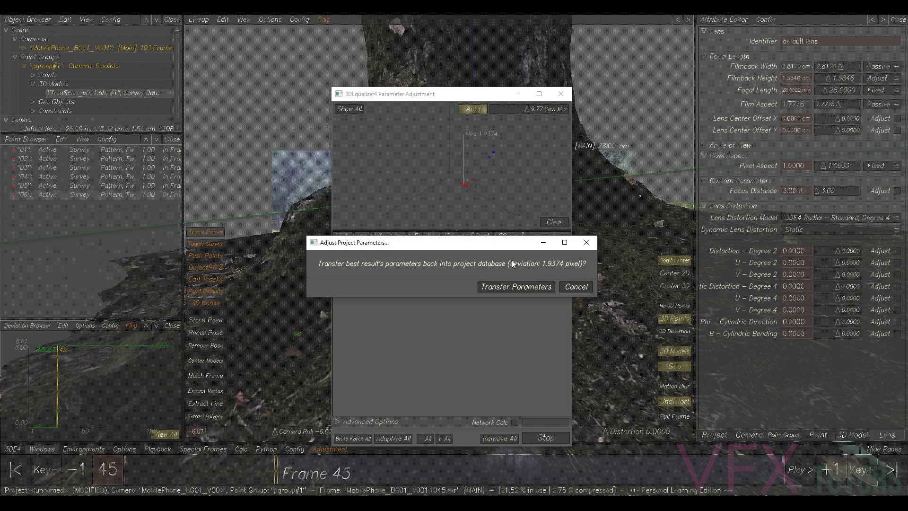
click(526, 287)
click(548, 438)
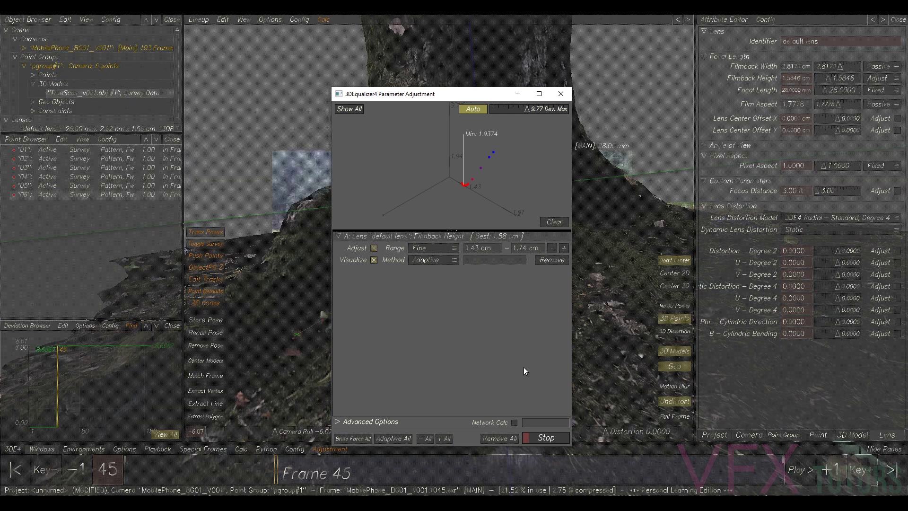
click(501, 286)
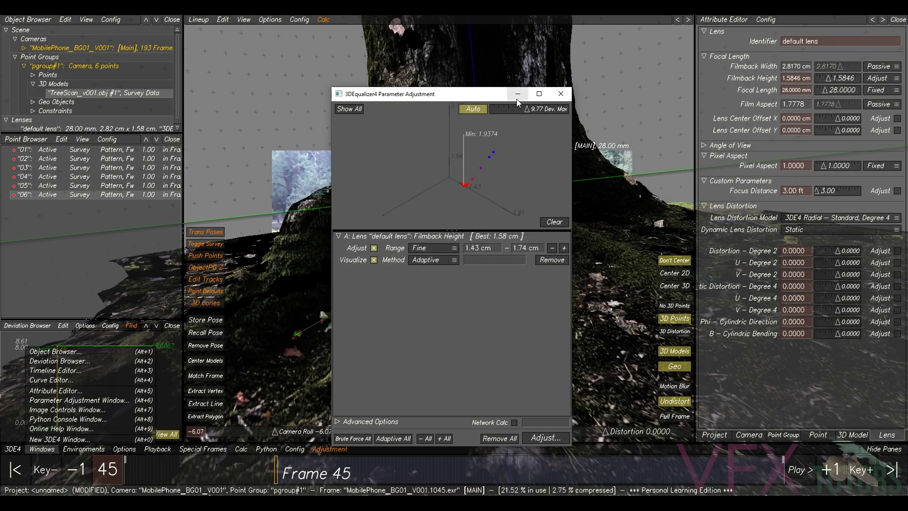
drag(453, 95, 907, 157)
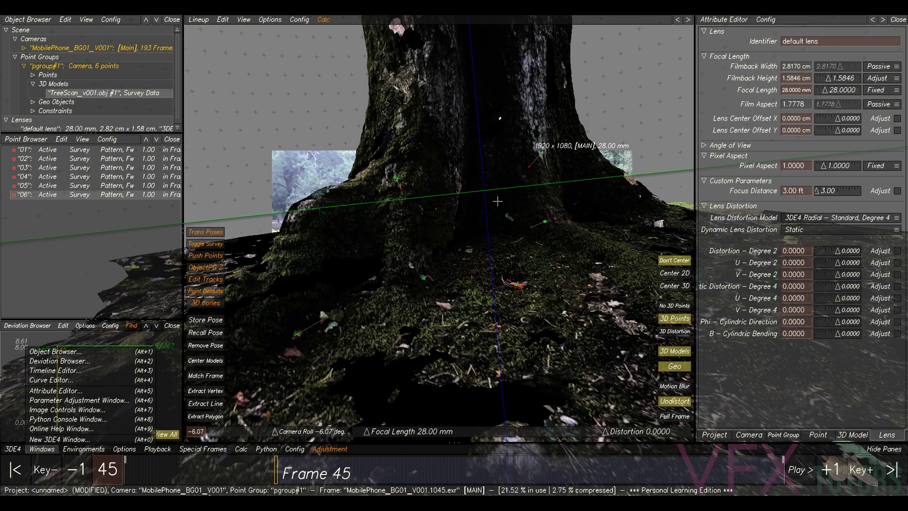
key(alt+c)
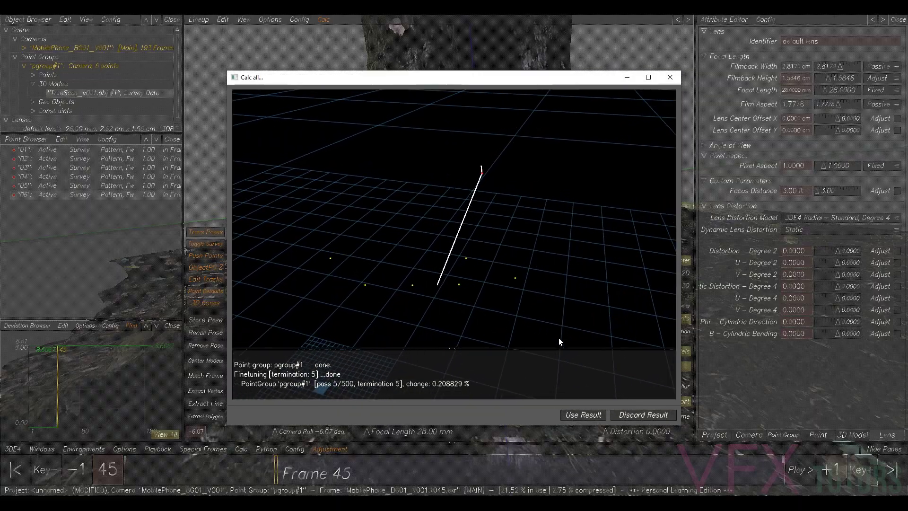
click(586, 415)
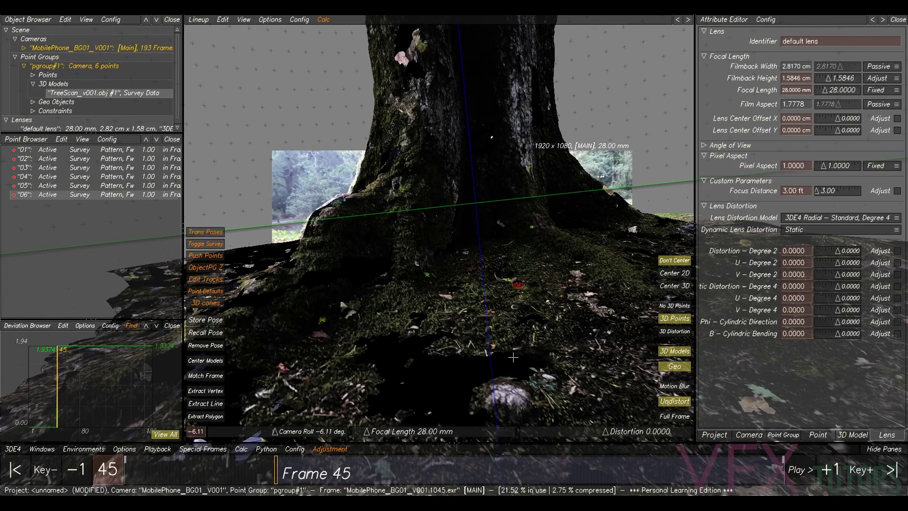
Toggle the 3D model display on and off to examine how the tree scan aligns with the footage.
click(675, 352)
click(675, 353)
click(676, 353)
click(675, 353)
click(675, 353)
click(675, 353)
click(667, 352)
click(666, 352)
click(667, 352)
click(667, 352)
click(667, 352)
click(667, 352)
click(666, 352)
click(666, 352)
click(667, 351)
click(667, 352)
Compare the tree's left root outline between the Manual Tracking and Lineup views at close range.
scroll(384, 244, up, 6)
key(F2)
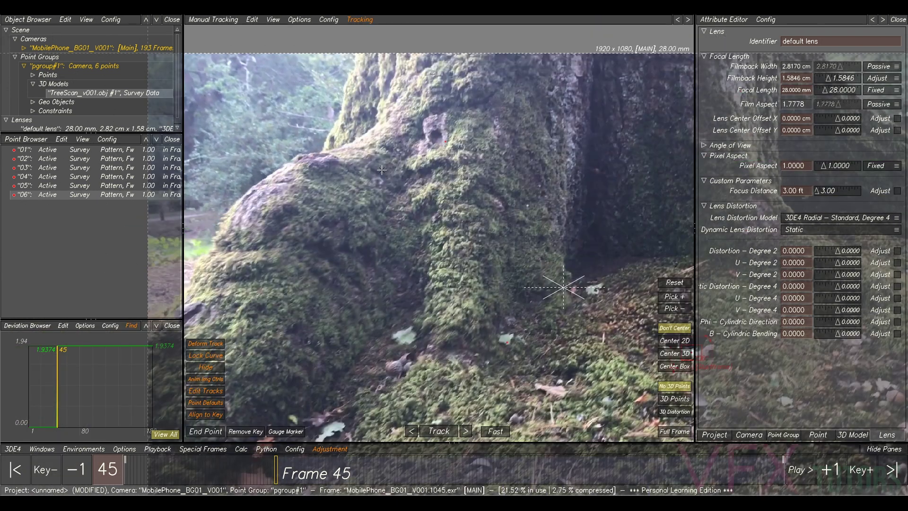
middle_drag(405, 168, 457, 202)
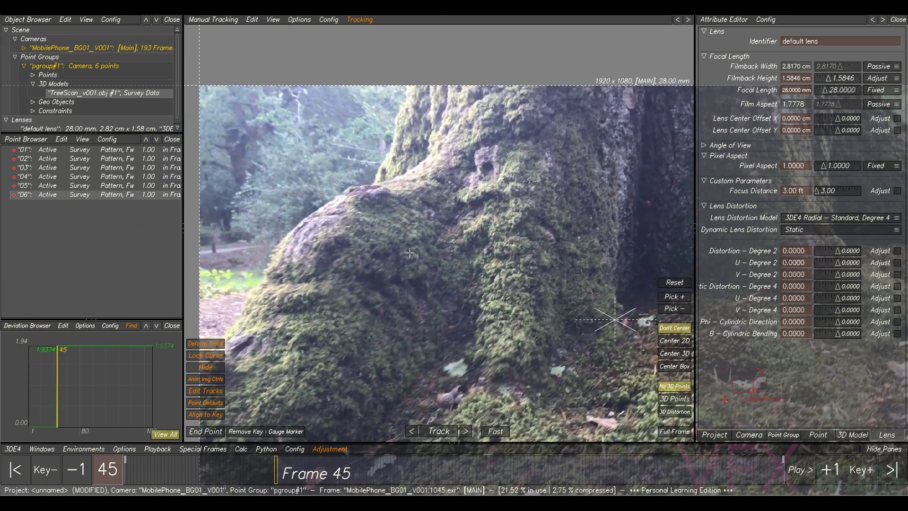
key(F2)
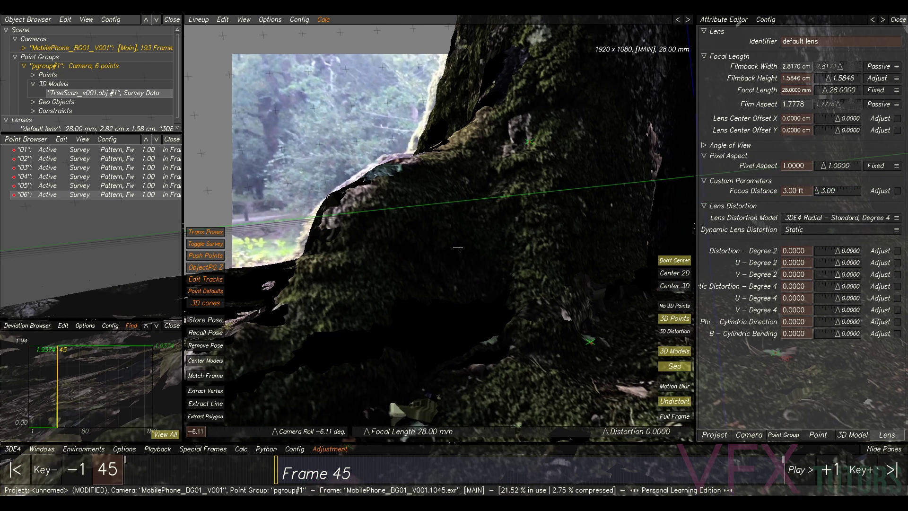
middle_drag(425, 280, 456, 248)
key(F2)
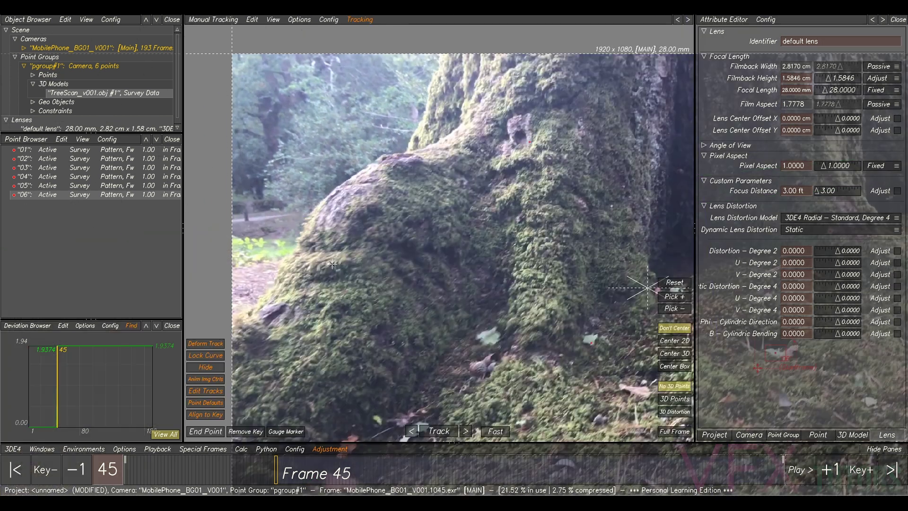
key(F2)
key(F2)
key(F2)
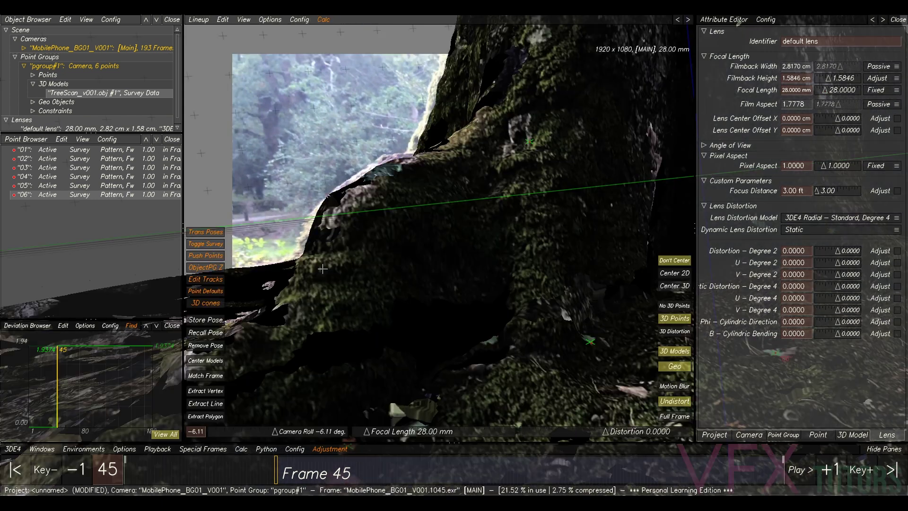
key(F2)
key(F2)
key(F2)
key(F2)
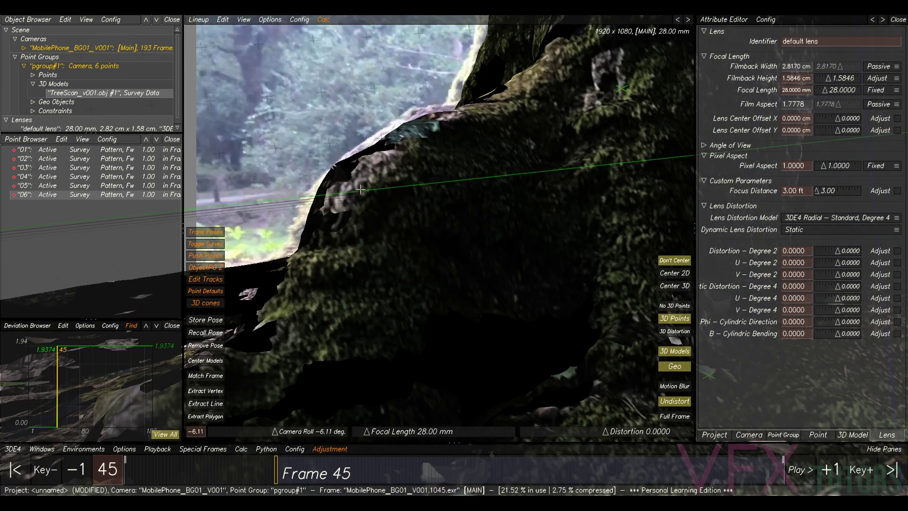
key(F2)
key(F6)
middle_drag(516, 79, 482, 179)
key(F2)
key(F6)
scroll(482, 183, down, 2)
key(F2)
key(F2)
key(F2)
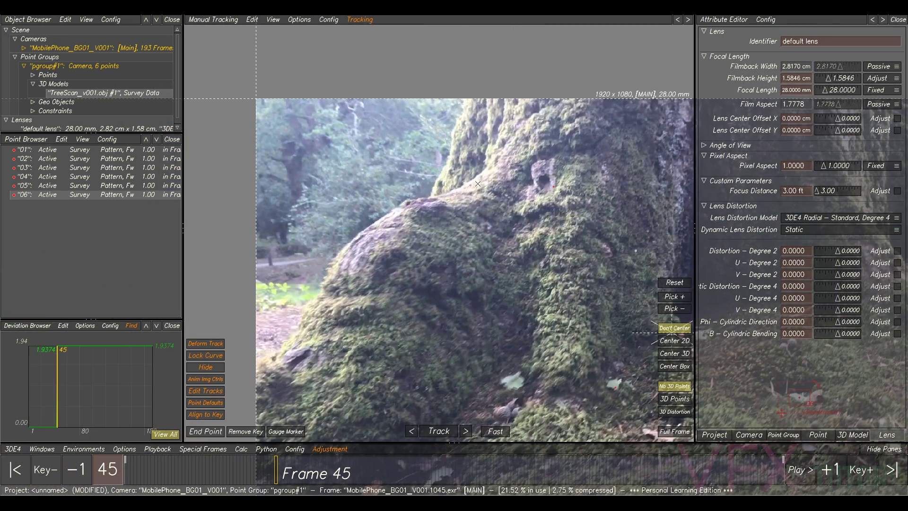
key(F2)
Extract a scan vertex as a lineup point at the trunk's left edge above the root, and shift it slightly outward to match the footage.
click(456, 188)
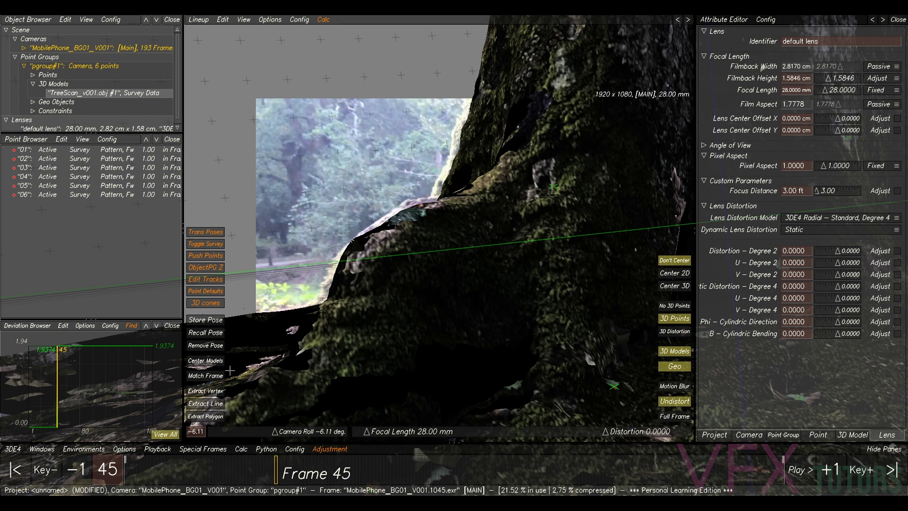
click(207, 391)
click(454, 171)
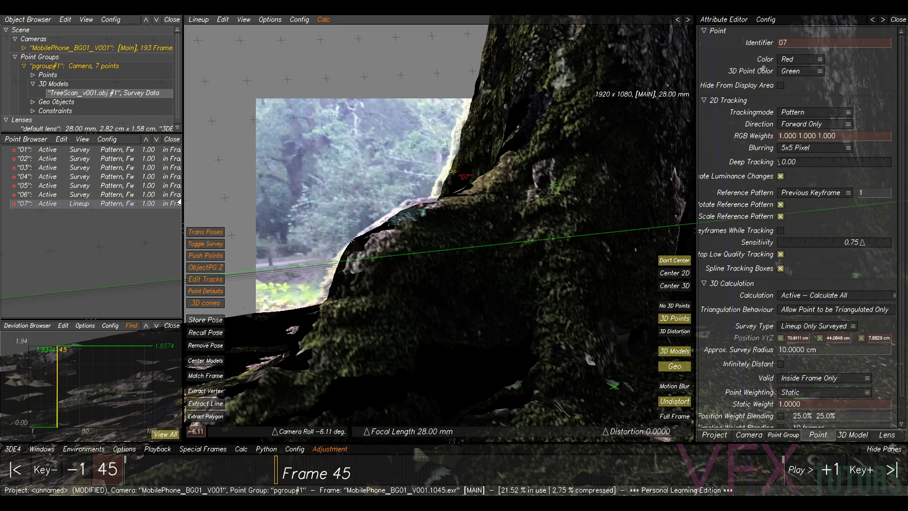
drag(452, 171, 442, 173)
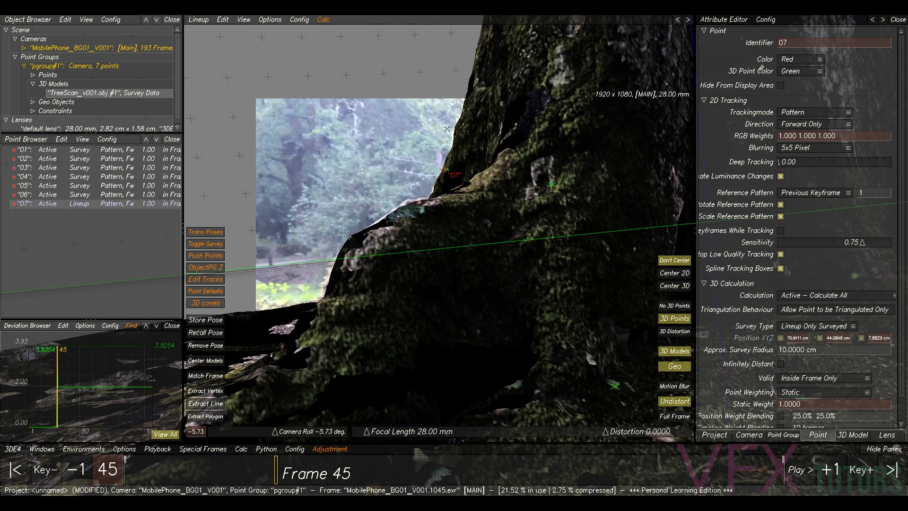
Extract another scan vertex as a lineup point on the left root's outer shoulder and nudge it toward its position in the footage.
click(364, 284)
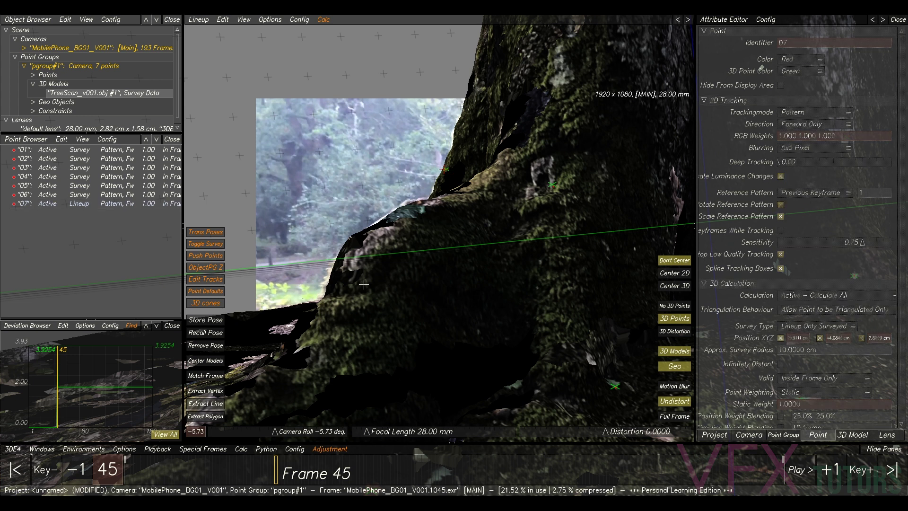
click(205, 391)
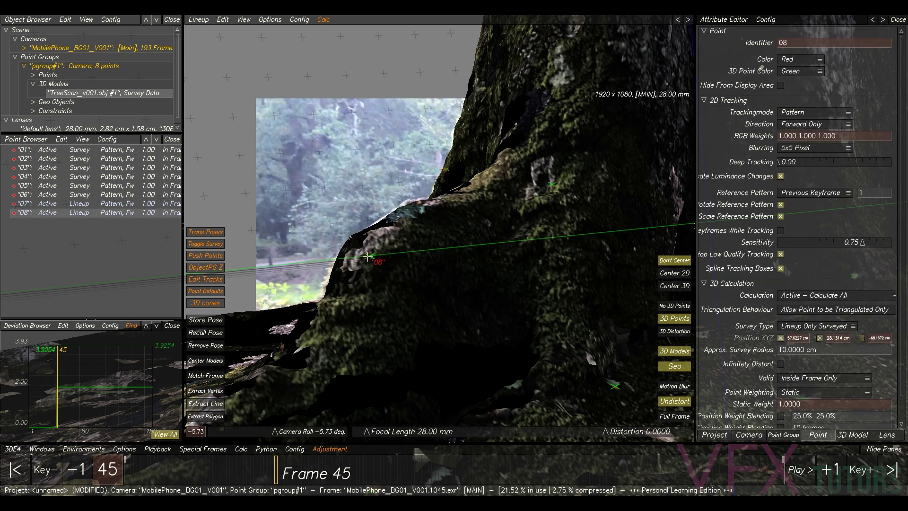
drag(368, 257, 366, 257)
Toggle the 3D model display with the whole tree base in view to check the alignment with the two lineup points.
drag(389, 337, 652, 283)
click(671, 350)
click(671, 352)
click(671, 351)
click(672, 352)
click(672, 353)
click(672, 353)
click(672, 353)
click(672, 353)
click(672, 353)
click(672, 353)
click(672, 354)
click(672, 354)
click(672, 354)
click(672, 354)
click(672, 353)
click(672, 356)
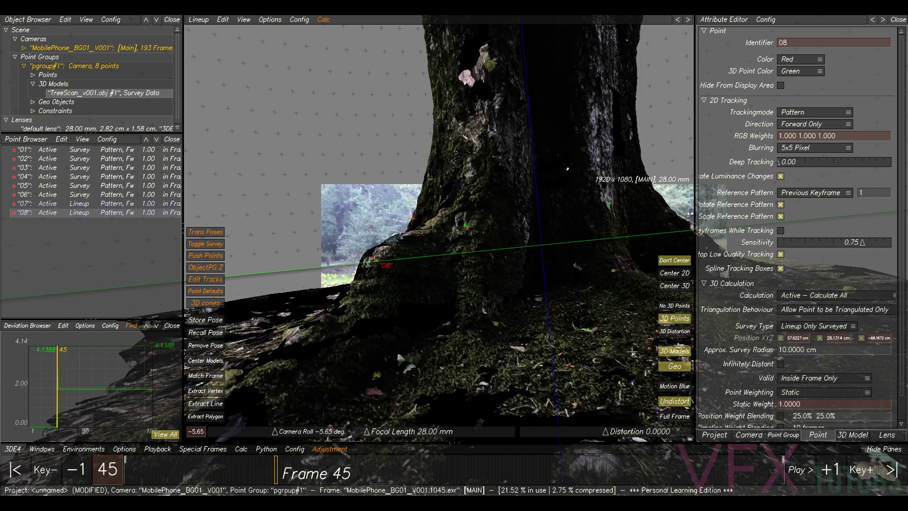
Nudge the left root's lineup point slightly up and outward, and check the scan against the footage by toggling the 3D models.
scroll(406, 302, up, 3)
scroll(366, 258, down, 1)
drag(365, 251, 363, 248)
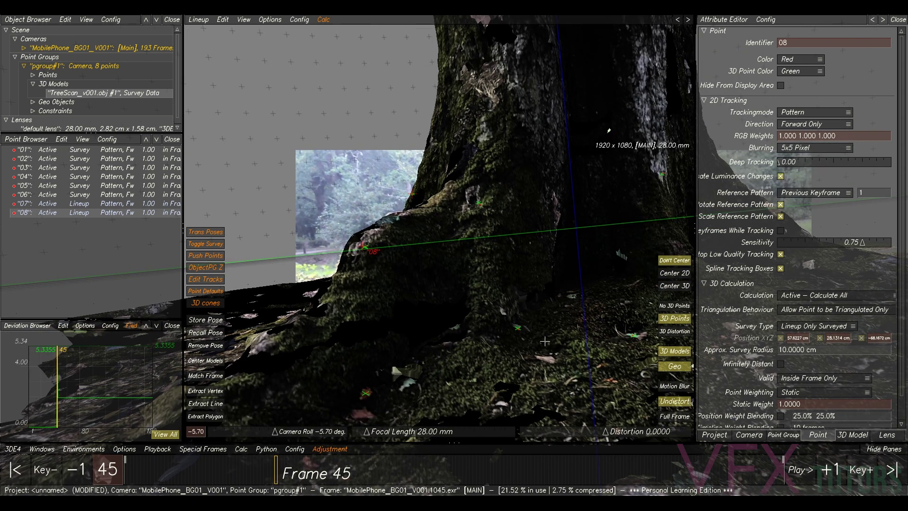
click(687, 351)
click(686, 352)
click(686, 352)
click(684, 353)
click(683, 353)
click(682, 353)
click(683, 353)
click(683, 353)
Readjust the left root's lineup point further outward and recheck the fit by toggling the 3D models.
drag(367, 247, 362, 249)
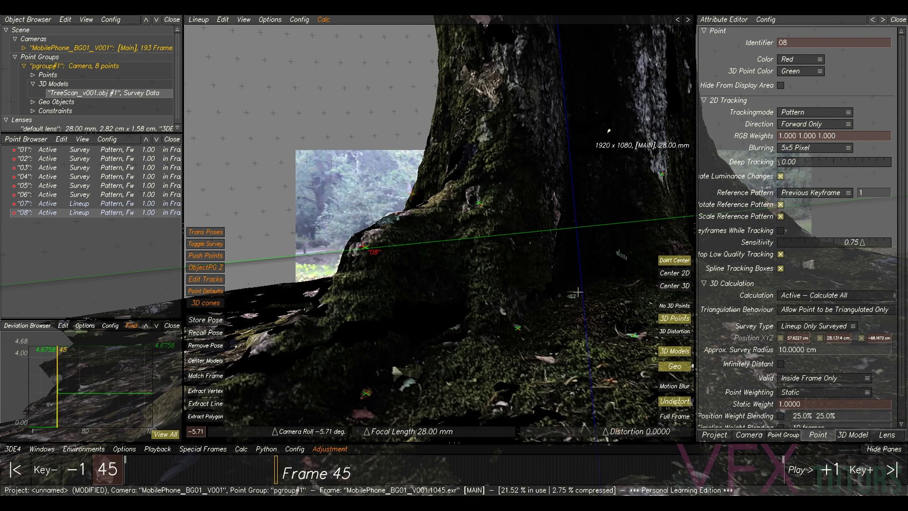
click(662, 351)
click(664, 352)
click(665, 352)
click(668, 353)
click(667, 353)
click(669, 355)
click(669, 355)
click(669, 354)
Add a tracking point on the left root's shoulder in the Manual Tracking view and project it onto the 3D models.
key(F2)
scroll(385, 246, up, 3)
click(384, 248)
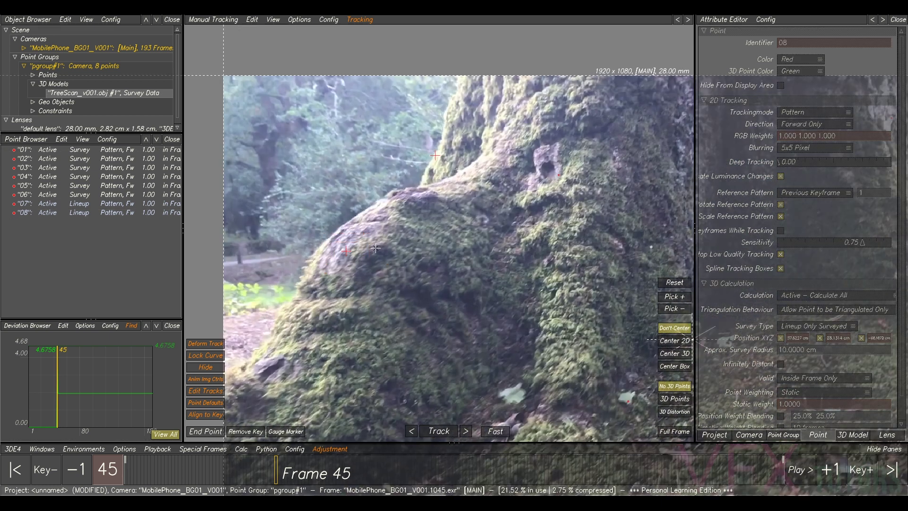
ctrl+click(367, 249)
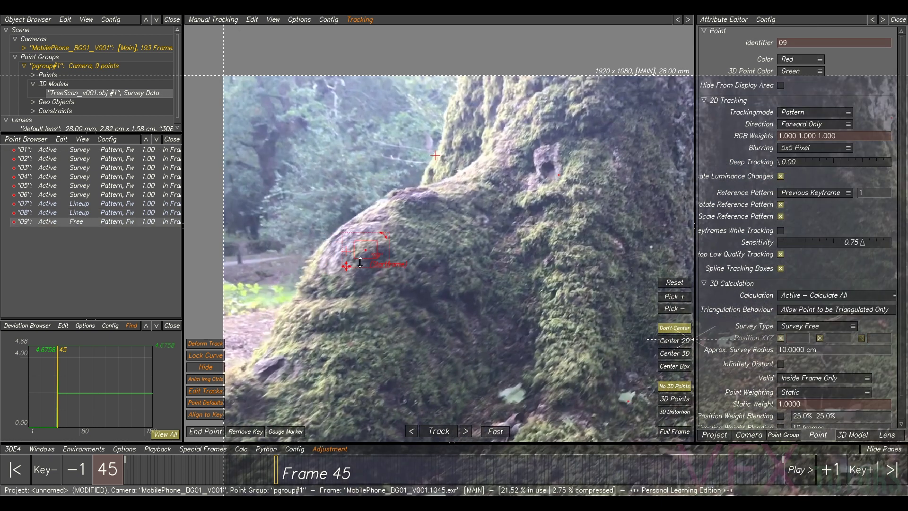
key(F2)
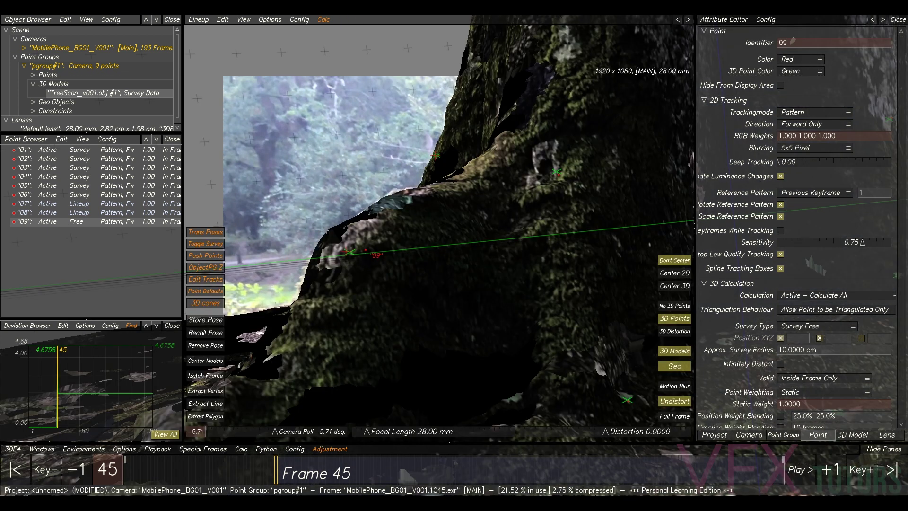
click(220, 19)
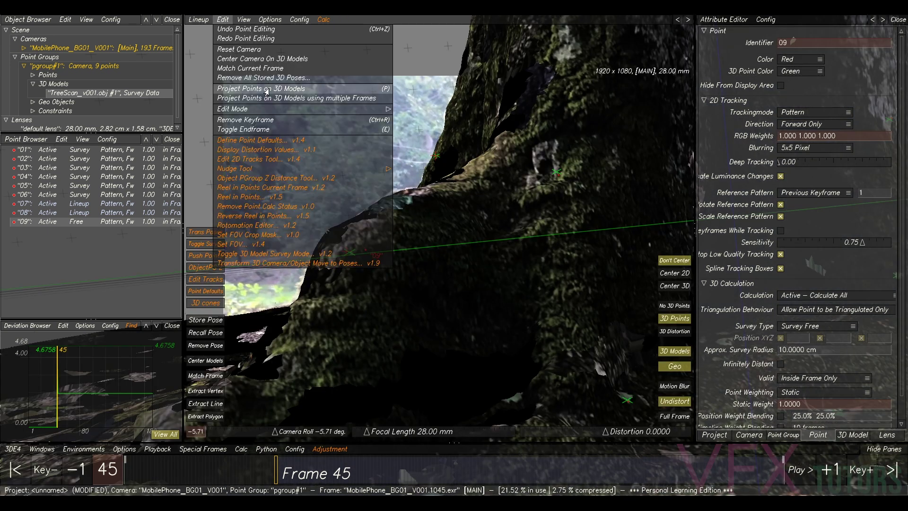
click(267, 90)
click(566, 268)
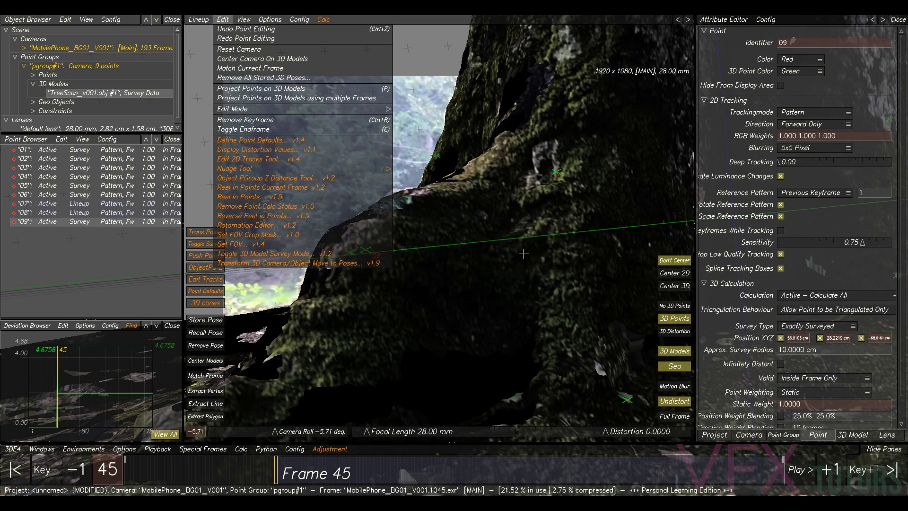
Add a tracking point on the mossy trunk above the left root and project it onto the 3D models.
key(F2)
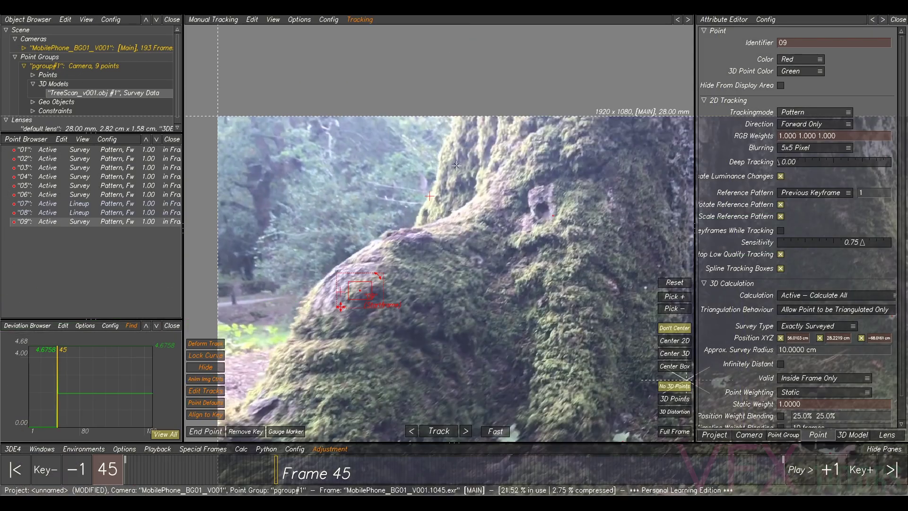
click(451, 166)
ctrl+click(452, 163)
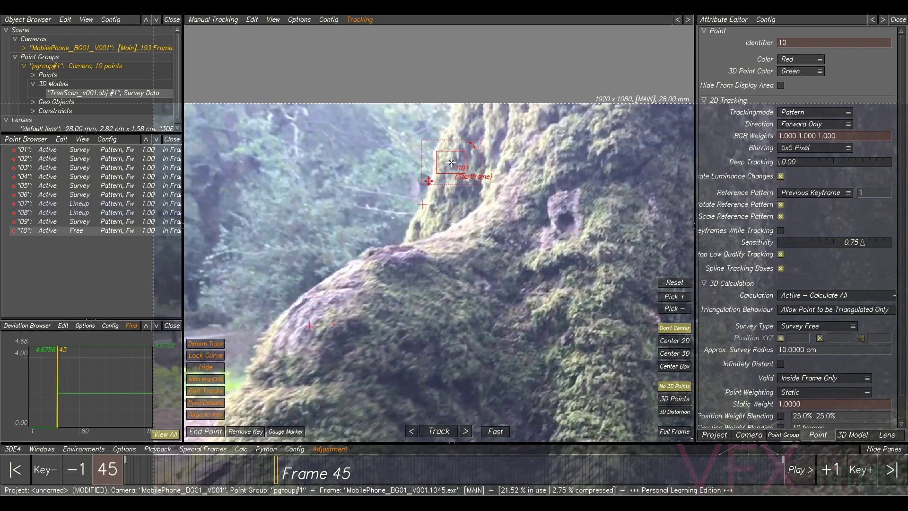
key(F2)
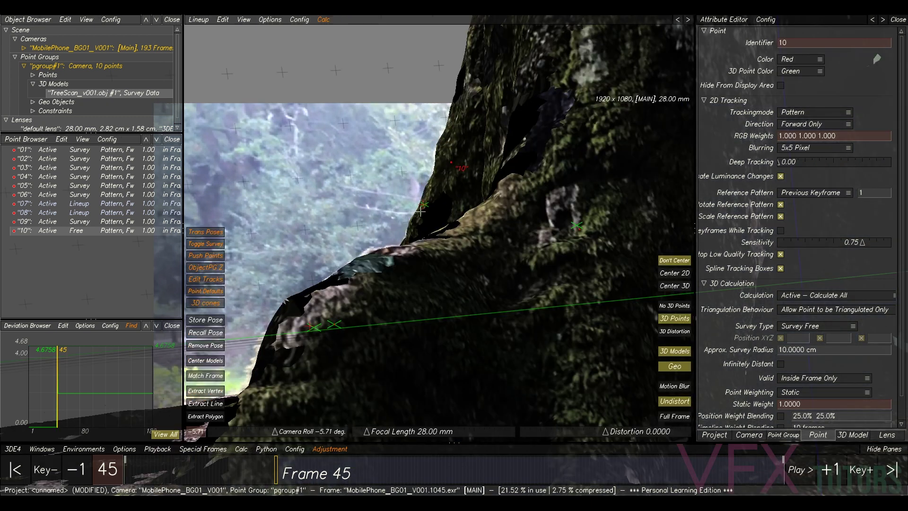
click(222, 19)
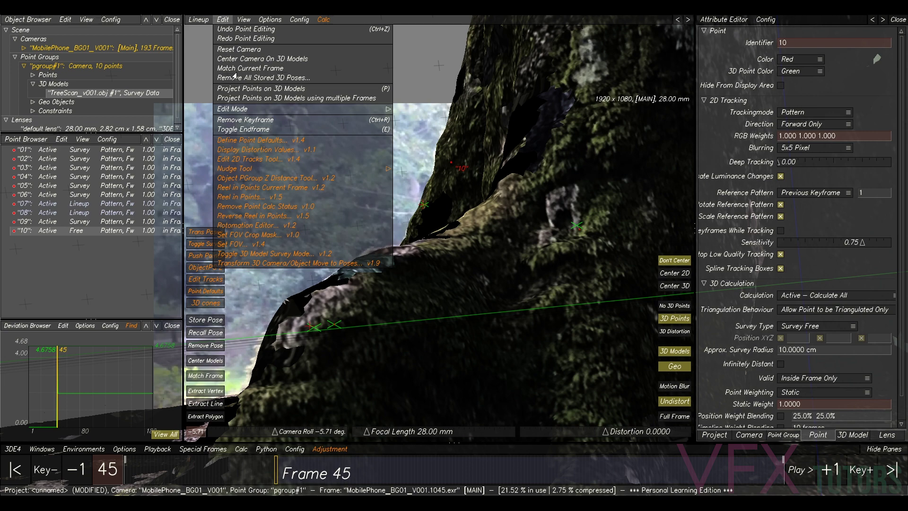
click(240, 90)
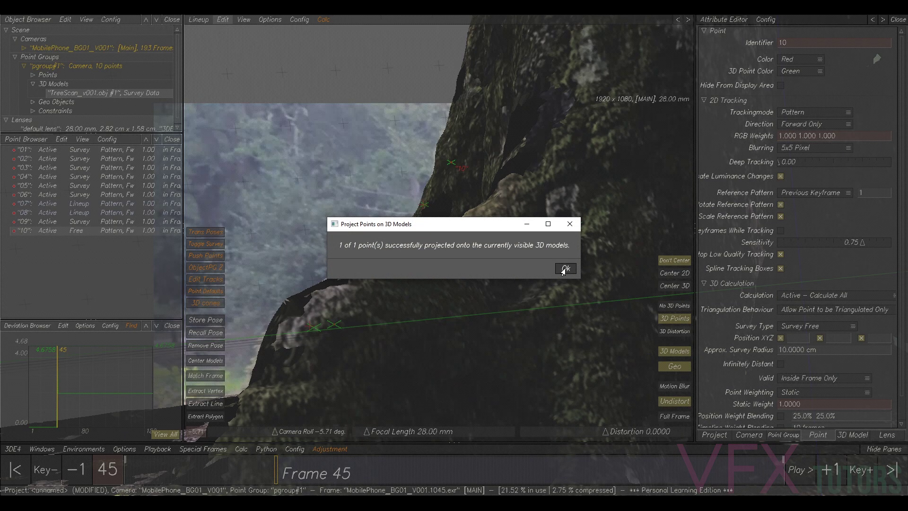
click(565, 269)
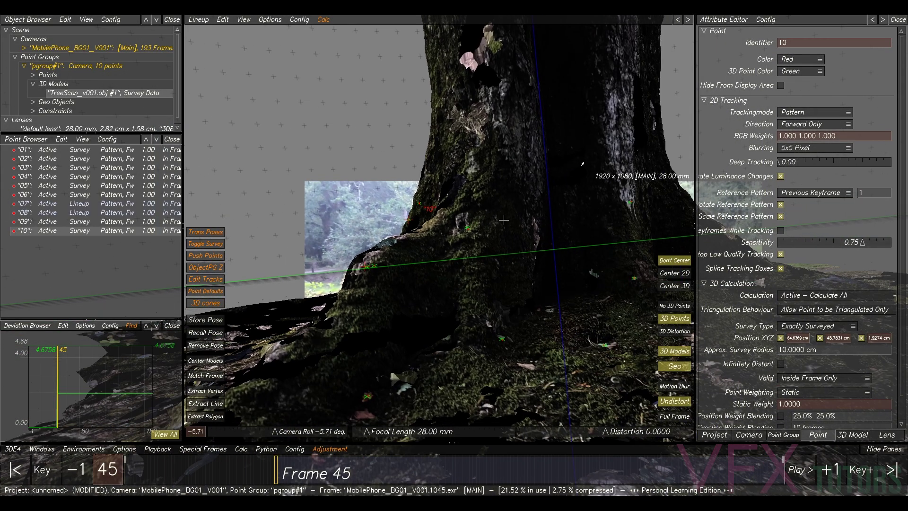
Recalculate the camera with the two newly projected survey points and use the result.
click(579, 410)
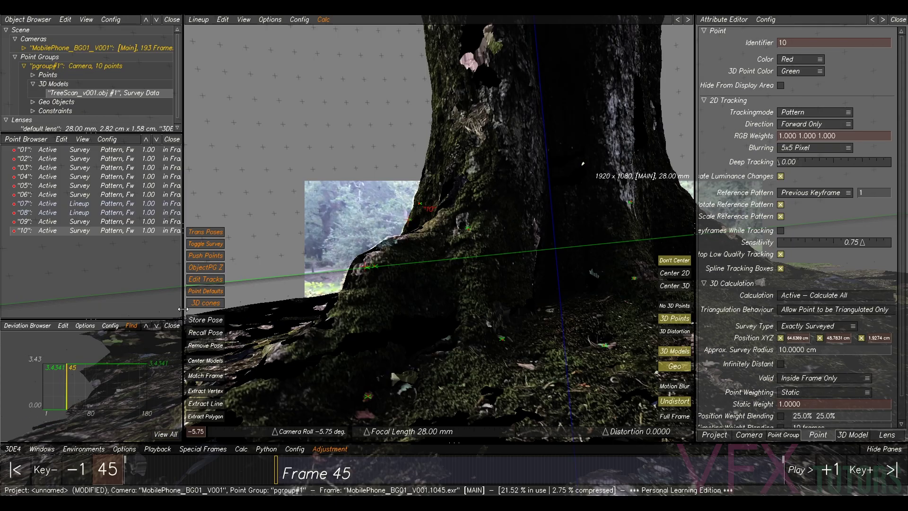
middle_drag(530, 228, 416, 236)
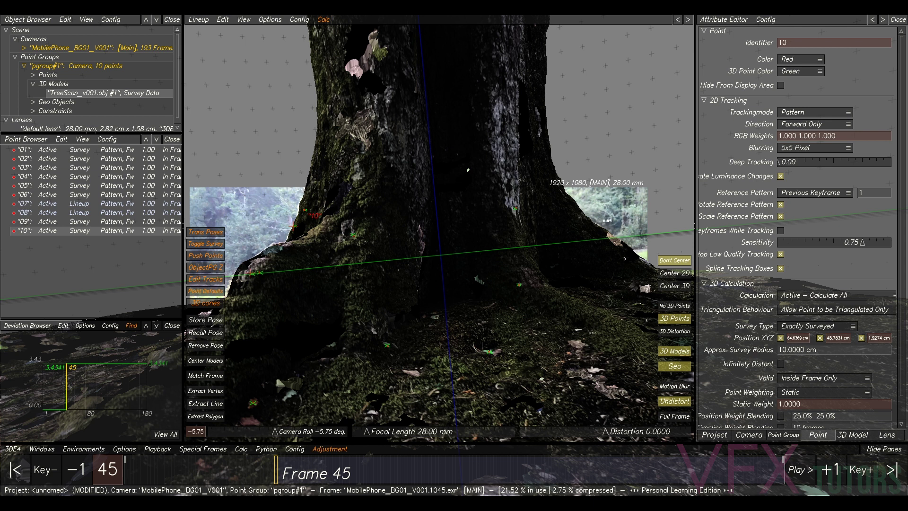
Run the adaptive filmback height adjustment twice, transferring the best parameters each time, and recalculate the camera with the new value.
drag(907, 128, 530, 94)
click(644, 221)
click(627, 436)
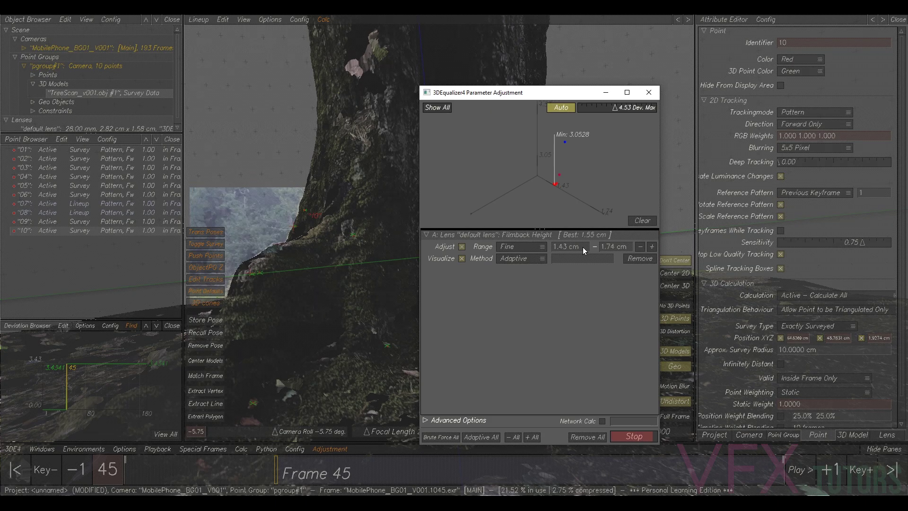
click(602, 286)
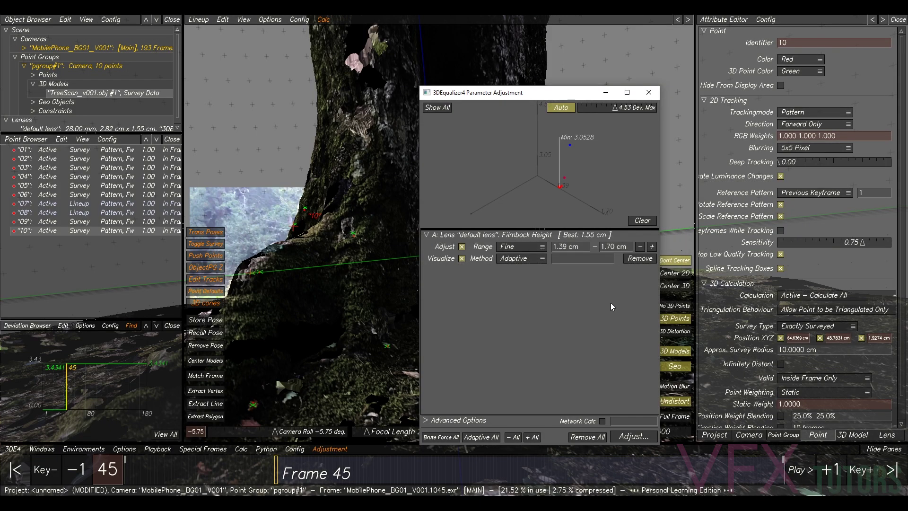
click(633, 436)
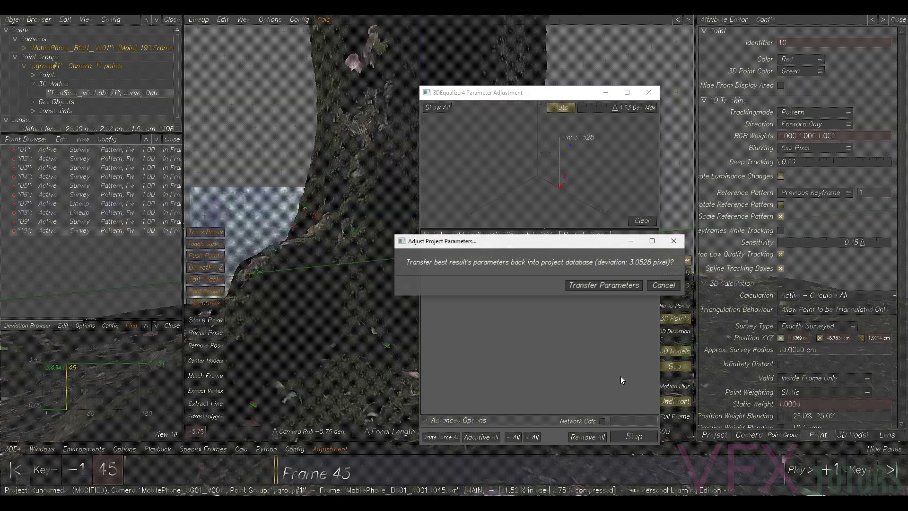
click(604, 285)
key(alt+c)
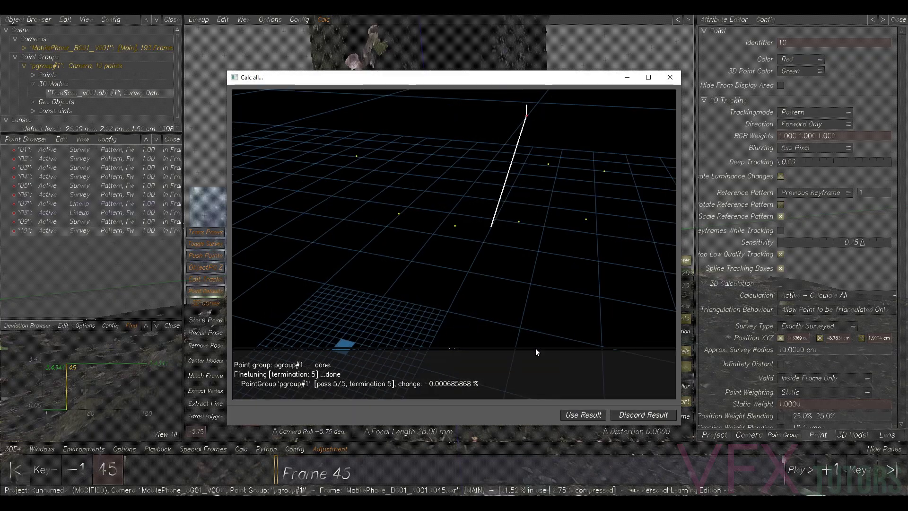
click(584, 415)
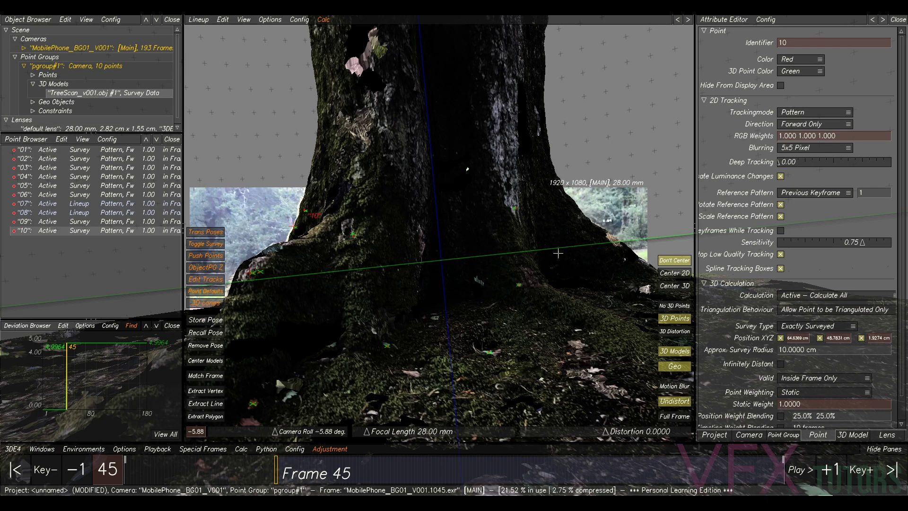
Compare the tree scan with the frame 45 footage by repeatedly toggling the 3D models.
click(669, 353)
click(669, 353)
click(669, 353)
click(669, 353)
click(669, 354)
click(669, 353)
click(669, 353)
click(669, 353)
click(668, 353)
click(669, 353)
click(669, 354)
click(669, 354)
click(668, 353)
Add a tracking point on the small twig in the mossy ground before the tree in the Manual Tracking view.
middle_drag(444, 336, 441, 227)
scroll(441, 227, up, 1)
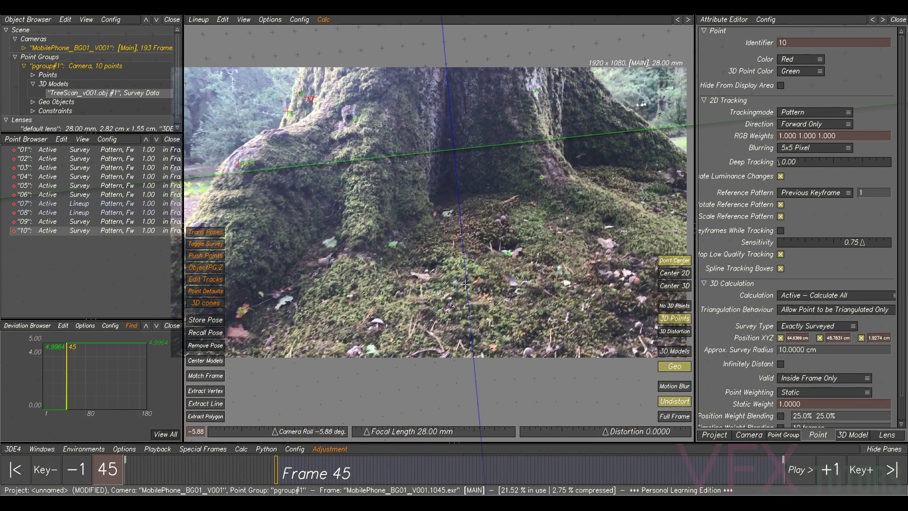
key(F2)
scroll(465, 316, up, 4)
key(F3)
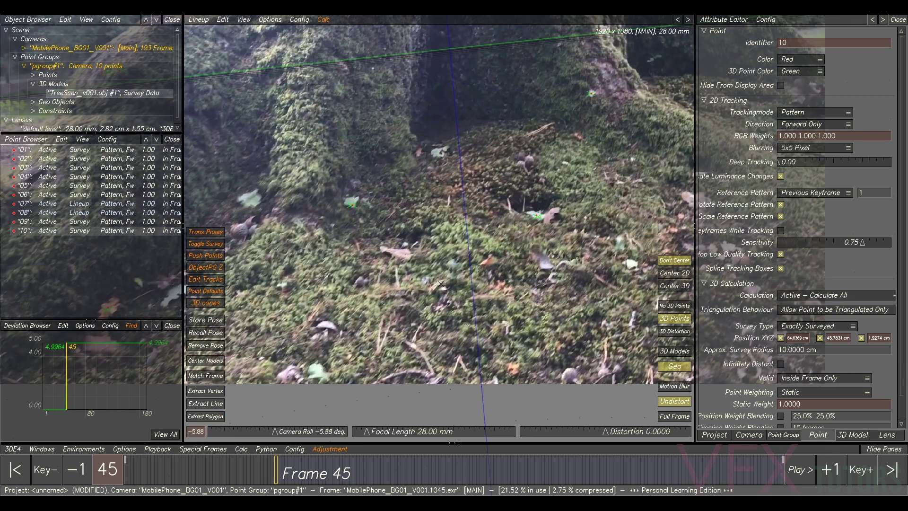
key(F2)
click(663, 355)
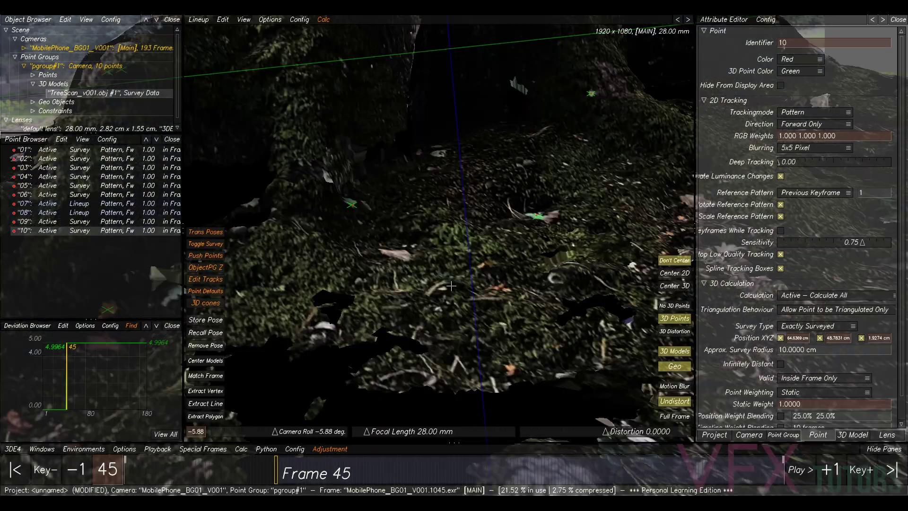
key(F1)
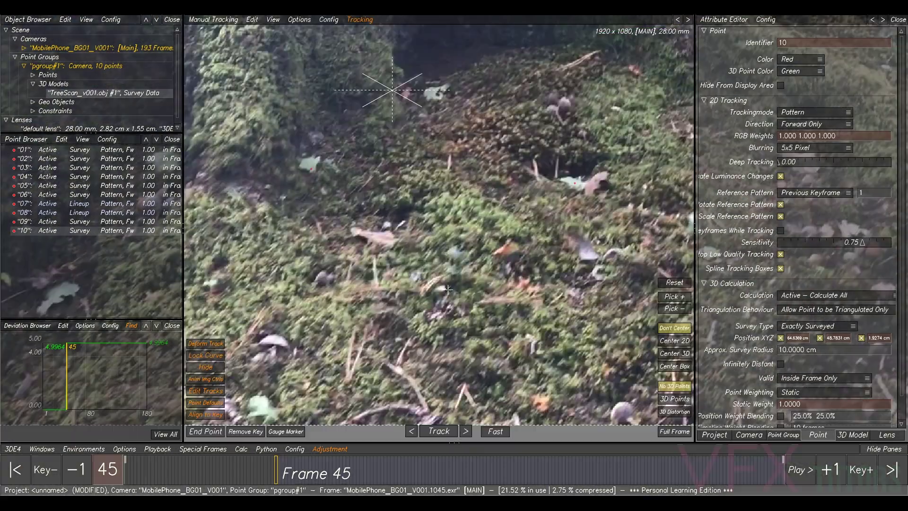
key(F5)
key(F2)
key(F5)
key(F2)
scroll(449, 291, up, 2)
ctrl+click(439, 287)
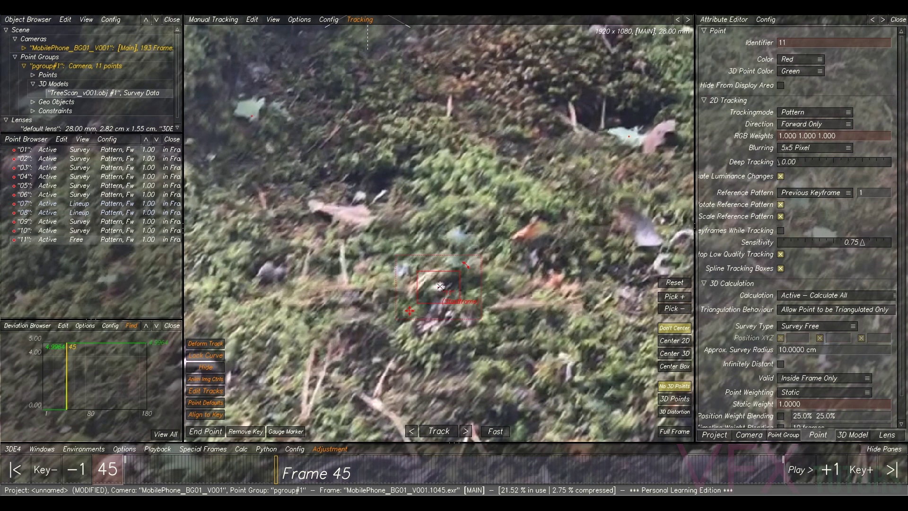
Extract the new ground point's survey position from the tree scan polygon at the twig in the Lineup view.
key(F2)
click(216, 417)
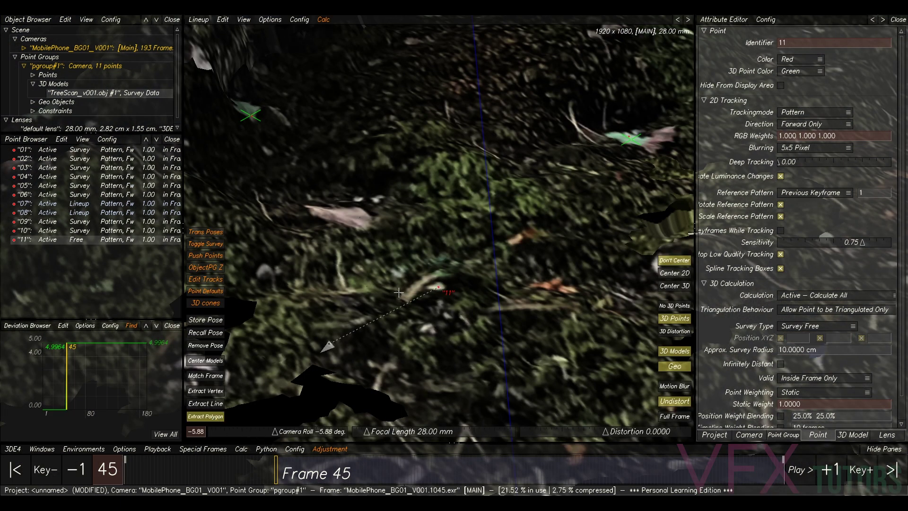
click(440, 288)
scroll(456, 278, down, 10)
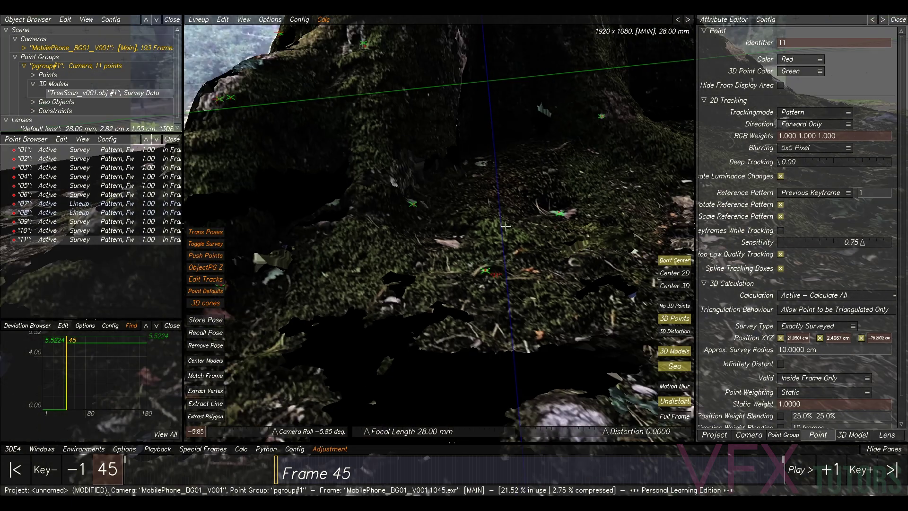
Examine how the trunk base and left root match the footage by toggling the 3D models.
middle_drag(487, 156, 494, 211)
scroll(493, 210, up, 3)
scroll(438, 177, up, 3)
scroll(438, 177, down, 3)
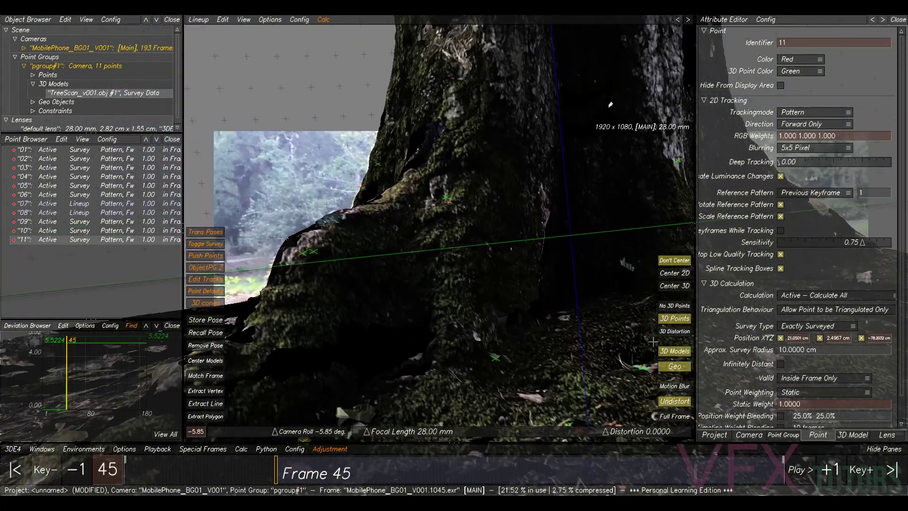
click(675, 351)
click(677, 352)
click(680, 354)
click(679, 354)
click(679, 354)
click(679, 354)
click(680, 354)
click(679, 354)
click(679, 355)
click(679, 354)
click(679, 354)
Compare the lower left root of the scan with the footage up close by toggling the 3D models.
middle_drag(266, 347, 359, 282)
scroll(345, 293, up, 1)
scroll(358, 282, up, 1)
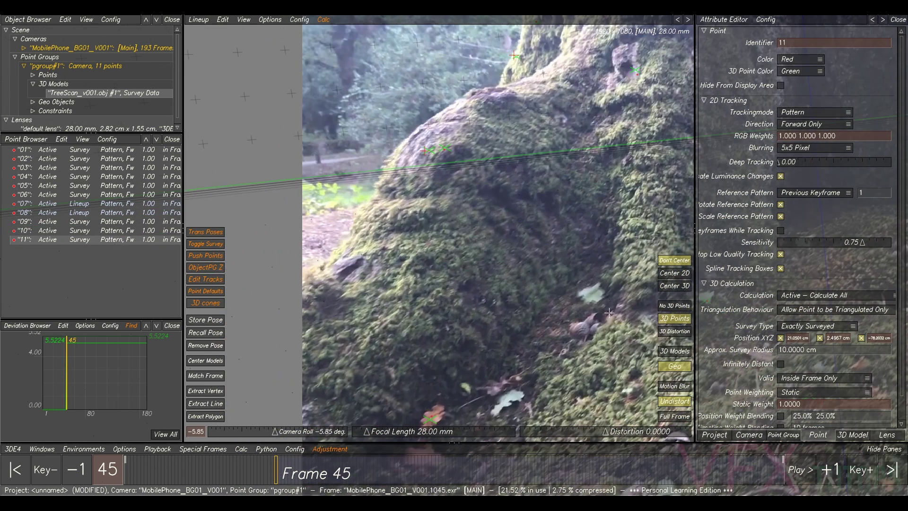
click(662, 354)
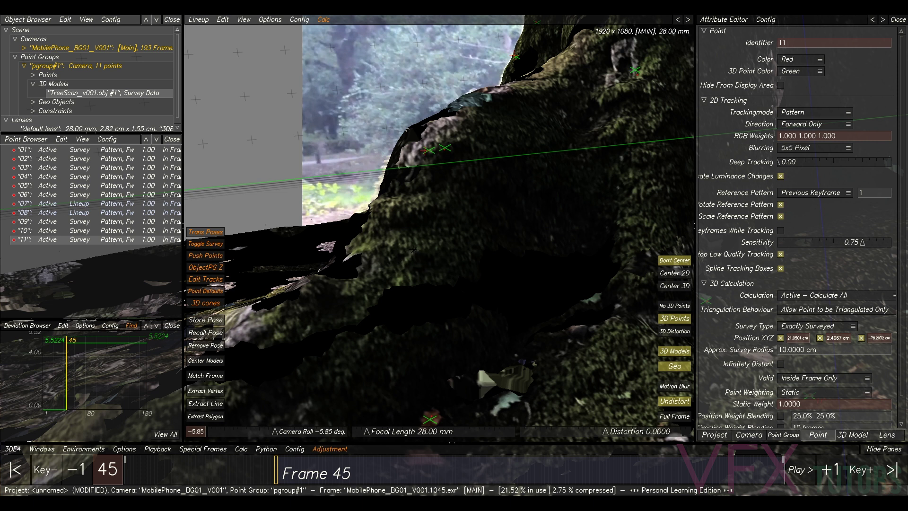
click(664, 352)
click(664, 354)
click(665, 354)
click(665, 355)
click(665, 355)
click(665, 355)
Add a tracking point on the left root's lower mossy flank and extract its survey position from the scan polygon.
key(F2)
scroll(410, 269, up, 1)
scroll(411, 270, up, 1)
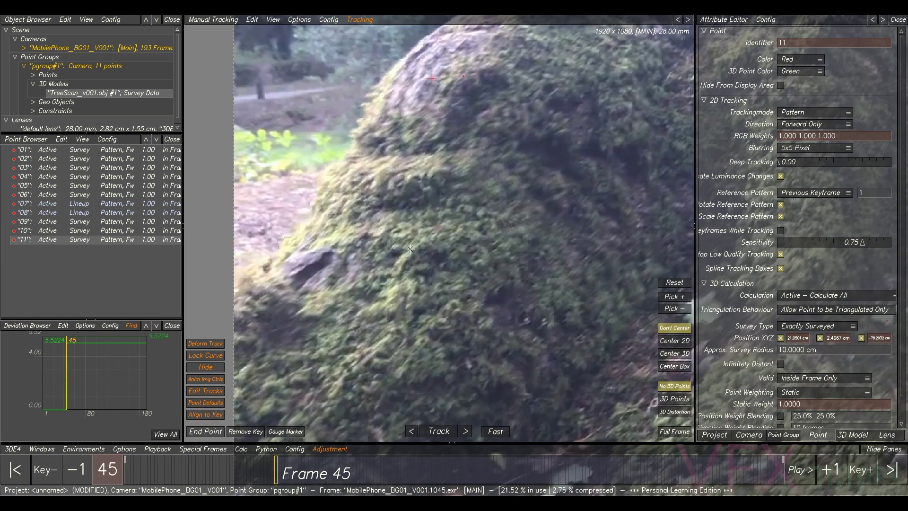
ctrl+click(410, 249)
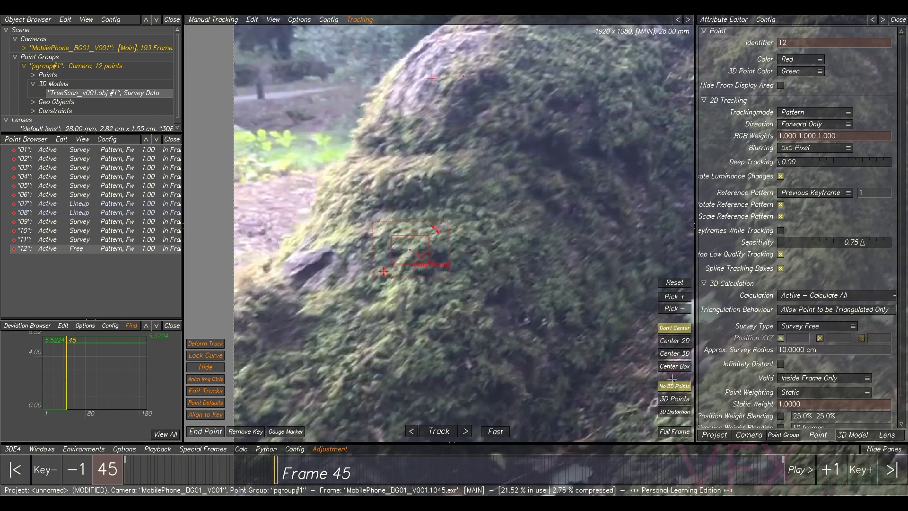
key(F2)
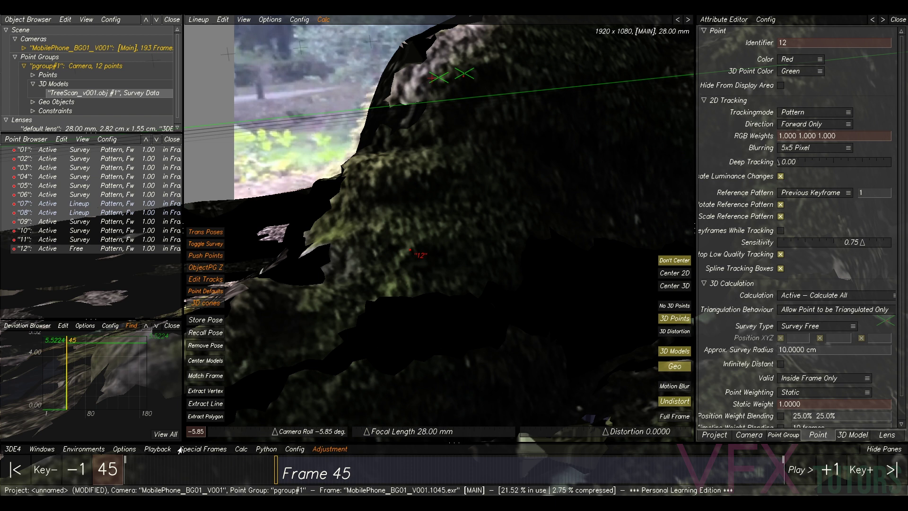
click(206, 417)
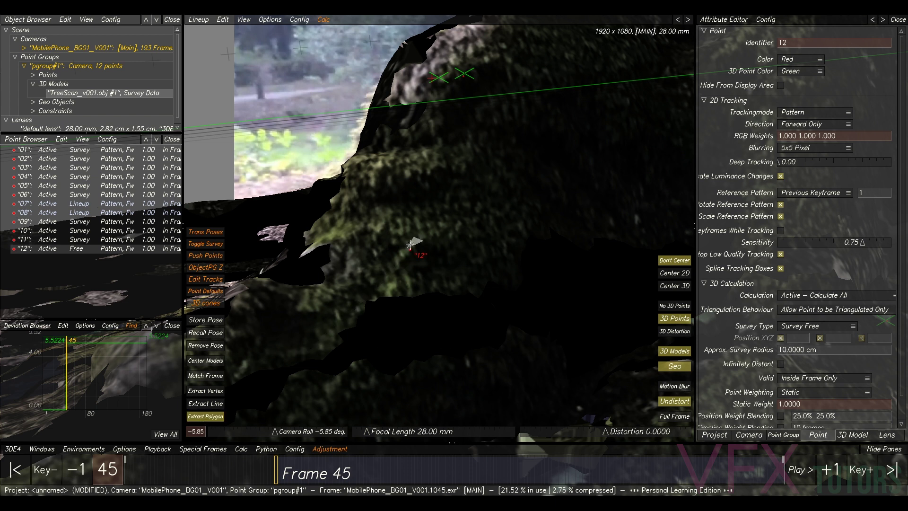
scroll(451, 262, down, 4)
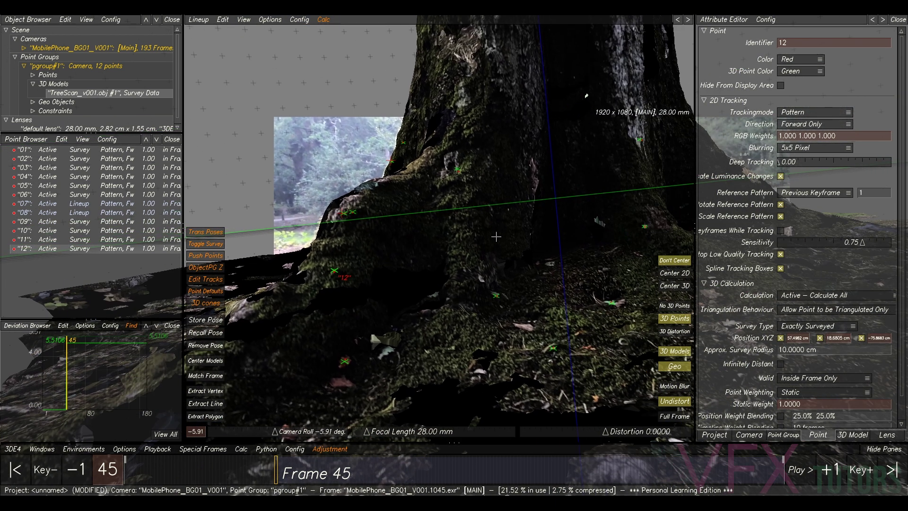
Recalculate the camera with the added ground and lower left root survey points and use the result.
middle_drag(584, 223, 530, 220)
key(alt+c)
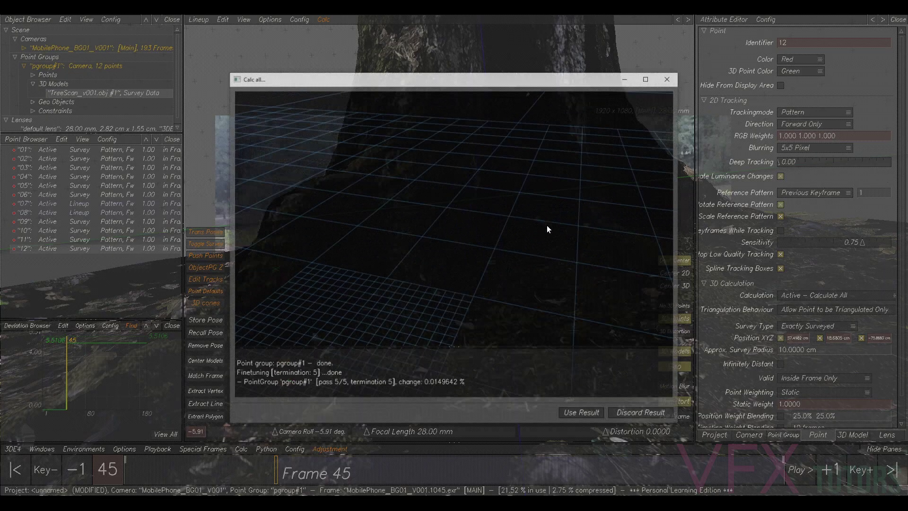
click(584, 415)
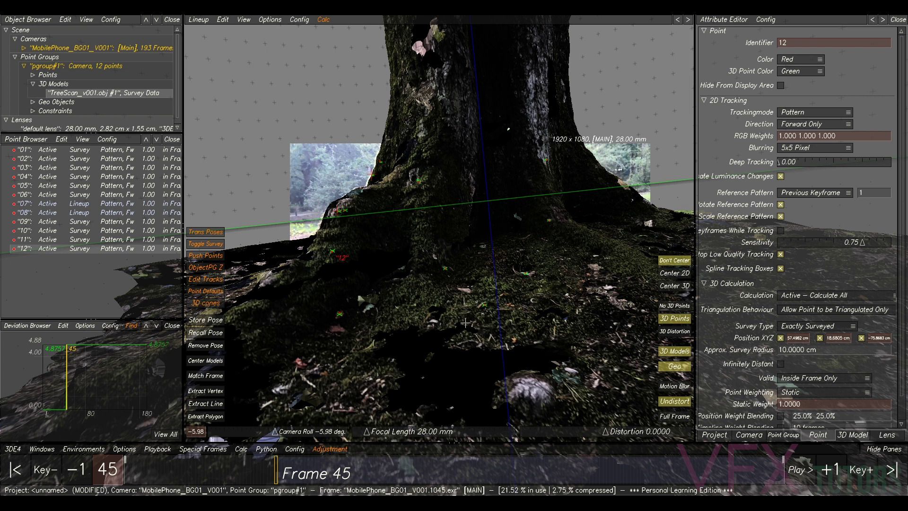
Set the default lens's filmback height to Fixed and its focal length to Adjust.
click(880, 435)
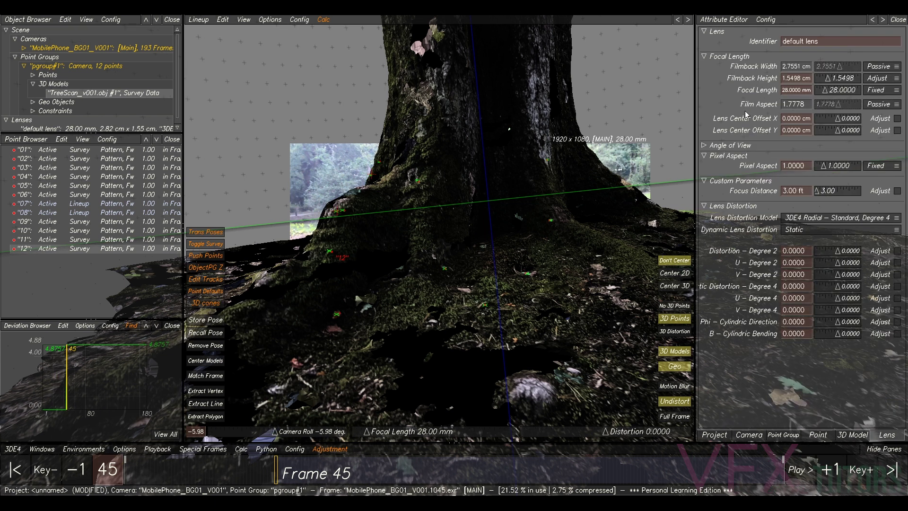
click(875, 80)
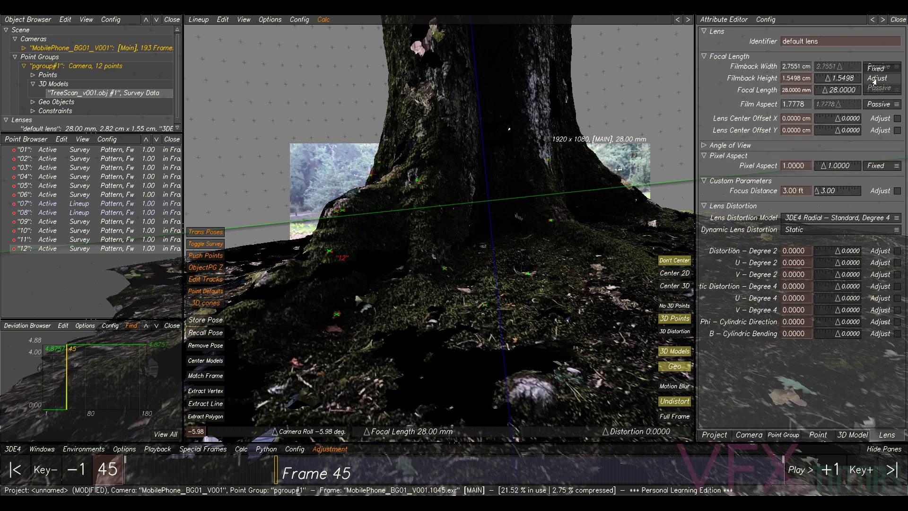
click(876, 68)
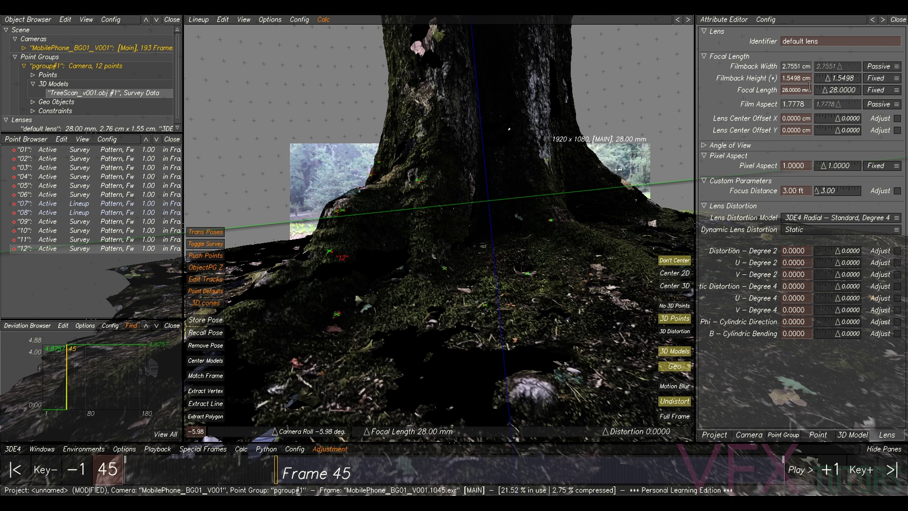
click(884, 92)
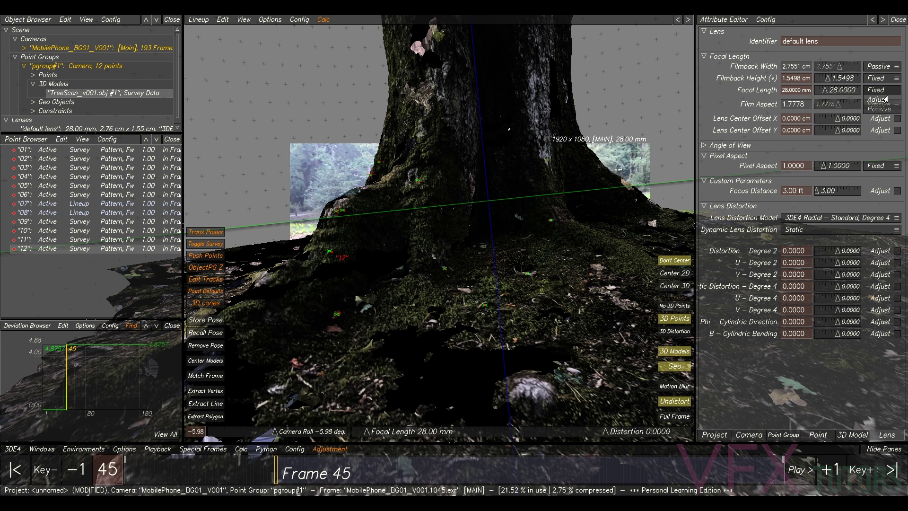
click(883, 100)
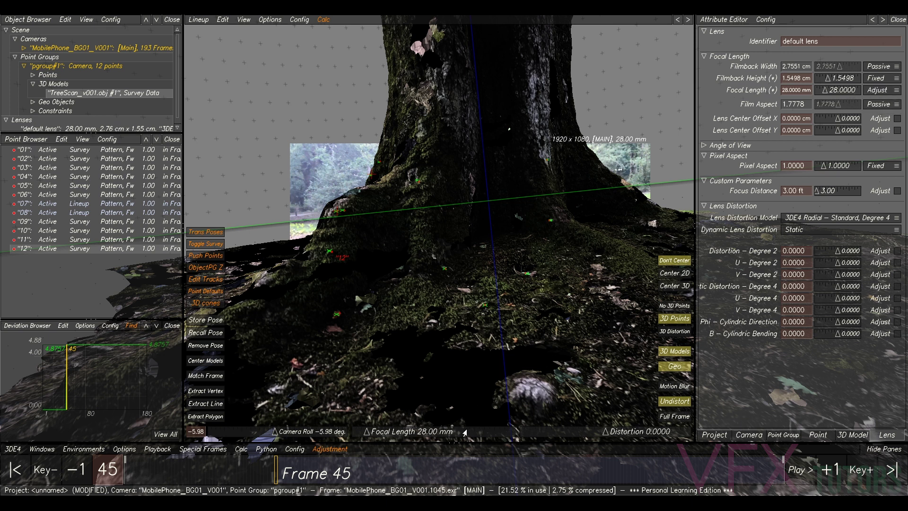
Adjust the focal length adaptively from a cleared graph, transfer the best result of 27.78 mm, and recalculate the camera.
mouse_move(429, 504)
click(520, 460)
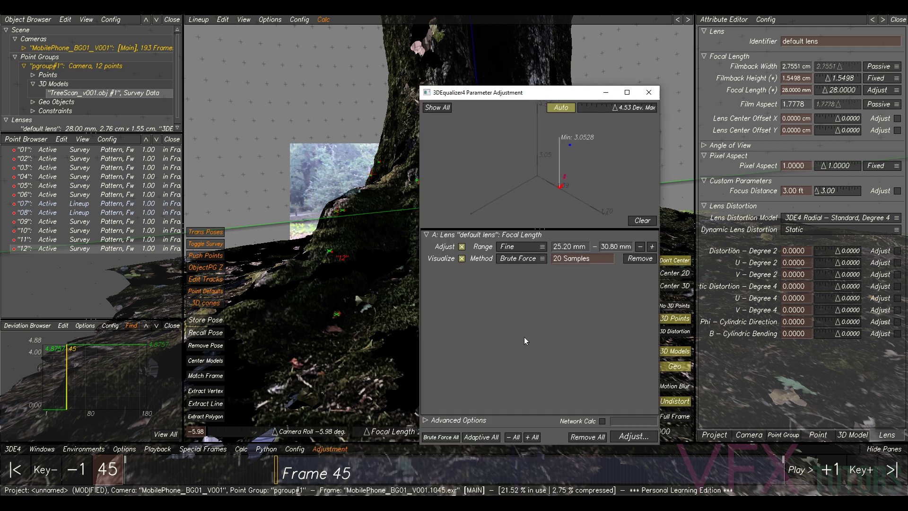
click(630, 219)
click(481, 438)
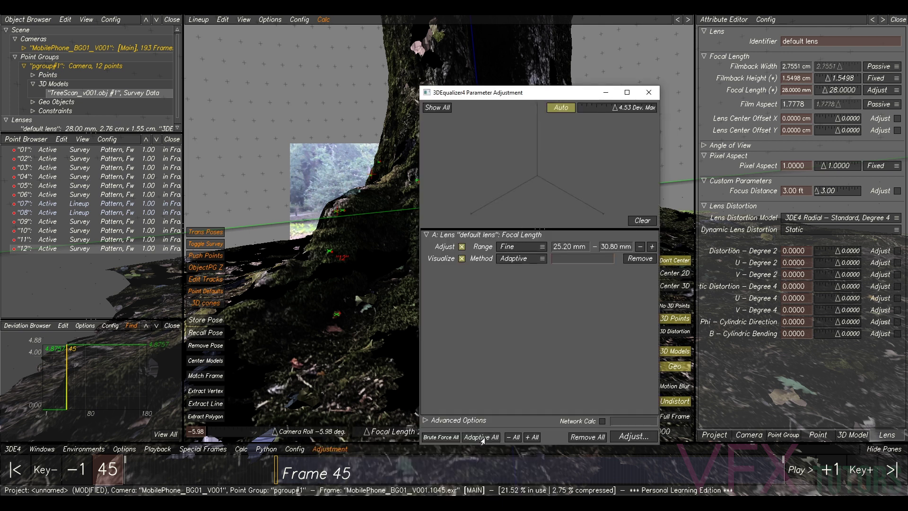
click(637, 435)
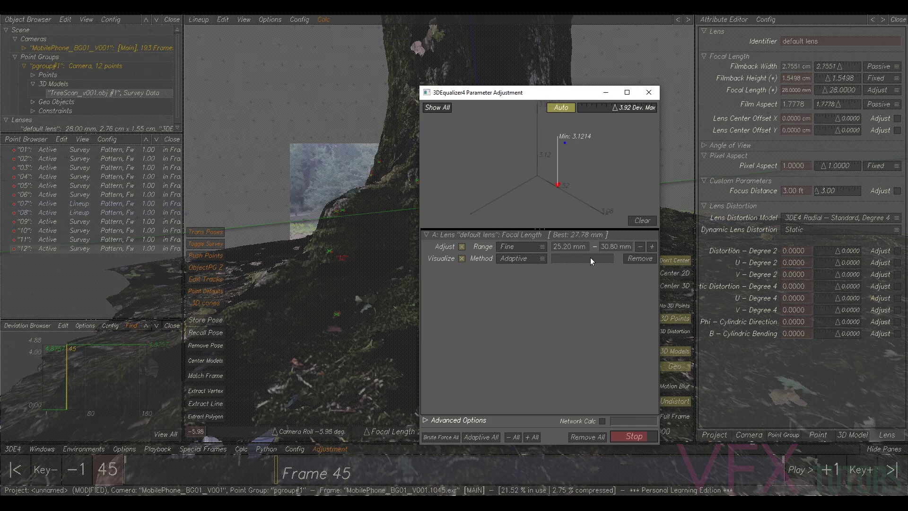
click(608, 286)
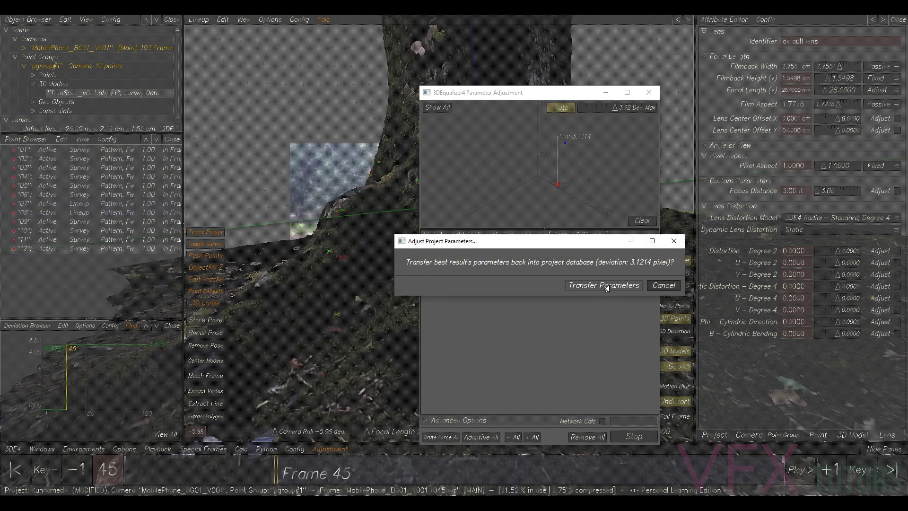
click(401, 228)
key(alt+c)
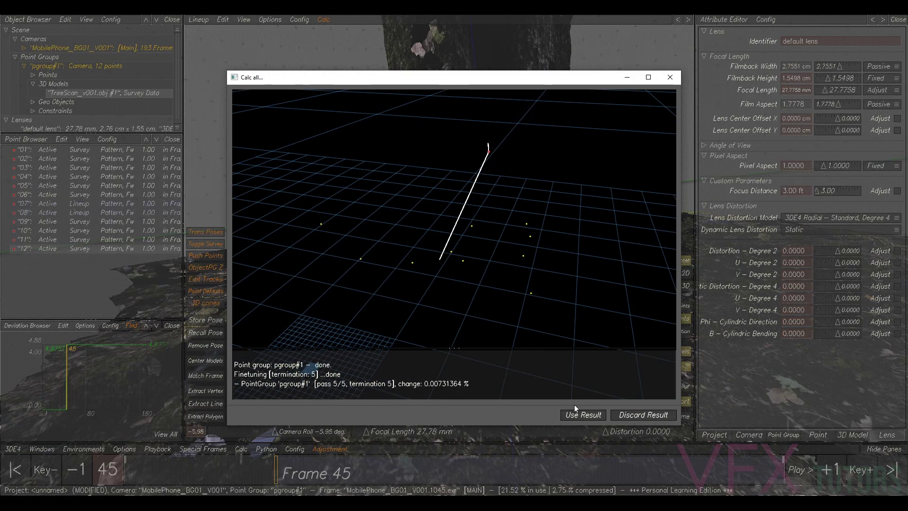
click(581, 413)
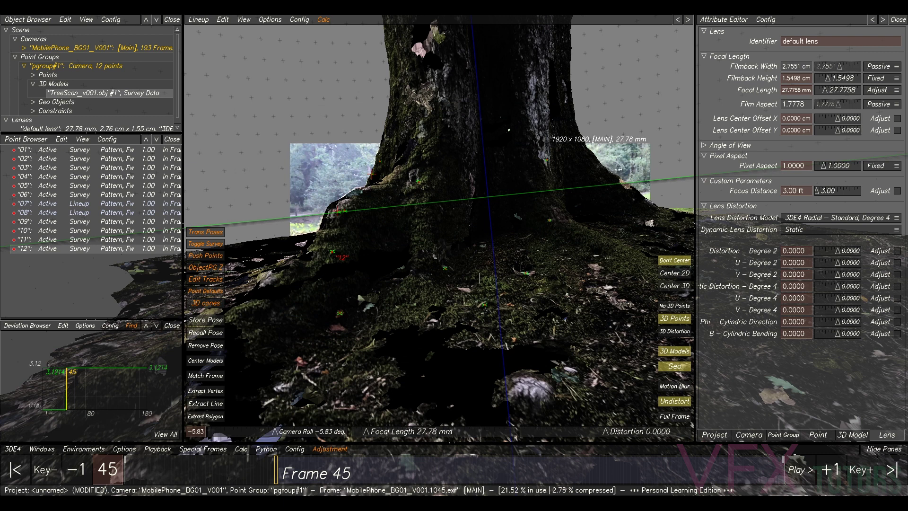
Check the alignment obtained with the adjusted focal length by toggling the 3D models over the footage.
click(669, 352)
click(669, 352)
click(669, 353)
click(668, 353)
click(669, 352)
click(669, 352)
click(669, 353)
click(669, 353)
click(669, 353)
click(669, 352)
click(669, 354)
click(669, 354)
click(669, 354)
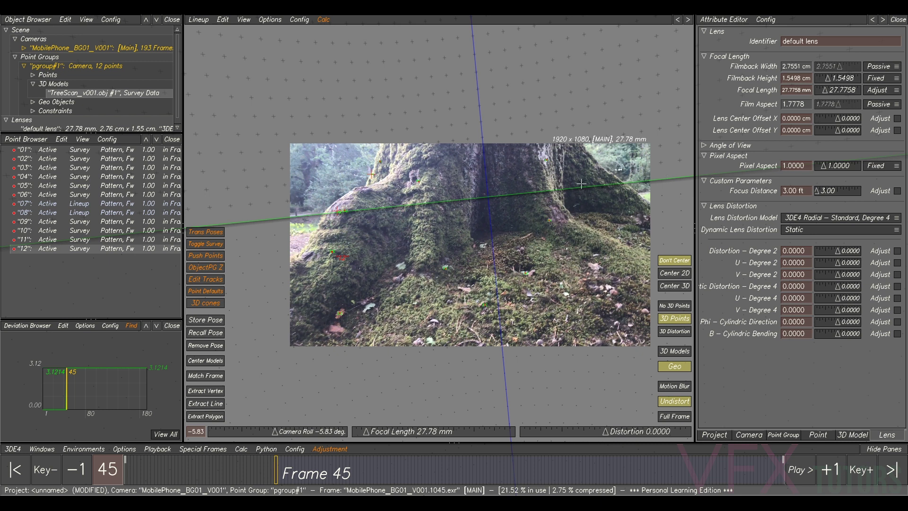
Change the default lens's distortion model to 3DE Classic LD Model.
click(809, 218)
click(808, 246)
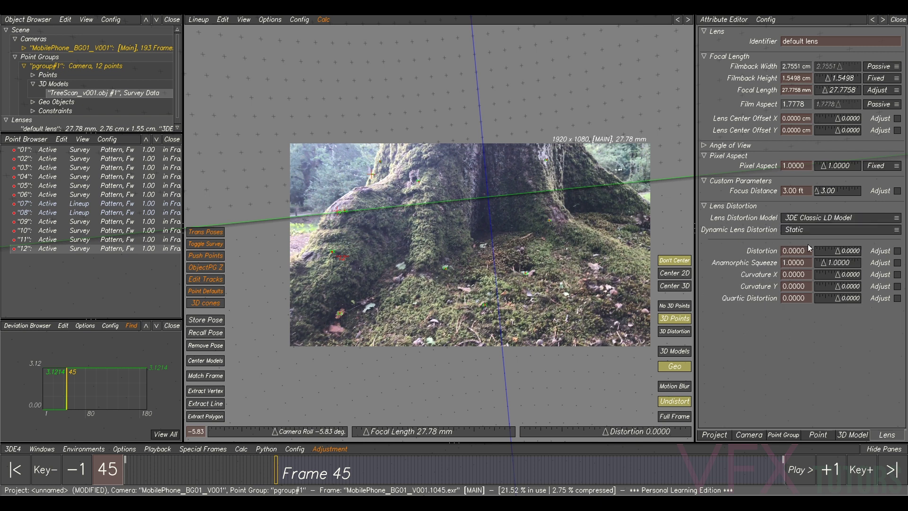
Enable adjustment of the lens's Distortion and Quartic Distortion, and exclude Focal Length from the parameter adjustment with a cleared graph.
click(898, 252)
click(898, 298)
mouse_move(435, 501)
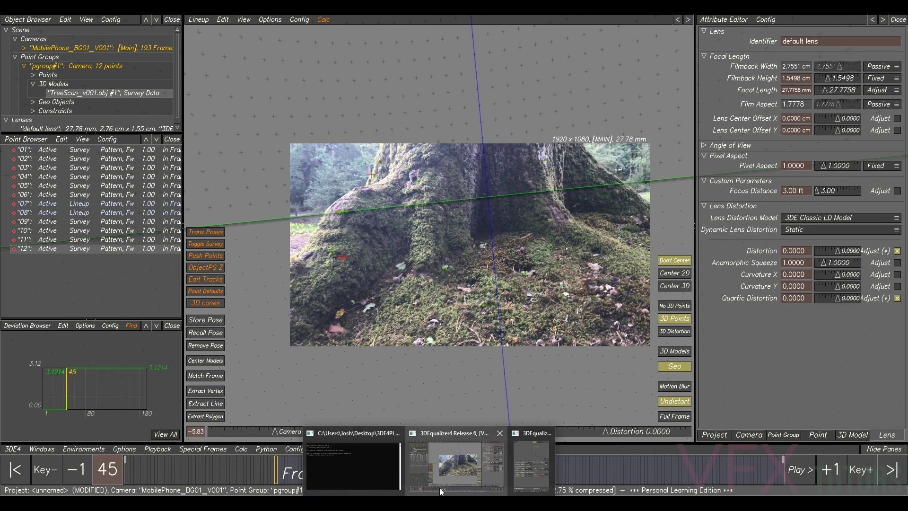
click(530, 458)
click(462, 246)
click(641, 220)
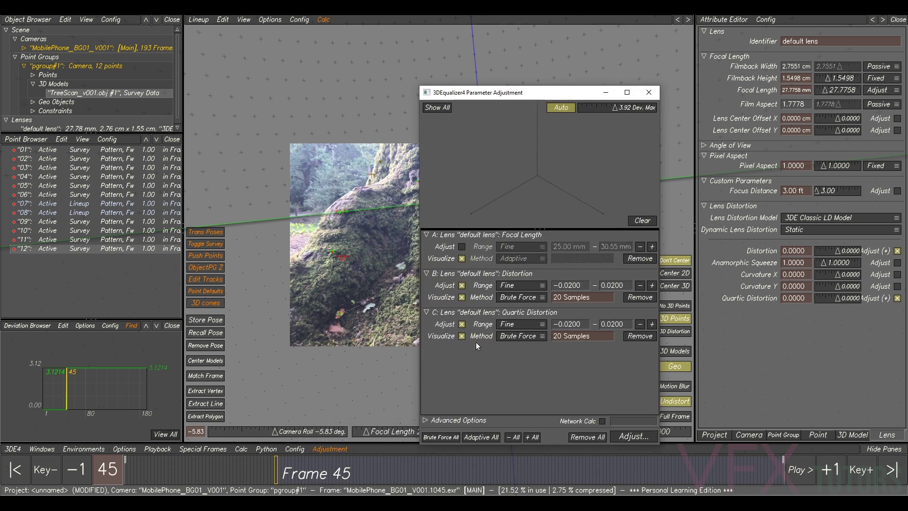
Adjust only Distortion with the Adaptive method, transfer the best result of -0.0261, and repeat the adjustment and transfer once more.
click(462, 324)
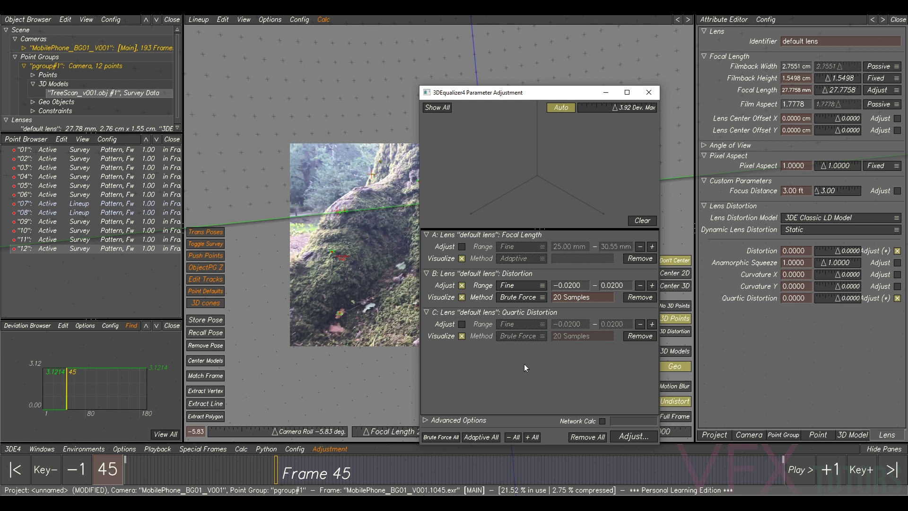
click(480, 437)
click(630, 436)
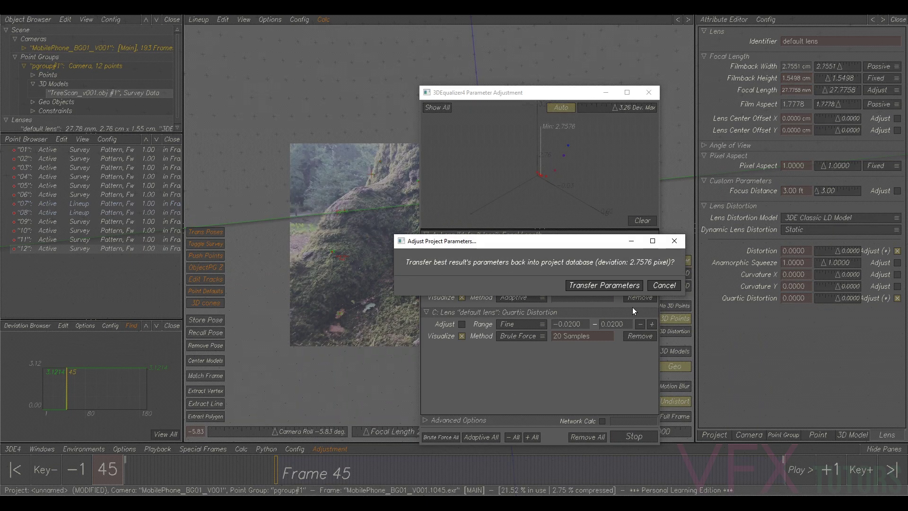
click(619, 287)
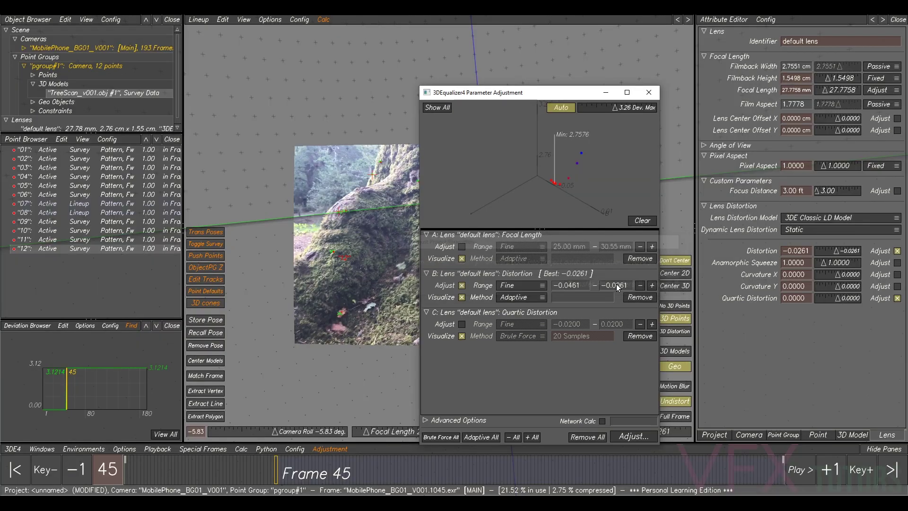
click(635, 436)
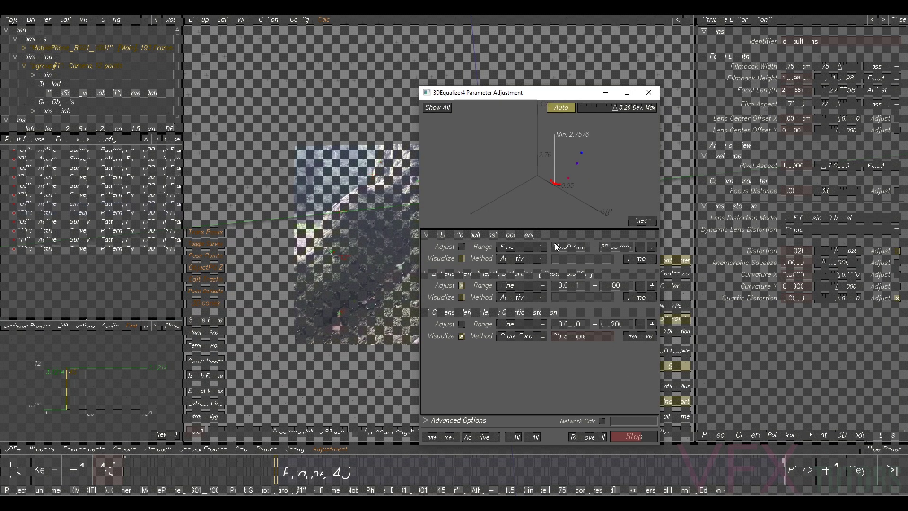
click(594, 285)
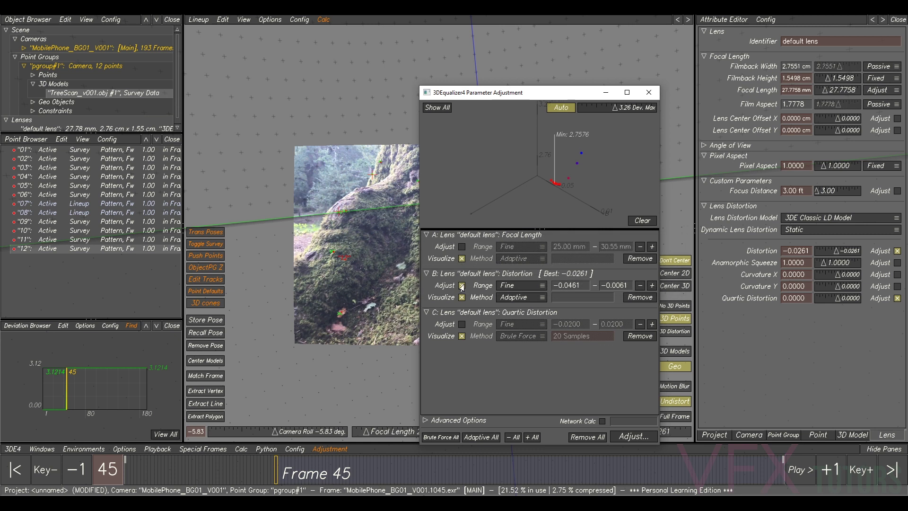
Adjust only Quartic Distortion with the Adaptive method from a cleared graph and transfer the best result of 0.0056.
click(462, 287)
click(461, 324)
click(493, 438)
click(629, 224)
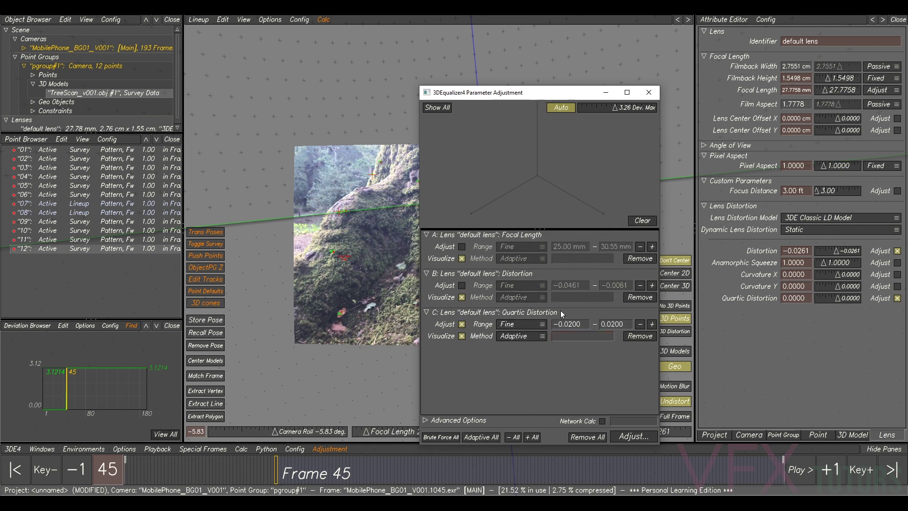
click(632, 435)
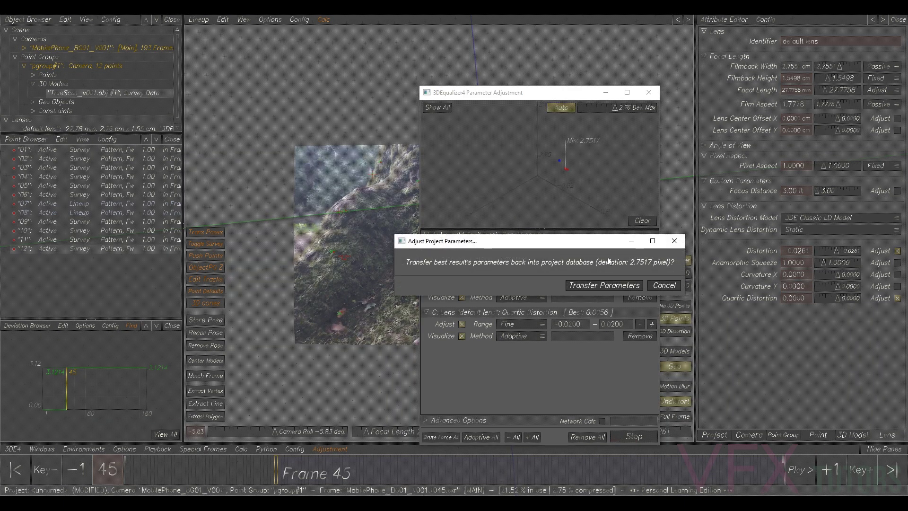
click(600, 286)
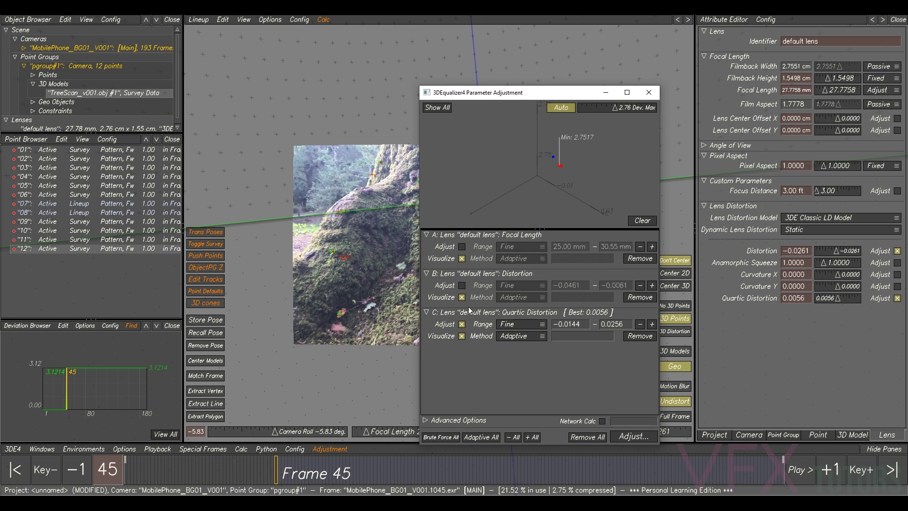
Adjust only Focal Length with the Adaptive method, transfer the best result of 27.72 mm, and run the adjustment again.
click(462, 324)
click(461, 247)
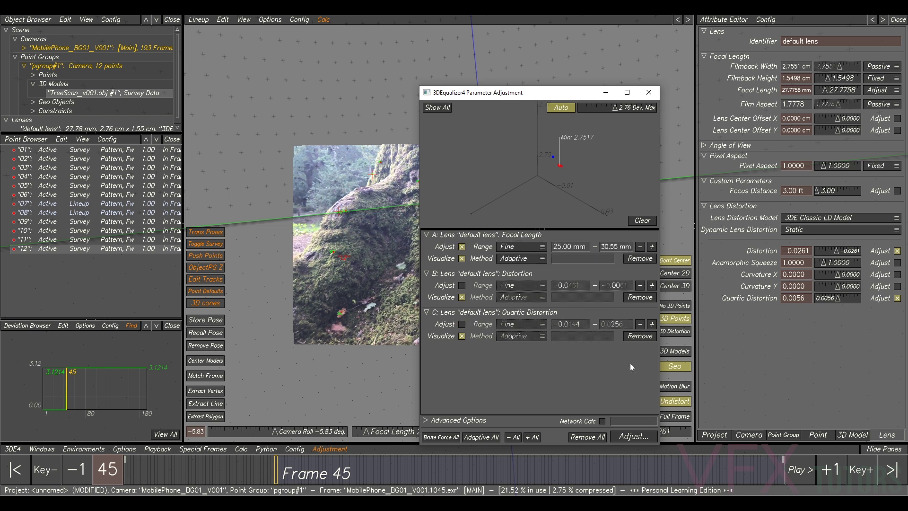
click(623, 436)
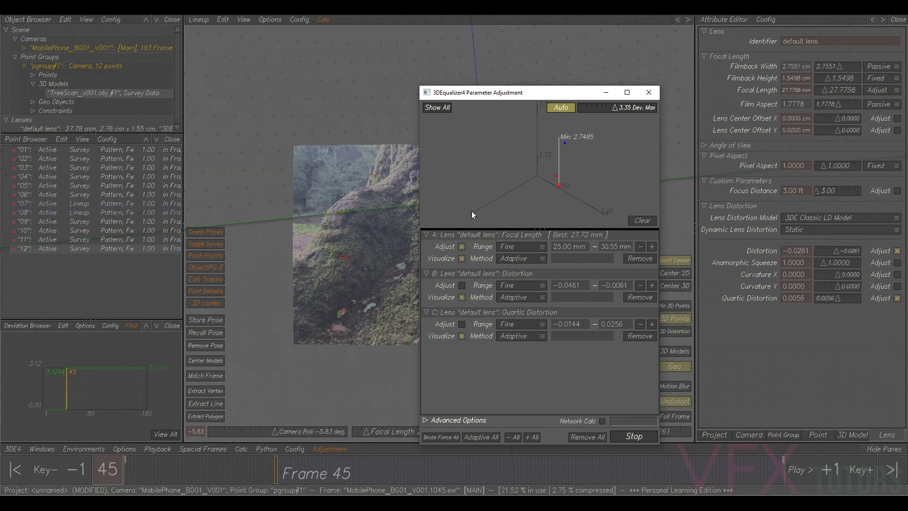
click(620, 286)
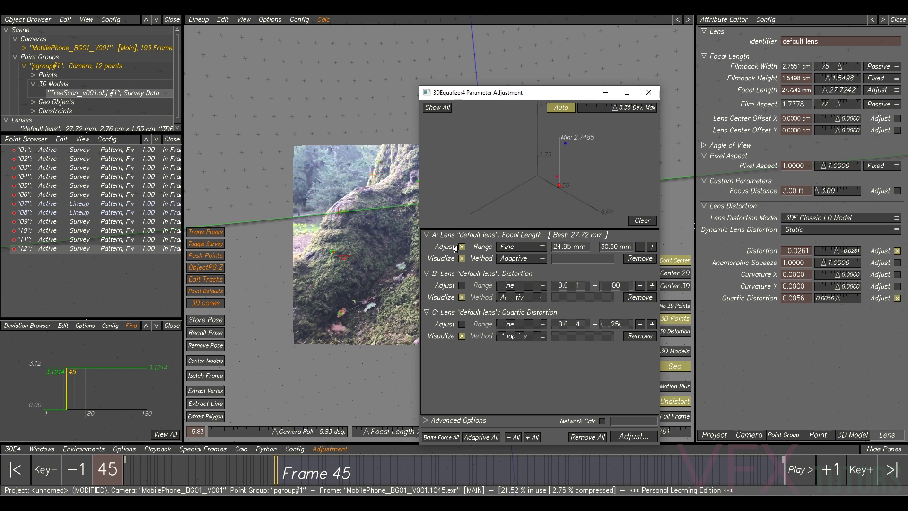
click(634, 436)
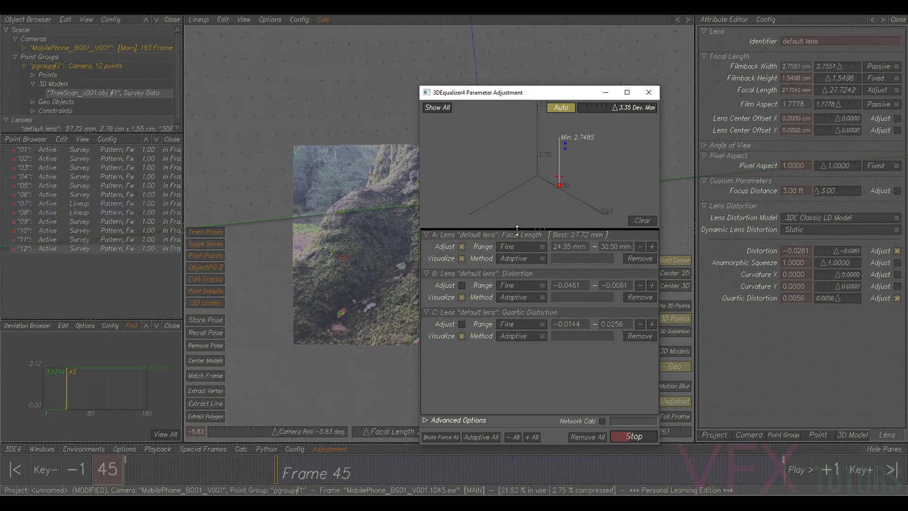
Accept the focal length result, and run the parameter adjustment on lens Distortion alone, transferring the best result to the project.
click(598, 286)
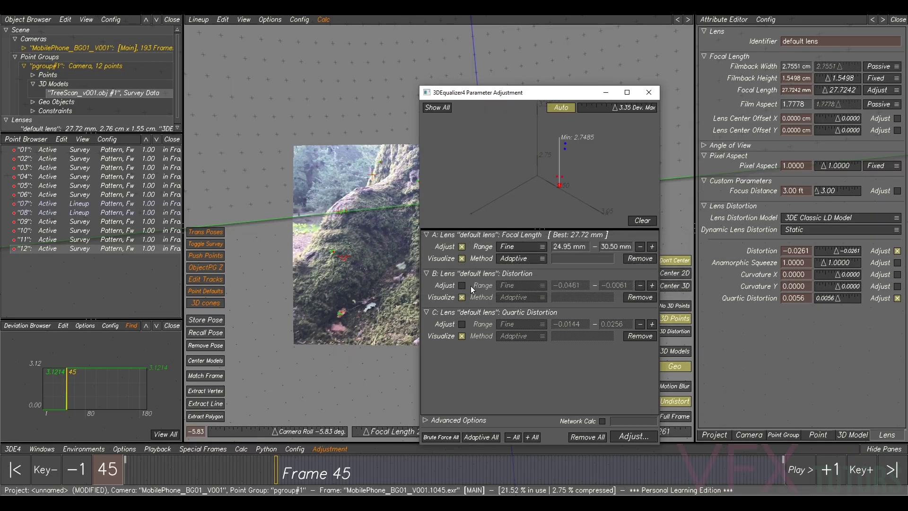
click(460, 247)
click(462, 285)
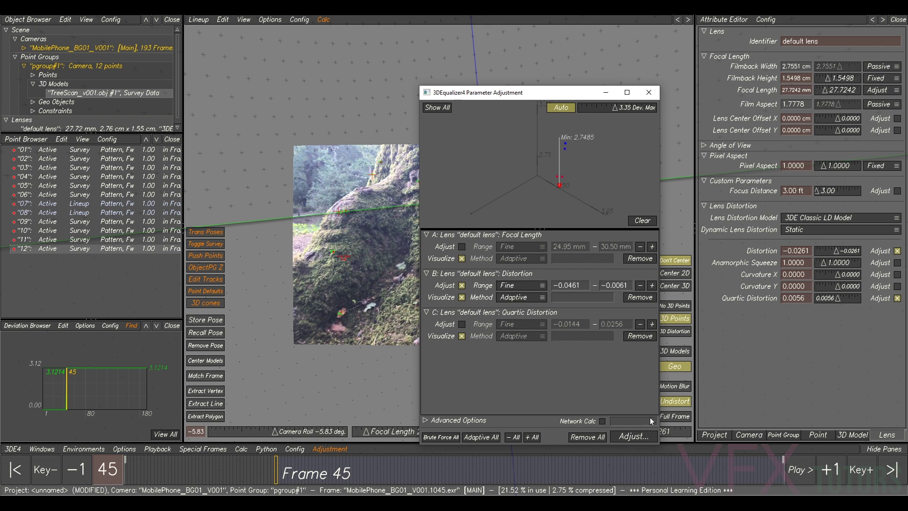
click(633, 436)
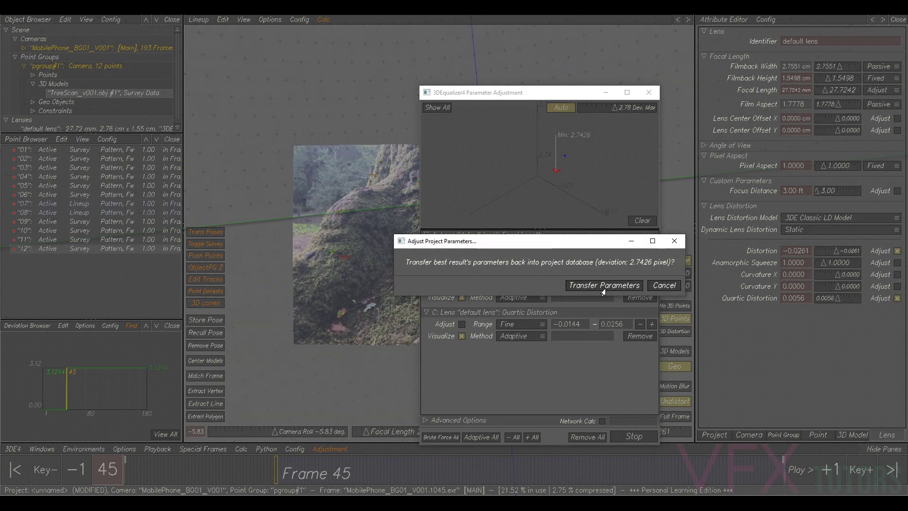
click(604, 284)
Run the parameter adjustment on Quartic Distortion only and transfer the best result to the project.
click(462, 286)
click(461, 325)
click(637, 436)
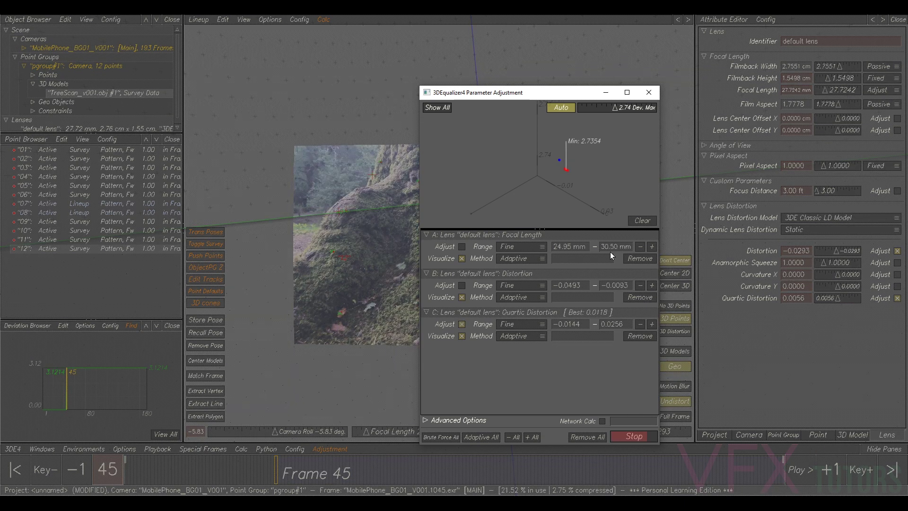
click(586, 284)
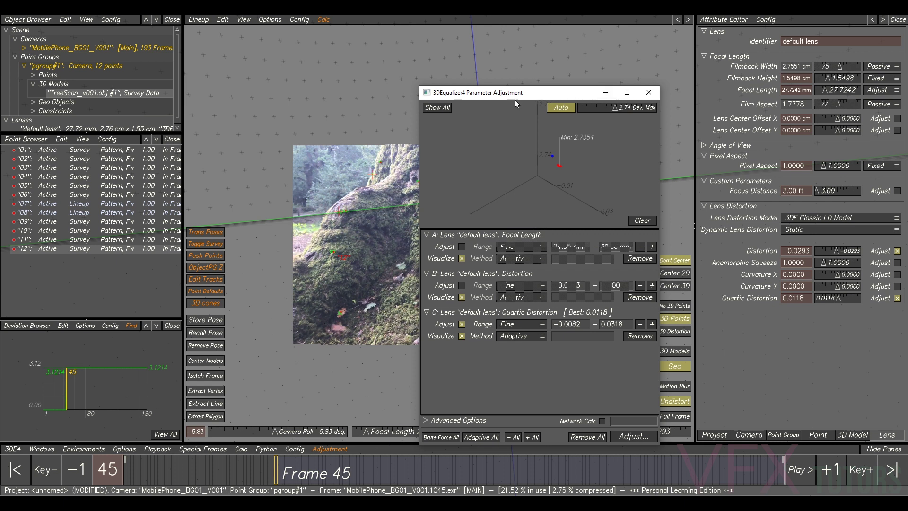
Put the Parameter Adjustment window away, recalculate everything from scratch and use the result.
click(605, 93)
key(alt+c)
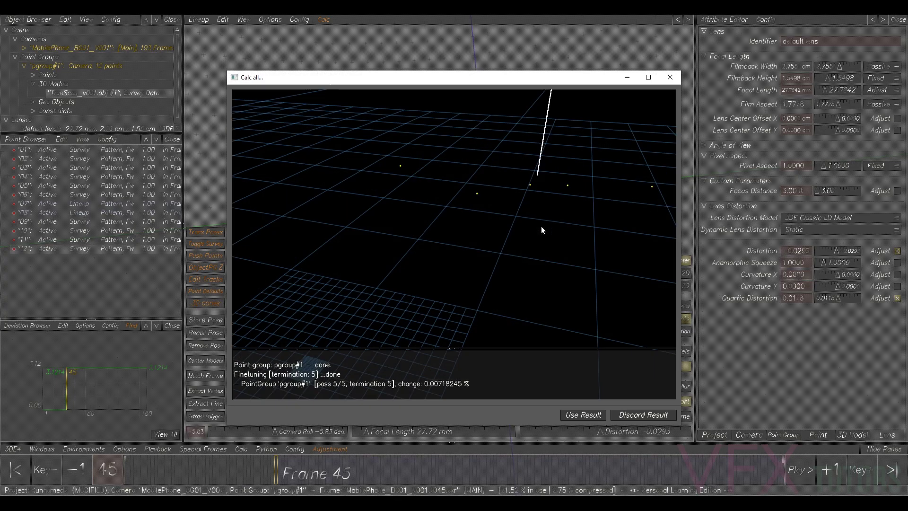
click(587, 409)
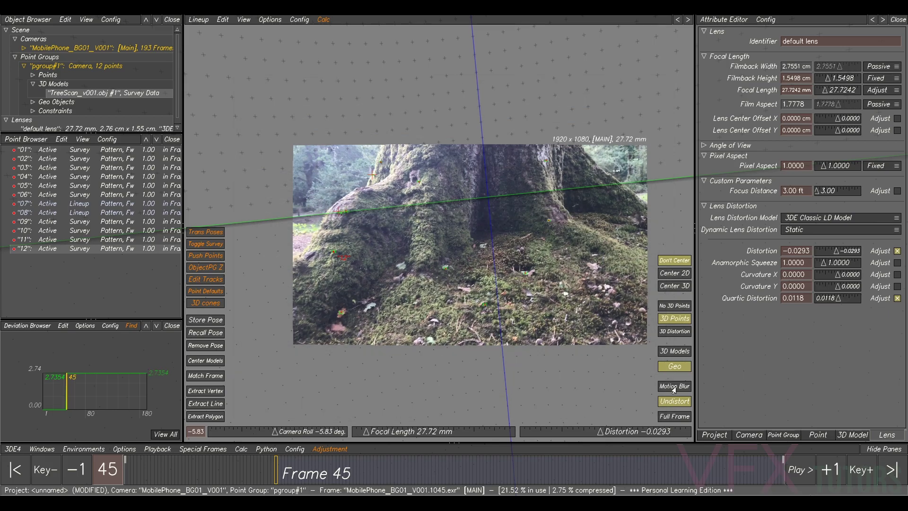
Switch the 3D model overlay on and off to compare the tree scan with the plate at frame 45.
click(676, 351)
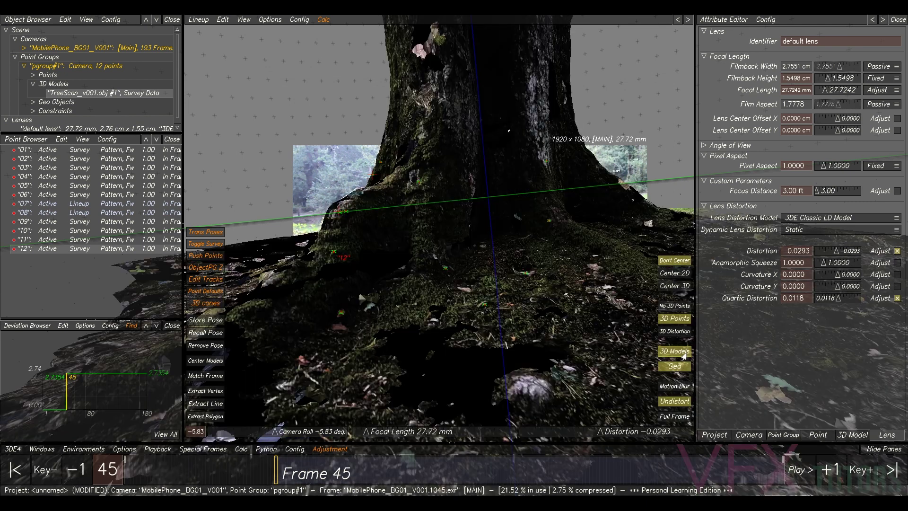
click(685, 355)
click(685, 354)
click(684, 354)
click(684, 355)
click(685, 354)
click(684, 355)
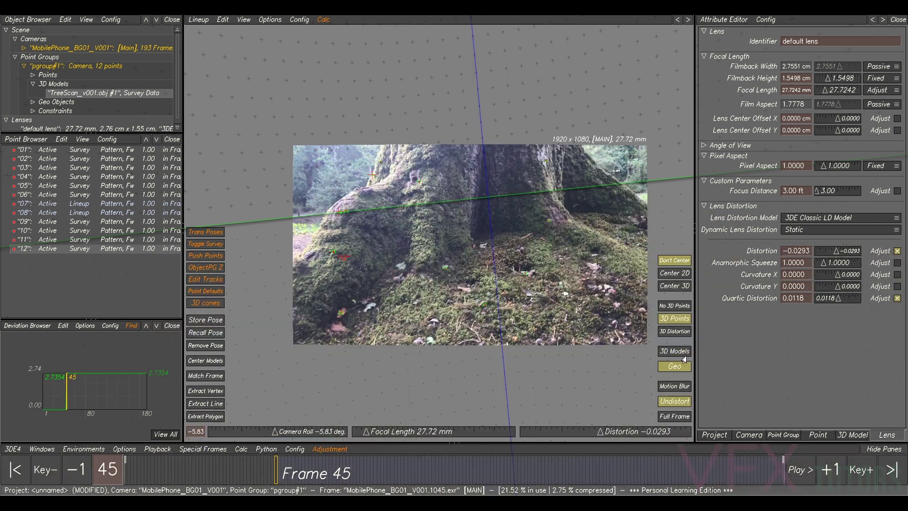
Switch Undistort off and on repeatedly to examine how lens distortion affects the plate.
click(677, 403)
click(678, 403)
click(678, 403)
click(678, 402)
click(665, 401)
click(666, 402)
click(669, 404)
click(668, 404)
click(670, 405)
click(671, 407)
Check the textured scan's alignment against the undistorted plate by flickering the model display, leaving the model hidden.
click(676, 355)
click(677, 354)
click(676, 355)
click(676, 355)
click(676, 355)
click(678, 355)
click(678, 355)
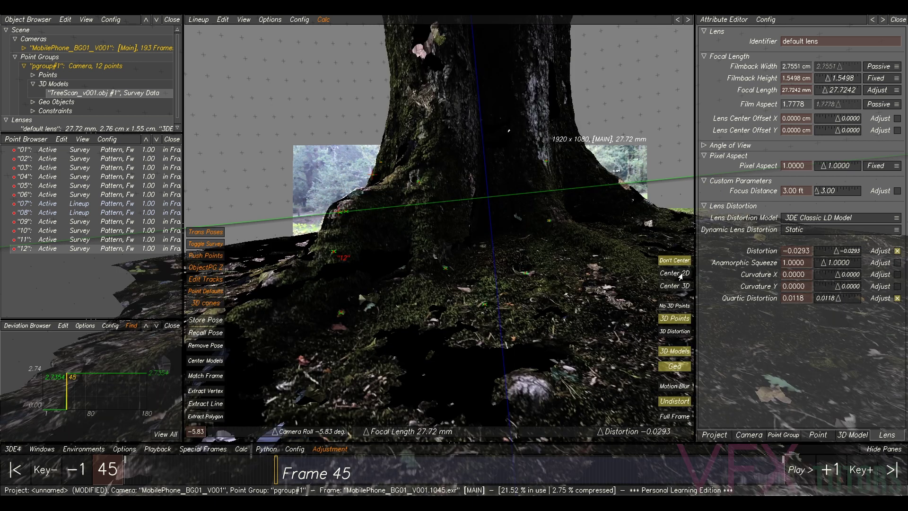
click(663, 352)
click(665, 350)
click(672, 353)
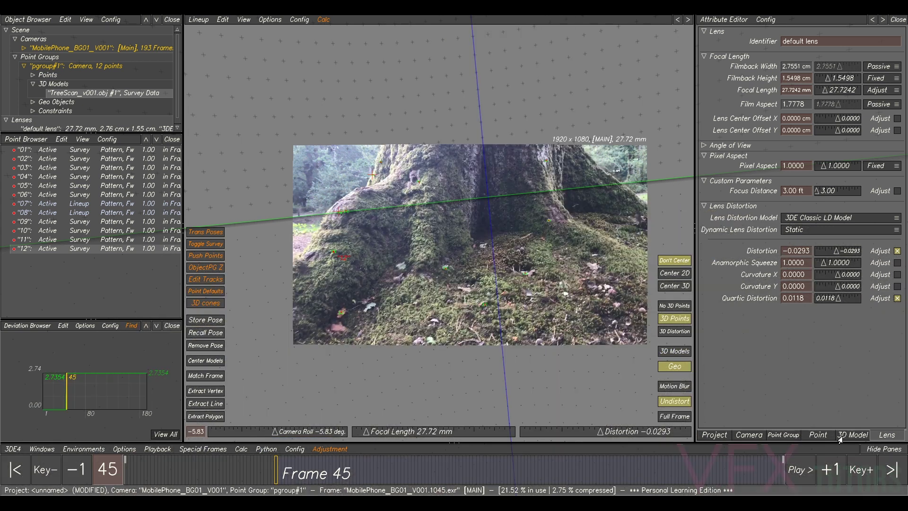
Make TreeScan_v001.obj #1 draw lines instead of polygons, and show the 3D models over the plate.
click(854, 435)
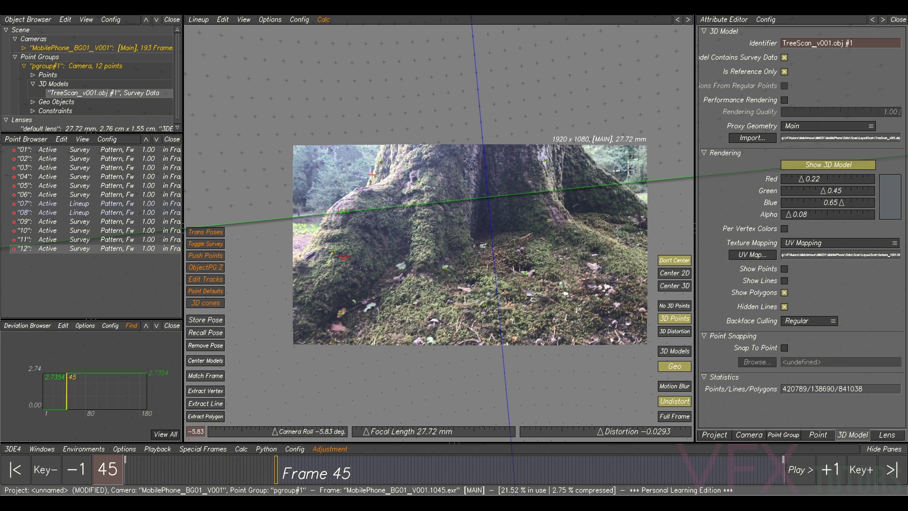
click(785, 293)
click(784, 281)
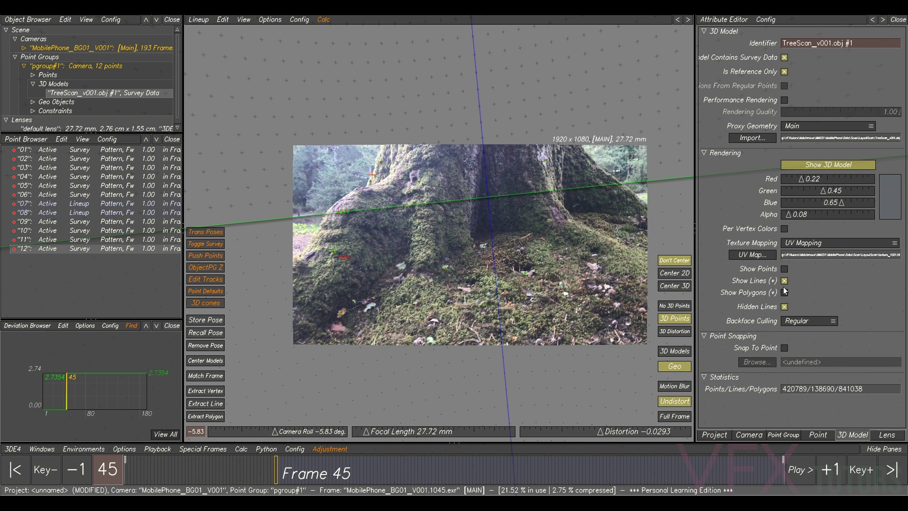
click(678, 354)
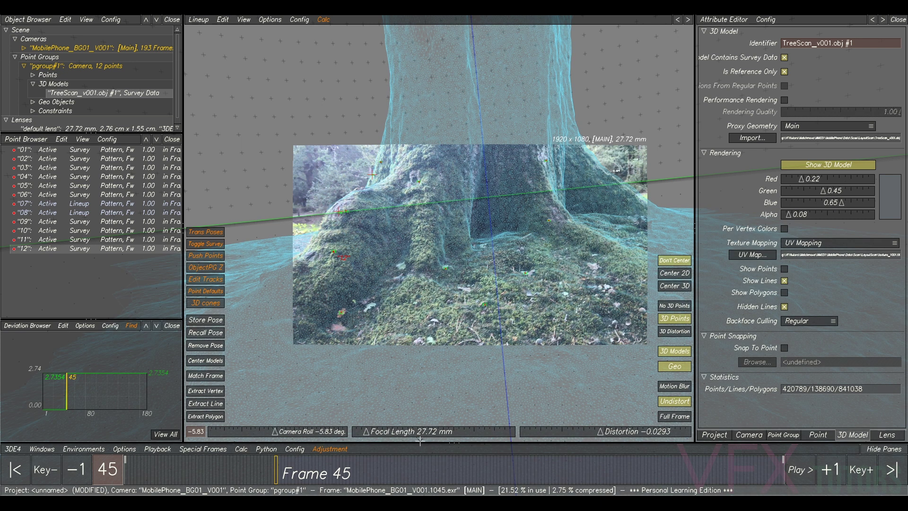
Extract a scan vertex on the right root's silhouette as a new point and align it with the root's edge in the plate.
ctrl+right_drag(611, 154, 611, 197)
ctrl+middle_drag(622, 232, 635, 222)
ctrl+right_drag(634, 222, 657, 184)
click(609, 219)
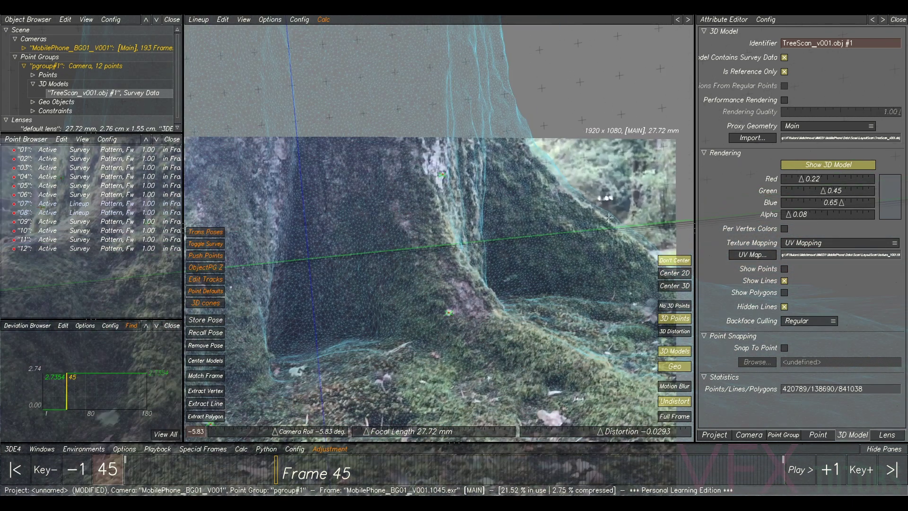
ctrl+right_drag(601, 236, 542, 240)
ctrl+middle_drag(478, 276, 438, 257)
ctrl+right_drag(438, 257, 555, 213)
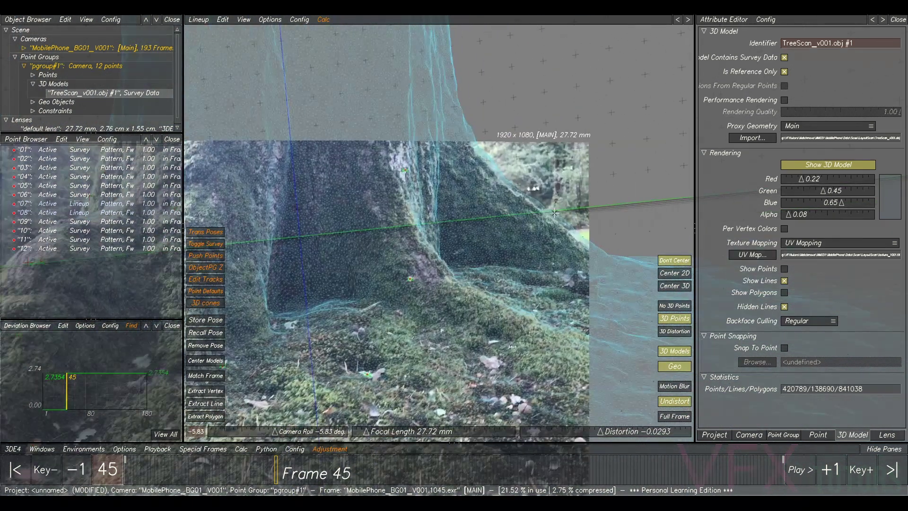
click(212, 392)
click(544, 204)
drag(544, 205, 529, 210)
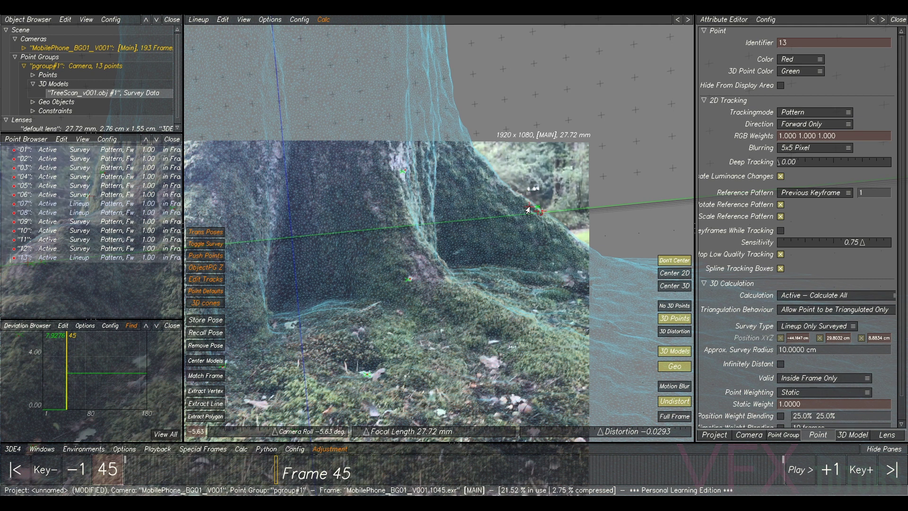
Nudge lineup point 07 to match the trunk's left silhouette edge in the plate.
scroll(502, 188, down, 5)
scroll(322, 196, up, 5)
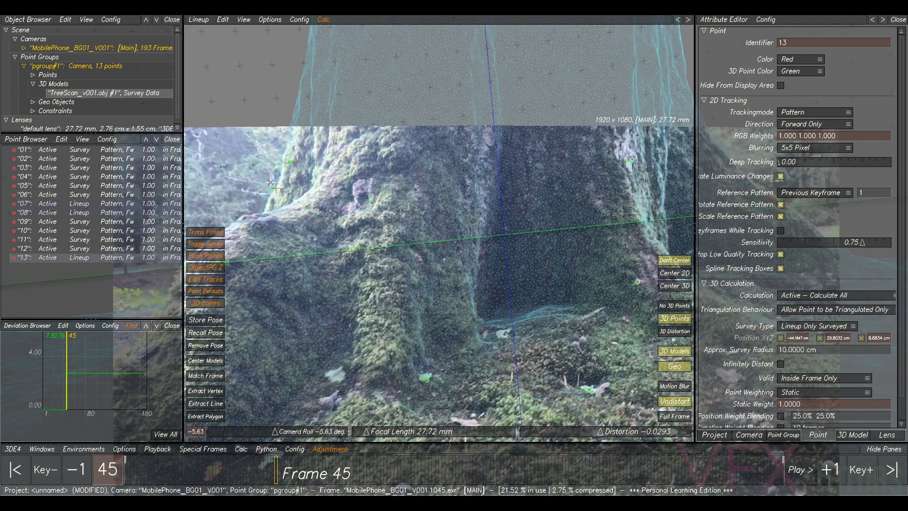
drag(277, 190, 280, 192)
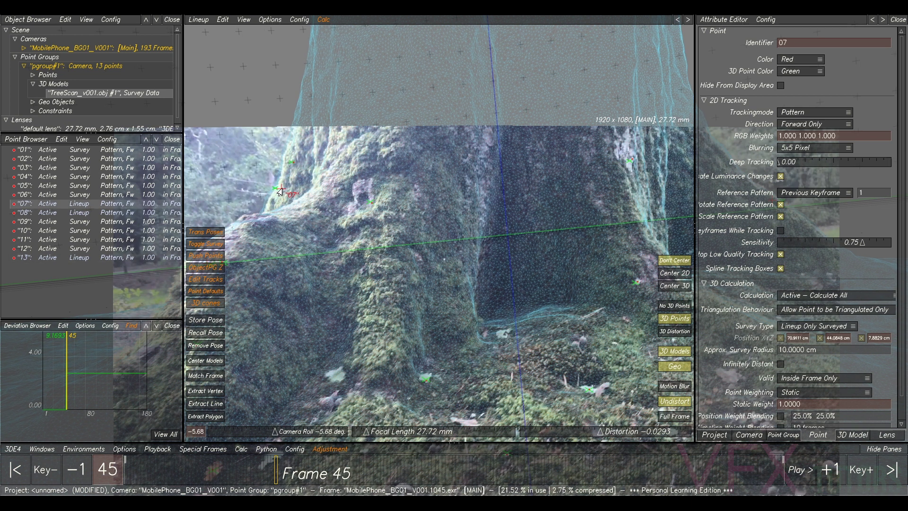
Create two 2D points in Manual Tracking on the right root, one on its upper slope and one near its lower end, and return to Lineup.
scroll(502, 185, down, 3)
scroll(514, 197, up, 3)
scroll(575, 194, up, 4)
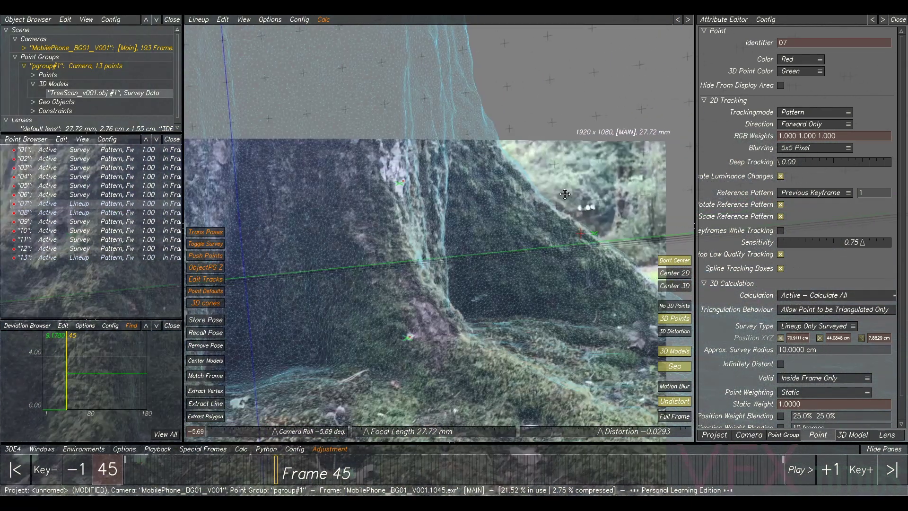
key(F2)
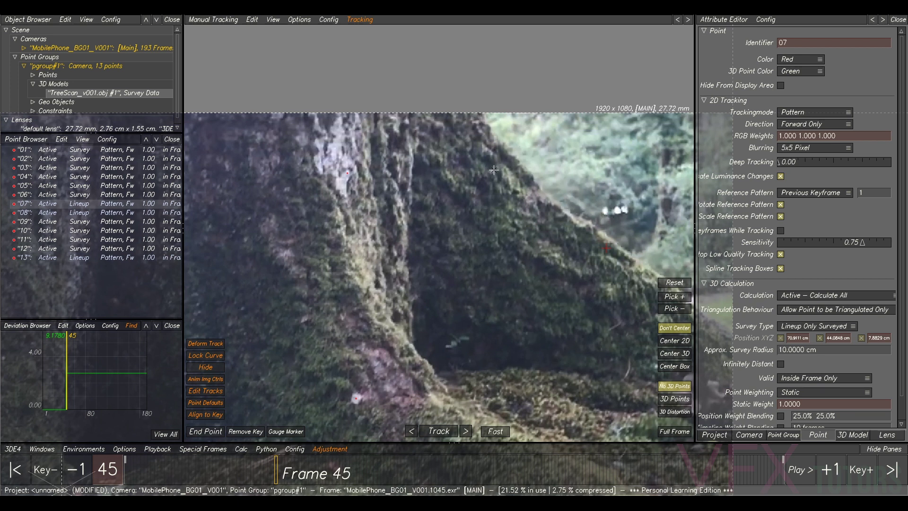
ctrl+click(492, 179)
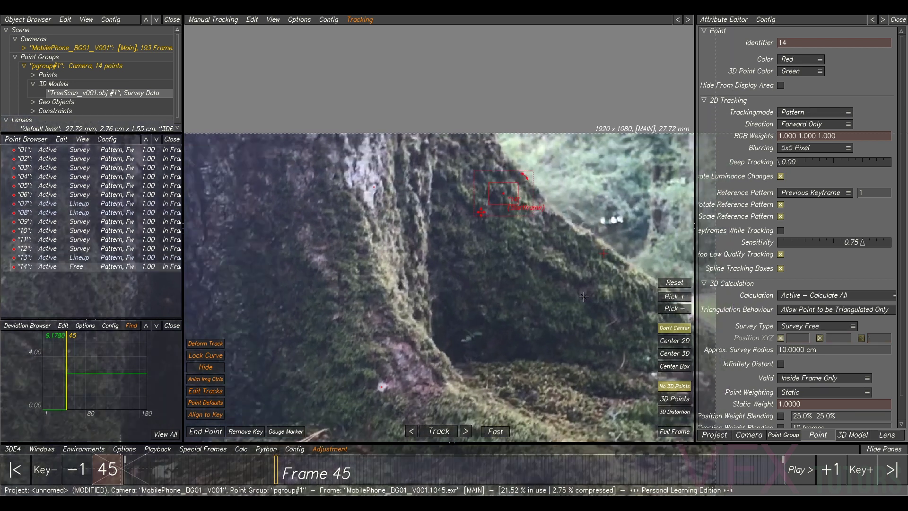
scroll(583, 269, down, 2)
ctrl+click(557, 279)
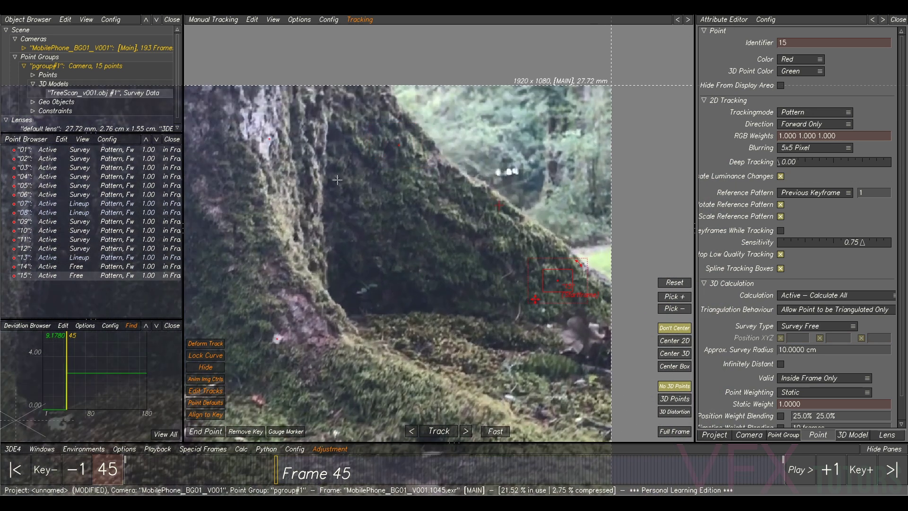
key(F2)
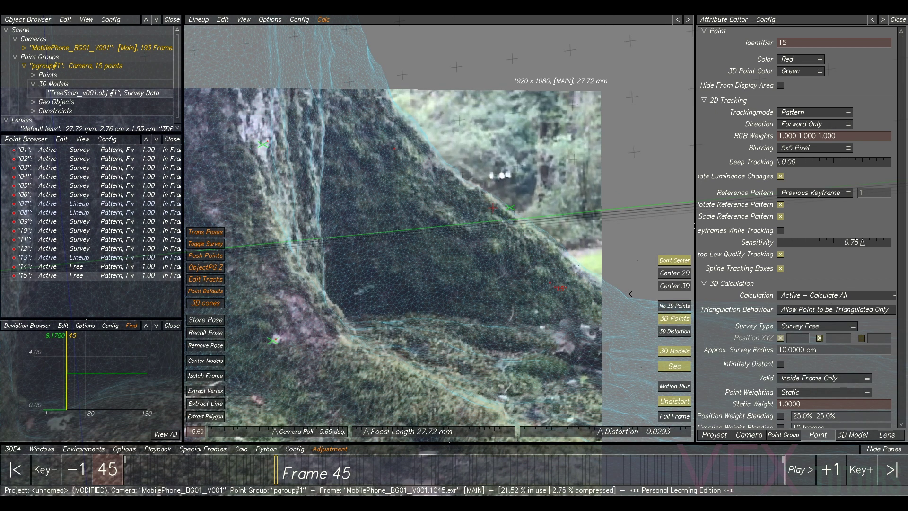
Nudge lineup point 13 on the right root's edge, and project point 14 onto the 3D model.
click(490, 209)
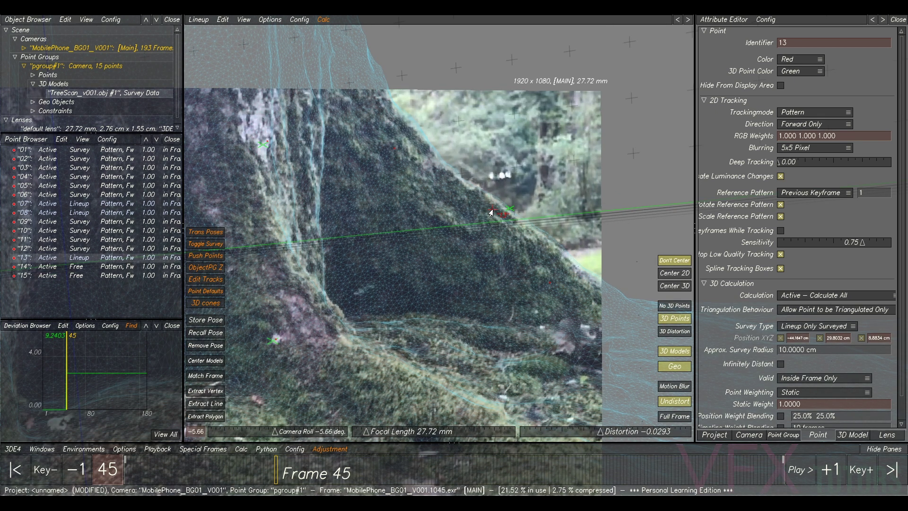
click(397, 151)
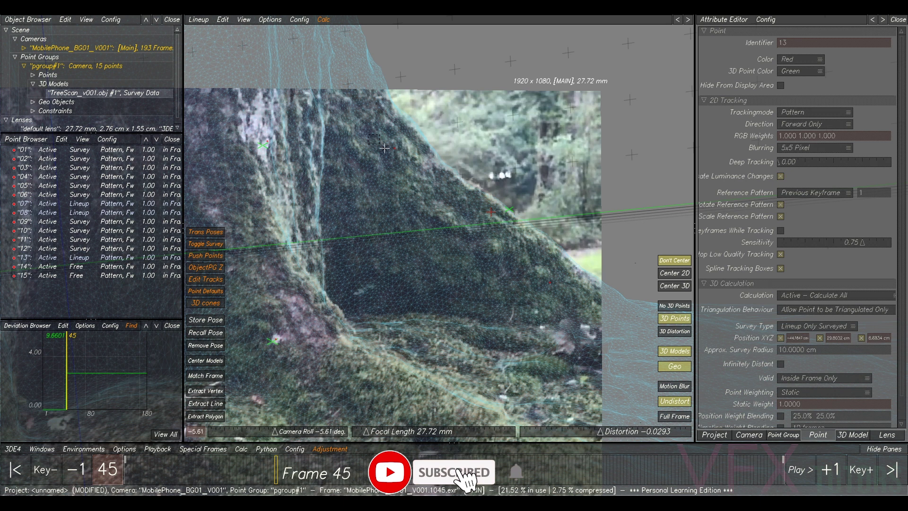
click(223, 20)
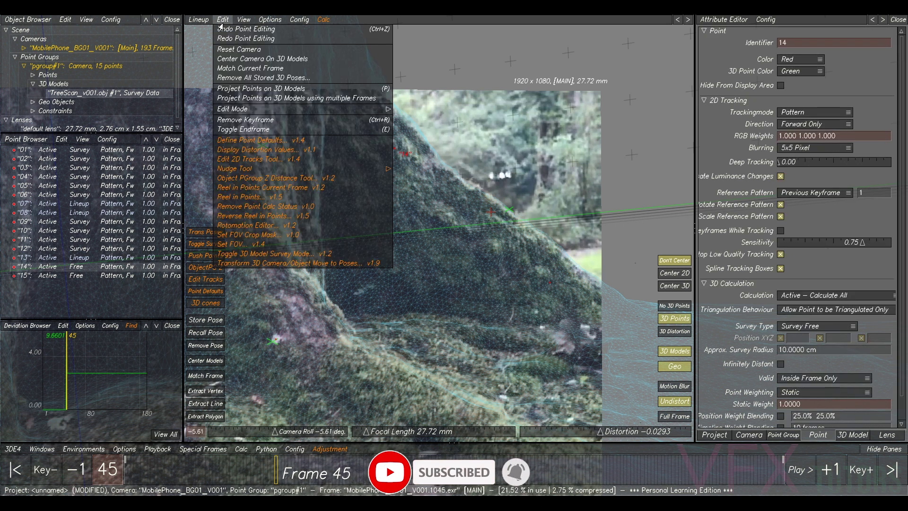
click(255, 89)
click(566, 269)
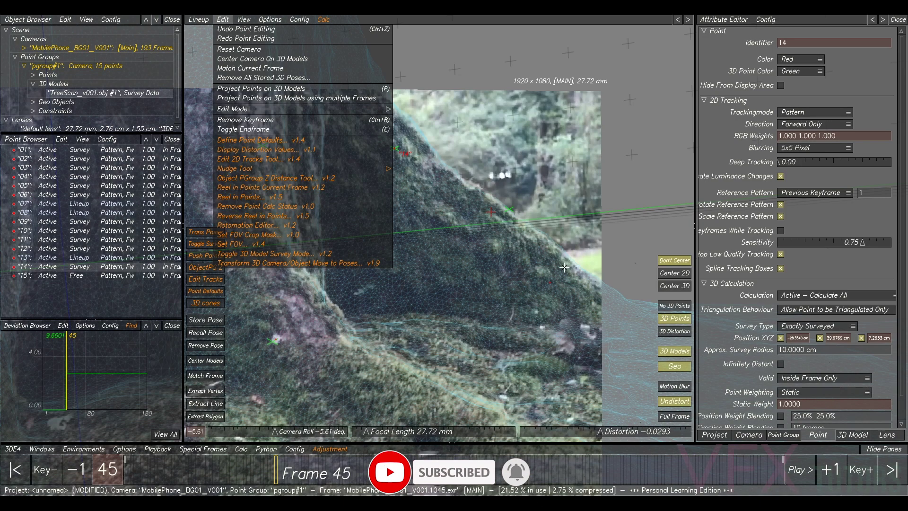
Select point 15 near the root's lower end and project it onto the 3D model.
drag(574, 270, 530, 303)
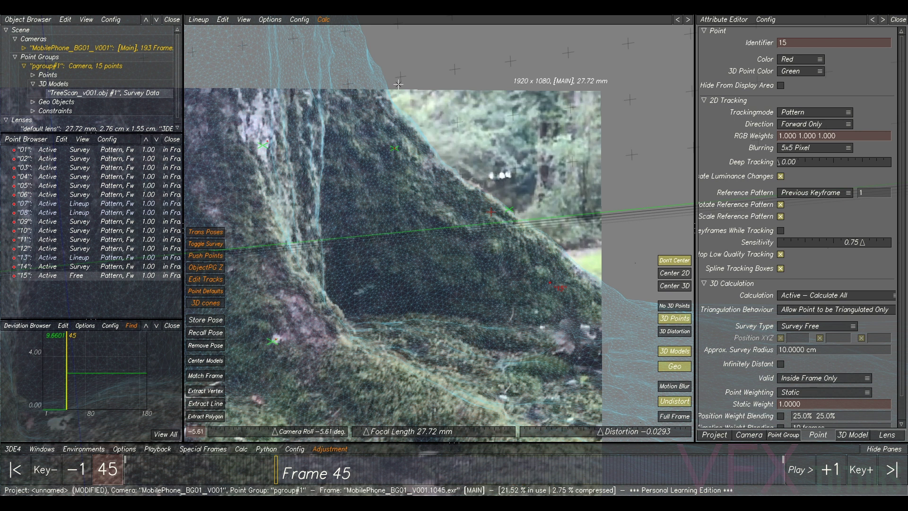
click(225, 21)
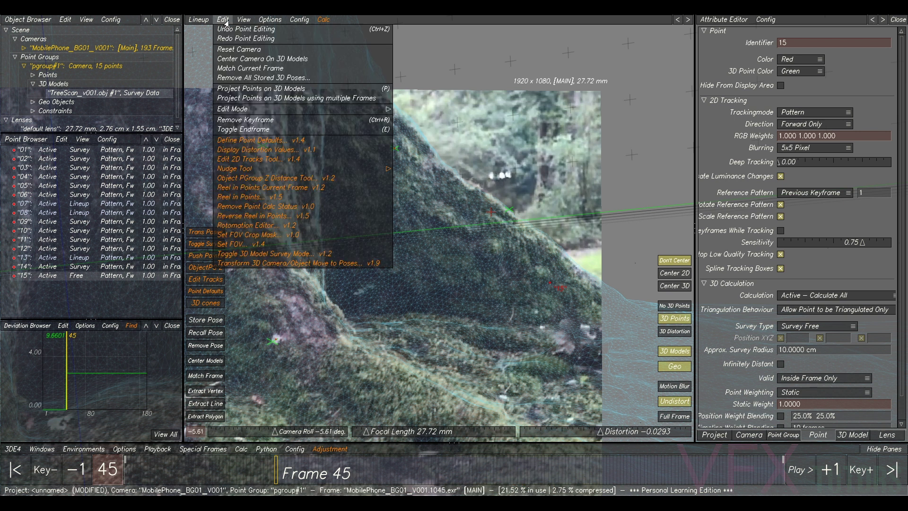
click(281, 90)
click(566, 268)
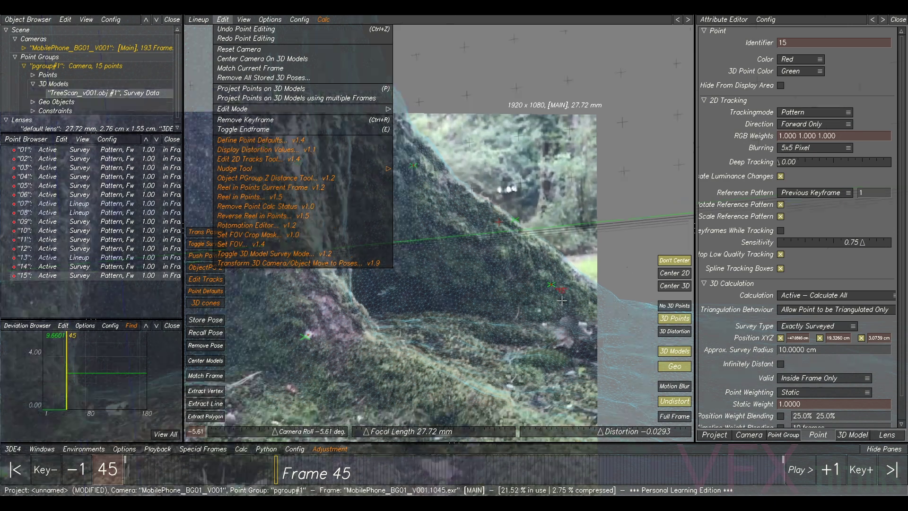
Recalculate the camera with the added points and use the result.
key(alt+c)
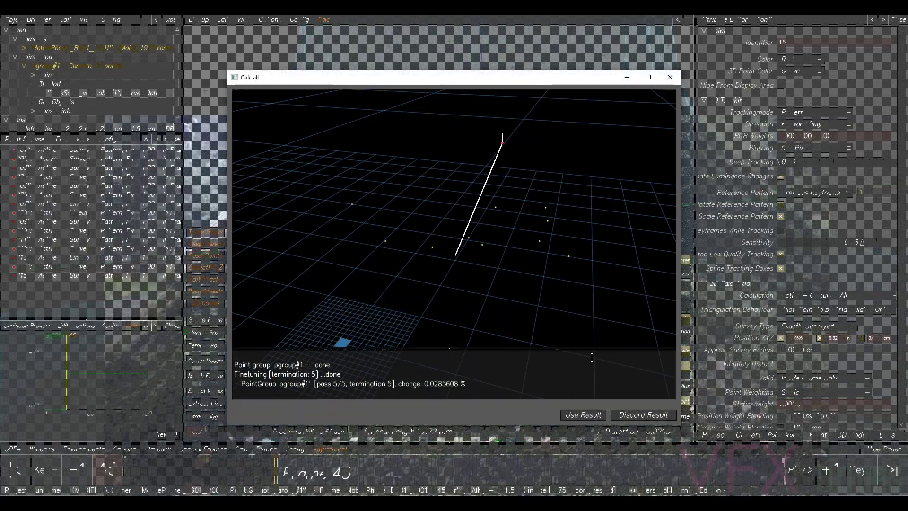
click(584, 413)
scroll(449, 212, down, 3)
middle_drag(570, 192, 506, 185)
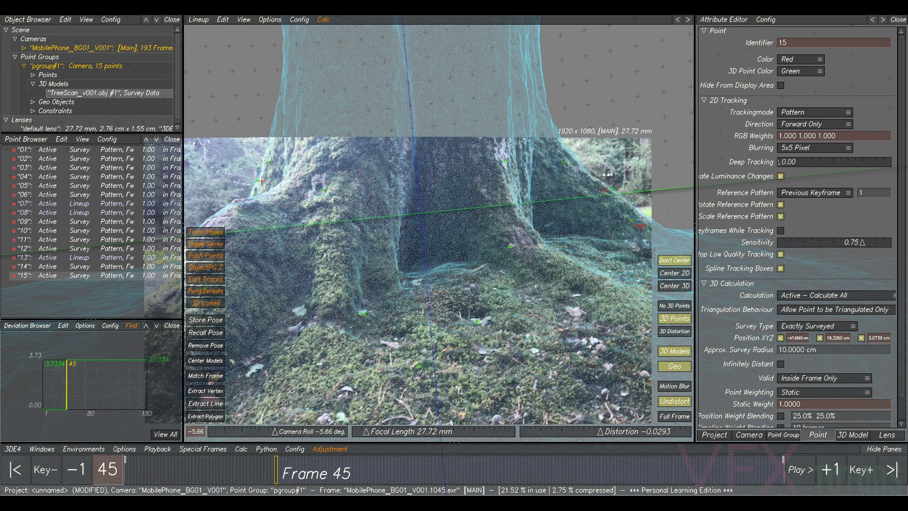
Clear the earlier adjustment results, adjust only the lens focal length with the adaptive method, and transfer the best parameters.
key(alt+a)
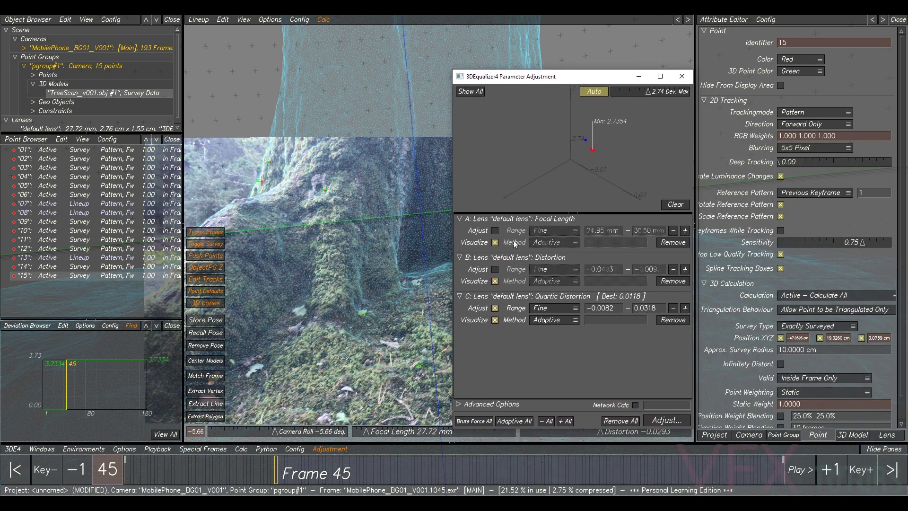
click(495, 309)
click(495, 231)
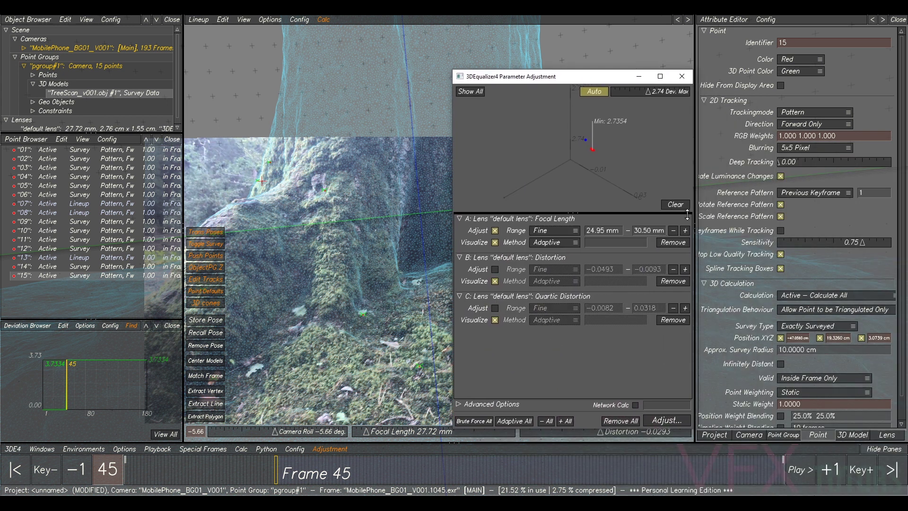
click(676, 204)
click(662, 426)
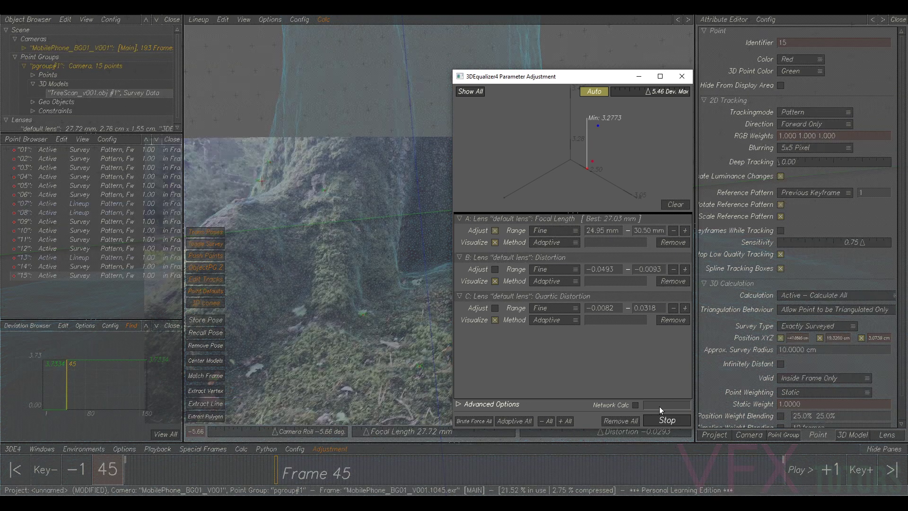
click(630, 269)
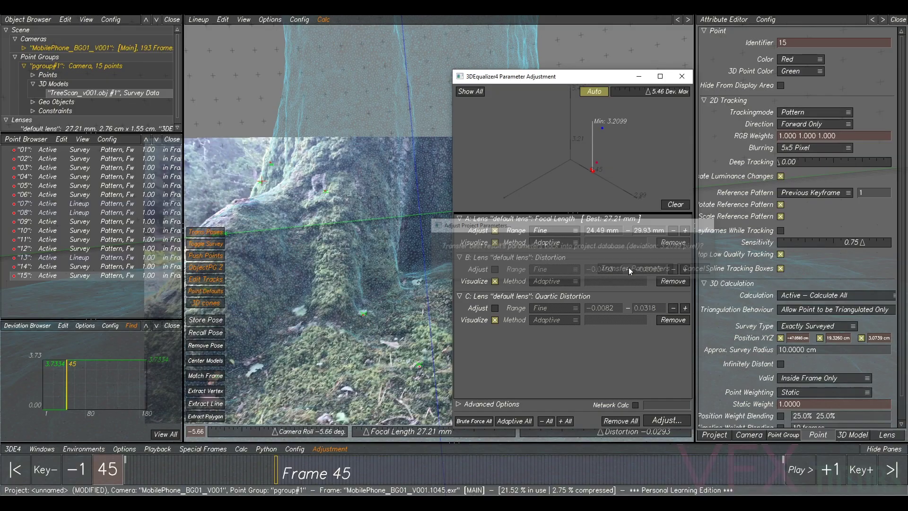
Adjust only the lens distortion parameter and transfer the best result to the project.
click(495, 231)
click(495, 270)
click(675, 422)
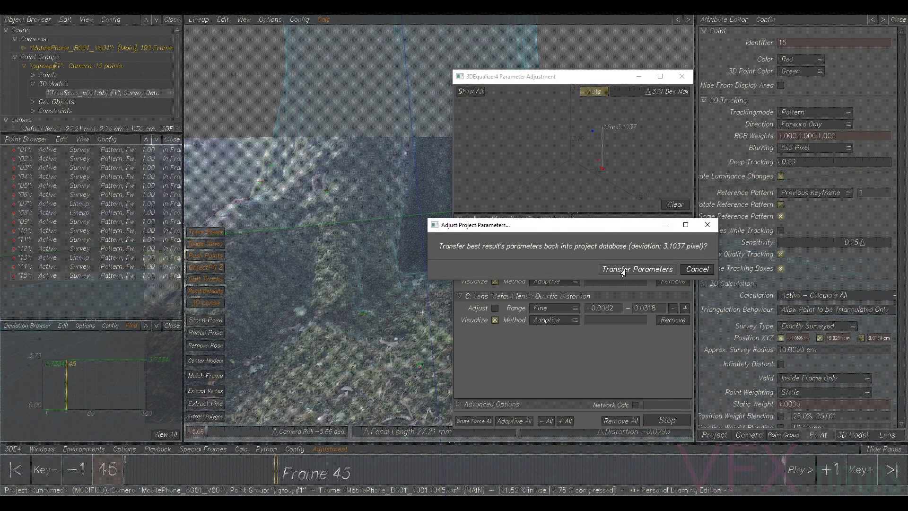
click(634, 269)
Adjust only the quartic distortion parameter and transfer the best result to the project.
click(495, 309)
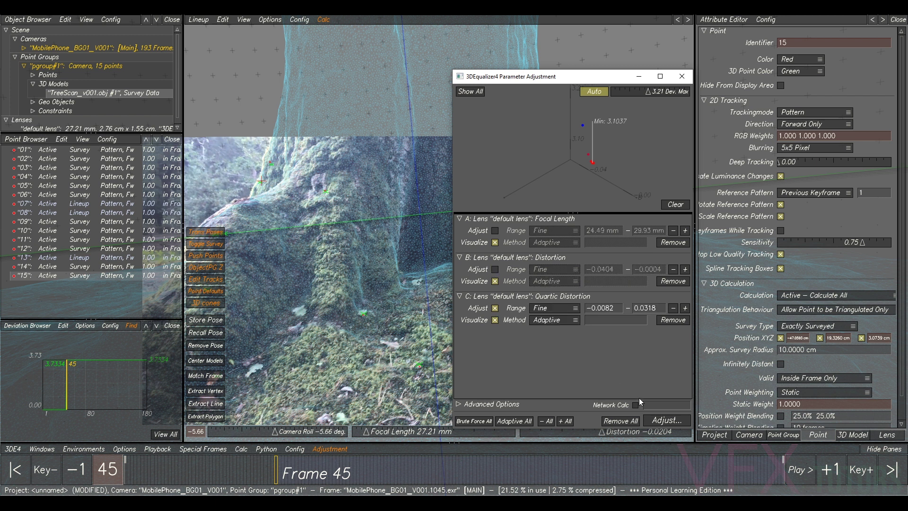
click(662, 422)
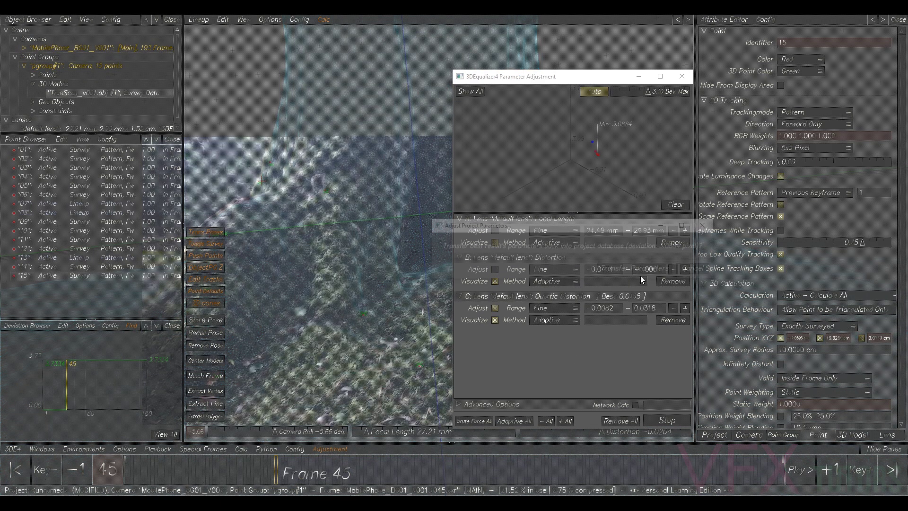
click(630, 272)
Run the focal length adjustment once more by itself, with quartic distortion excluded, and transfer the best parameters.
click(495, 308)
click(495, 230)
click(667, 420)
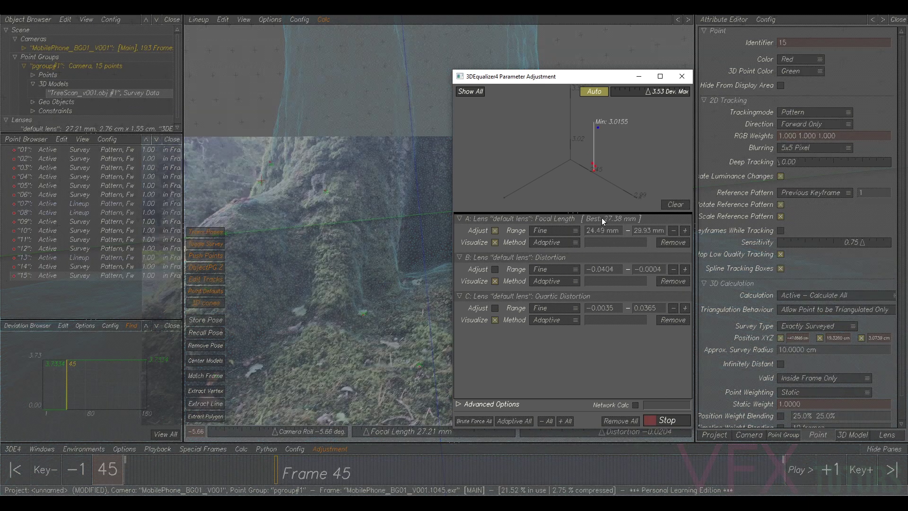
click(642, 271)
Recalculate the camera with the refined lens parameters and use the result.
click(349, 187)
key(alt+c)
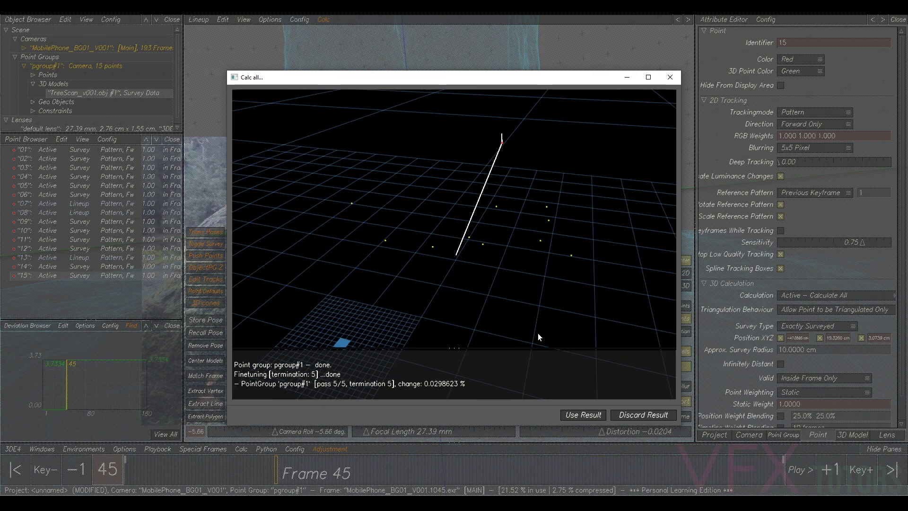
click(583, 415)
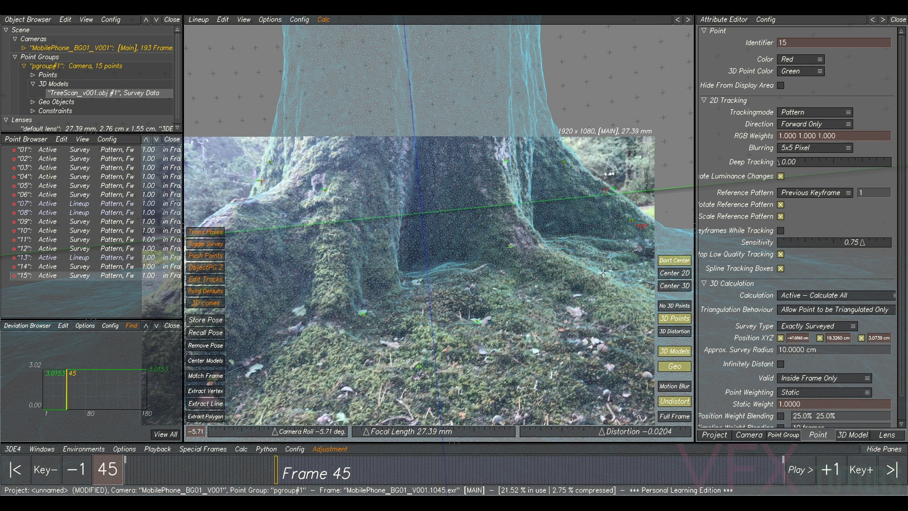
Delete the three lineup points 07, 08 and 13 from the point group.
middle_drag(327, 293, 367, 286)
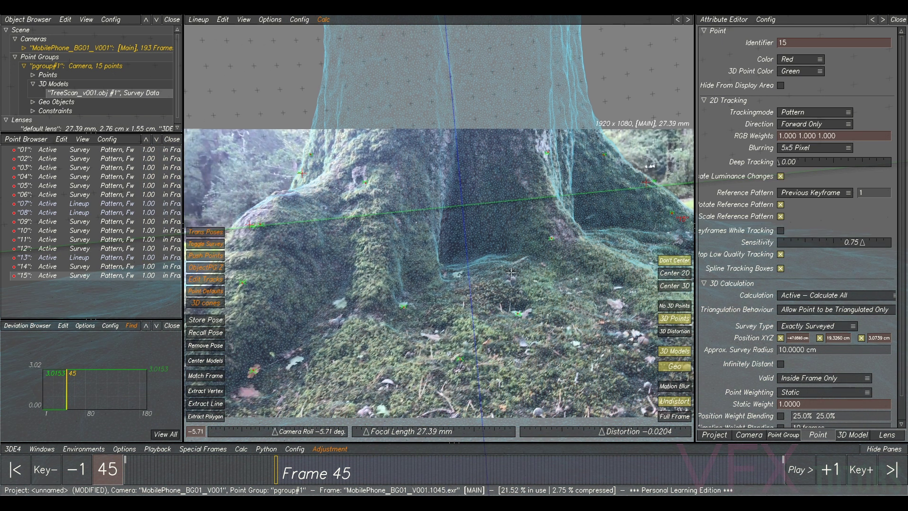
scroll(379, 317, down, 2)
middle_drag(380, 318, 426, 279)
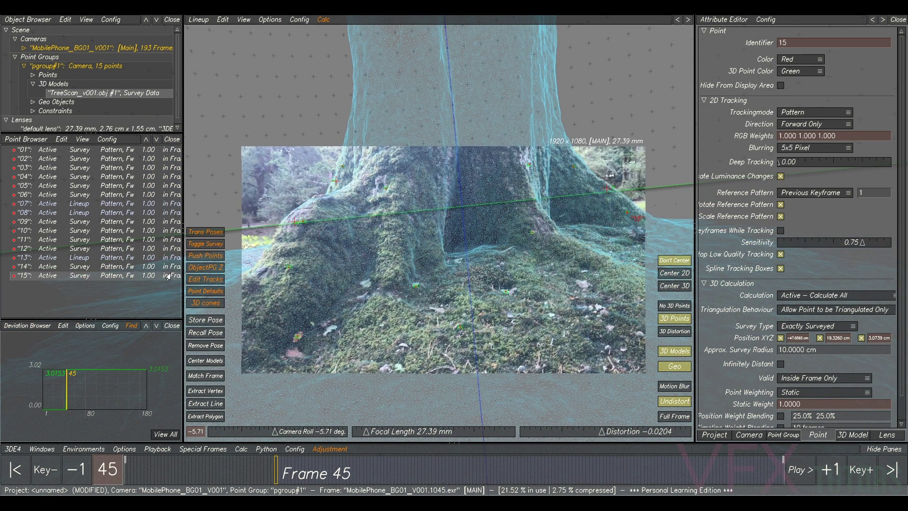
click(85, 259)
ctrl+click(107, 214)
ctrl+click(124, 205)
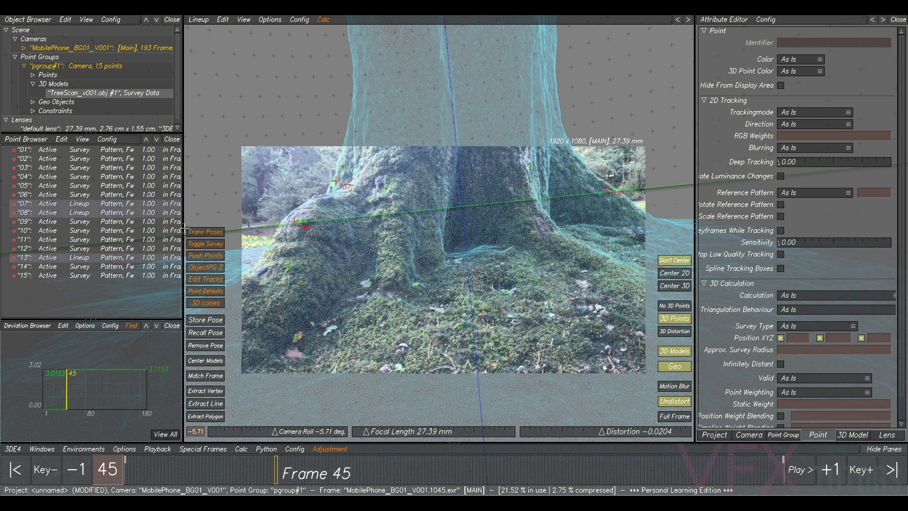
key(Delete)
click(470, 282)
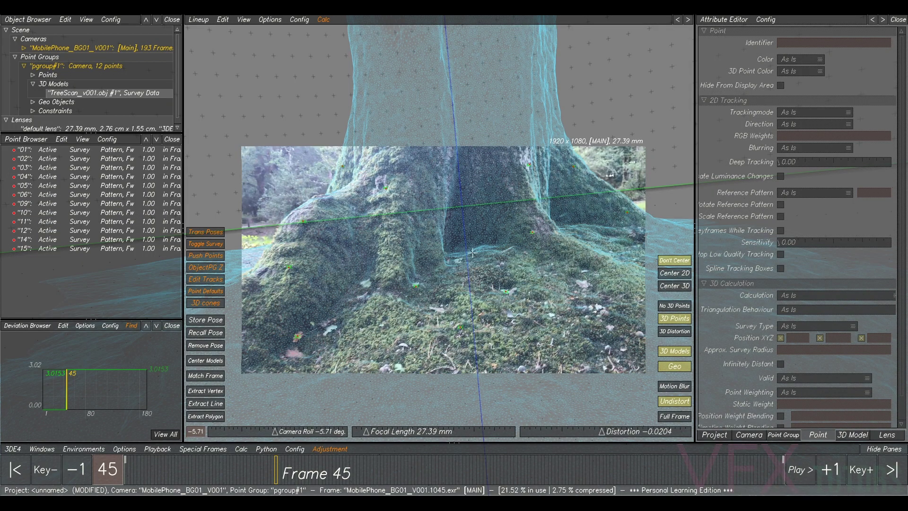
Store the camera pose at frame 45 and save the project as MobilePhone_cam_v001 in the MobilePhone Data folder.
click(212, 322)
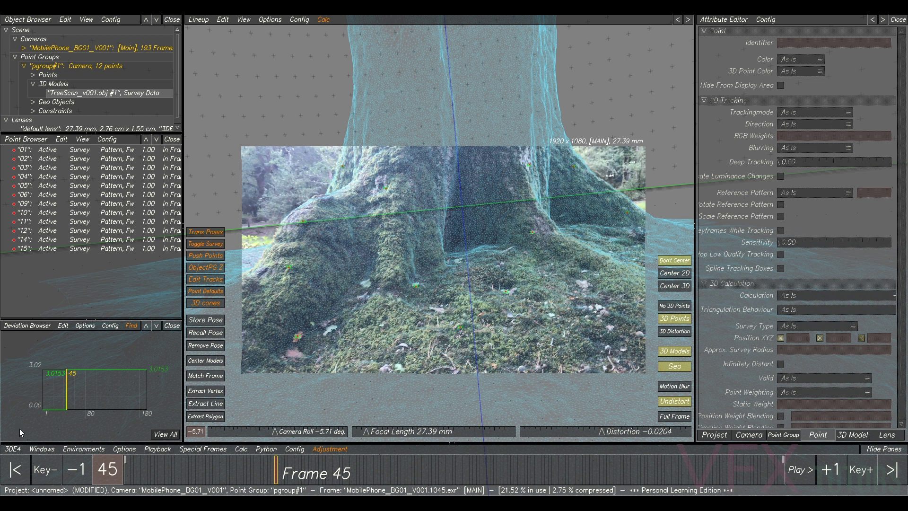
click(13, 448)
click(33, 392)
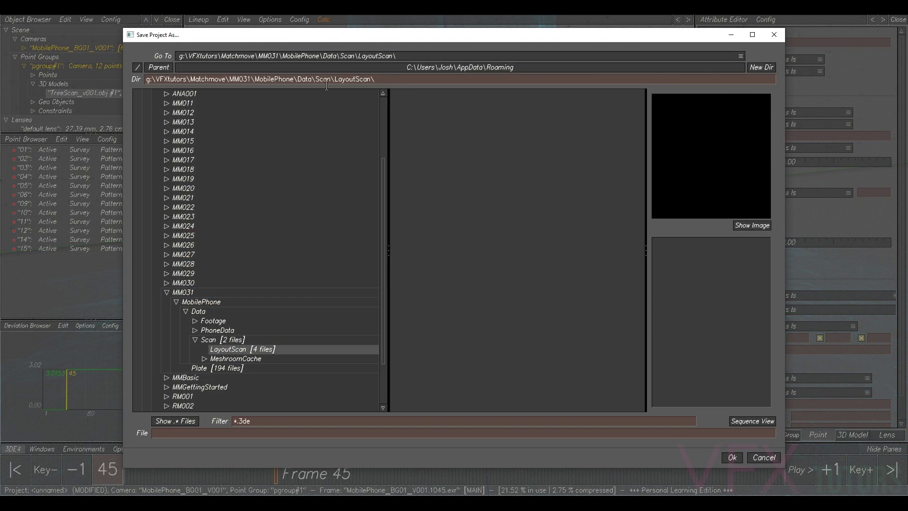
click(201, 312)
click(209, 433)
text(Mobile)
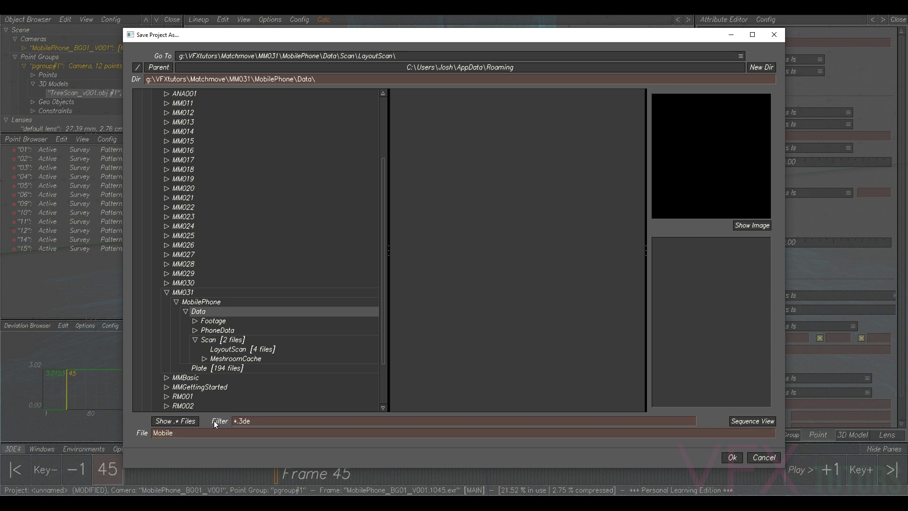
click(184, 434)
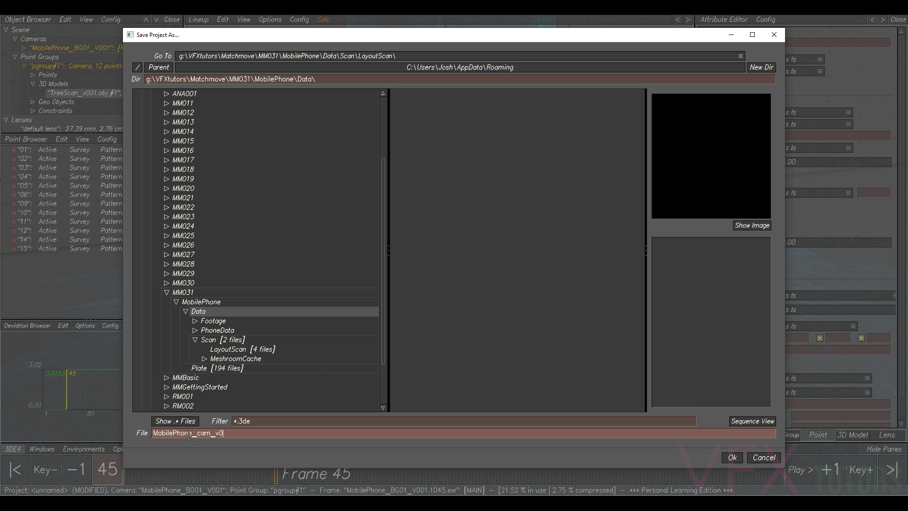
click(733, 458)
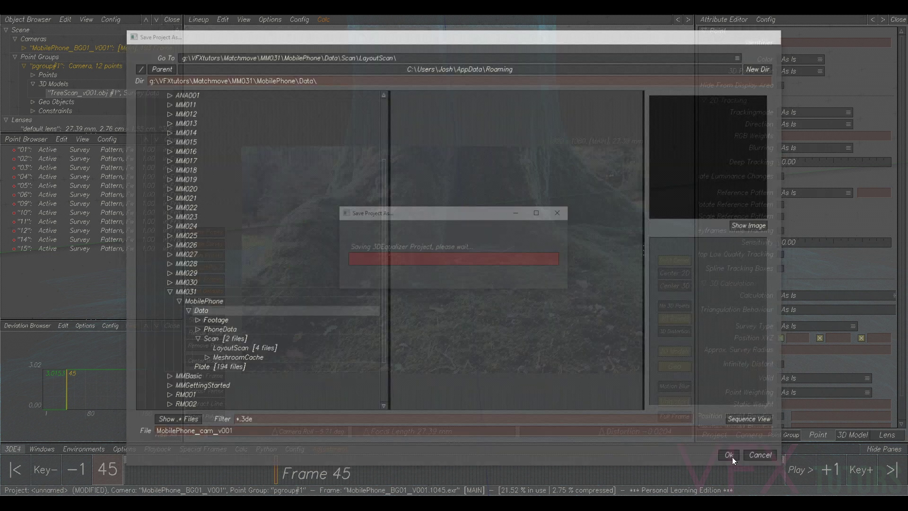
click(414, 227)
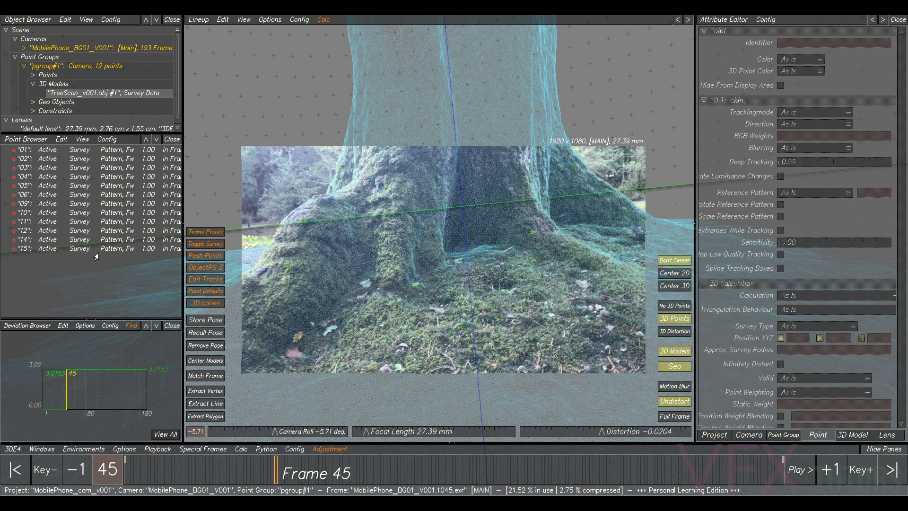
Set the color of all survey points, 01 through 15, to Gray.
click(121, 151)
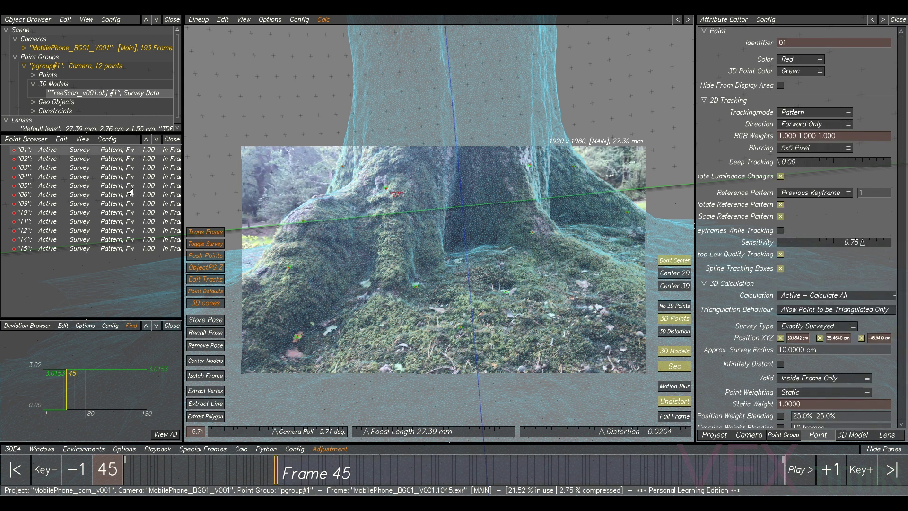
shift+click(118, 250)
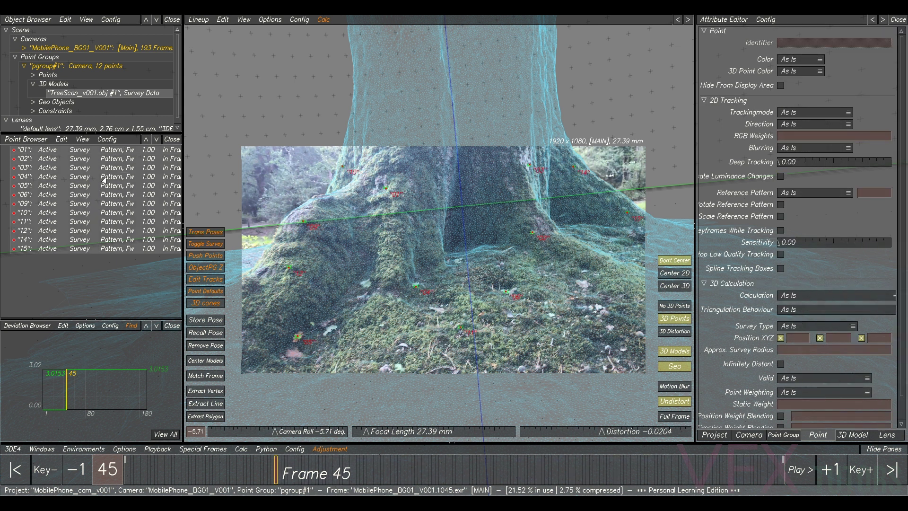
click(82, 139)
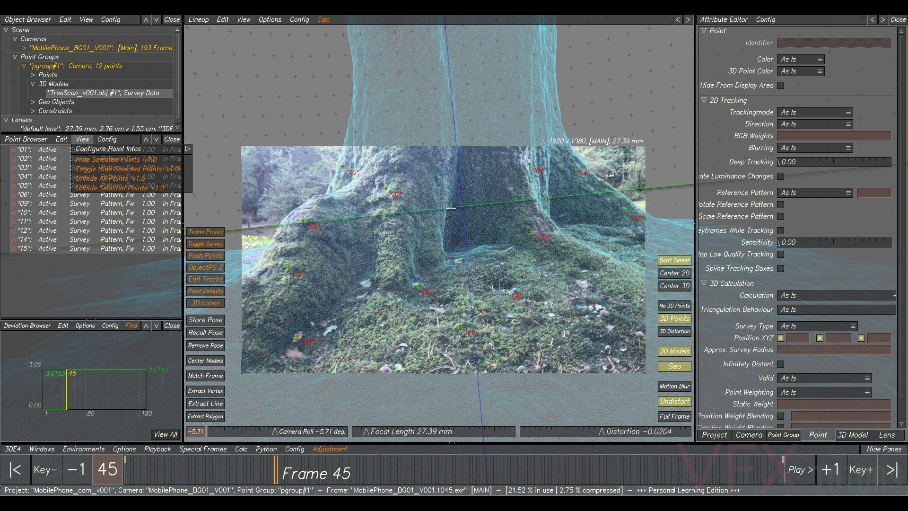
right_click(85, 225)
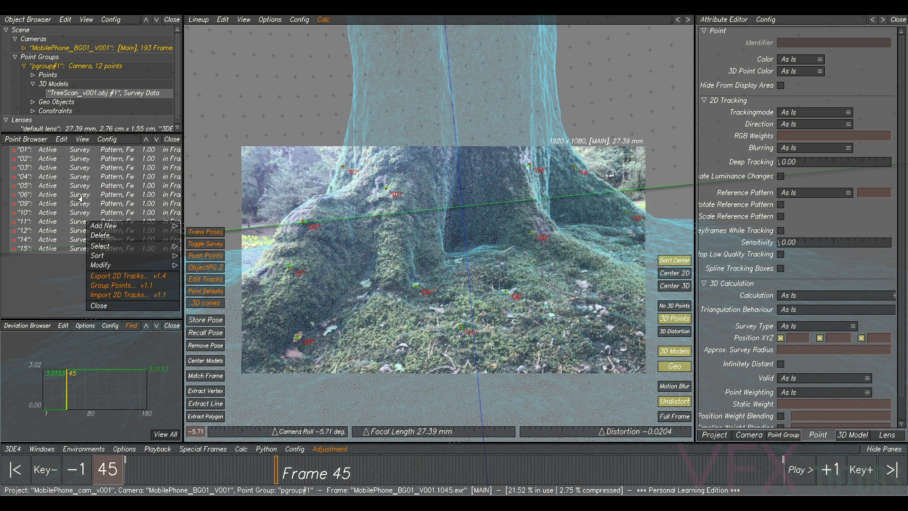
click(121, 267)
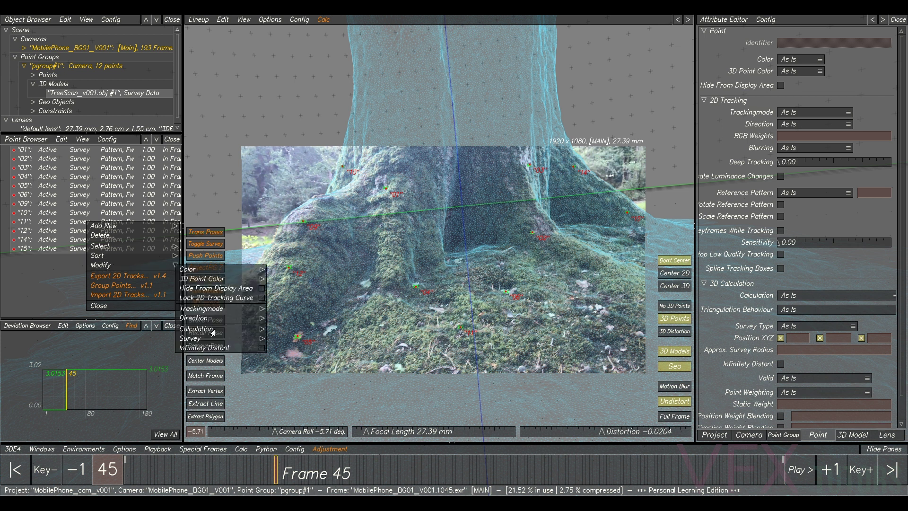
click(197, 271)
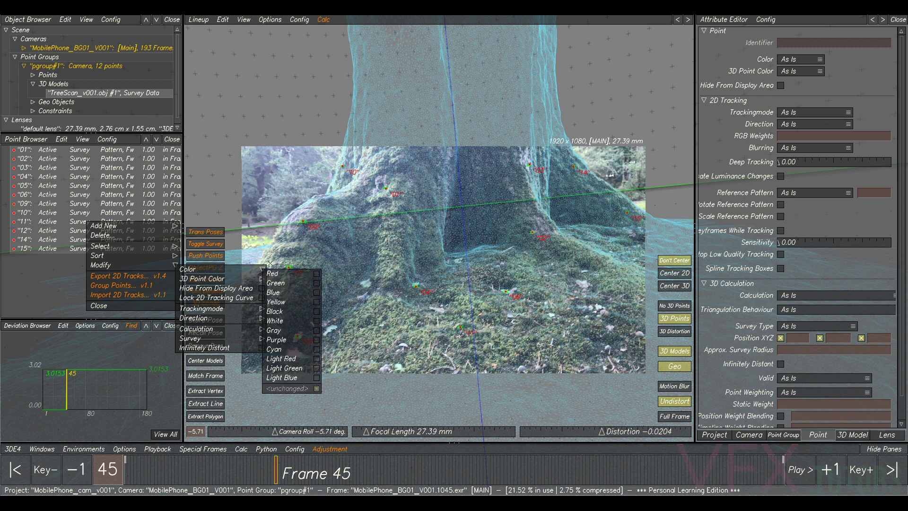
click(284, 332)
click(55, 271)
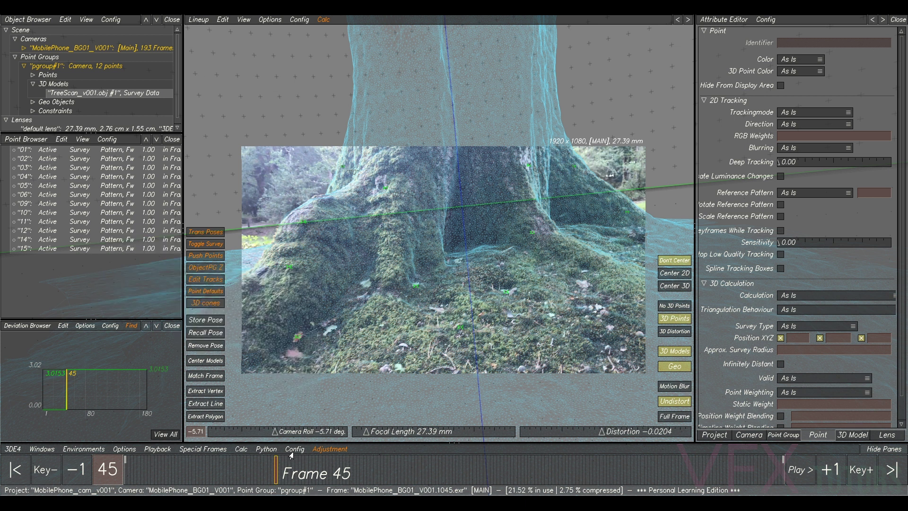
In Manual Tracking at frame 1, create a point on the pale spot beside the hollow and track it forward, centering the view in 2D.
key(F1)
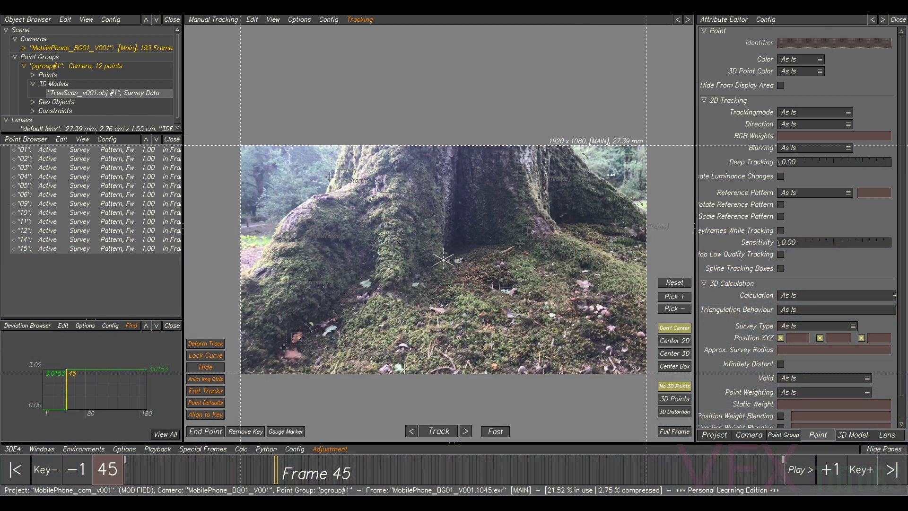
click(361, 407)
drag(275, 474, 126, 473)
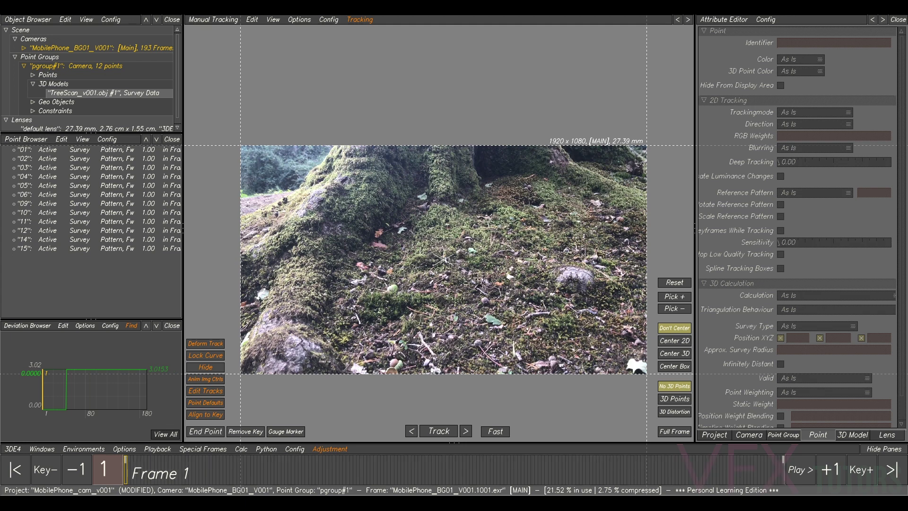
scroll(442, 259, up, 2)
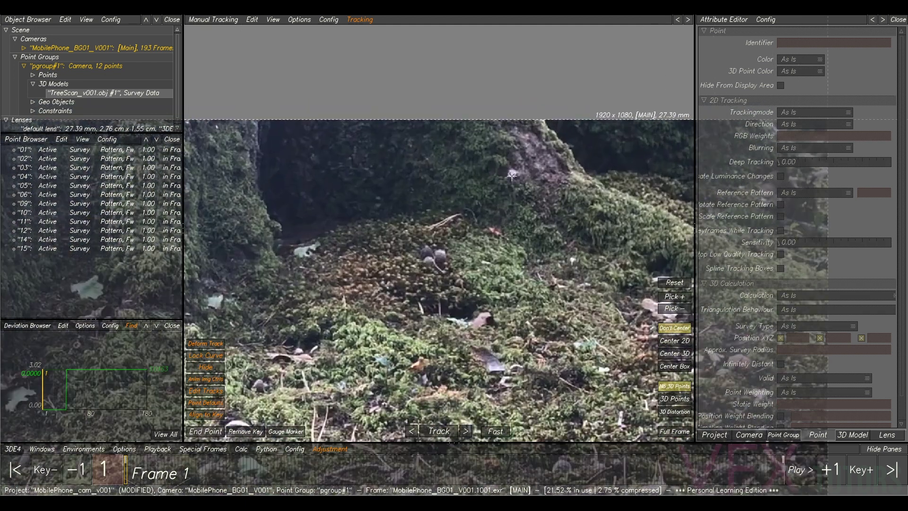
ctrl+click(514, 174)
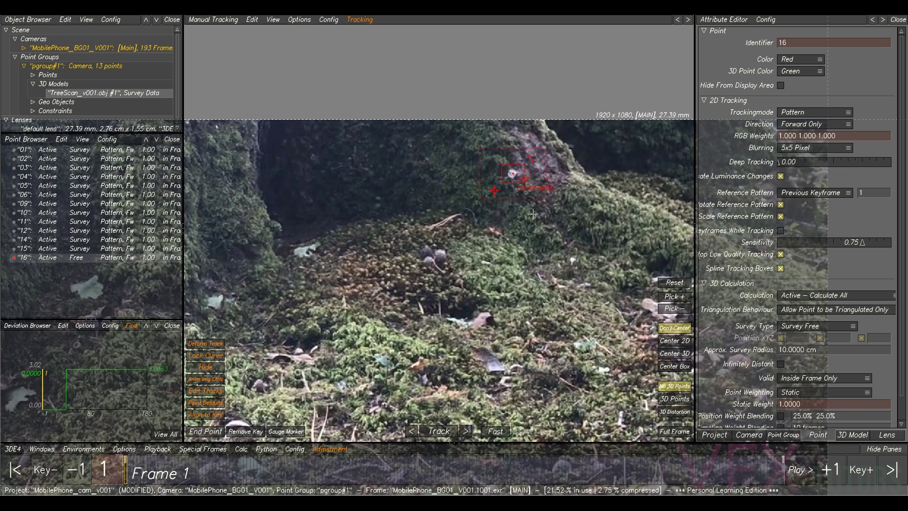
click(434, 432)
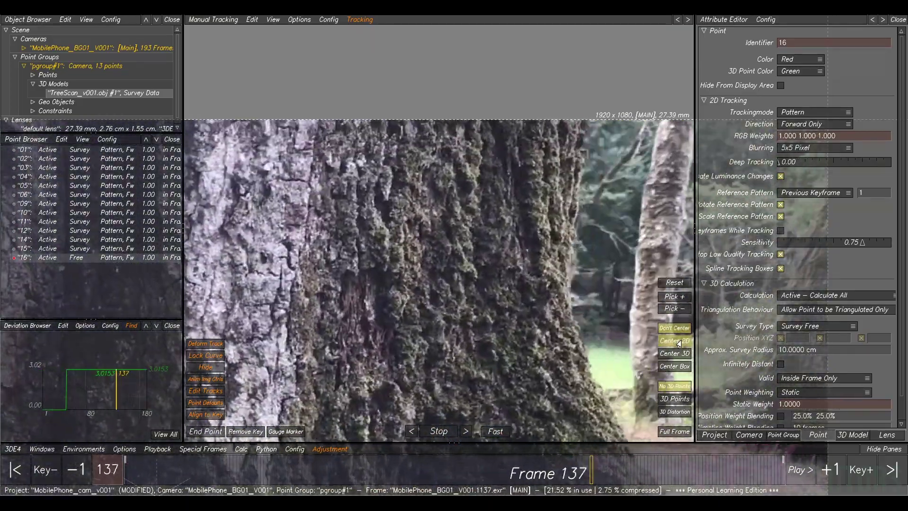
click(675, 340)
Return to frame 1, create a point on the mossy root beside the hollow, and track it forward.
mouse_move(758, 476)
mouse_down()
mouse_move(128, 461)
mouse_move(719, 416)
mouse_move(128, 412)
mouse_move(712, 402)
mouse_move(565, 391)
mouse_move(128, 399)
mouse_up()
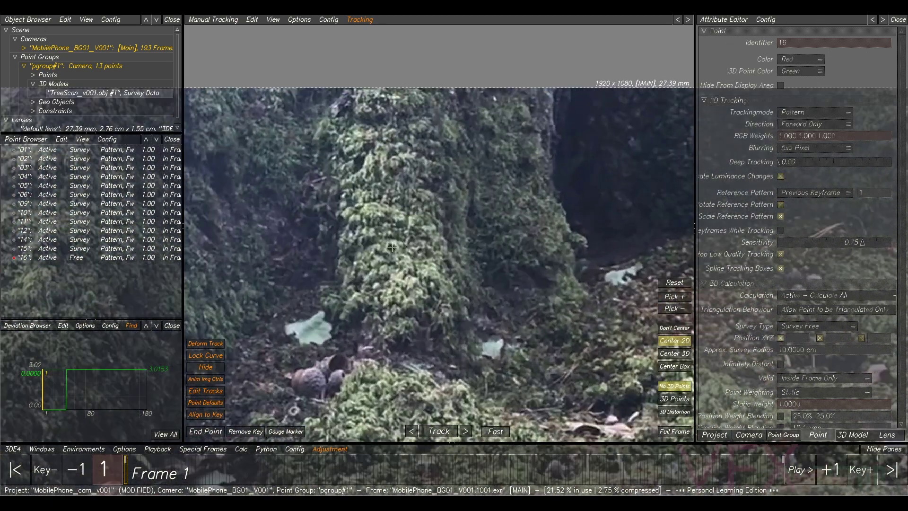
ctrl+click(392, 246)
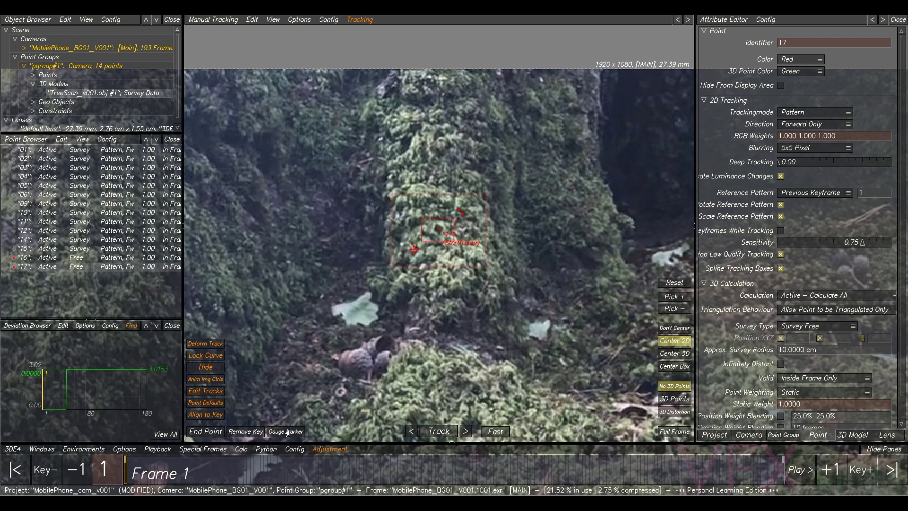
click(432, 432)
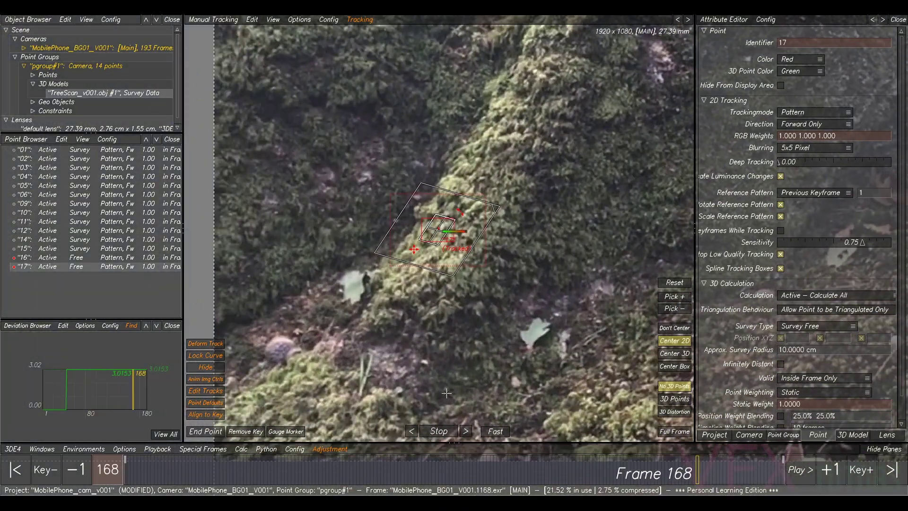
Return to frame 1 and create a point on the pale patch low on the large mossy root.
scroll(508, 197, down, 6)
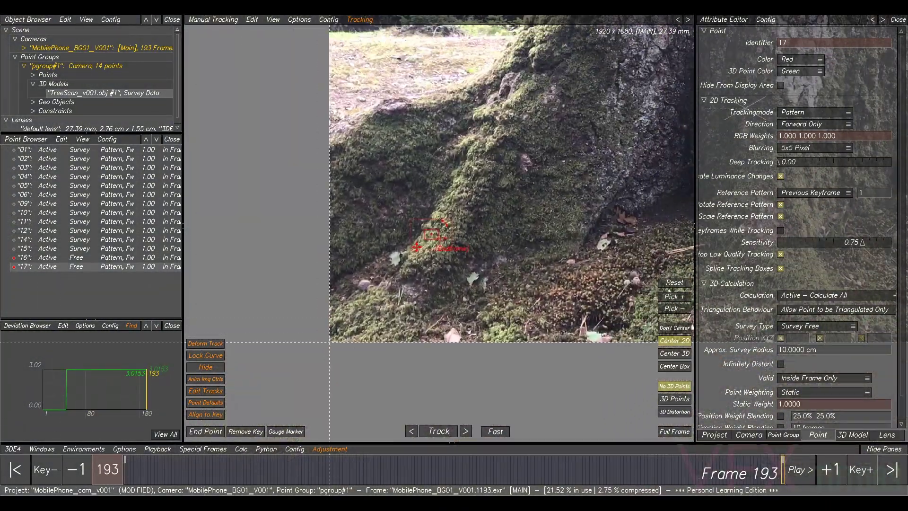
scroll(572, 345, down, 4)
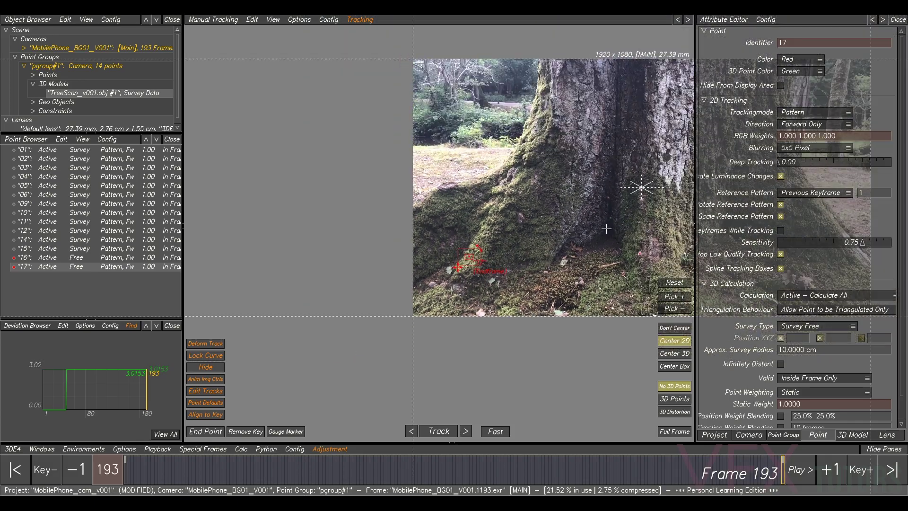
drag(775, 469, 4, 449)
click(350, 258)
middle_drag(350, 257, 394, 238)
scroll(394, 238, up, 5)
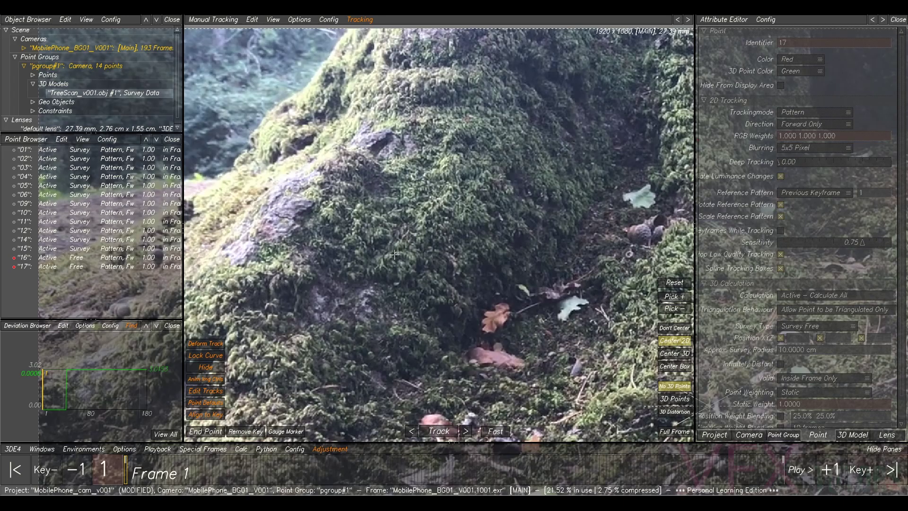
scroll(408, 210, up, 1)
middle_drag(393, 217, 438, 204)
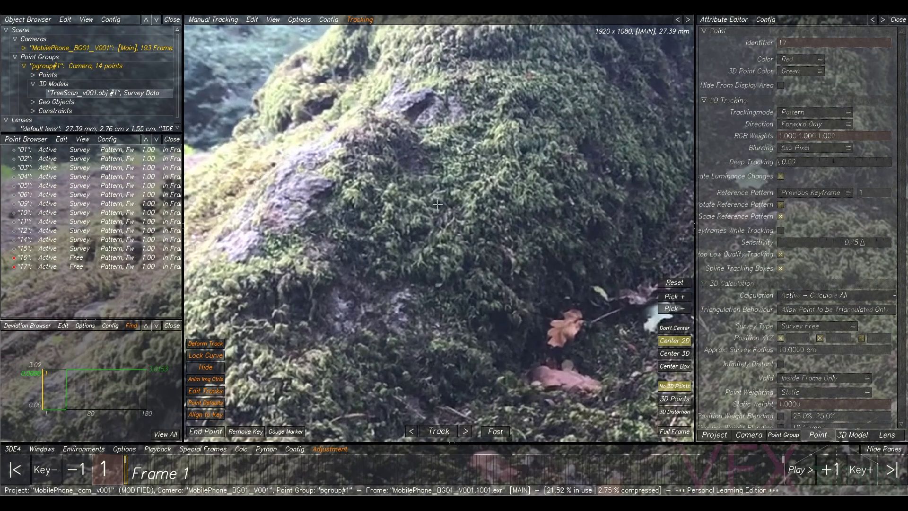
scroll(497, 200, down, 3)
middle_drag(662, 187, 578, 155)
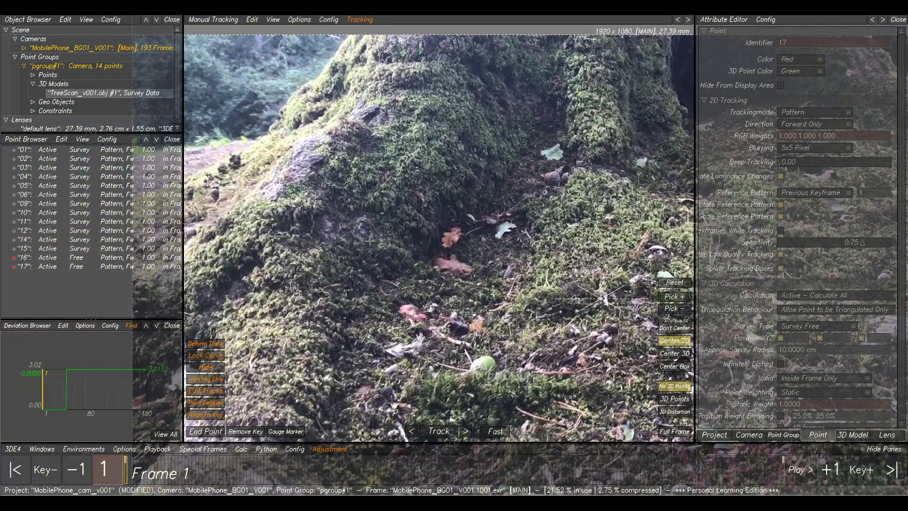
scroll(362, 226, up, 1)
ctrl+click(362, 221)
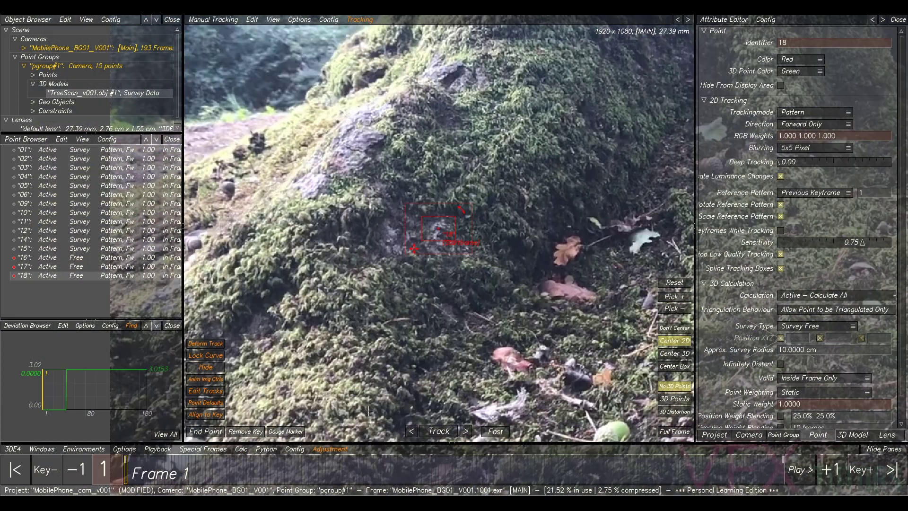
Track the mossy root's pale-patch point forward and set its end point at frame 42.
click(439, 431)
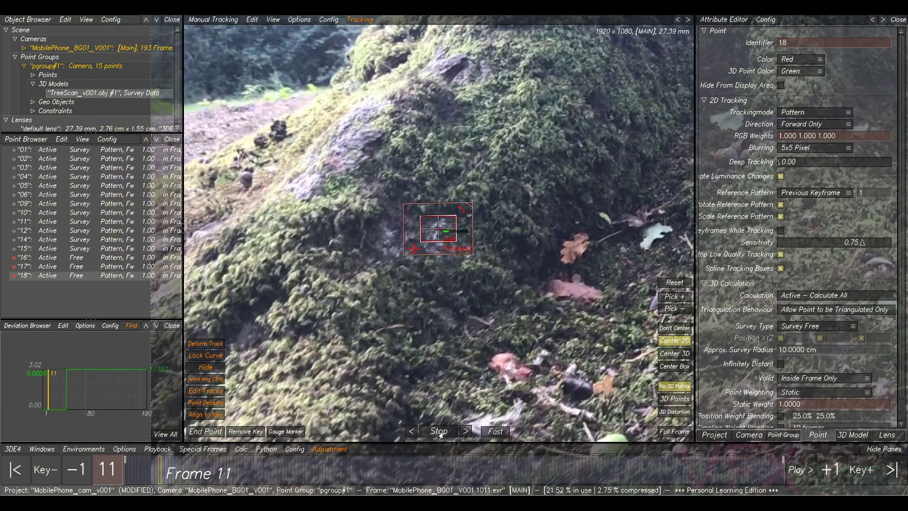
click(439, 432)
drag(268, 479, 266, 480)
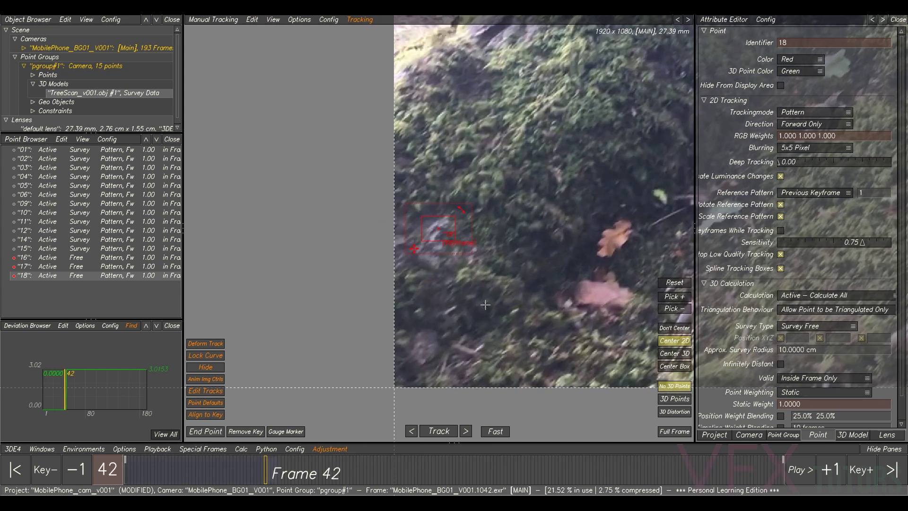
scroll(485, 304, down, 10)
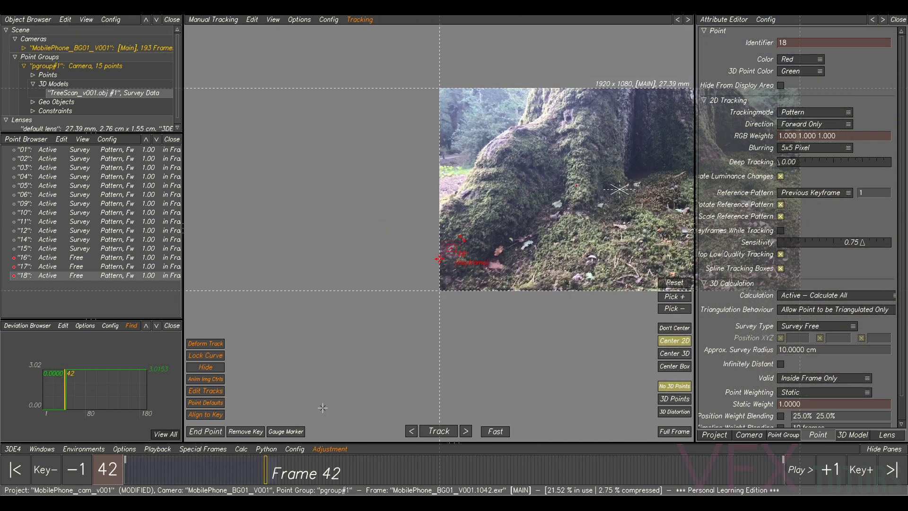
click(198, 434)
click(214, 434)
At frame 1, create a point on the white fragment on the ground beside the stone and enlarge its search area.
drag(272, 458, 126, 467)
scroll(474, 262, up, 4)
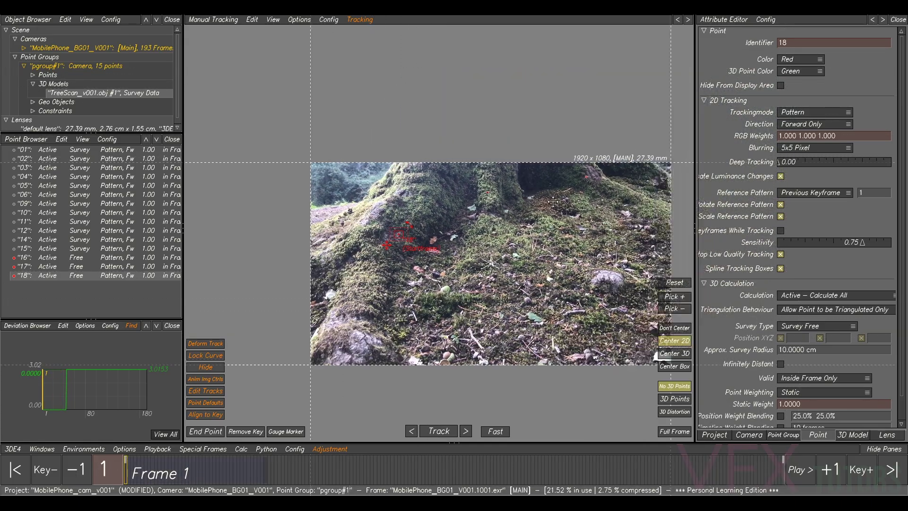
scroll(474, 261, up, 3)
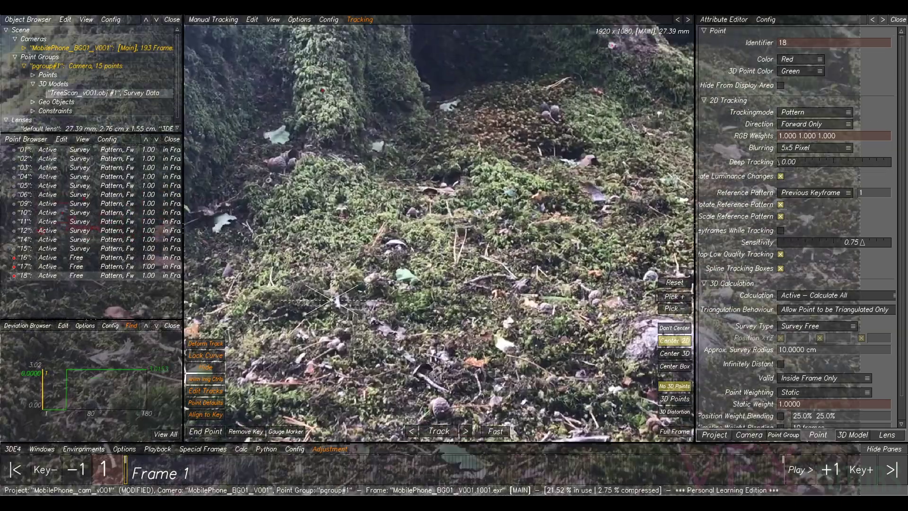
ctrl+click(510, 330)
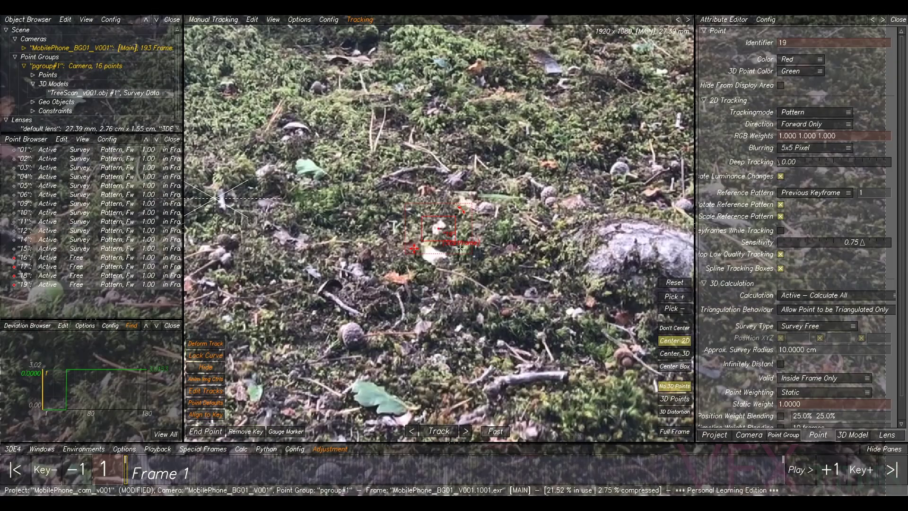
drag(424, 240, 428, 240)
drag(478, 201, 502, 186)
Track the white ground fragment forward and set its end point at frame 36.
click(440, 431)
drag(250, 479, 245, 479)
click(205, 431)
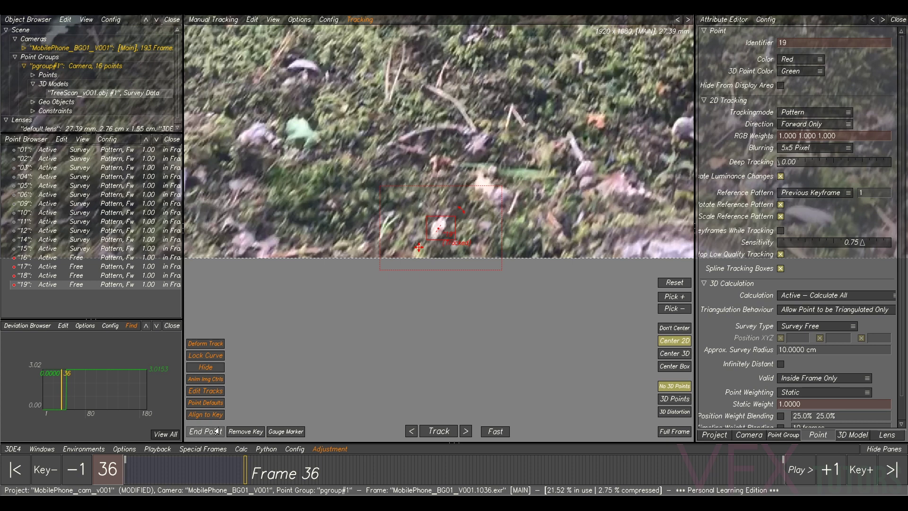
scroll(606, 122, down, 5)
middle_drag(605, 122, 550, 196)
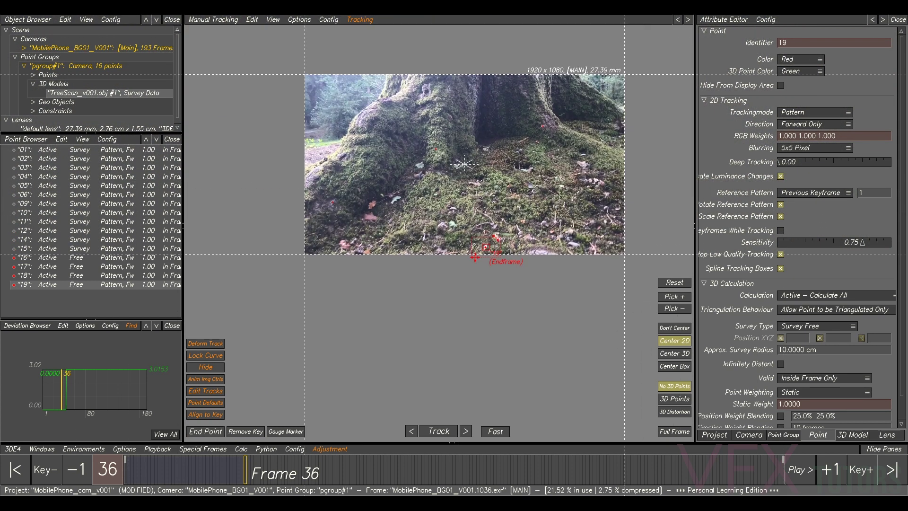
At frame 1, create a point on the dark rocky spot atop the mossy root, adjust its tracking box, track forward, and end it at frame 51.
drag(244, 476, 53, 466)
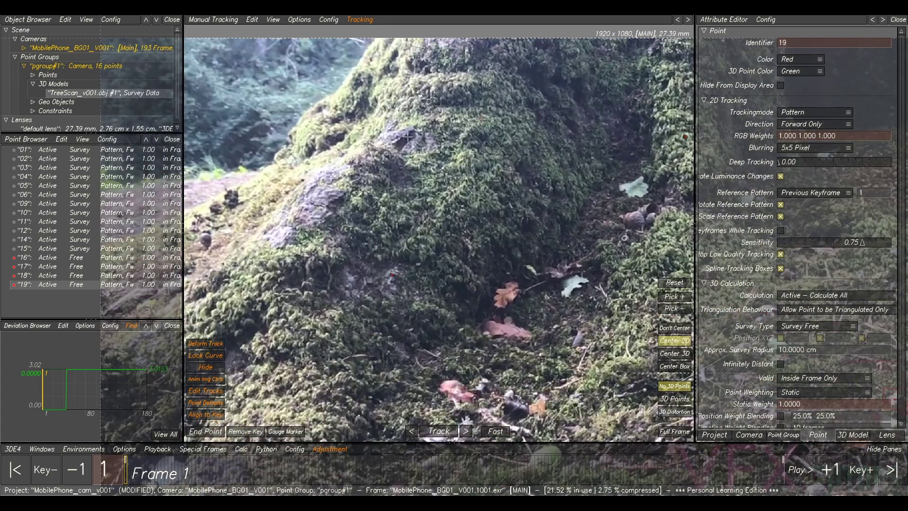
ctrl+click(416, 132)
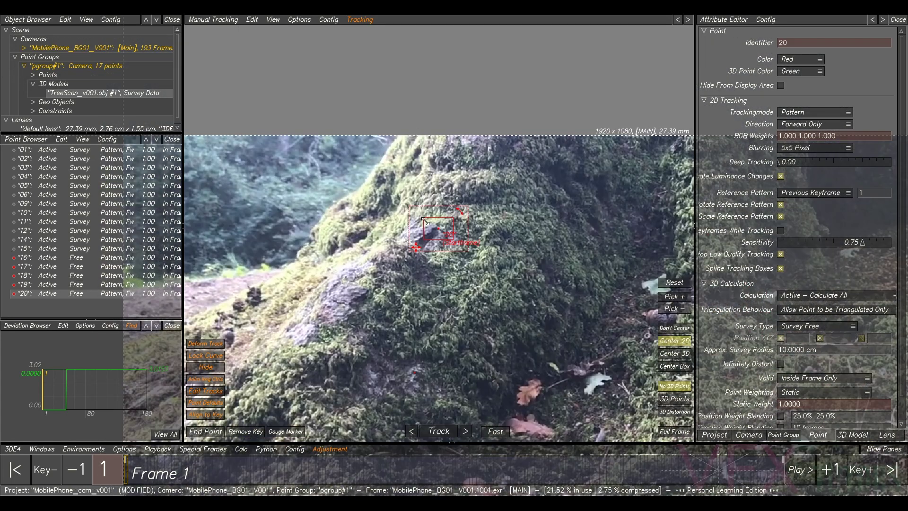
drag(423, 216, 448, 238)
click(446, 433)
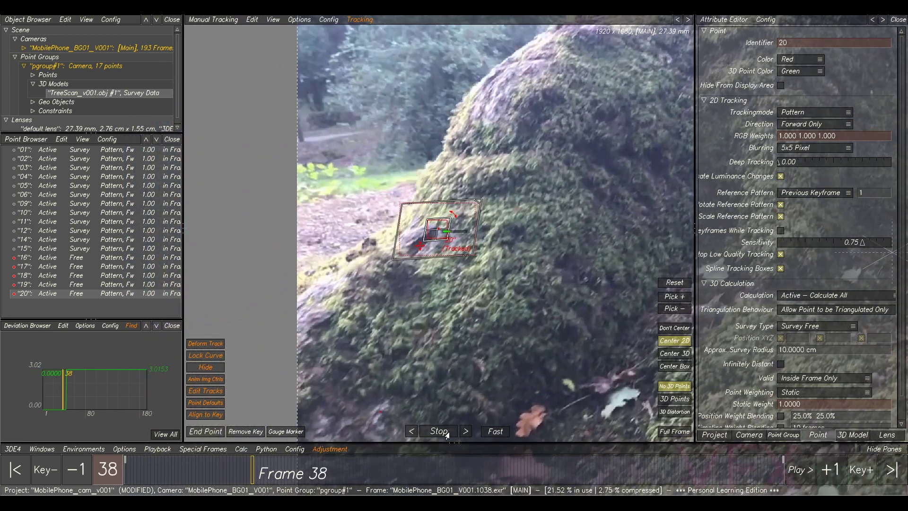
click(204, 431)
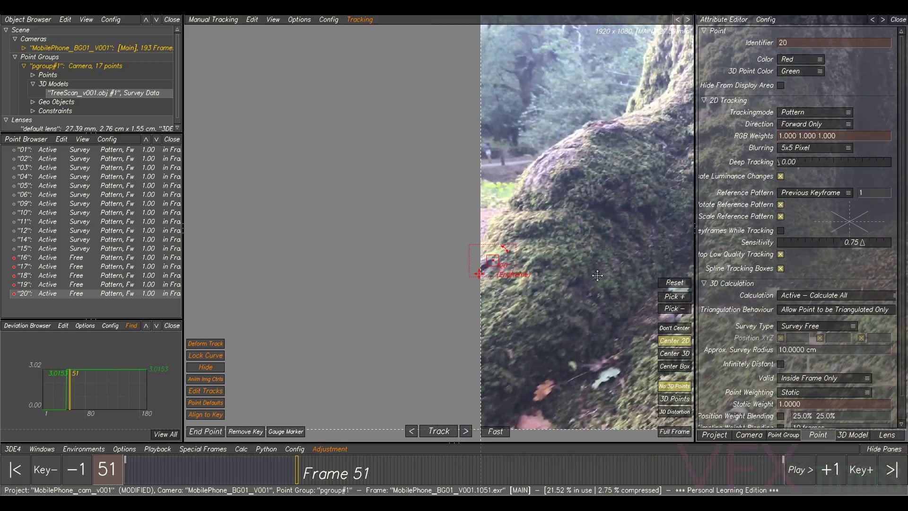
At frame 1, create a point on the pale leaf fragment on the ground behind the stone, track it forward, and end it at frame 73.
drag(300, 462, 125, 460)
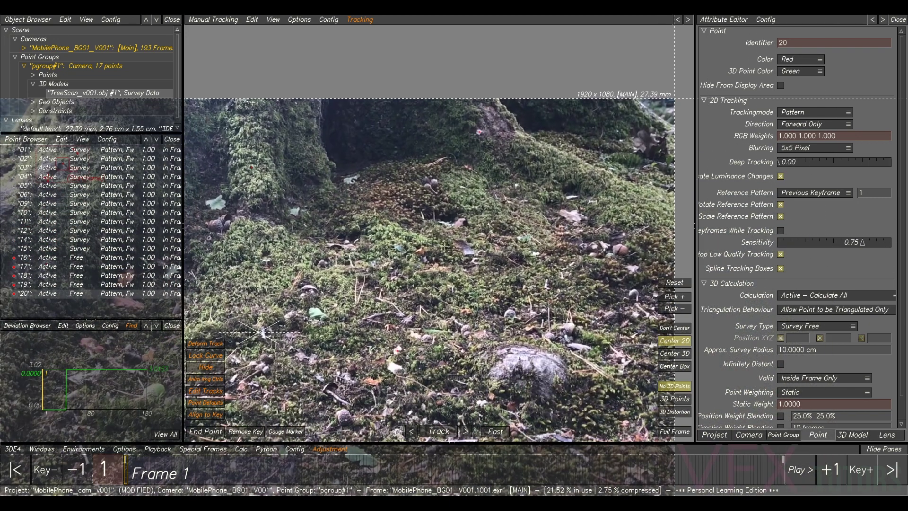
mouse_move(460, 301)
middle_down()
mouse_move(480, 321)
mouse_move(478, 301)
middle_up()
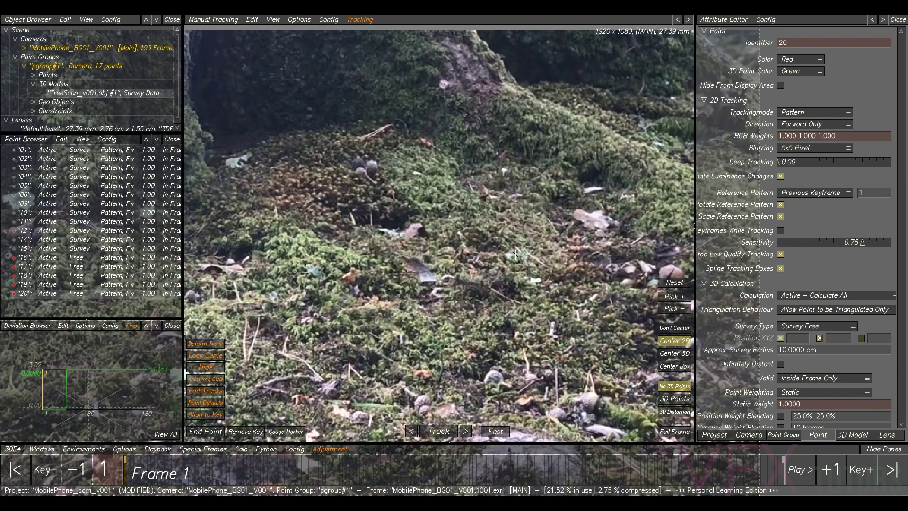
ctrl+click(517, 257)
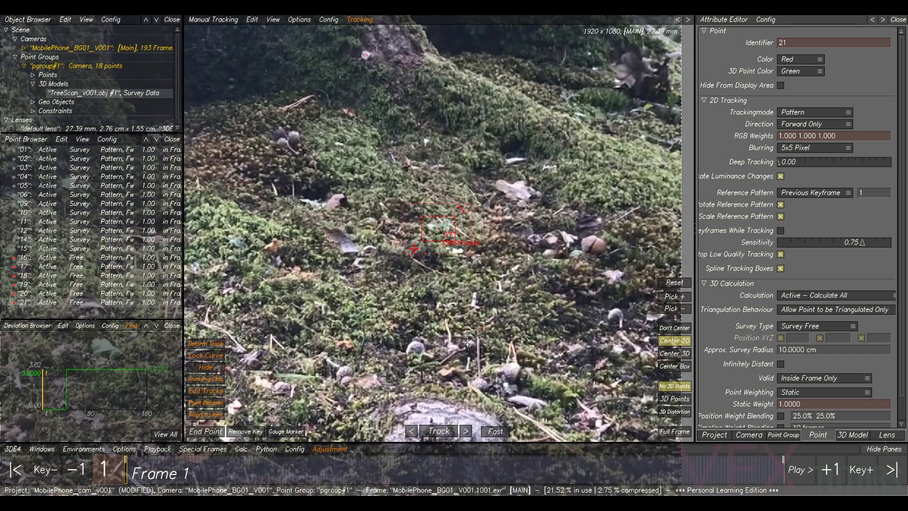
click(447, 431)
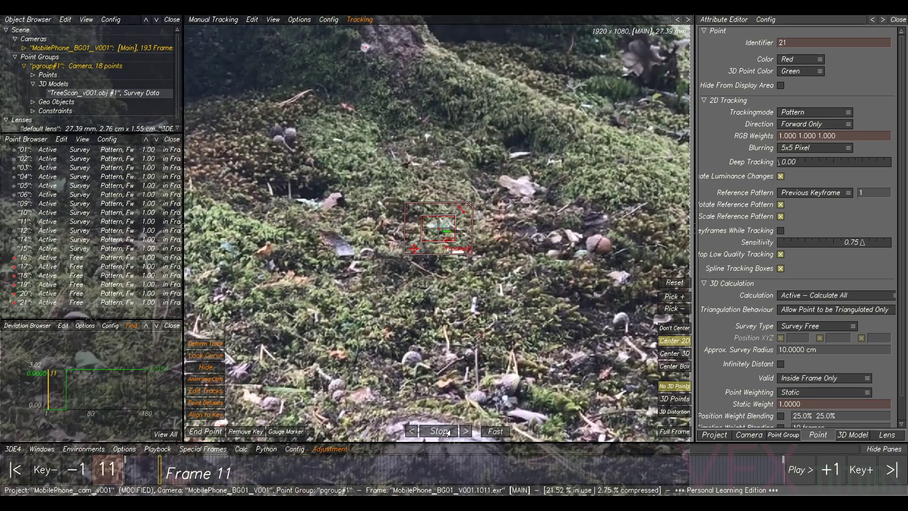
click(443, 432)
drag(299, 469, 277, 468)
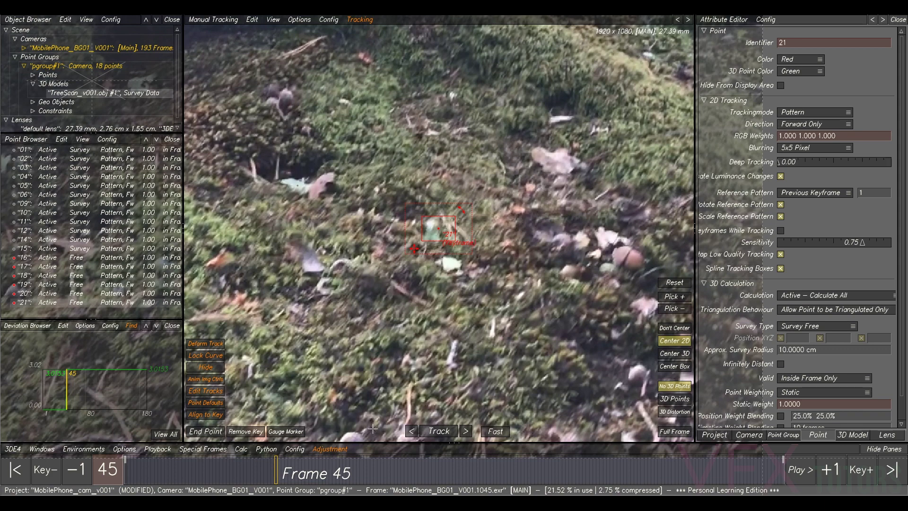
click(439, 431)
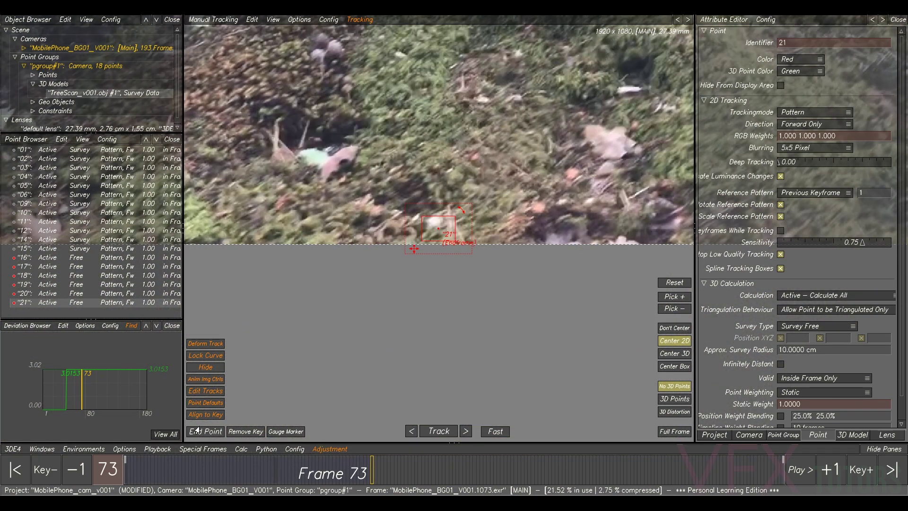
scroll(478, 194, down, 10)
middle_drag(570, 217, 531, 354)
At frame 1, create a point on the pale speck on the moss mound before the root, track it forward, and end it at frame 59.
drag(368, 467, 105, 458)
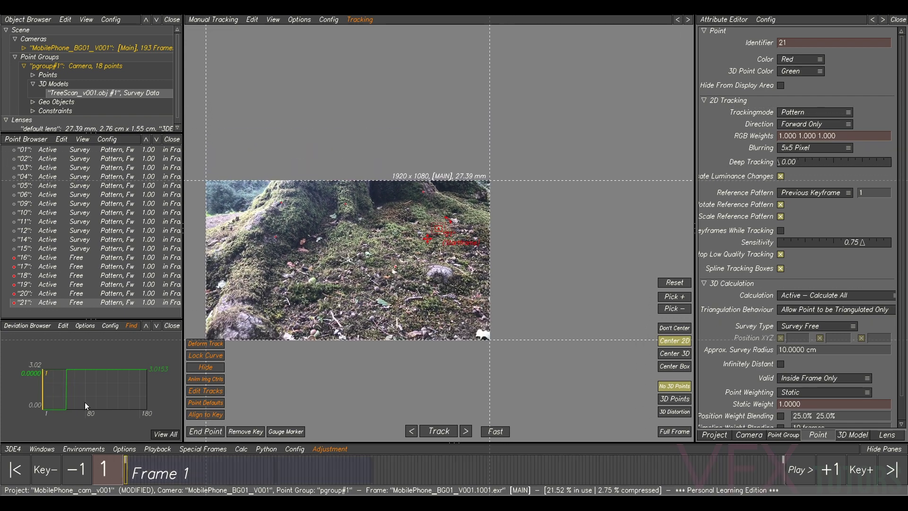
scroll(344, 244, up, 5)
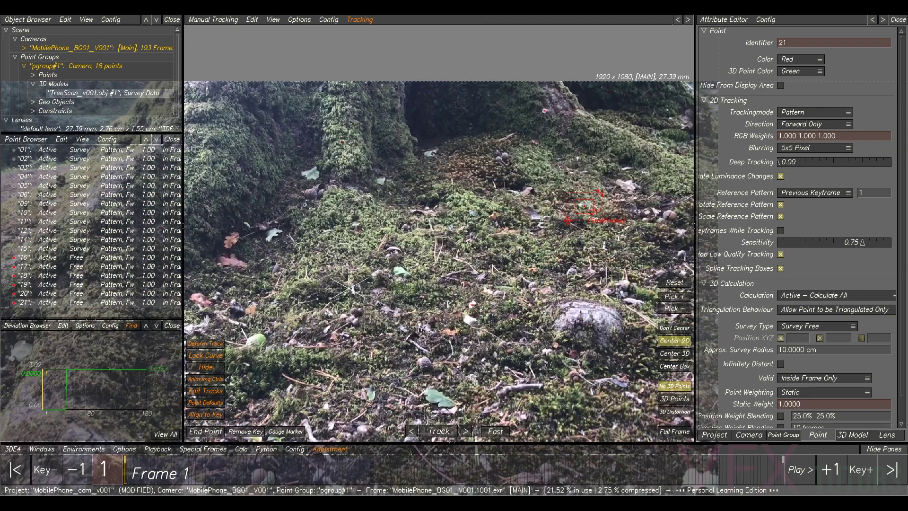
scroll(350, 237, up, 2)
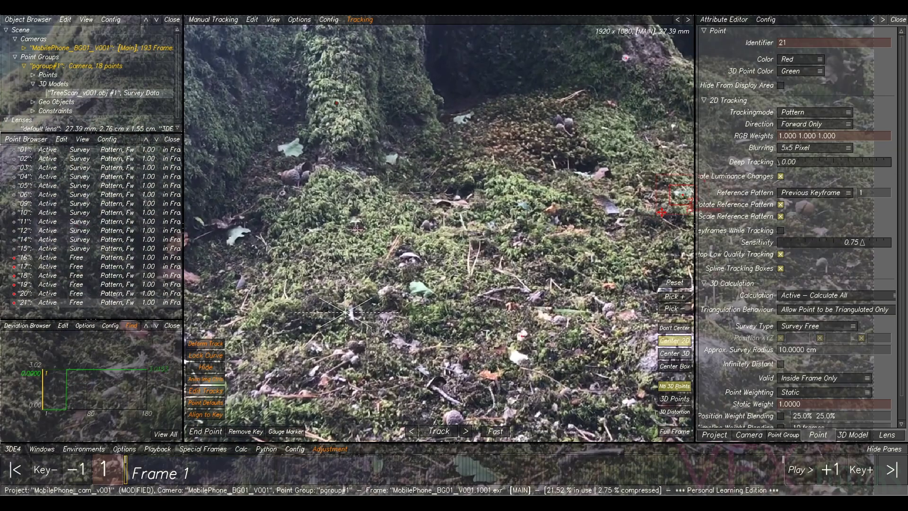
ctrl+click(354, 221)
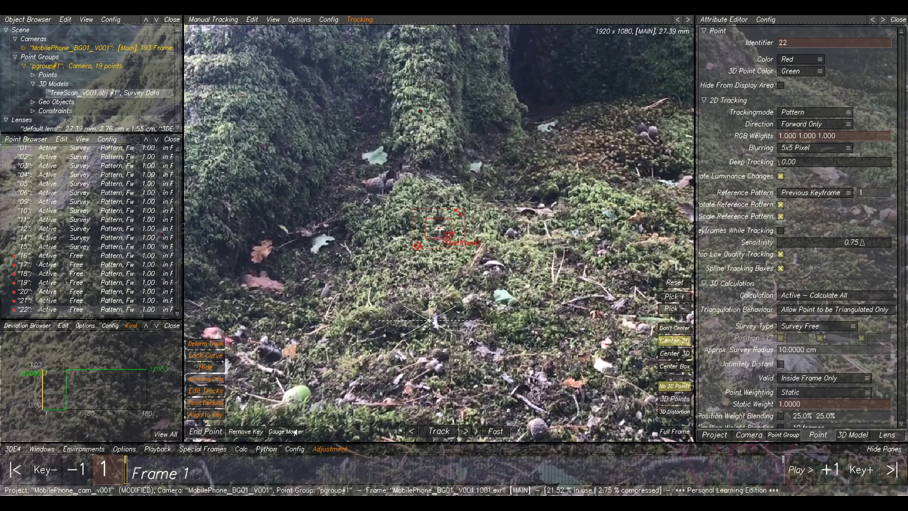
click(439, 432)
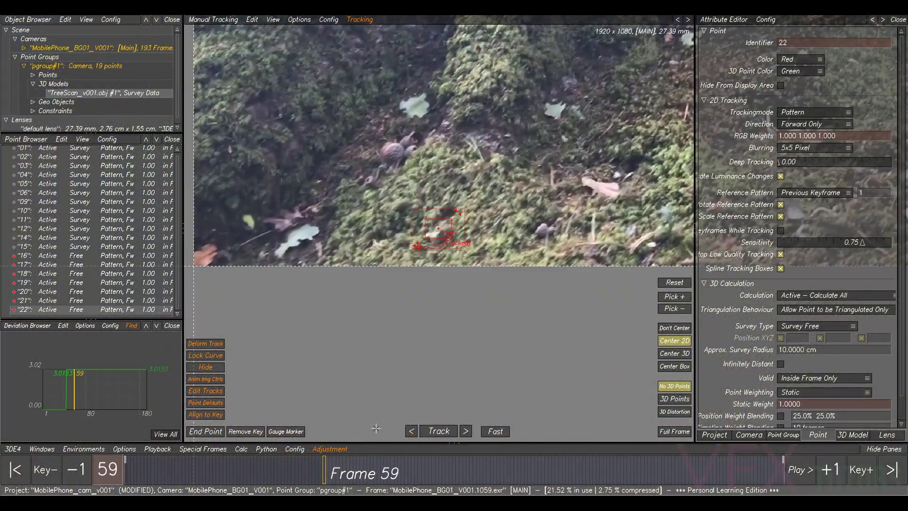
click(205, 431)
scroll(330, 385, down, 5)
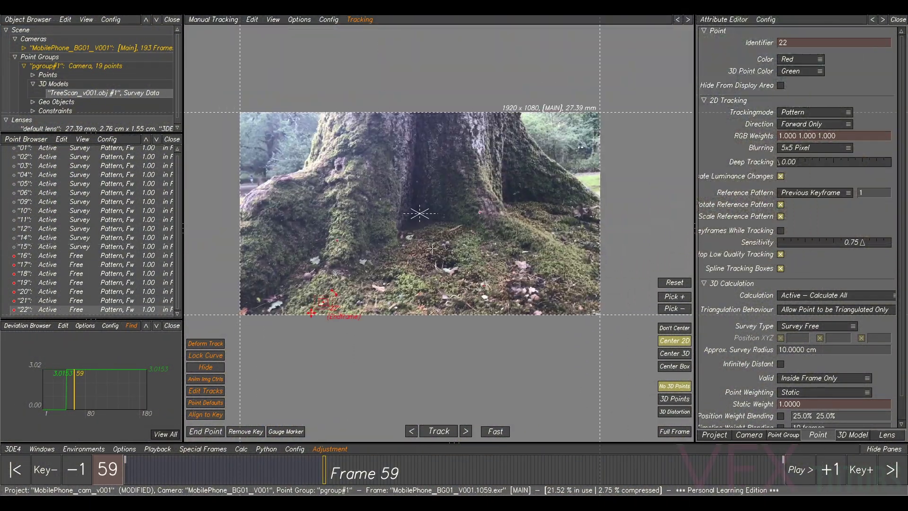
Go to frame 193 and create a backward-tracking point on the trunk where the moss meets the bark.
drag(319, 477, 74, 448)
drag(149, 475, 785, 470)
scroll(507, 182, up, 3)
middle_drag(506, 182, 493, 201)
scroll(491, 199, up, 3)
middle_drag(411, 96, 476, 123)
scroll(472, 122, up, 4)
middle_drag(354, 194, 380, 164)
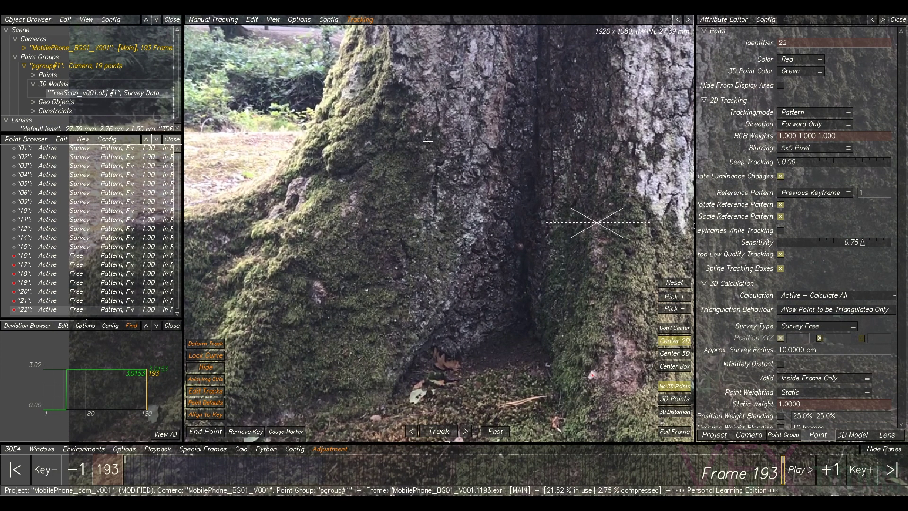
ctrl+click(416, 130)
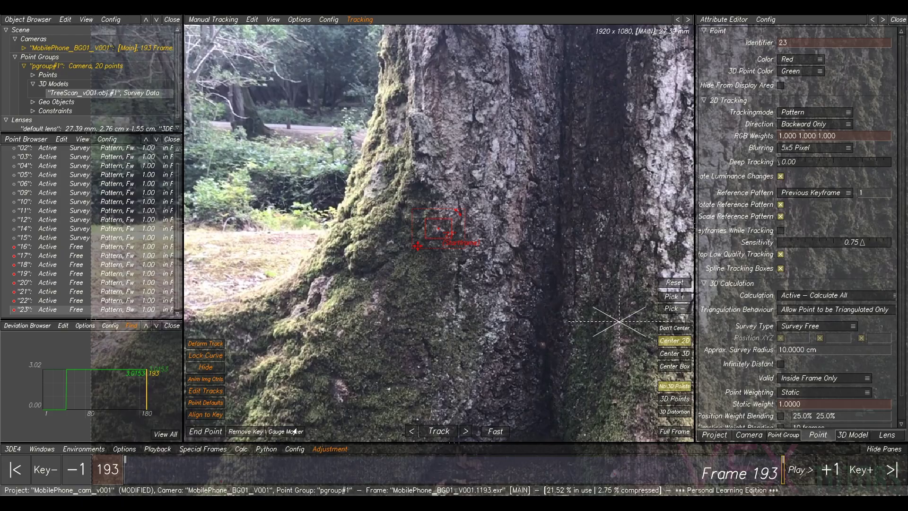
Track the trunk's moss-edge point backward and set its end point at frame 50.
click(441, 435)
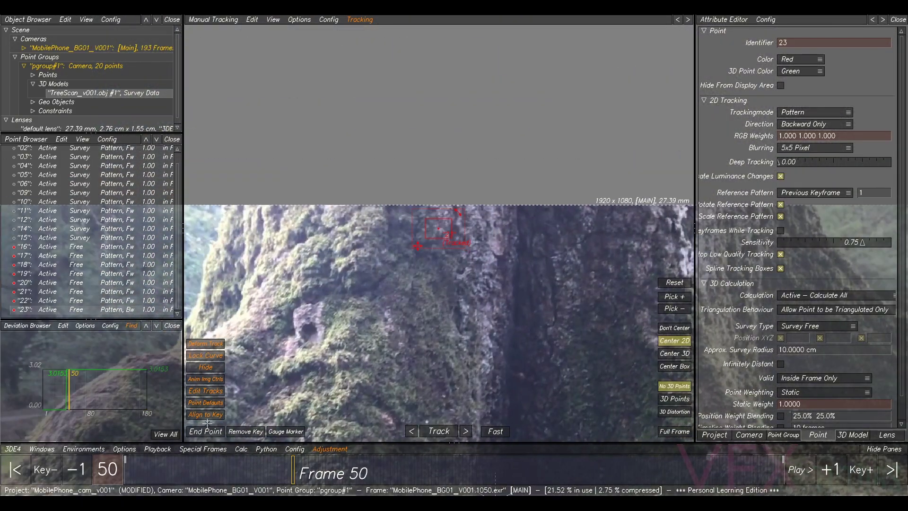
click(207, 430)
scroll(480, 406, down, 3)
middle_drag(479, 406, 448, 327)
At frame 193, create a backward-tracking point on the left edge of the pale bark patch, track it, and end it at frame 41.
drag(299, 470, 785, 470)
scroll(568, 230, up, 4)
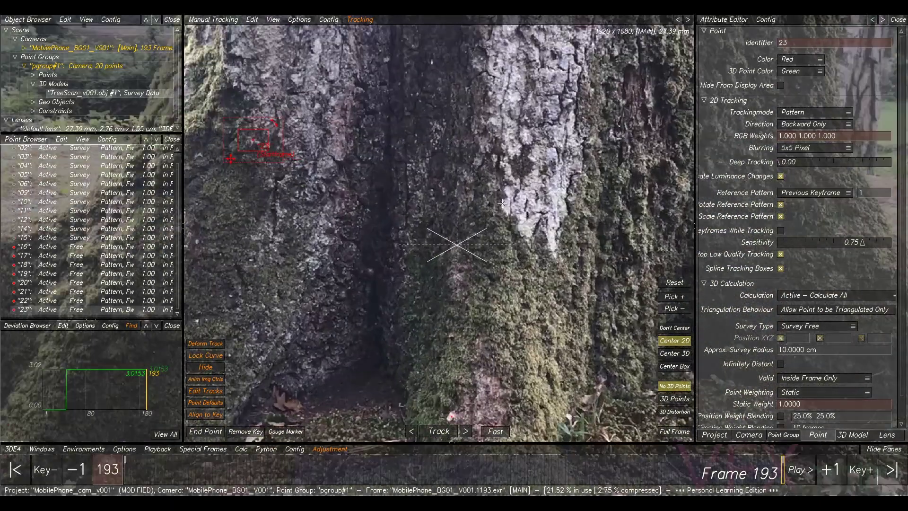
ctrl+click(504, 207)
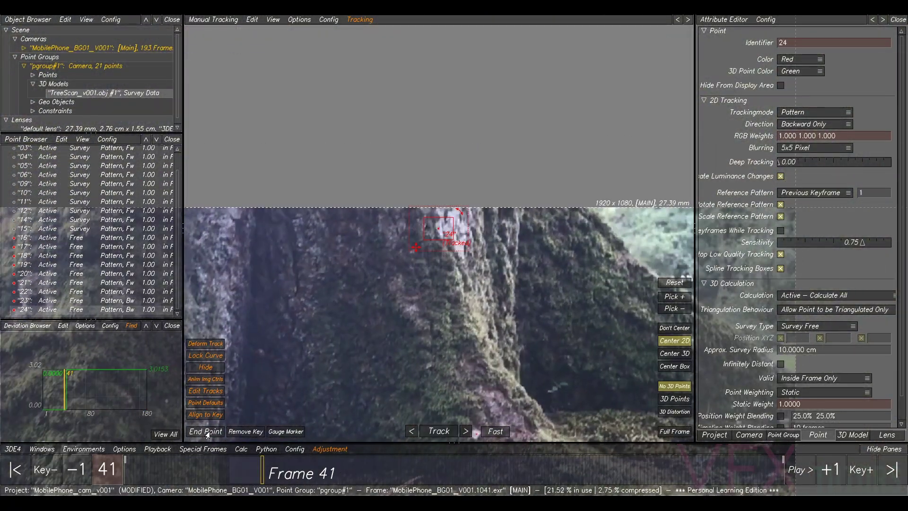
click(206, 434)
At frame 1, create a point inside the dark hollow between the roots and track it forward to frame 193.
right_drag(208, 433, 230, 479)
drag(273, 474, 126, 470)
right_drag(426, 264, 453, 188)
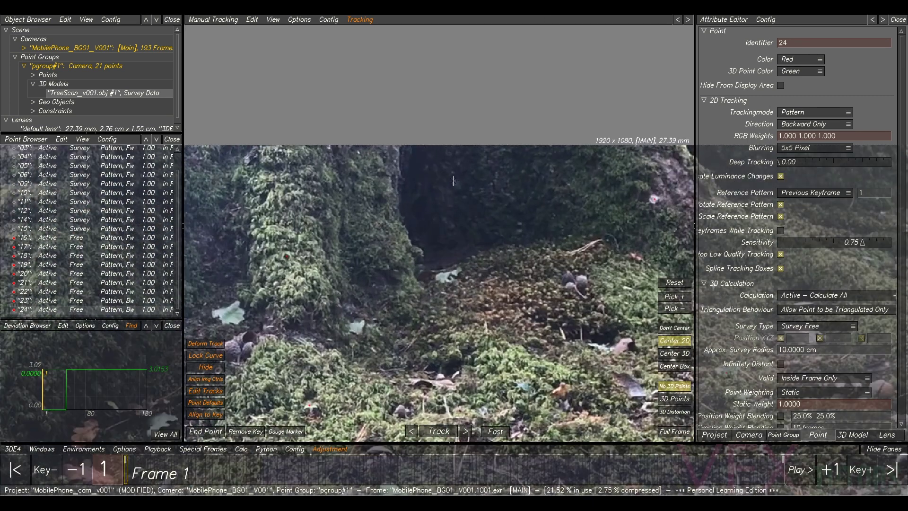
ctrl+click(454, 182)
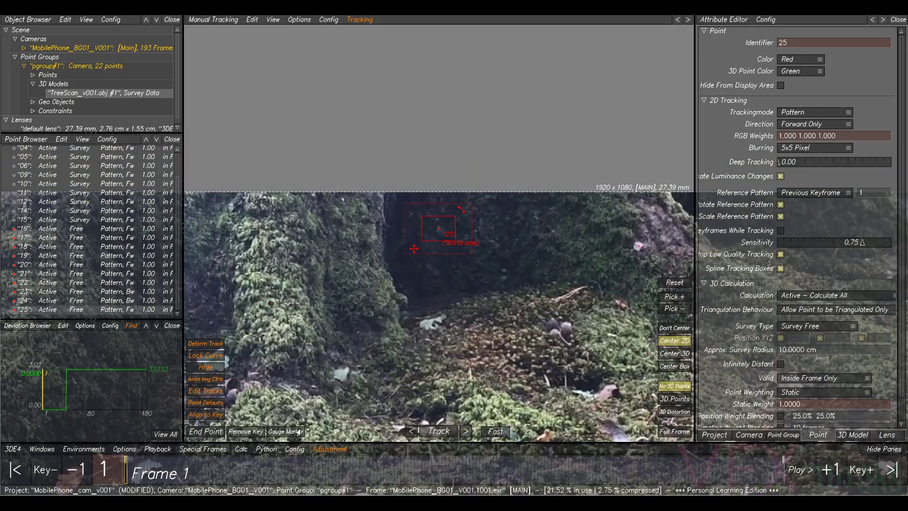
click(441, 432)
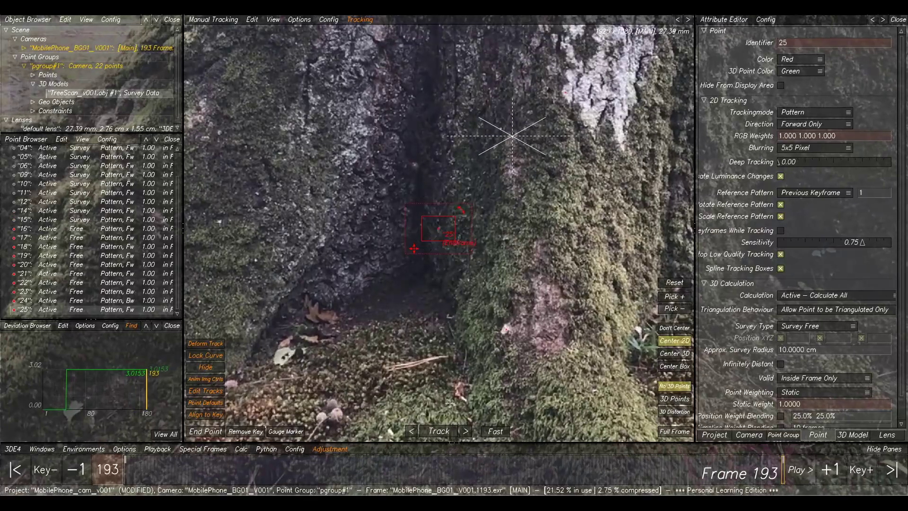
At frame 1, create a point on the mossy trunk base above the dry leaf clump and track it forward.
scroll(512, 147, down, 6)
middle_drag(681, 164, 556, 194)
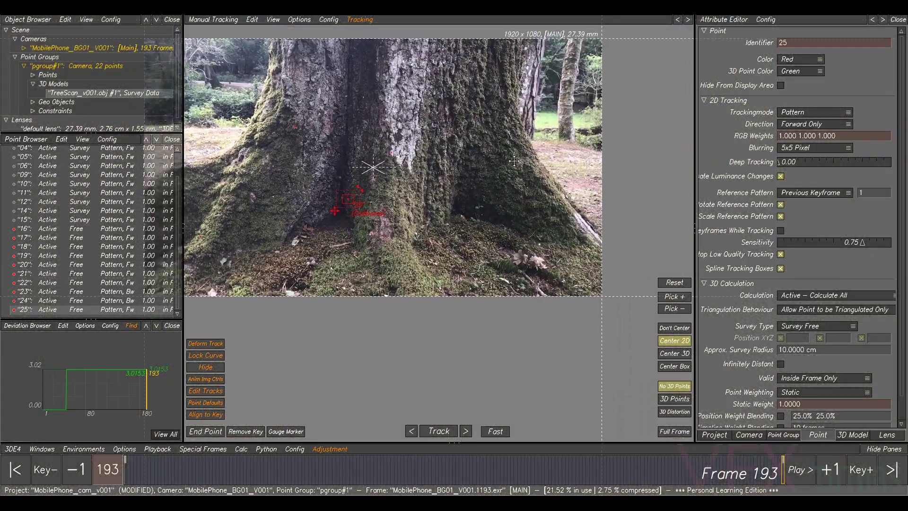
scroll(559, 201, up, 2)
click(559, 200)
drag(738, 475, 90, 429)
middle_drag(615, 50, 426, 261)
scroll(381, 260, up, 3)
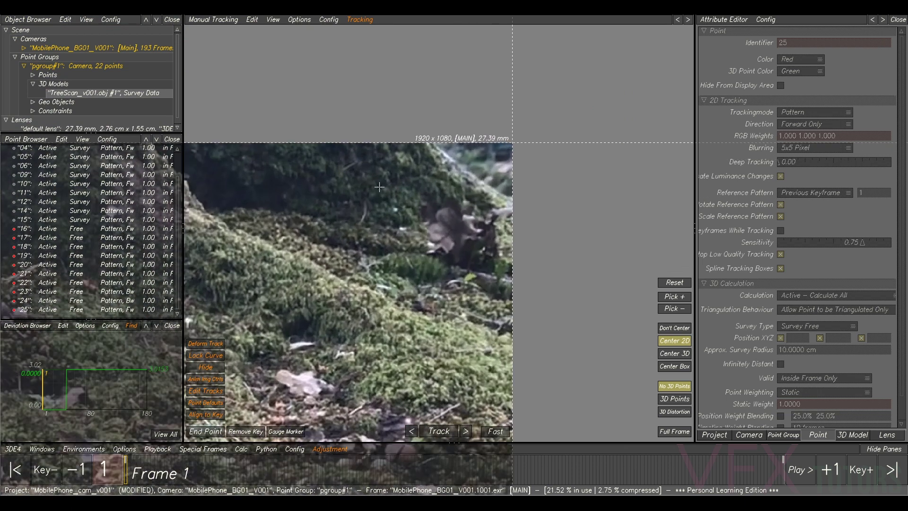
ctrl+click(387, 175)
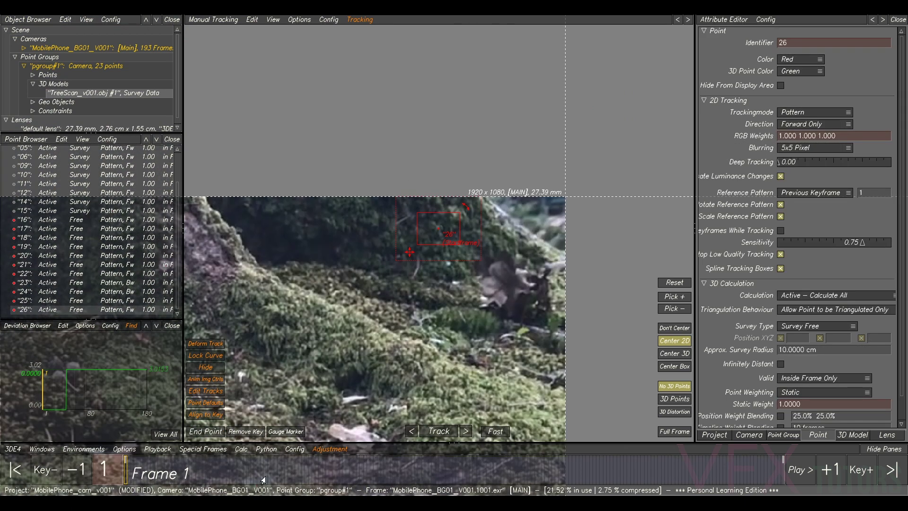
click(431, 432)
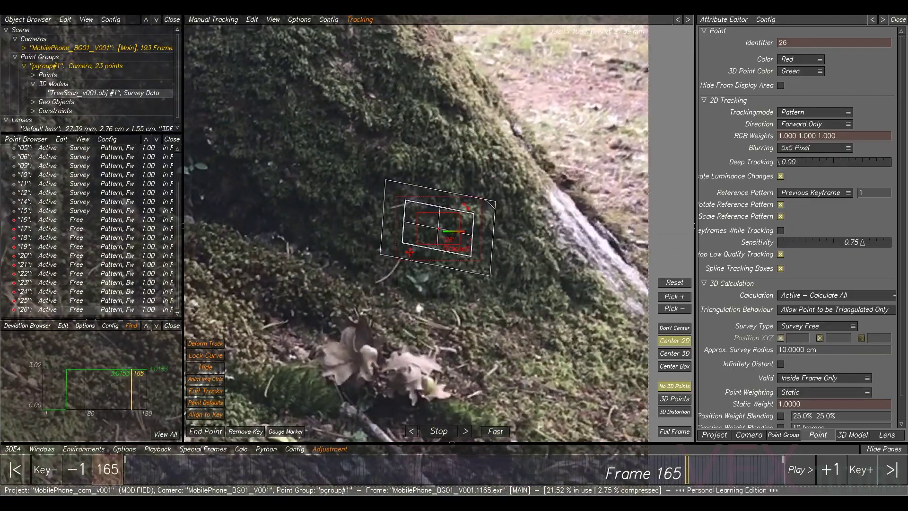
Return to frame 76, track the point above the dry leaf clump forward again to frame 193, and deselect it.
drag(776, 473, 382, 470)
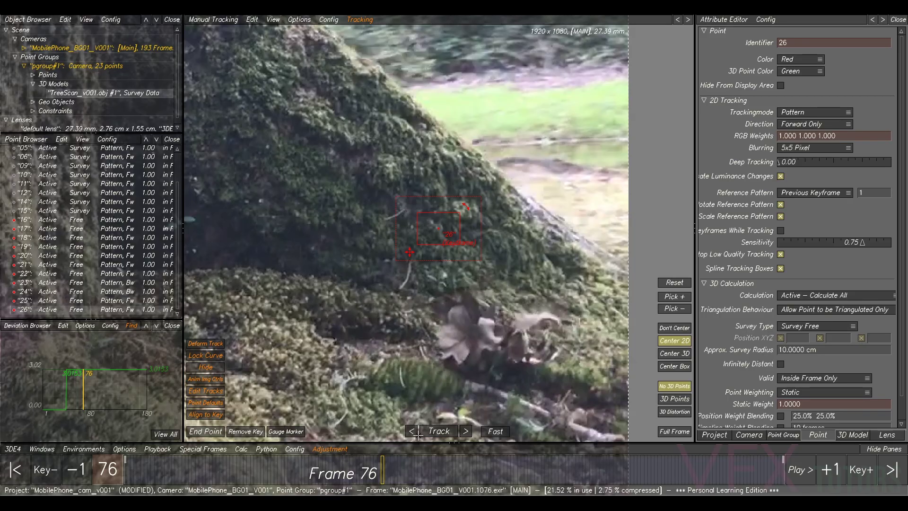
click(430, 431)
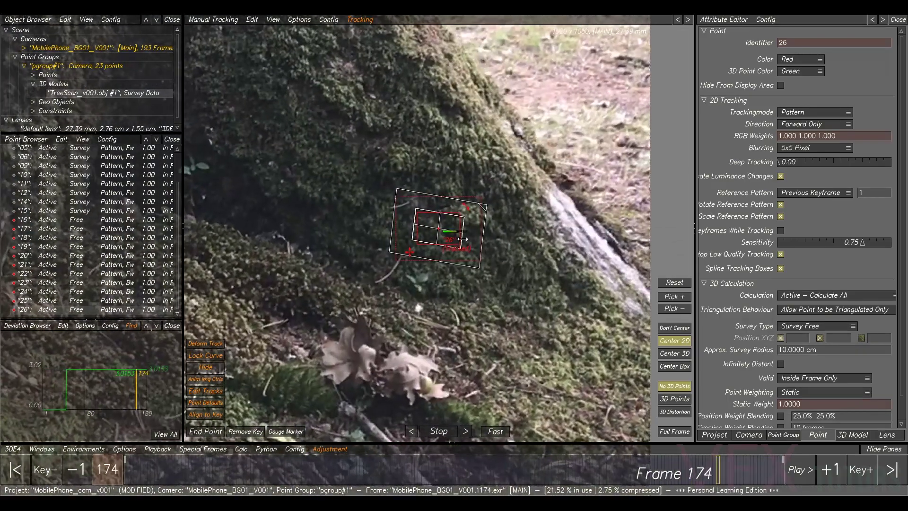
scroll(485, 293, down, 4)
click(413, 262)
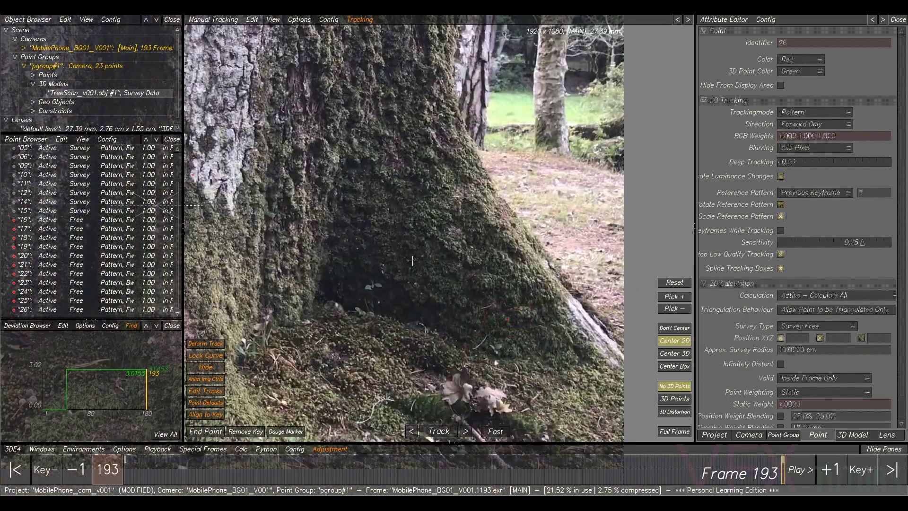
At frame 193, create a backward-tracking point on the upper moss of the trunk's right flare and track it backward.
middle_drag(413, 262, 466, 301)
scroll(467, 301, down, 3)
scroll(414, 193, up, 4)
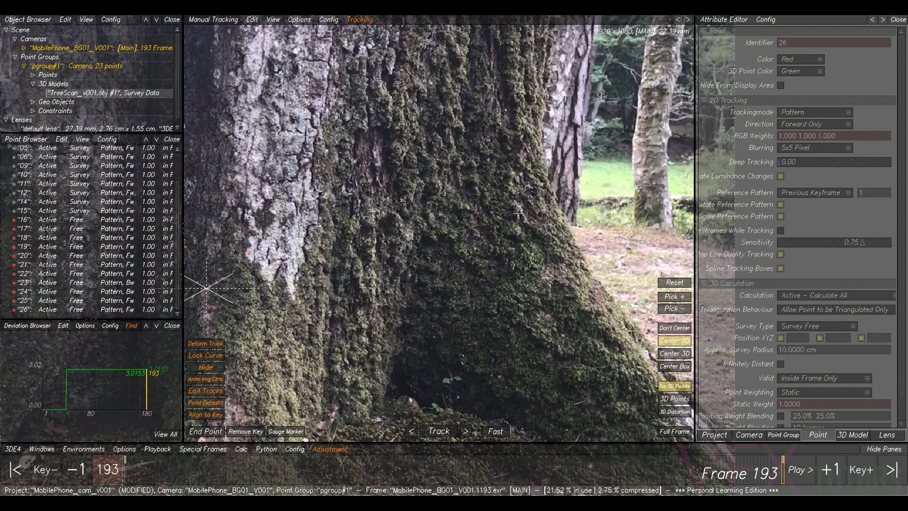
ctrl+click(515, 266)
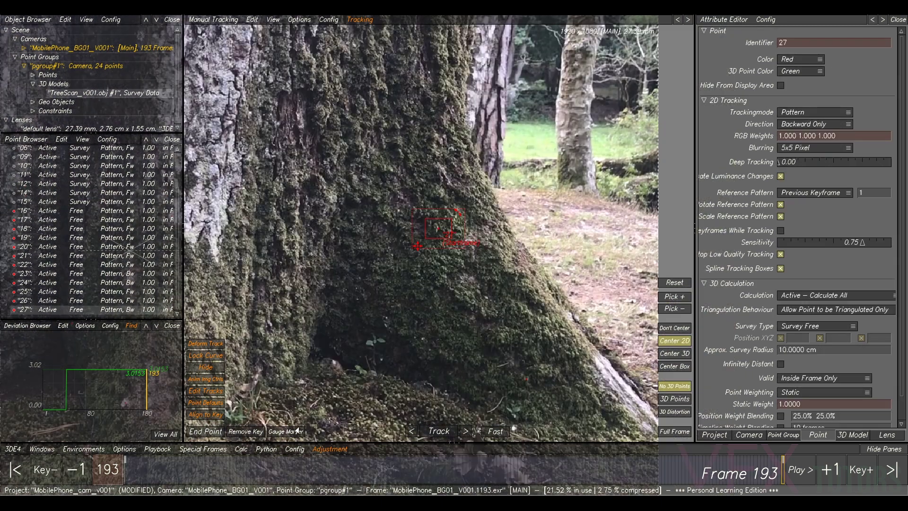
click(443, 431)
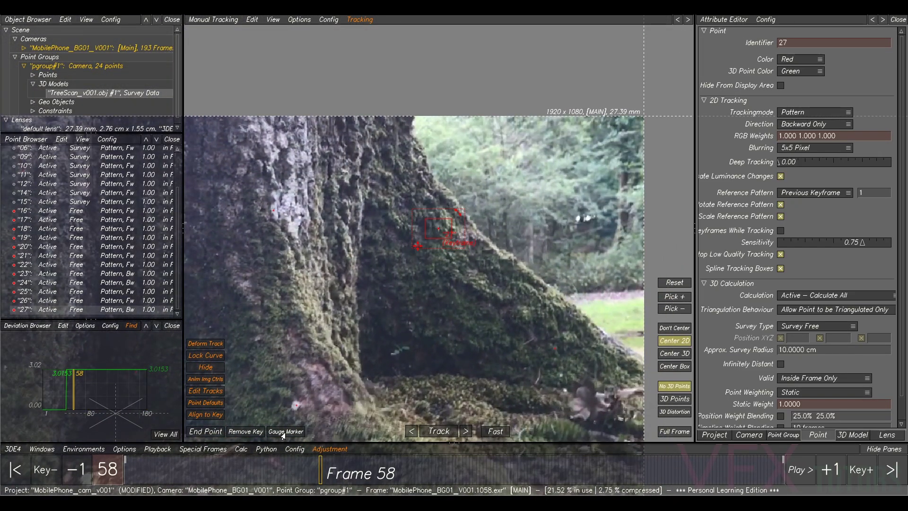
click(441, 432)
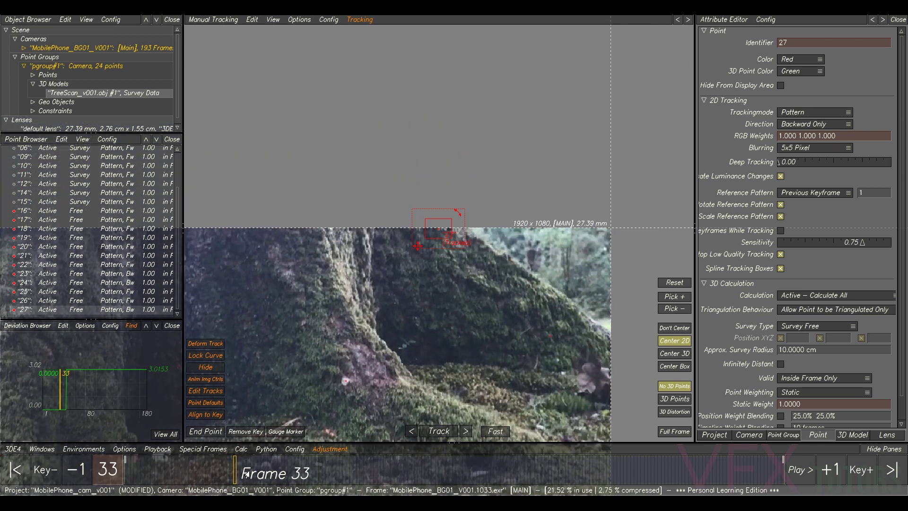
At frame 1, create a point in the dark recess beside the bare-barked root and track it forward to frame 193.
click(247, 474)
drag(239, 473, 124, 475)
scroll(585, 229, up, 5)
middle_drag(491, 167, 516, 221)
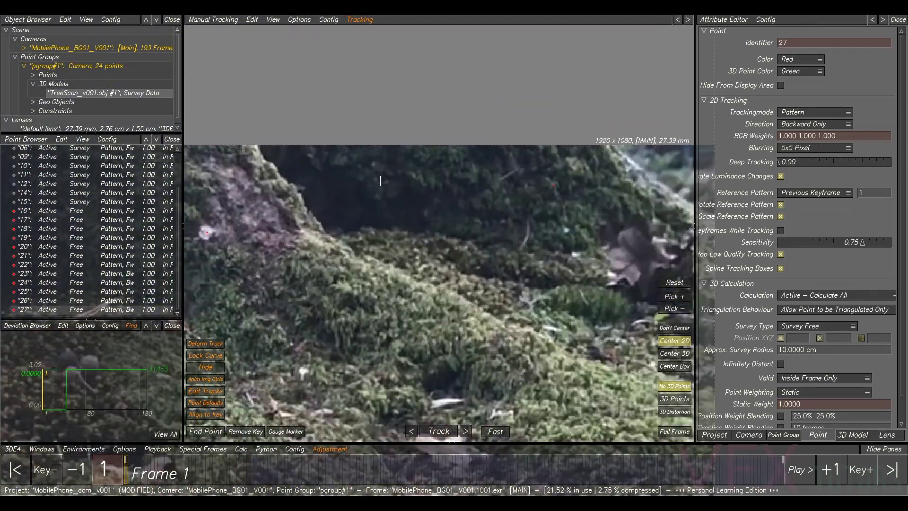
ctrl+click(375, 166)
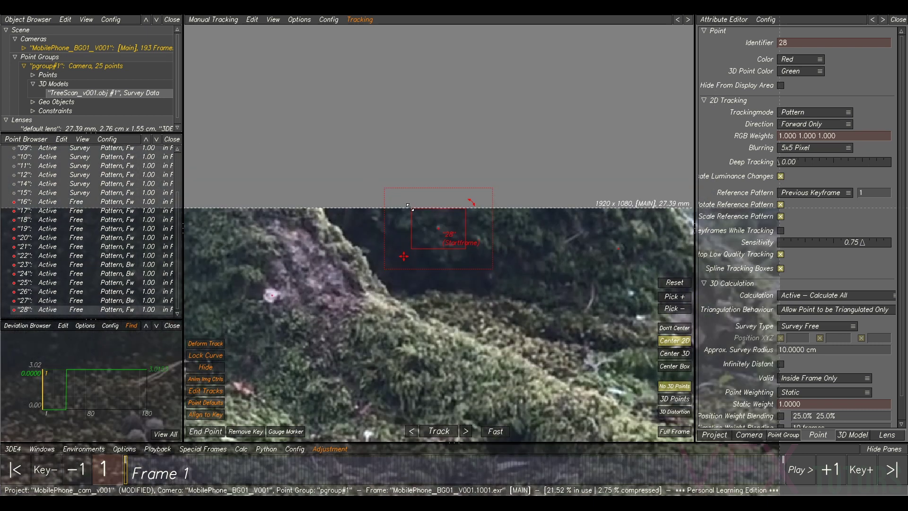
click(446, 433)
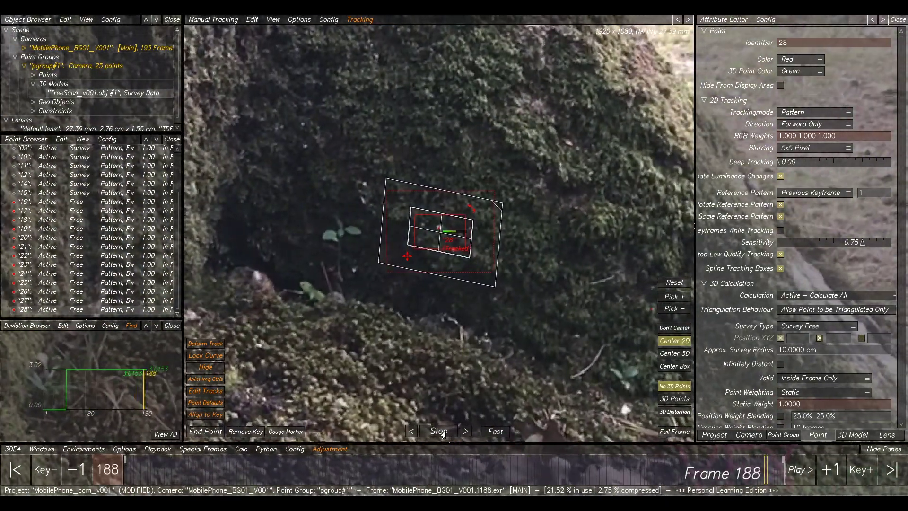
Select the survey-free points from 16 onward and scrub between frames 1 and 193 to examine their coverage of the tree.
scroll(514, 314, down, 3)
scroll(446, 352, down, 2)
middle_drag(407, 337, 469, 297)
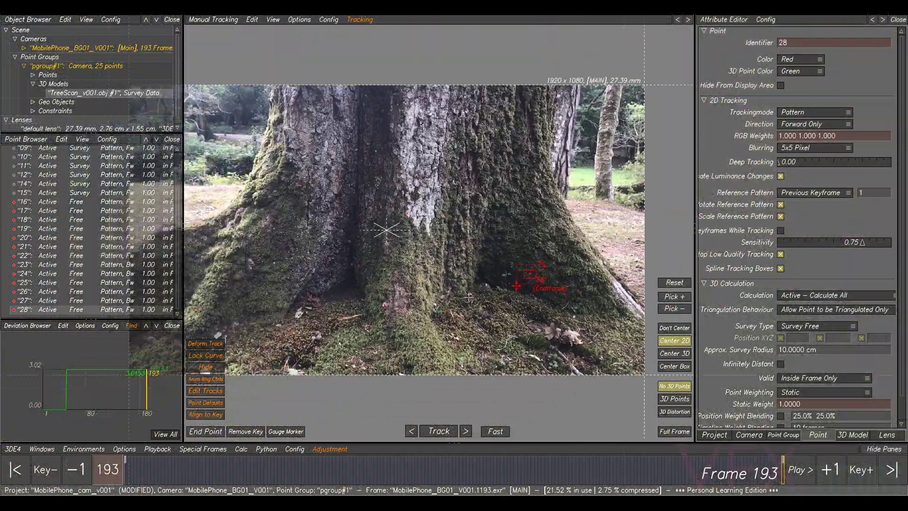
scroll(119, 301, up, 2)
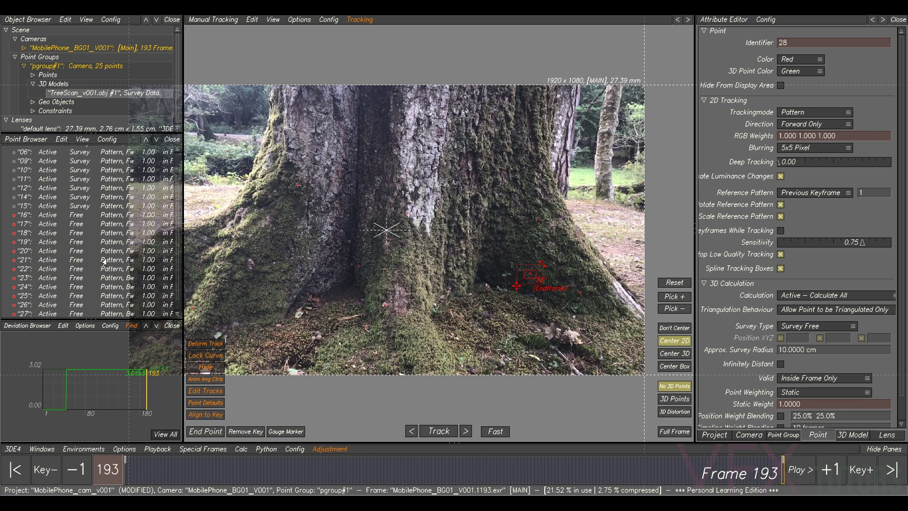
shift+click(91, 215)
scroll(545, 359, down, 2)
drag(616, 467, 56, 472)
drag(115, 473, 787, 455)
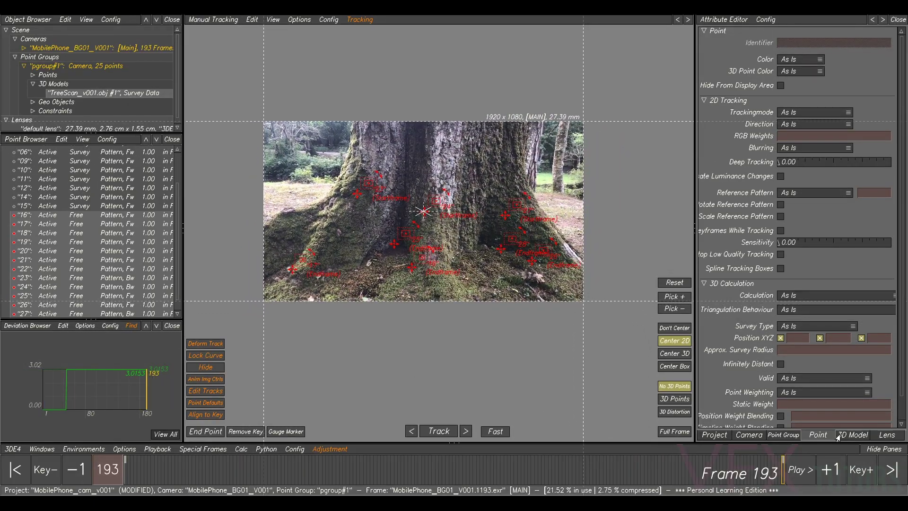
At frame 193, create a backward-tracking point high on the pale bark strip, track it, and end it at frame 88.
scroll(451, 122, up, 5)
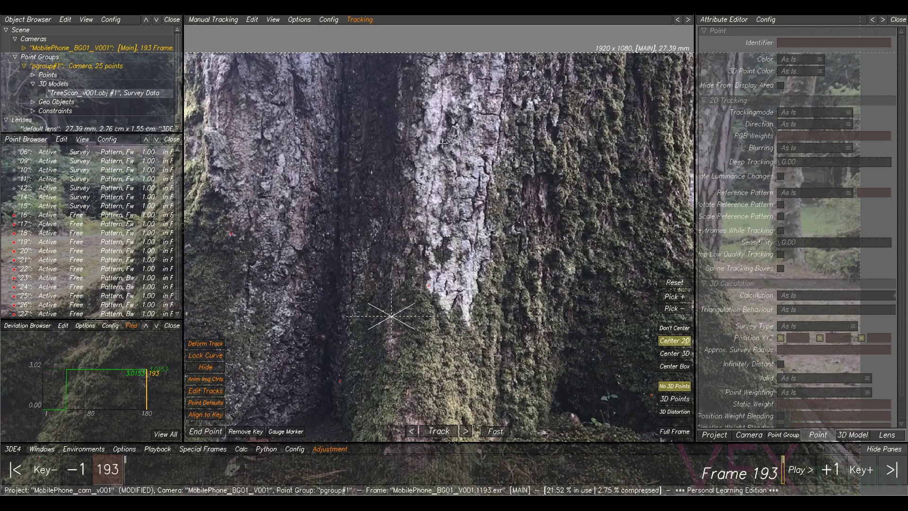
ctrl+click(443, 143)
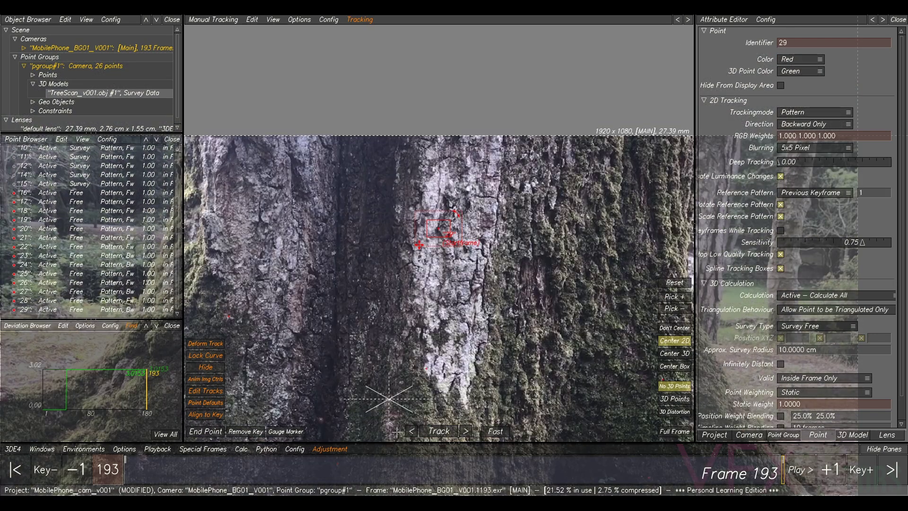
click(440, 432)
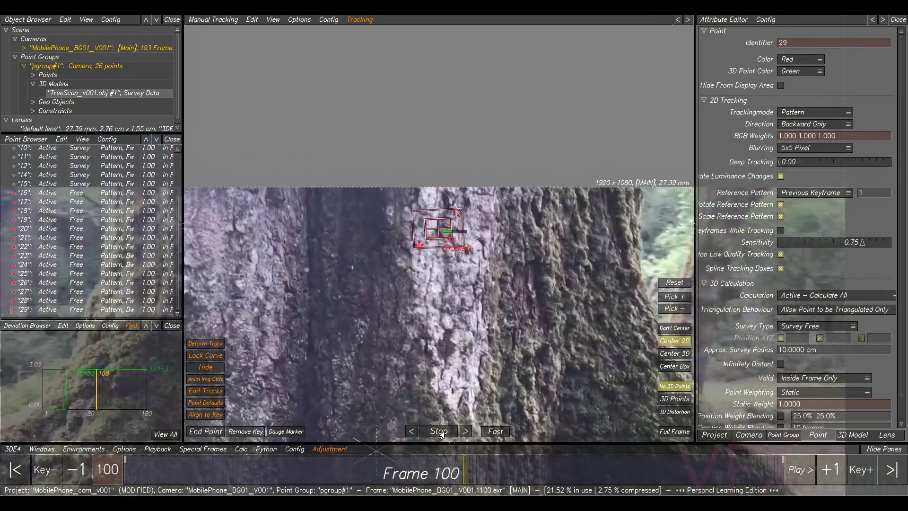
click(440, 432)
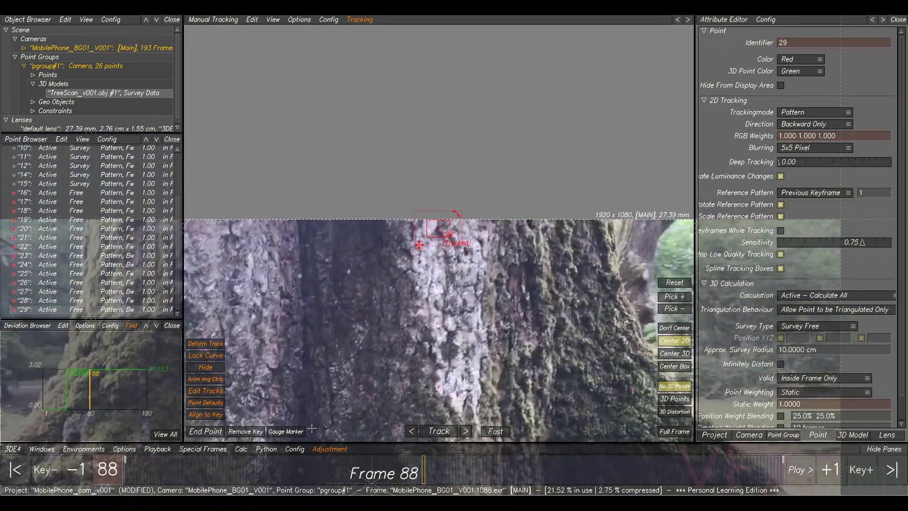
click(211, 434)
In the Lineup view at frame 45, select points 16 to 29 and project them onto the tree scan model.
right_drag(476, 344, 476, 421)
middle_drag(494, 396, 492, 302)
drag(407, 459, 74, 482)
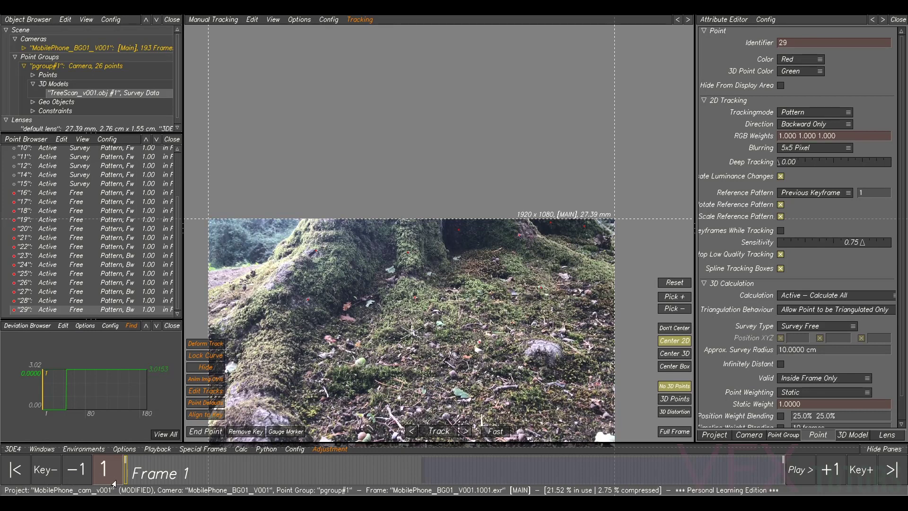
key(F2)
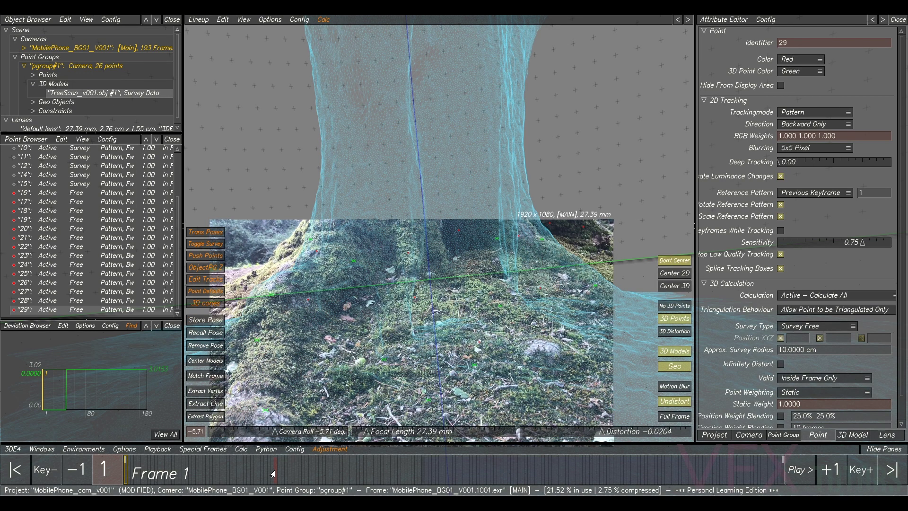
click(273, 474)
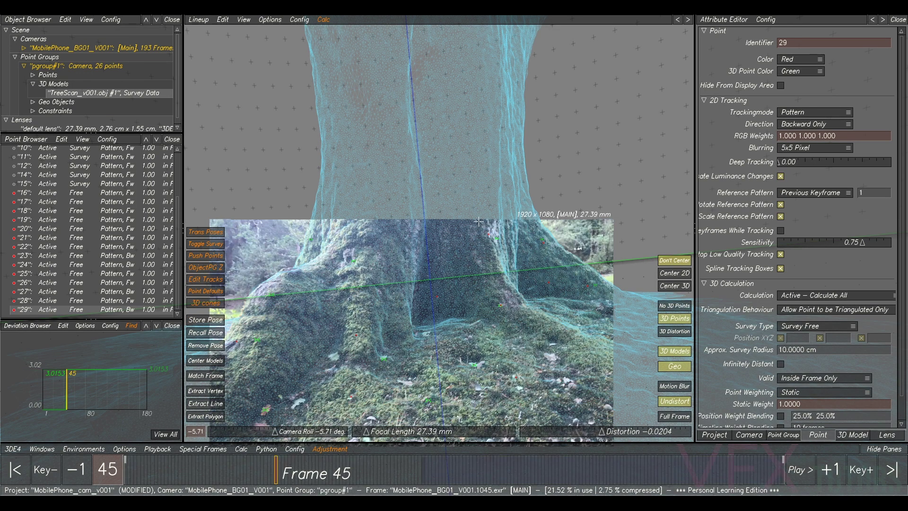
middle_drag(465, 299, 488, 269)
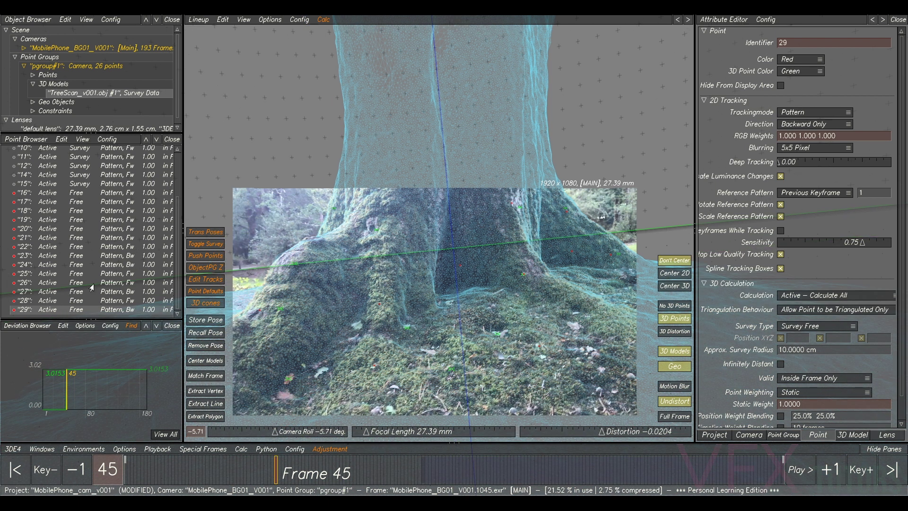
shift+click(91, 201)
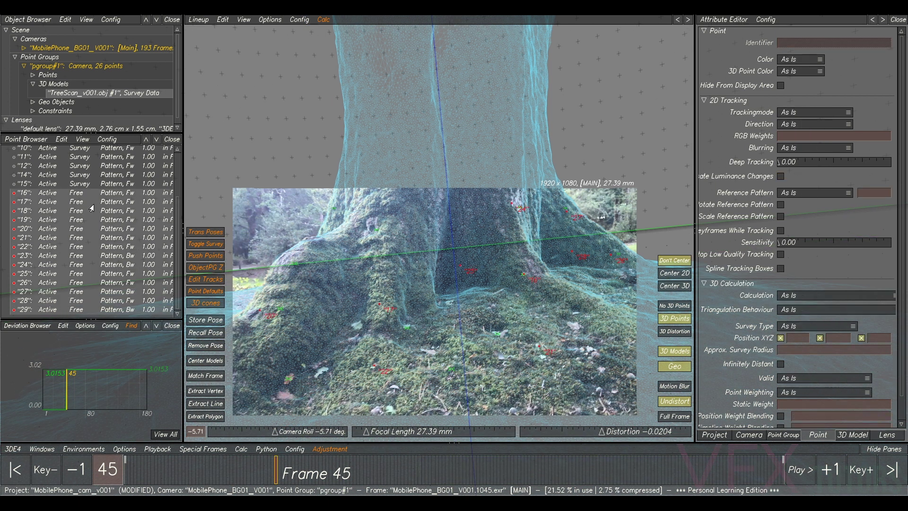
click(223, 20)
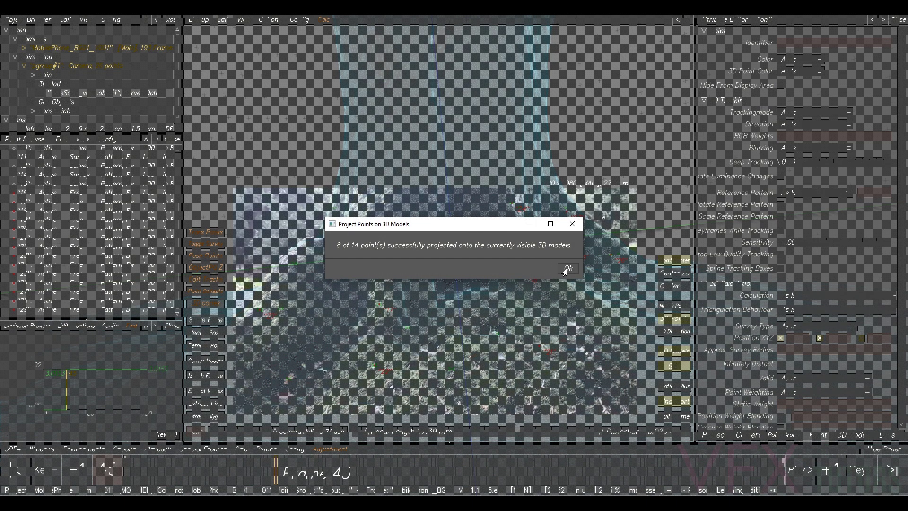
click(566, 268)
Zoom in on the root and ground area and project the selected points onto the 3D model again.
scroll(611, 424, up, 3)
scroll(452, 260, up, 4)
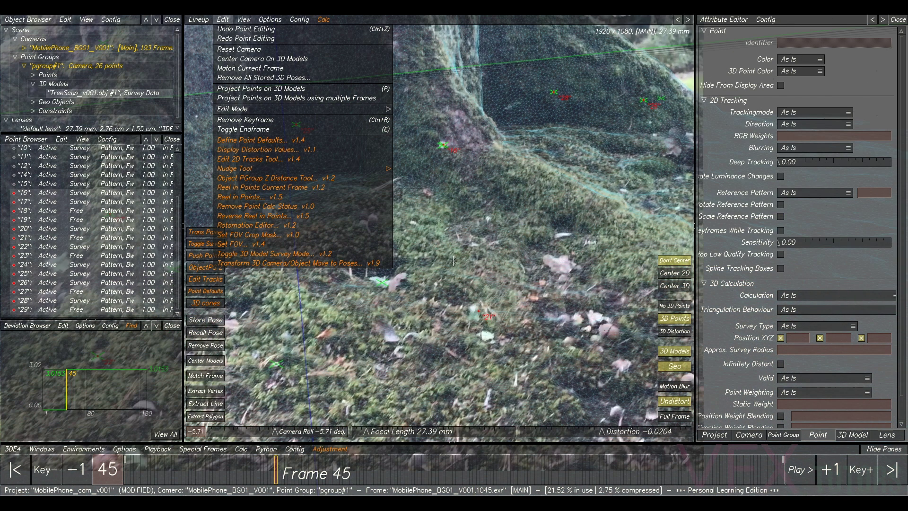
click(263, 89)
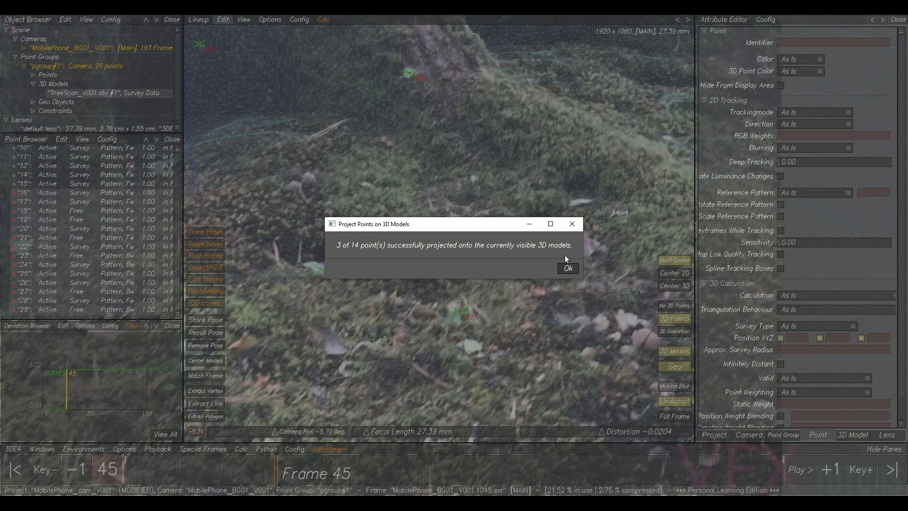
click(566, 269)
scroll(596, 203, down, 8)
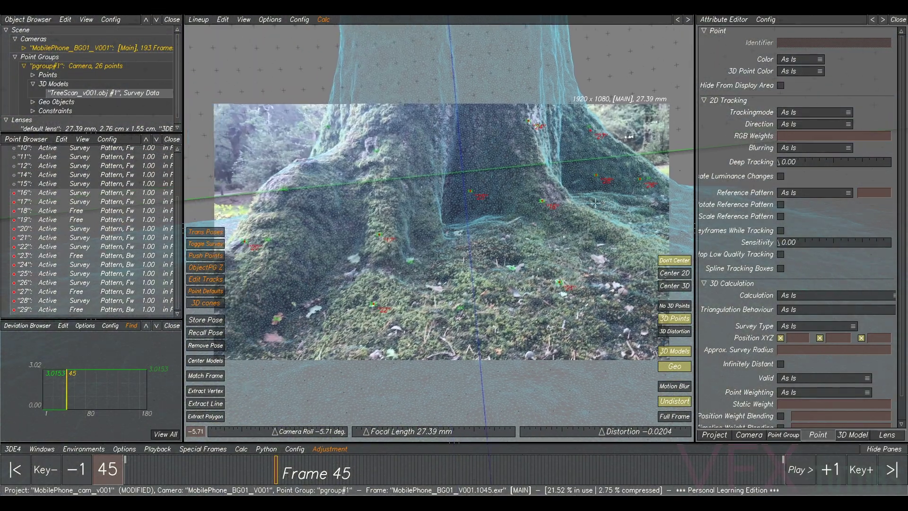
Calculate the camera solve from all active points and accept the result.
key(alt+c)
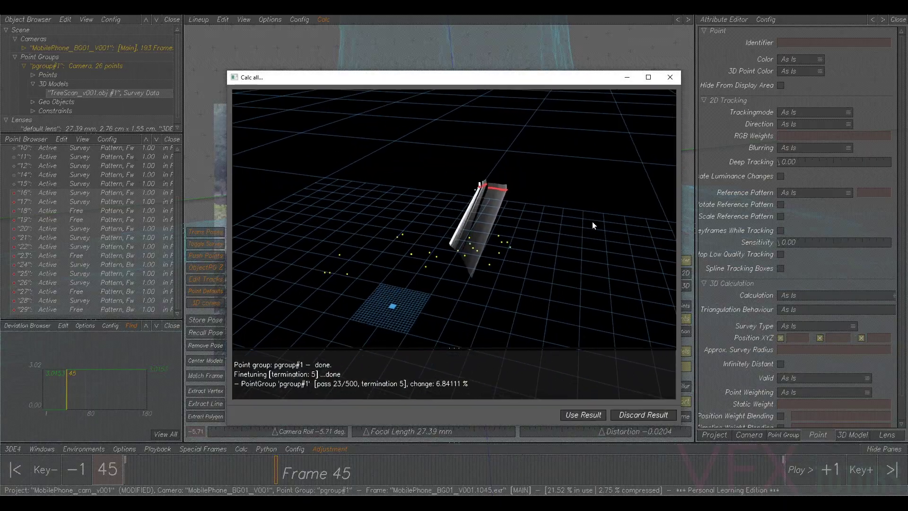
click(584, 414)
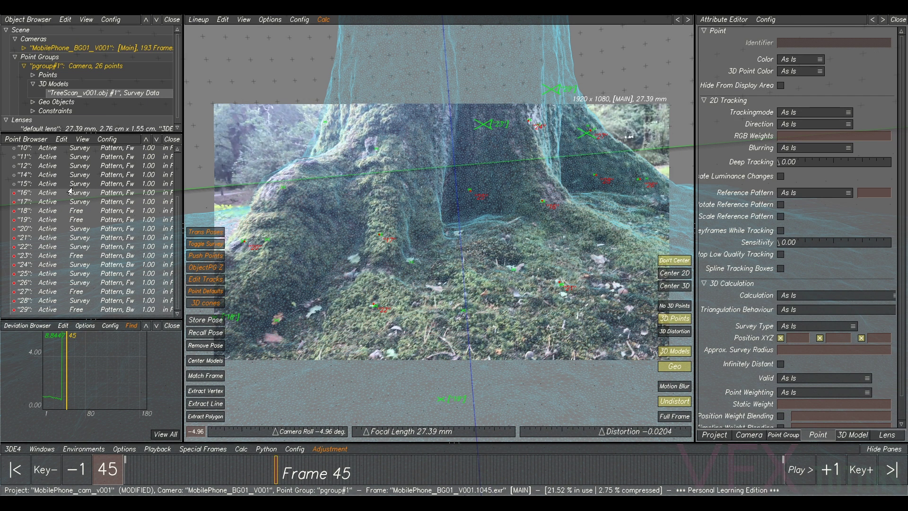
Select points 01 to 15 and set their calculation to Disabled.
click(94, 185)
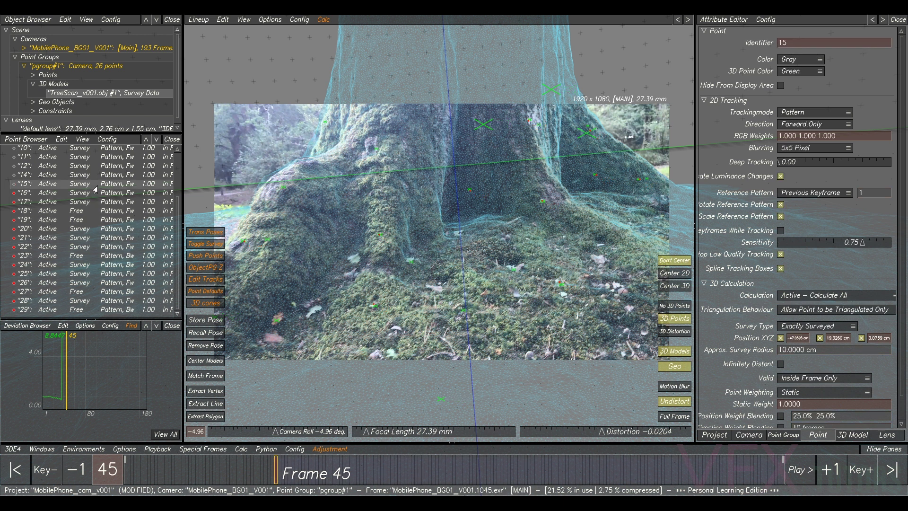
scroll(93, 230, up, 3)
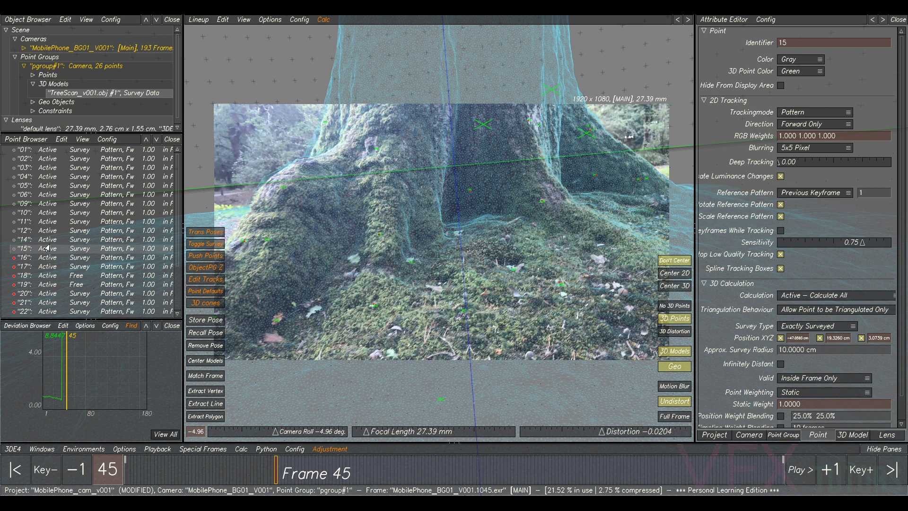
shift+click(91, 151)
right_click(117, 190)
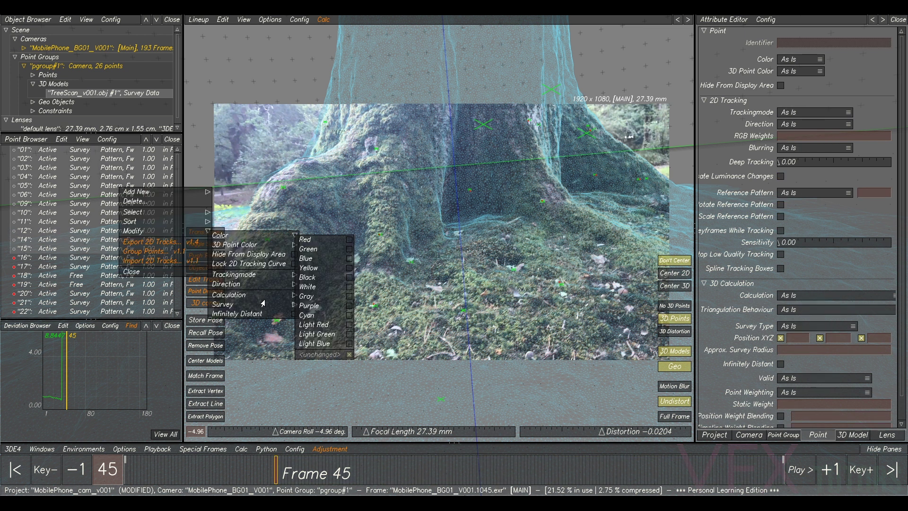
mouse_move(237, 295)
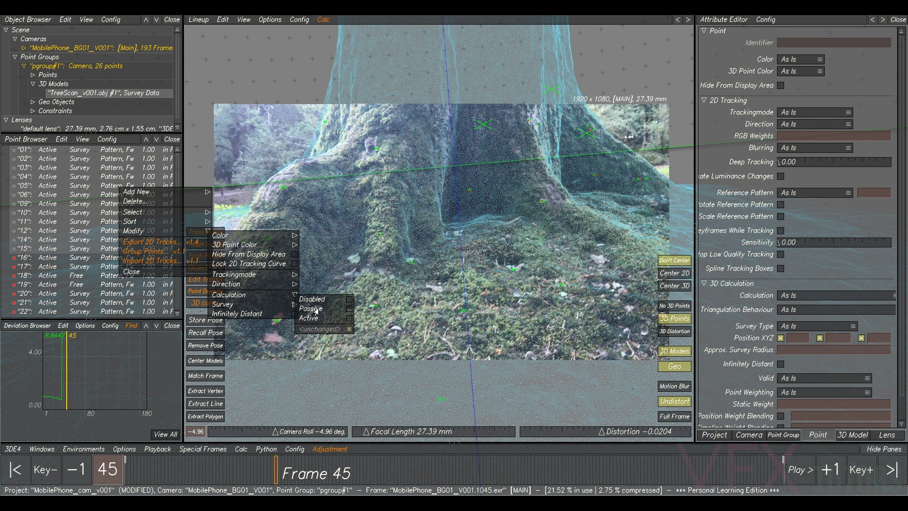
click(312, 299)
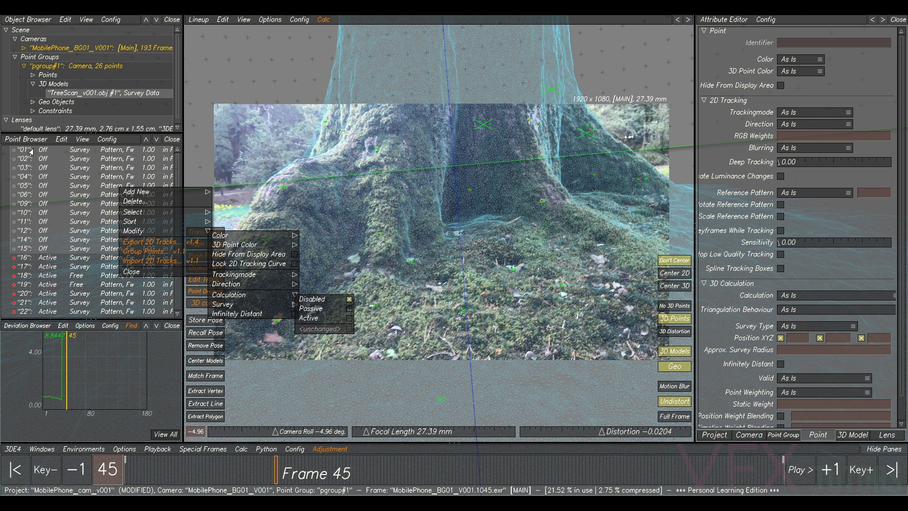
Recalculate the camera solve without the disabled points, inspect the camera path in 3D, and accept the result.
click(543, 210)
key(alt+c)
drag(543, 235, 417, 213)
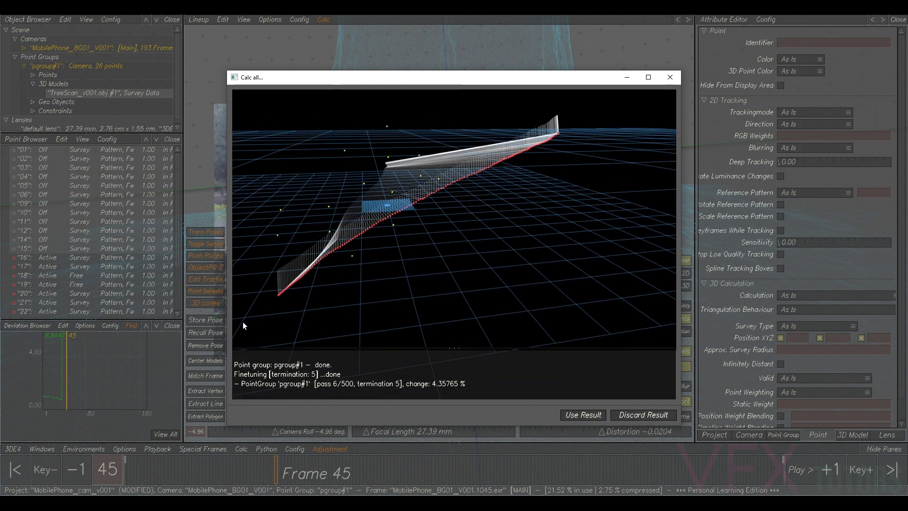
click(585, 416)
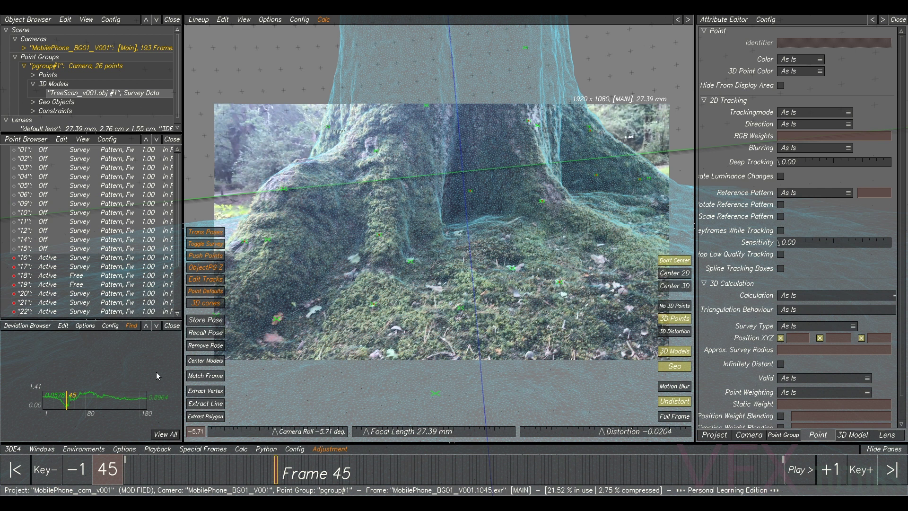
Review the deviation curve and play and scrub the shot to examine how the tree scan lines up with the footage.
right_drag(92, 406, 93, 405)
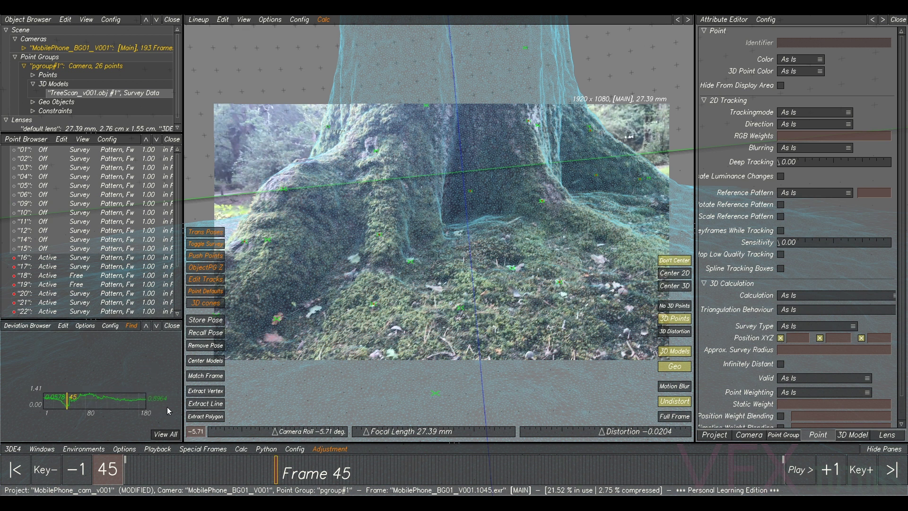
scroll(524, 208, down, 3)
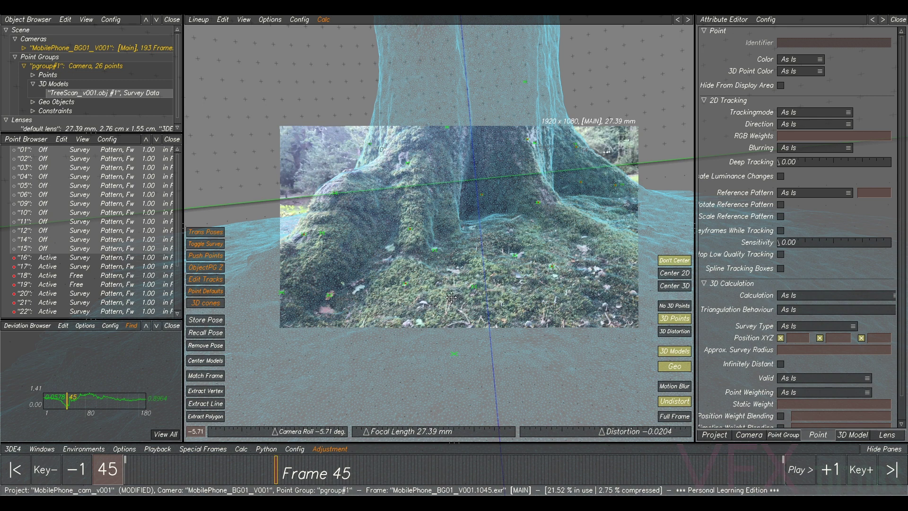
key(space)
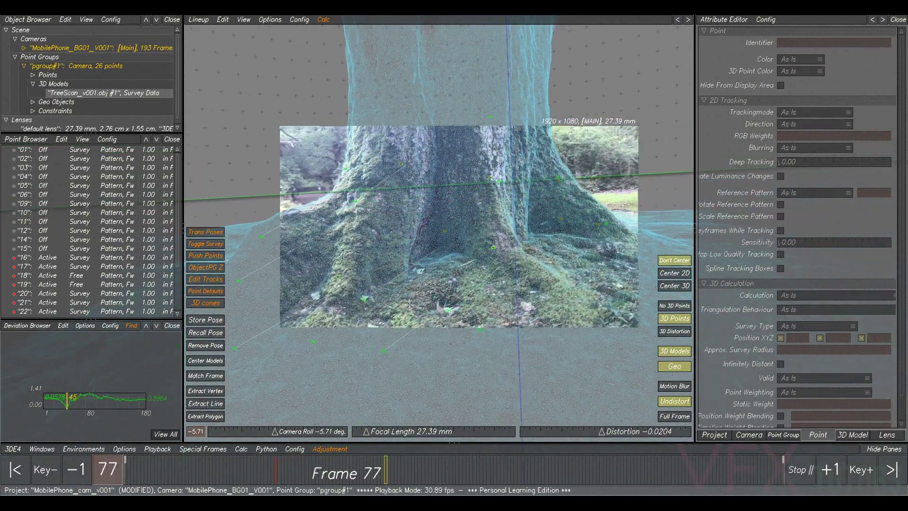
key(space)
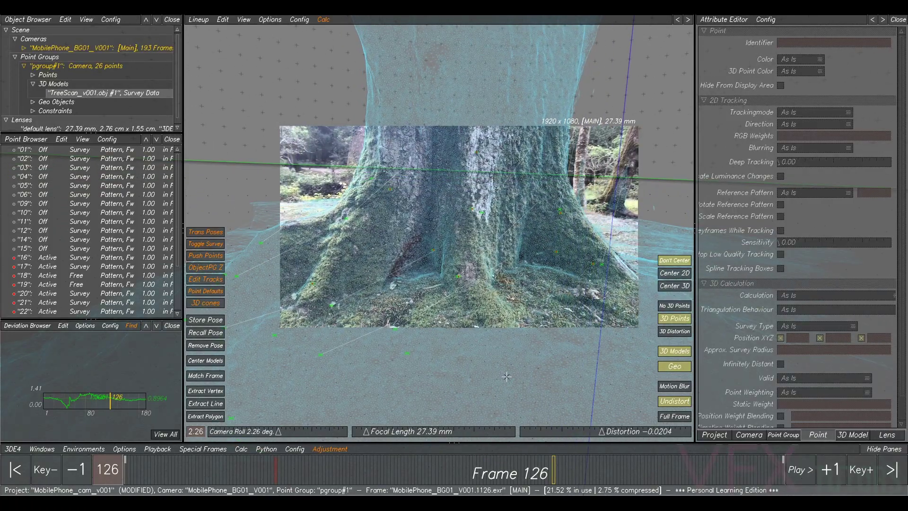
drag(559, 480, 621, 477)
mouse_move(712, 475)
mouse_down()
mouse_move(496, 473)
mouse_move(516, 443)
mouse_up()
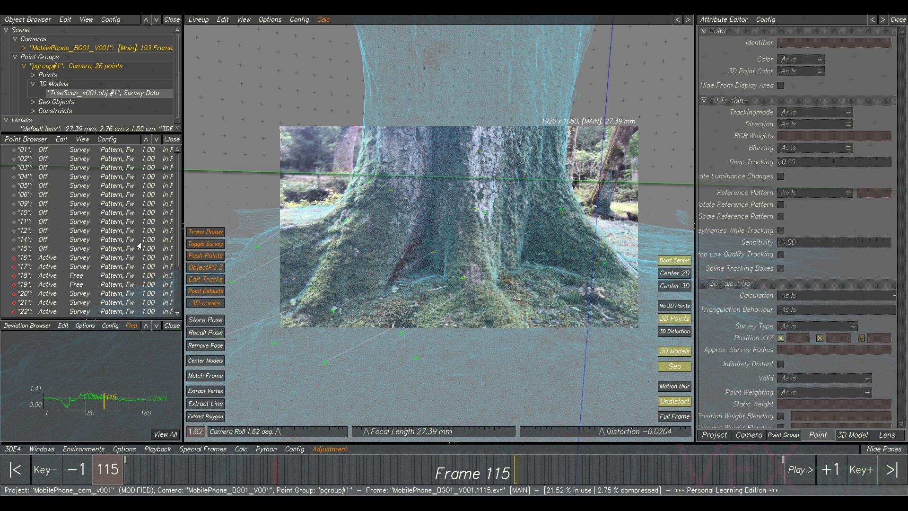
Delete the disabled points 01 to 15, leaving the tree scan model out of the deletion.
click(115, 250)
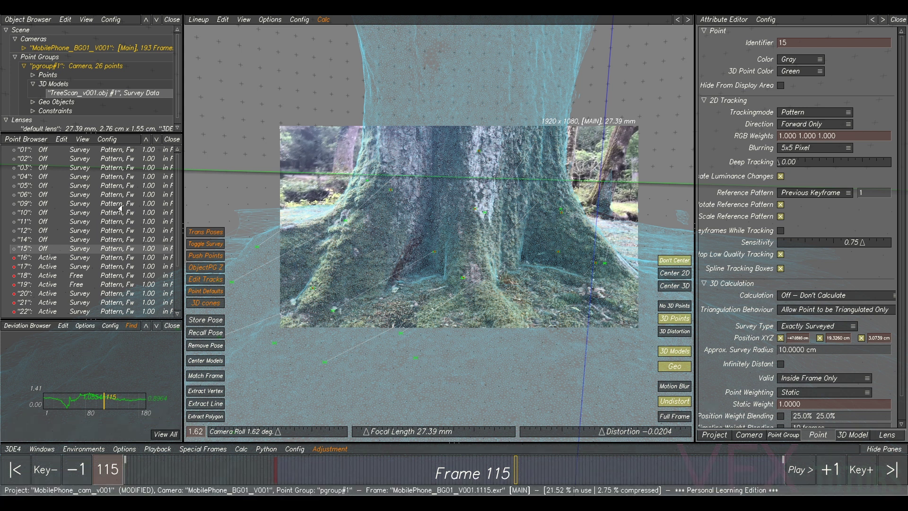
shift+click(92, 150)
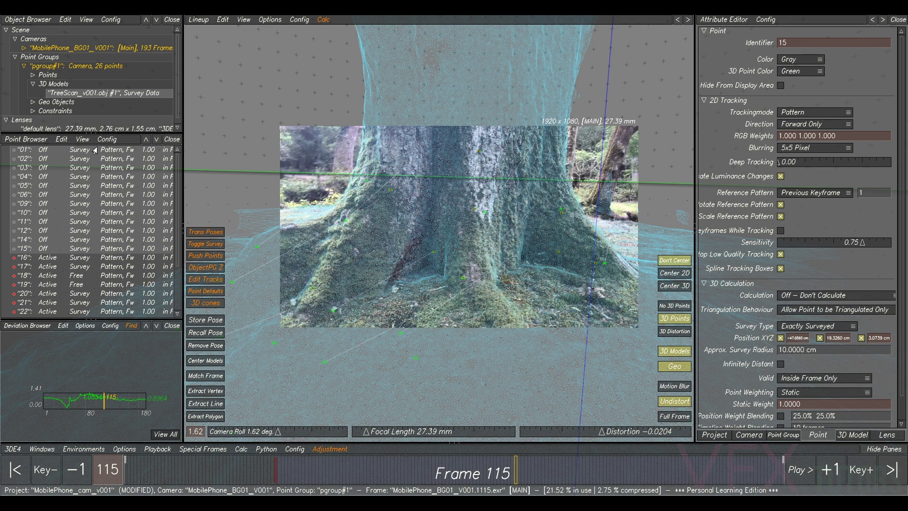
right_click(123, 190)
click(145, 203)
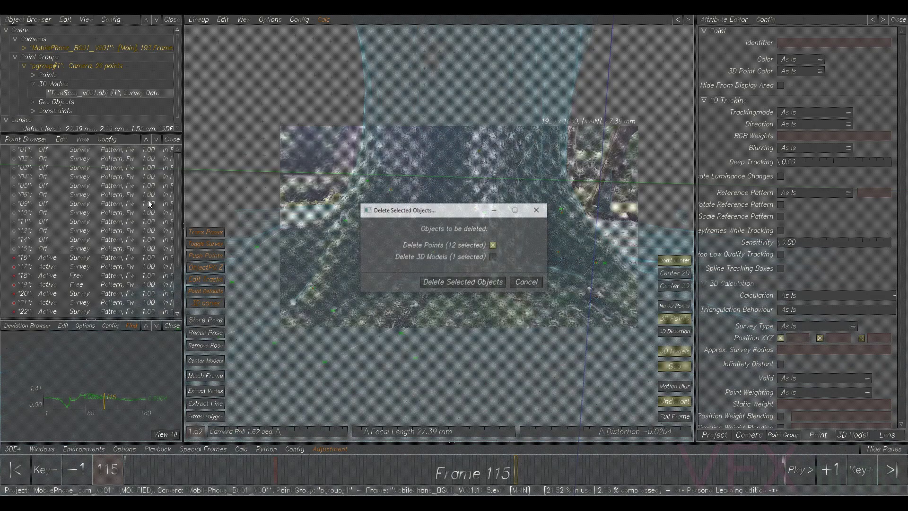
click(486, 282)
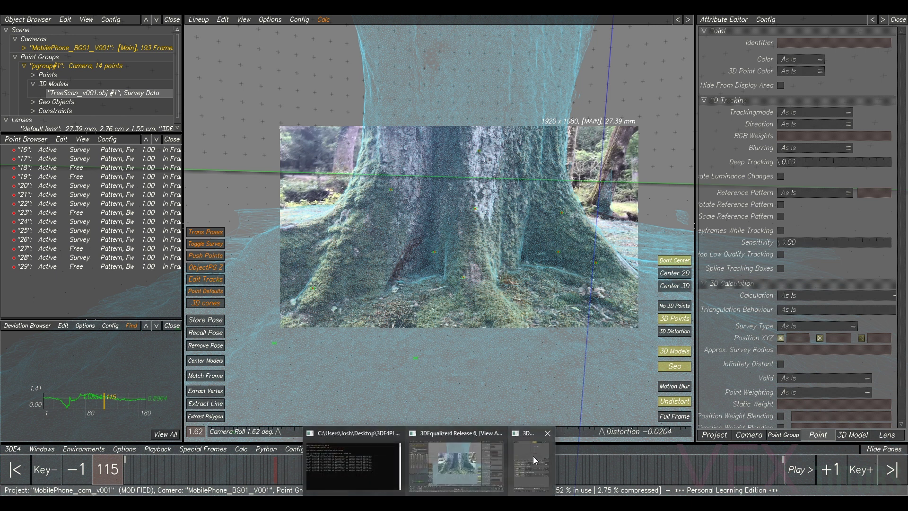
Clear the earlier parameter adjustment results, adjust the lens focal length again, and transfer the best parameters to the project.
click(533, 456)
click(677, 205)
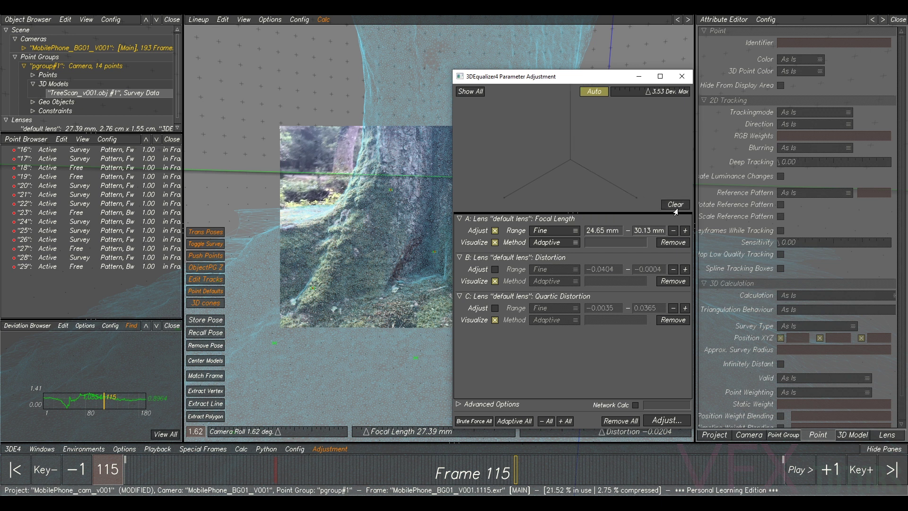
click(667, 421)
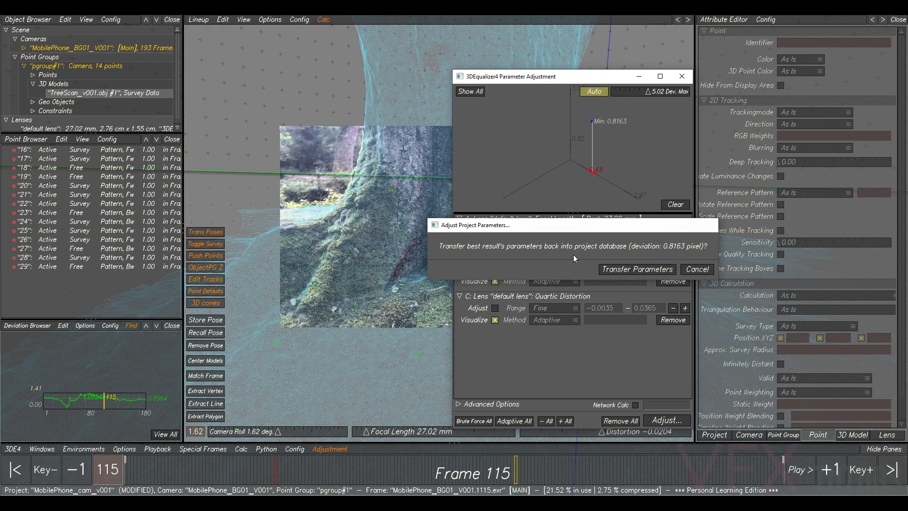
click(625, 270)
Recalculate the camera solve with the adjusted focal length and accept the result.
key(alt+c)
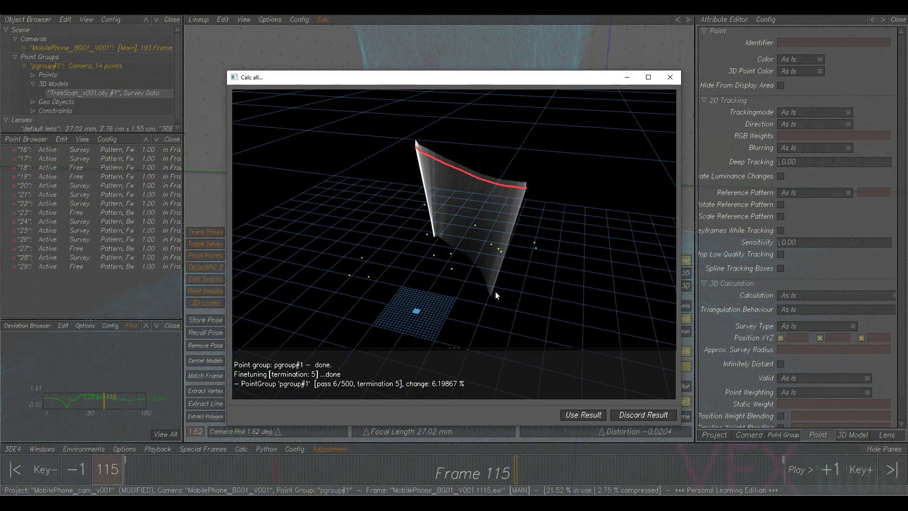
click(582, 413)
ctrl+right_drag(92, 409, 102, 417)
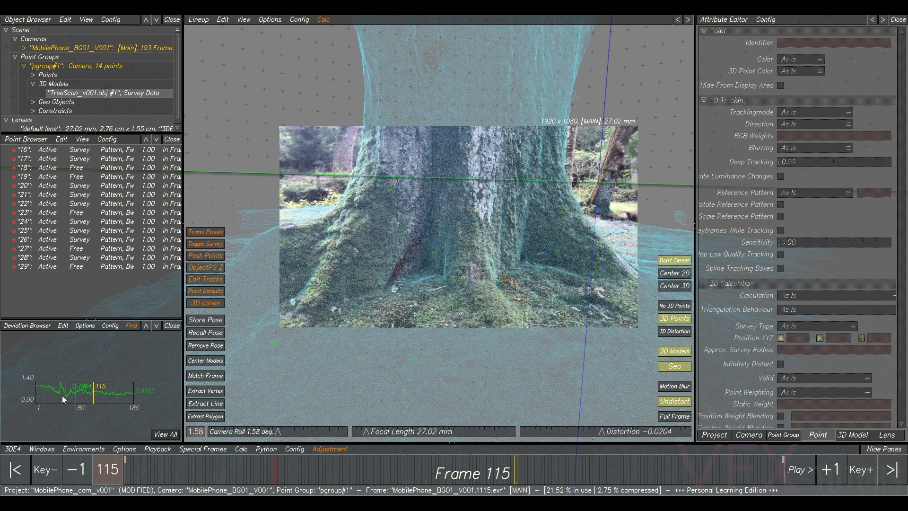
Move back to frame 83 and display the individual point deviation curves in the Deviation Browser.
drag(492, 468, 382, 469)
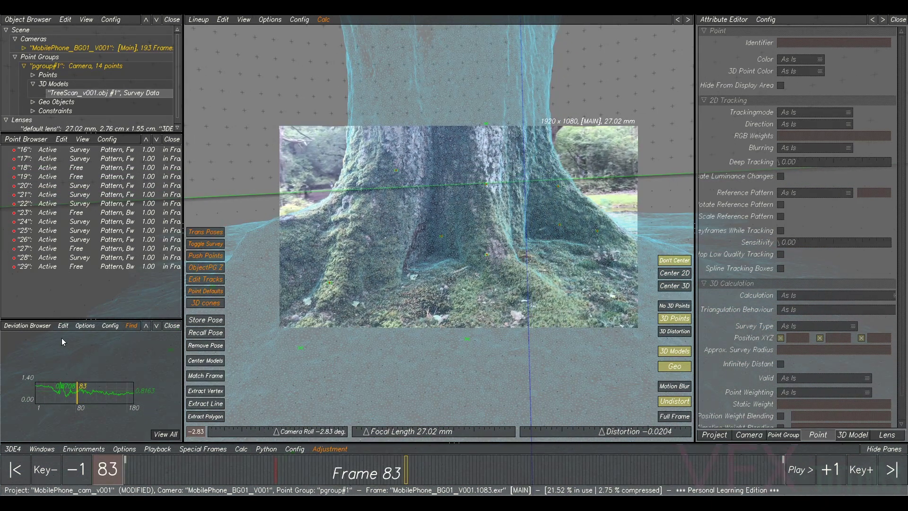
click(28, 325)
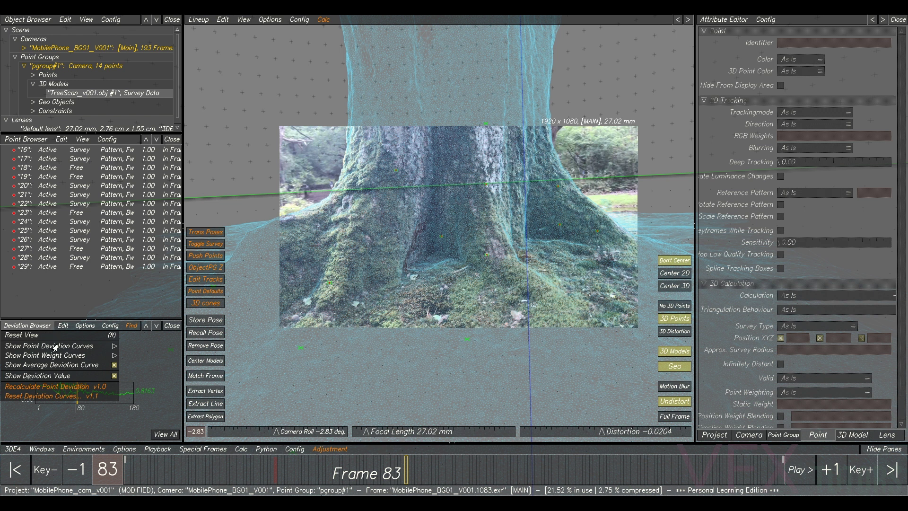
mouse_move(106, 349)
click(156, 370)
right_drag(134, 409, 54, 364)
Select point 23 from its high deviation curve, inspect its track in Manual Tracking around frame 85, and delete the point.
drag(38, 347, 56, 360)
mouse_move(393, 475)
mouse_down()
mouse_move(293, 475)
mouse_move(311, 475)
mouse_up()
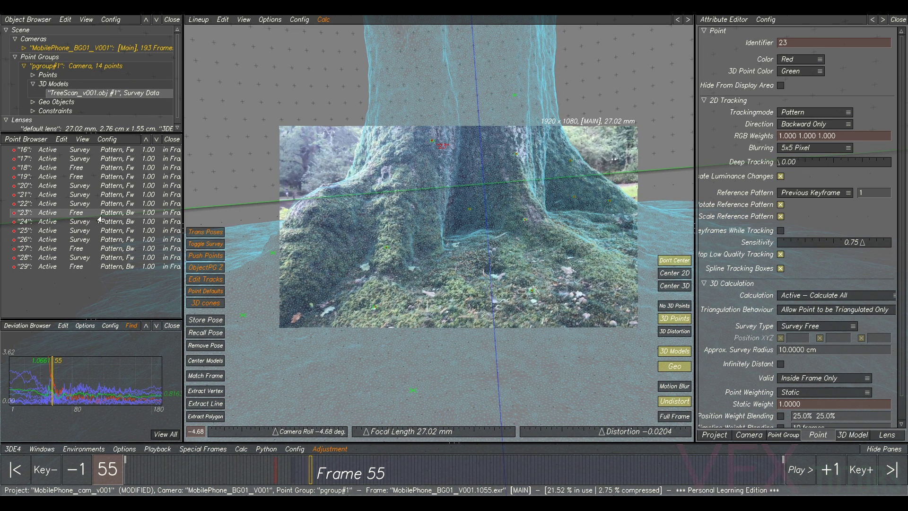
drag(337, 466, 402, 468)
key(F1)
mouse_move(473, 474)
mouse_down()
mouse_move(345, 474)
mouse_move(511, 476)
mouse_move(297, 481)
mouse_move(496, 479)
mouse_move(355, 479)
mouse_move(456, 492)
mouse_move(395, 453)
mouse_move(437, 479)
mouse_move(689, 478)
mouse_move(306, 476)
mouse_move(481, 475)
mouse_move(410, 474)
mouse_up()
scroll(392, 194, up, 3)
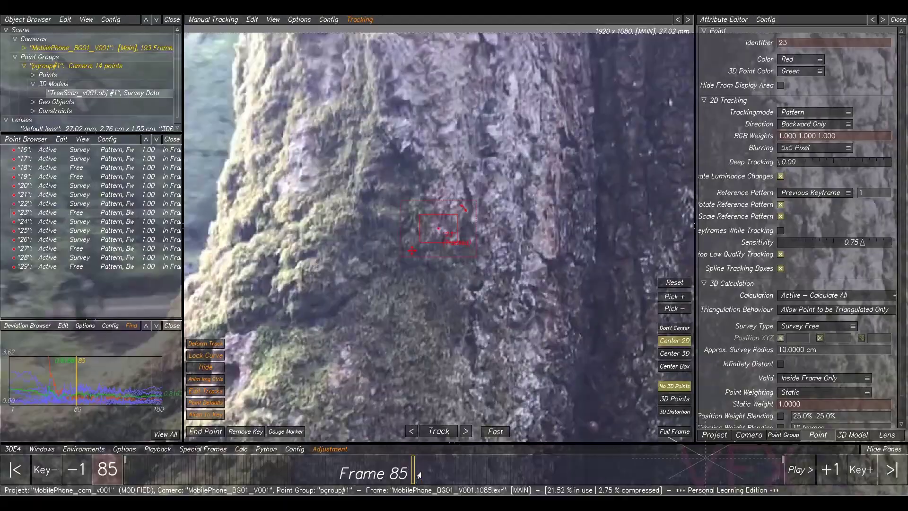
key(Delete)
click(464, 283)
Go to frame 59, recalculate the camera solve without the deleted point, and accept the result.
mouse_move(329, 473)
mouse_down()
mouse_move(359, 474)
mouse_move(310, 475)
mouse_move(324, 475)
mouse_up()
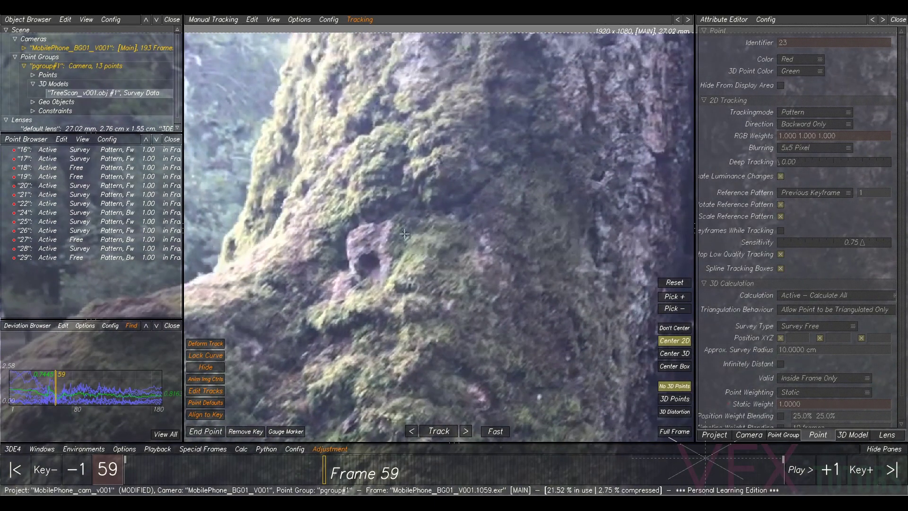
key(alt+c)
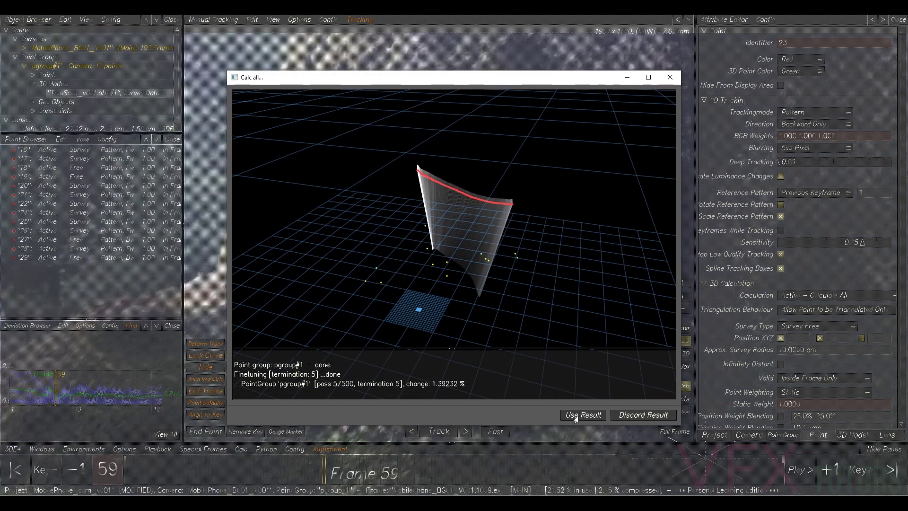
click(576, 416)
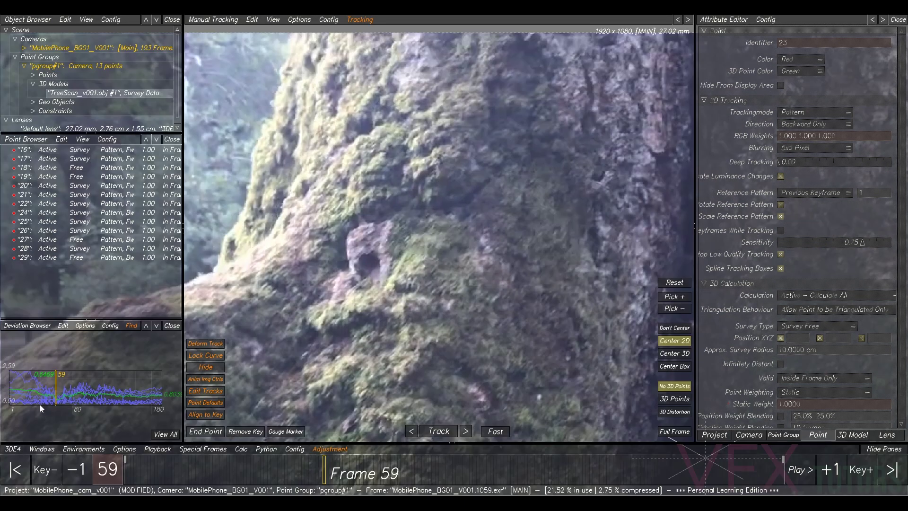
Select point 17 and, in the Lineup view, set it to Approximately Surveyed with a 10 cm approximate survey radius.
scroll(105, 395, down, 5)
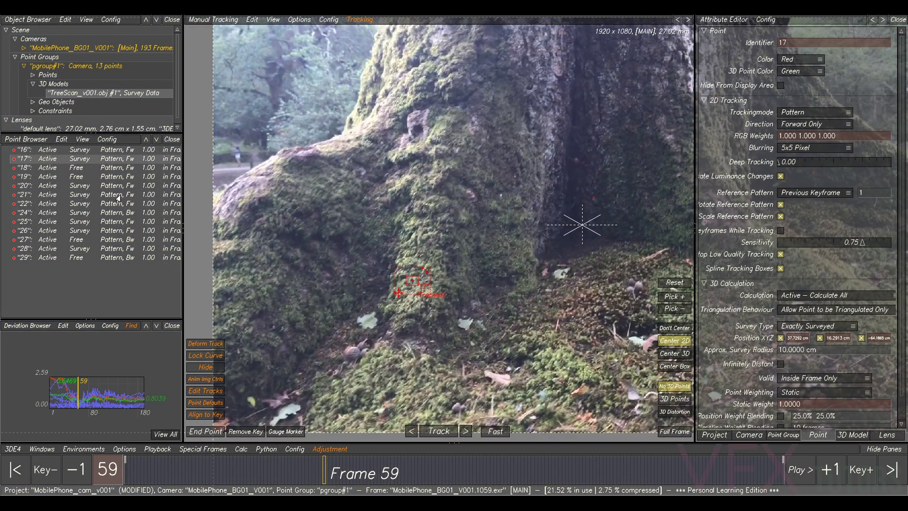
key(F2)
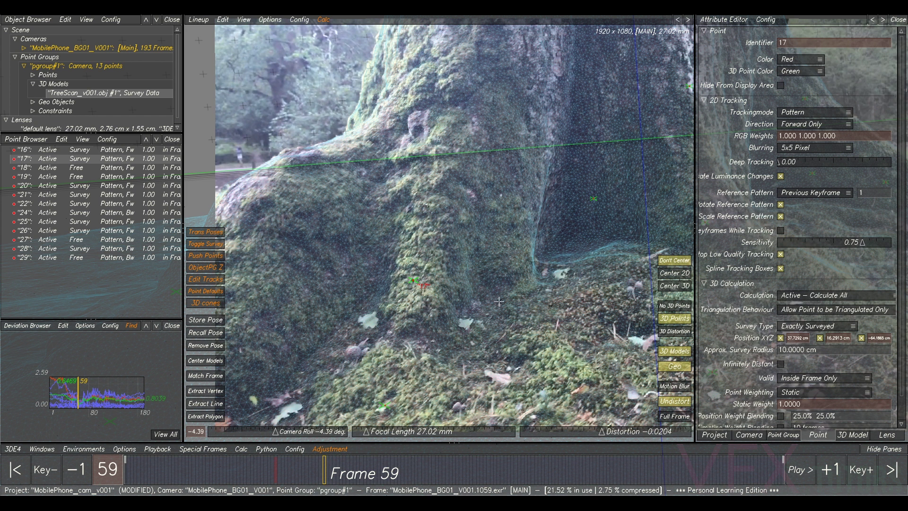
right_click(90, 160)
mouse_move(138, 202)
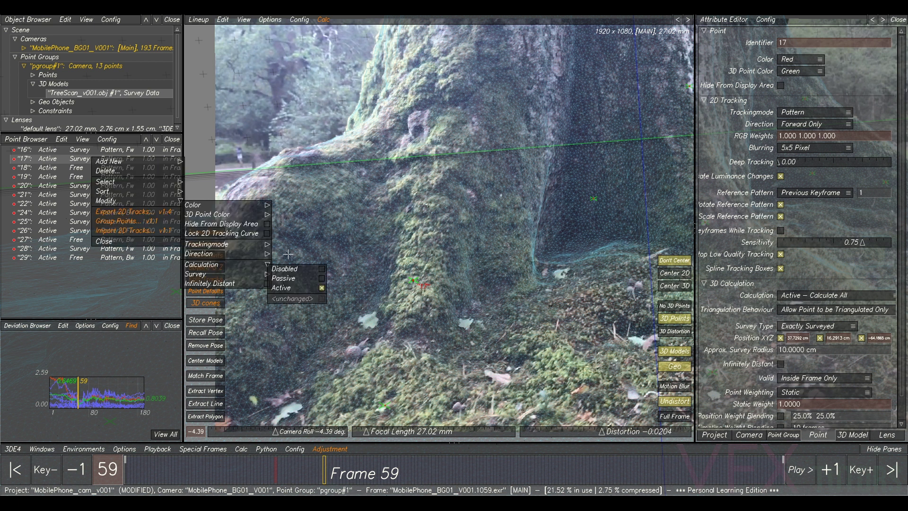
mouse_move(211, 276)
click(298, 288)
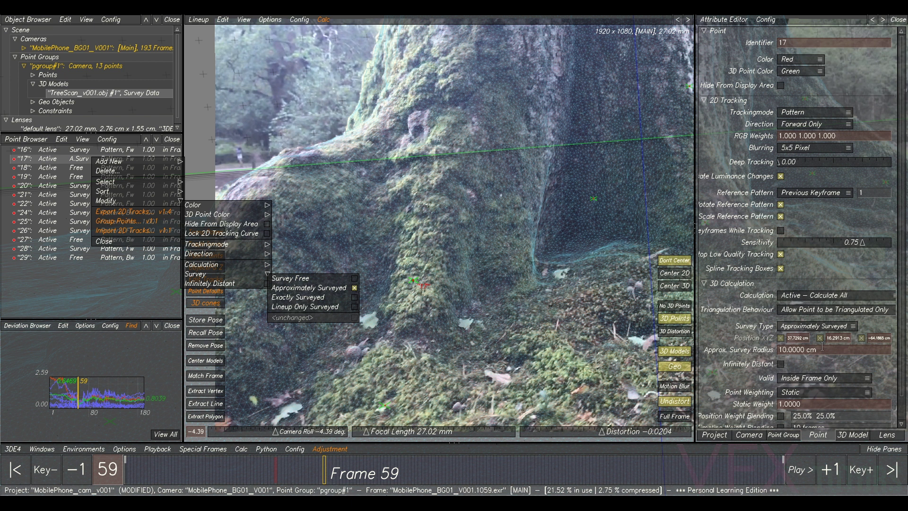
drag(832, 349, 785, 348)
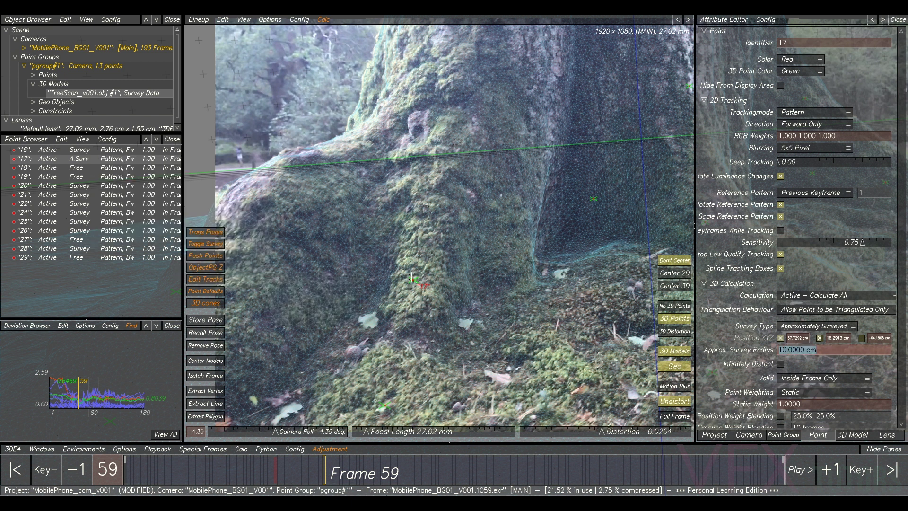
key(Return)
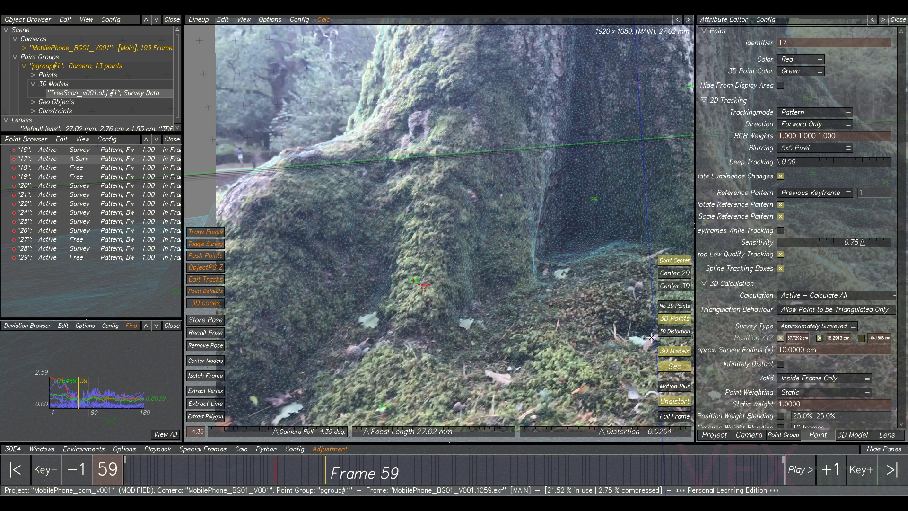
Recalculate the camera solve with point 17 approximately surveyed and accept the result.
key(alt+c)
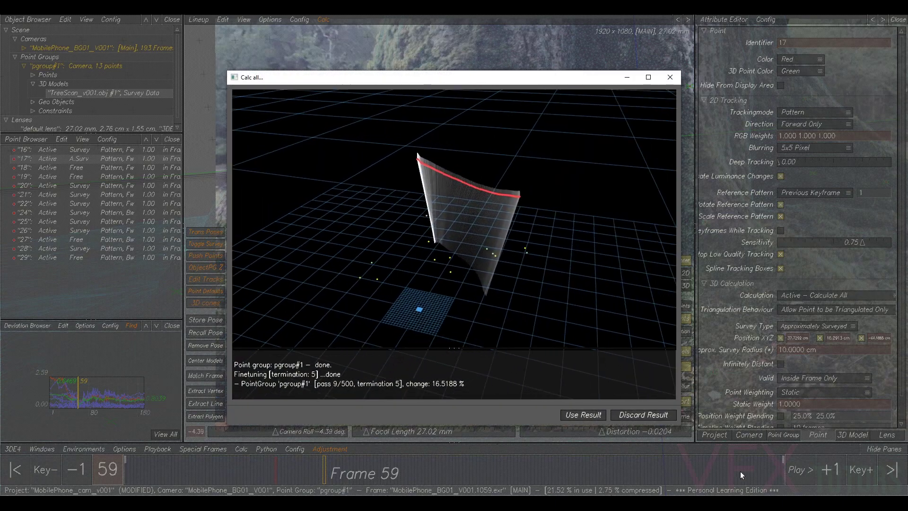
click(583, 415)
right_drag(109, 404, 112, 423)
Select point 22 from its high deviation curve, go to frame 24, and set the point to Approximately Surveyed.
click(39, 368)
click(53, 381)
scroll(382, 361, down, 5)
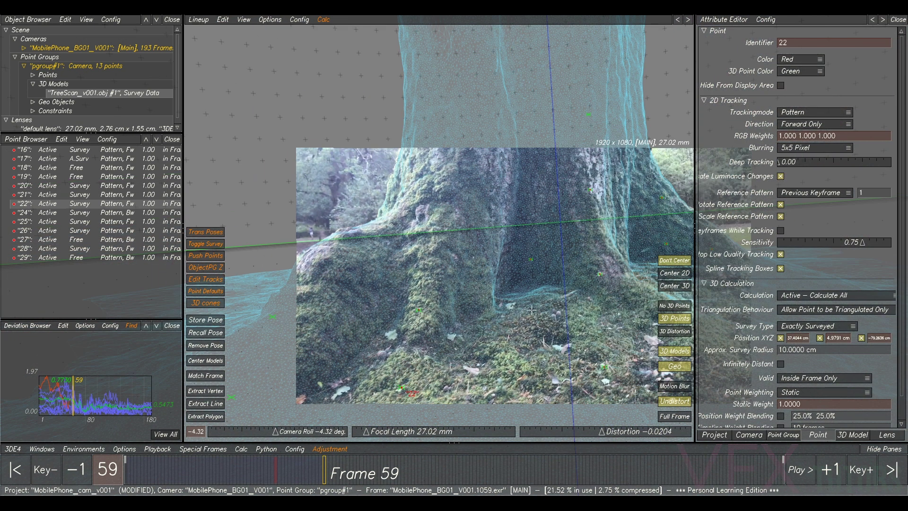
middle_drag(489, 403, 418, 405)
drag(312, 468, 205, 468)
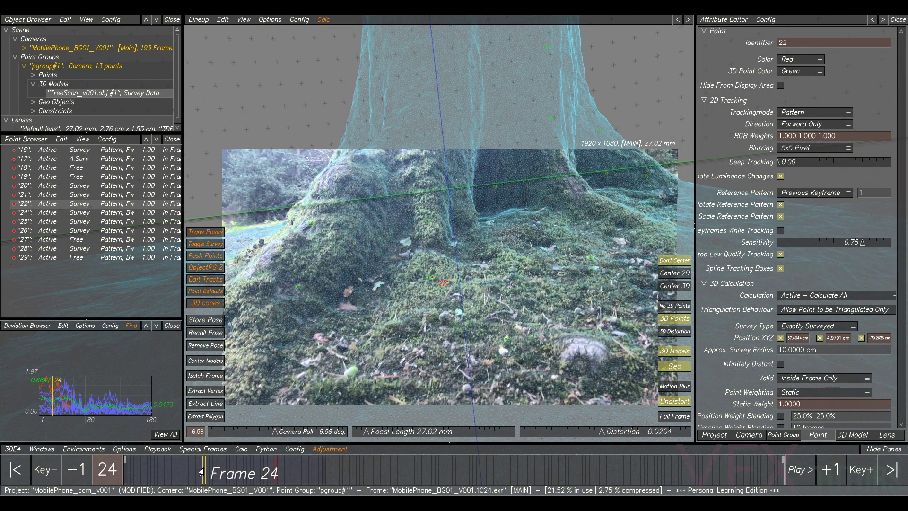
right_click(92, 208)
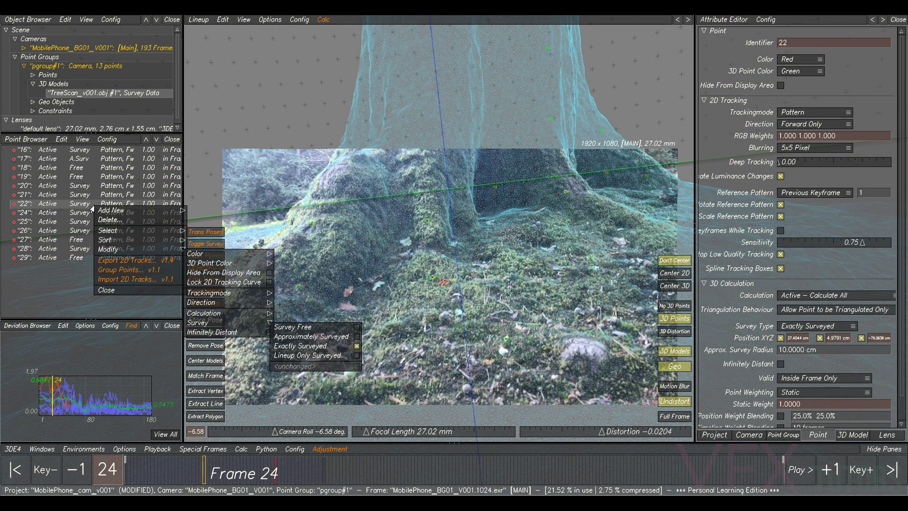
click(289, 337)
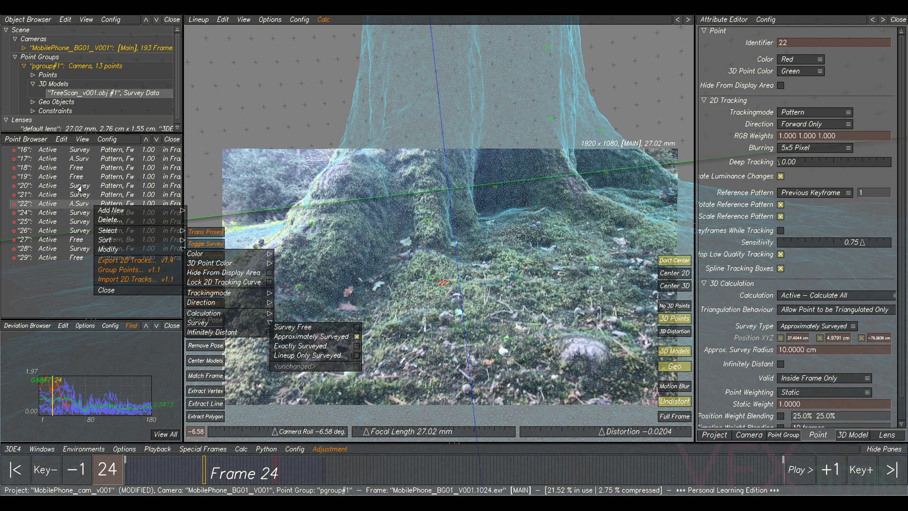
click(477, 253)
Recalculate the camera solve with point 22 approximately surveyed and accept the result.
key(alt+c)
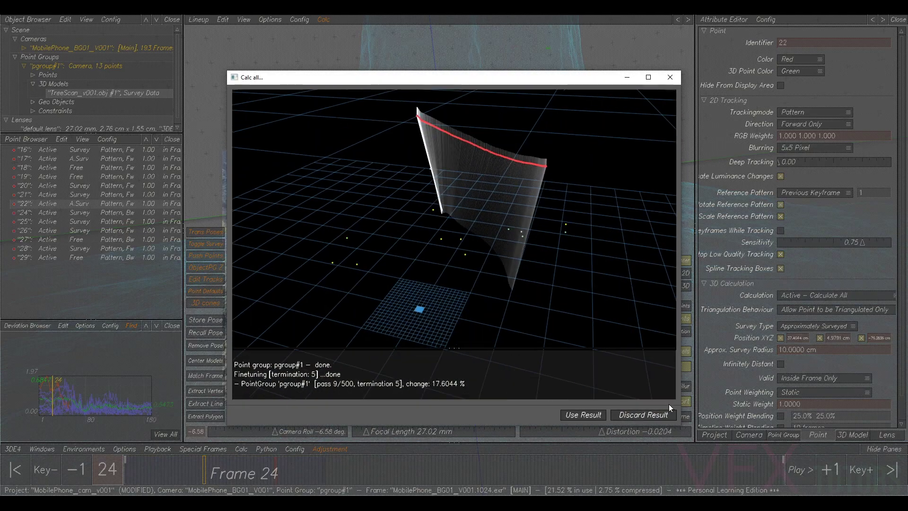
click(586, 415)
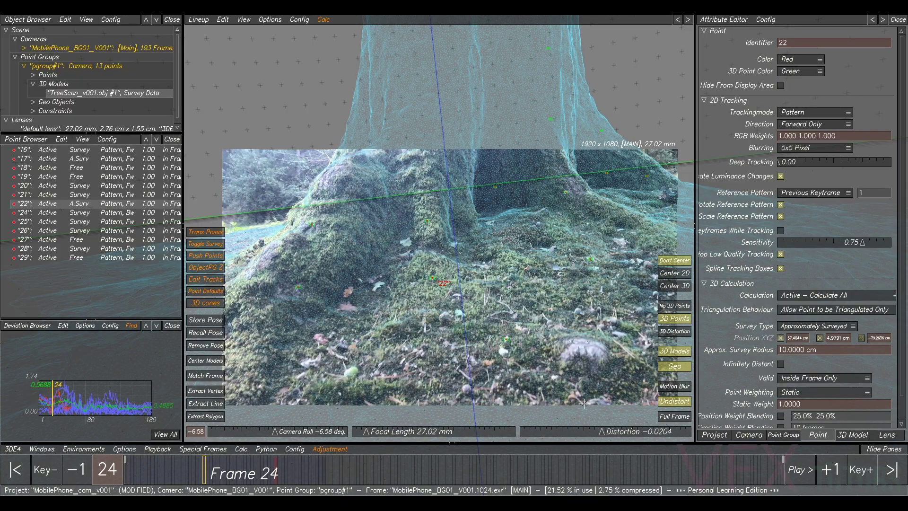
right_drag(67, 403, 69, 393)
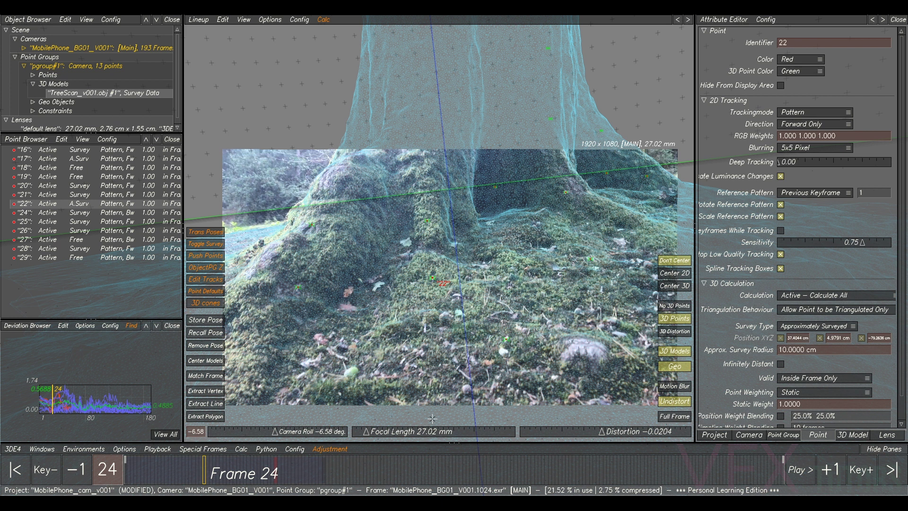
Clear the earlier Parameter Adjustment results, adjust only the lens focal length, and transfer the best result to the project.
mouse_move(466, 471)
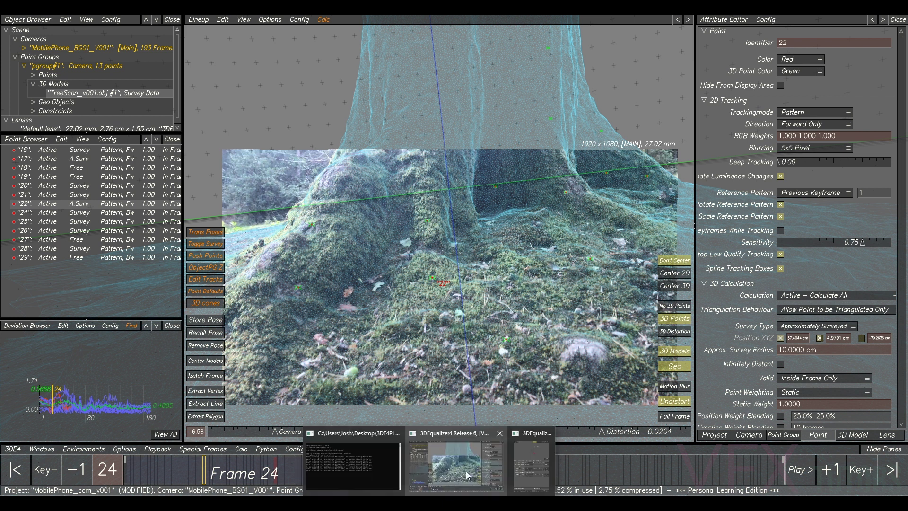
click(541, 453)
click(675, 204)
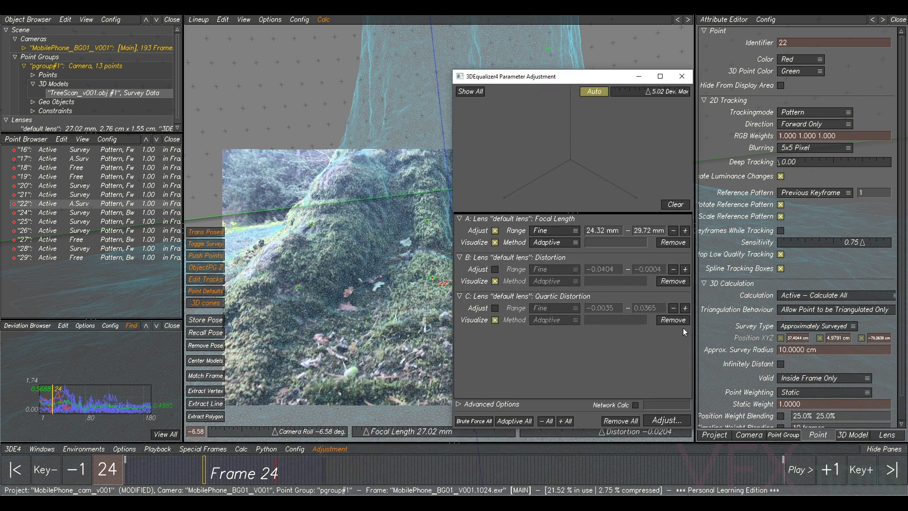
click(666, 420)
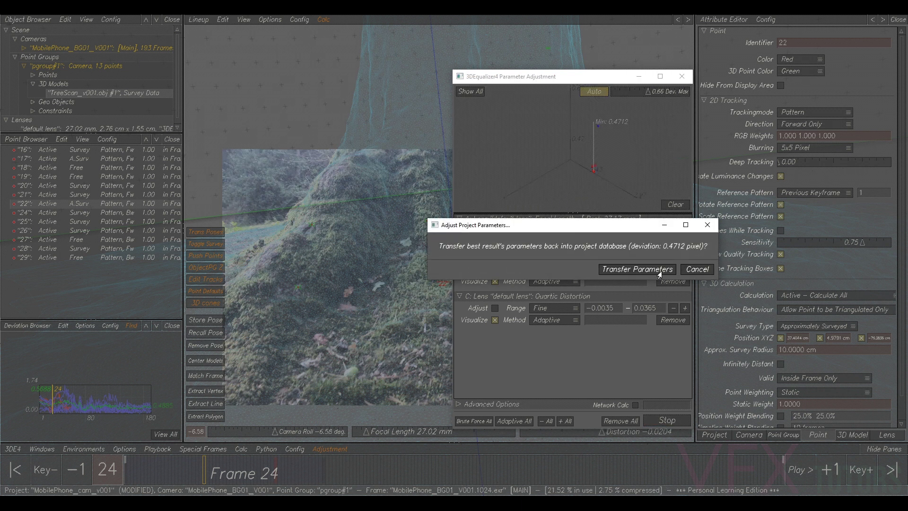
click(660, 273)
Enable only Distortion for adjustment, run the parameter adjustment, and transfer the best result to the project.
click(495, 269)
click(495, 231)
click(495, 269)
click(684, 421)
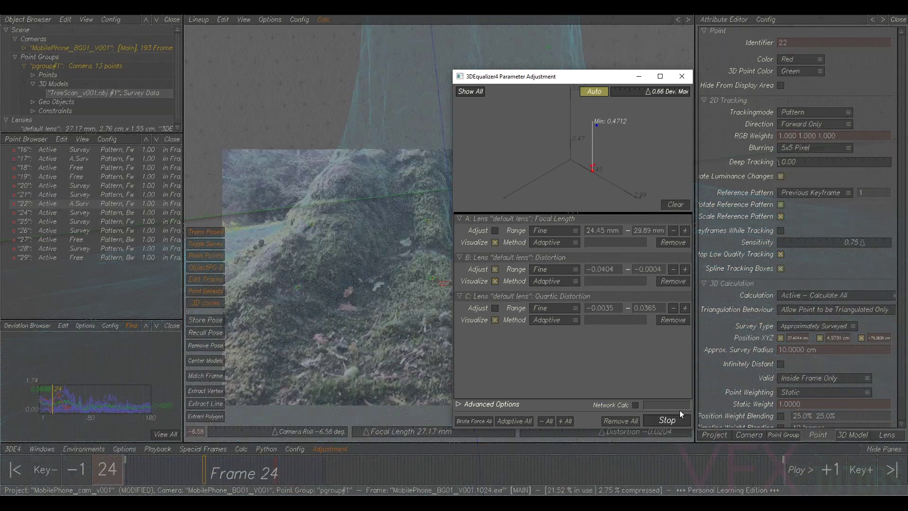
click(672, 270)
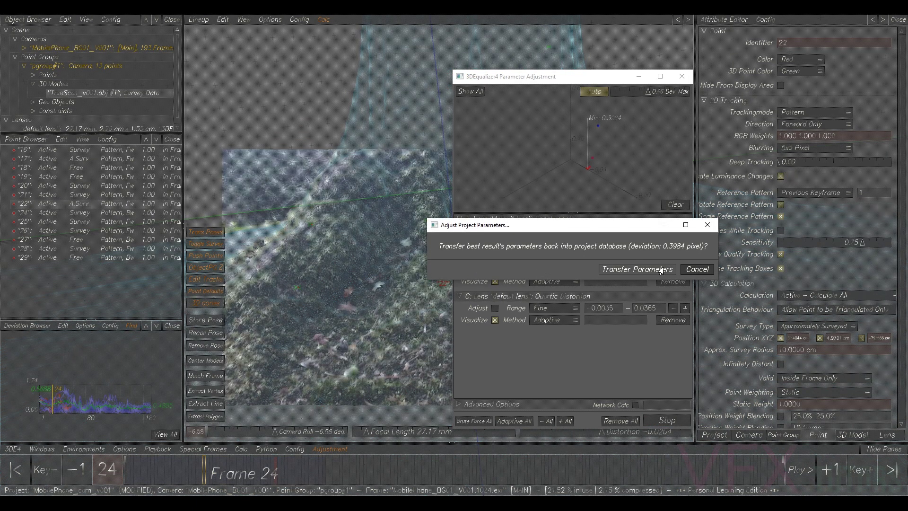
Enable only Quartic Distortion for adjustment, run the parameter adjustment, and transfer the best result to the project.
click(495, 269)
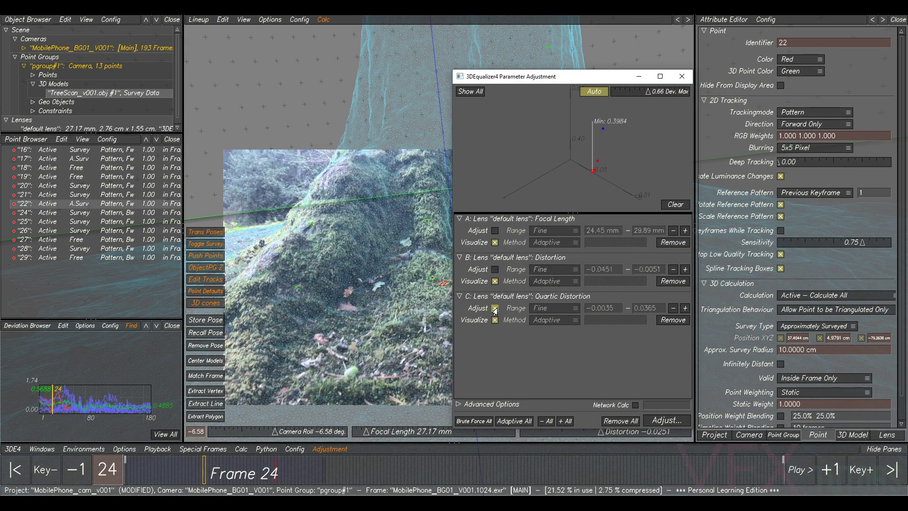
click(495, 308)
click(655, 425)
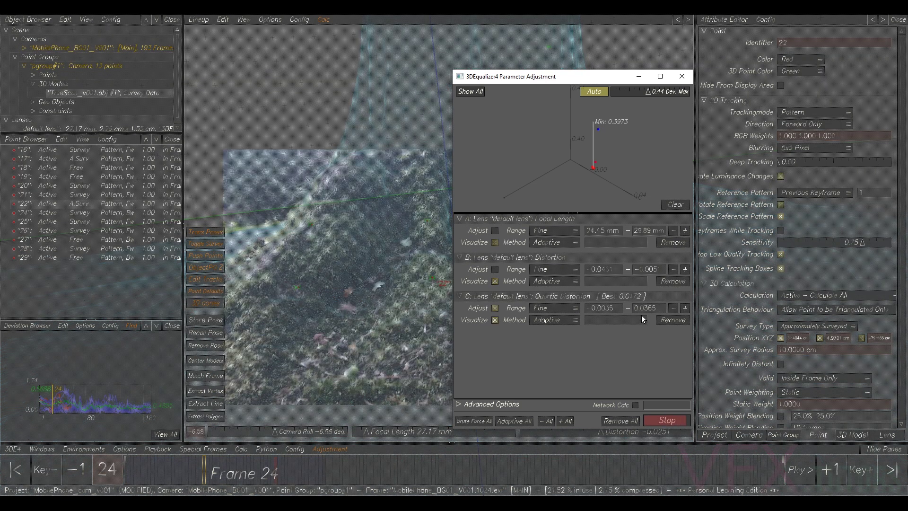
click(638, 270)
Adjust only the focal length again and transfer the best result, then recalculate the camera solve and accept it.
click(495, 231)
click(495, 308)
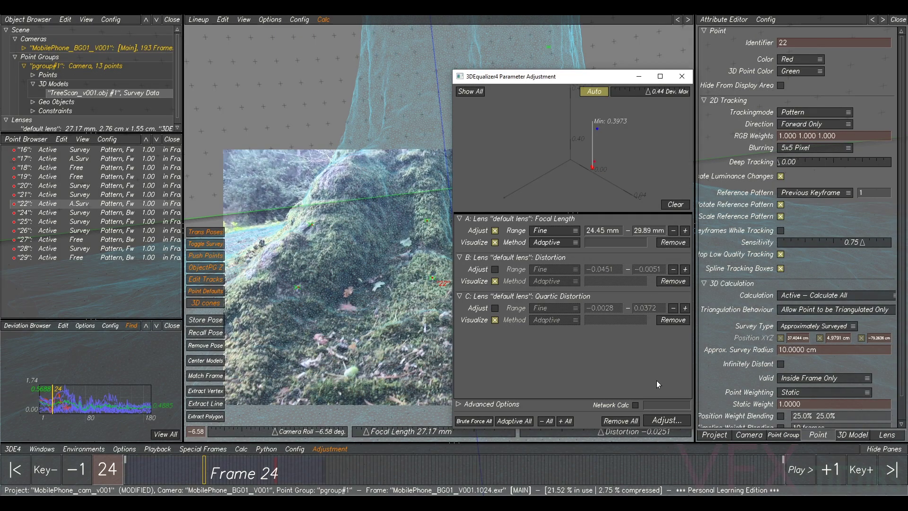
click(658, 422)
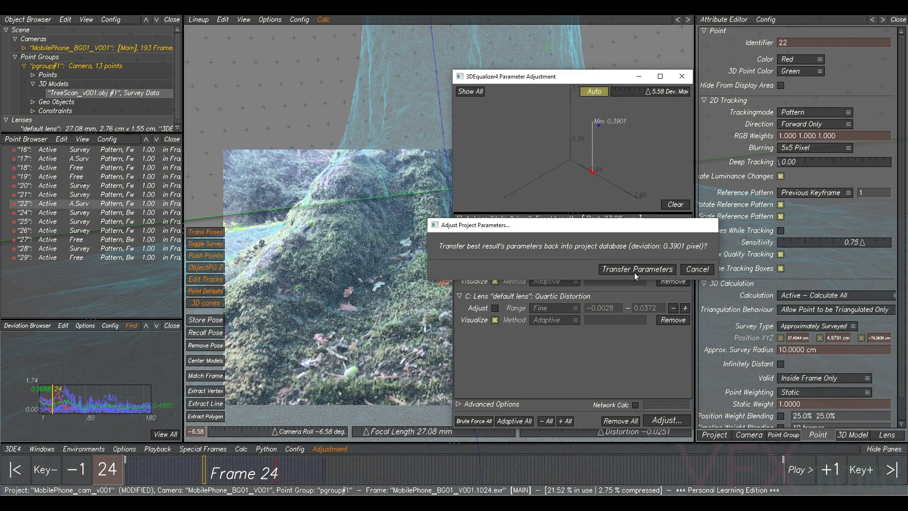
click(637, 270)
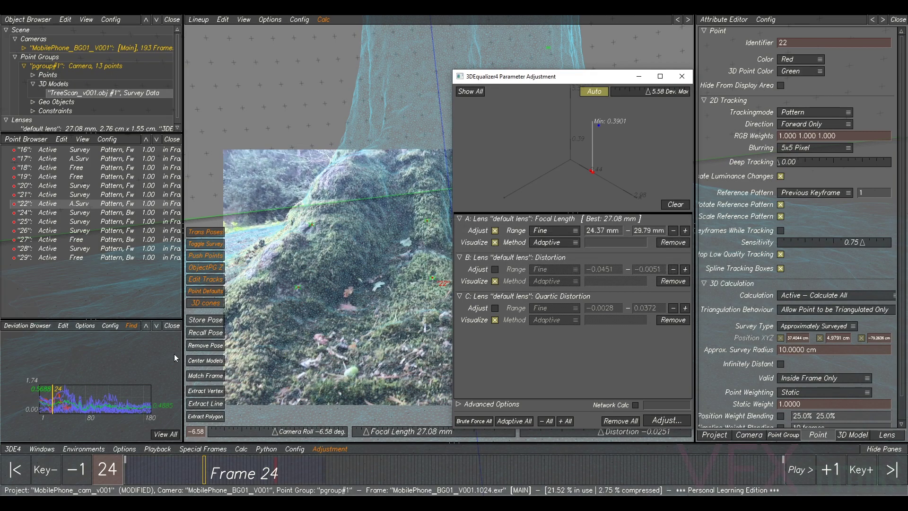
key(alt+c)
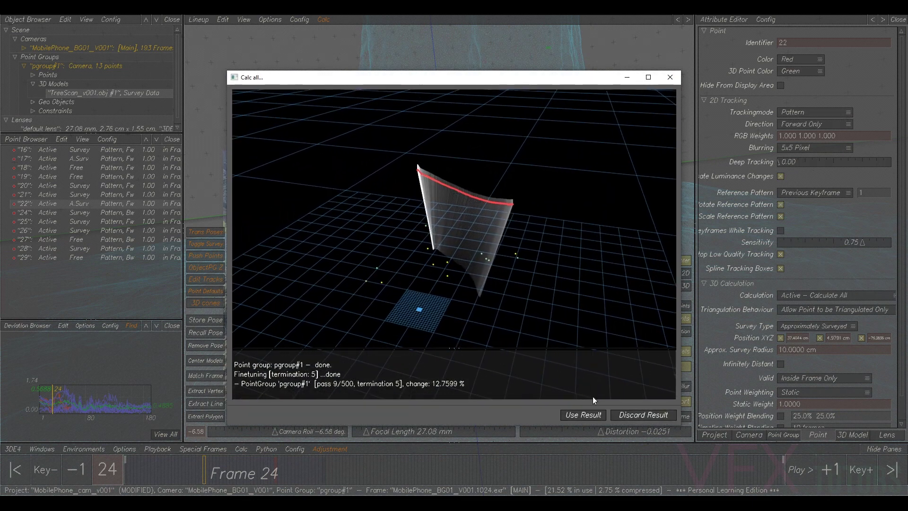
click(586, 415)
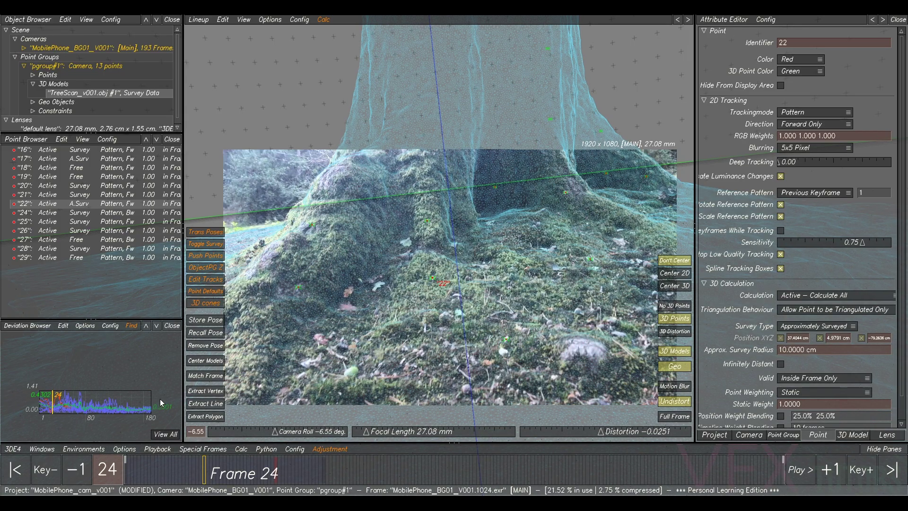
Select point 16 from its high deviation curve and inspect its track in Manual Tracking from frame 24 to frame 69.
right_drag(98, 395, 131, 411)
drag(60, 378, 74, 393)
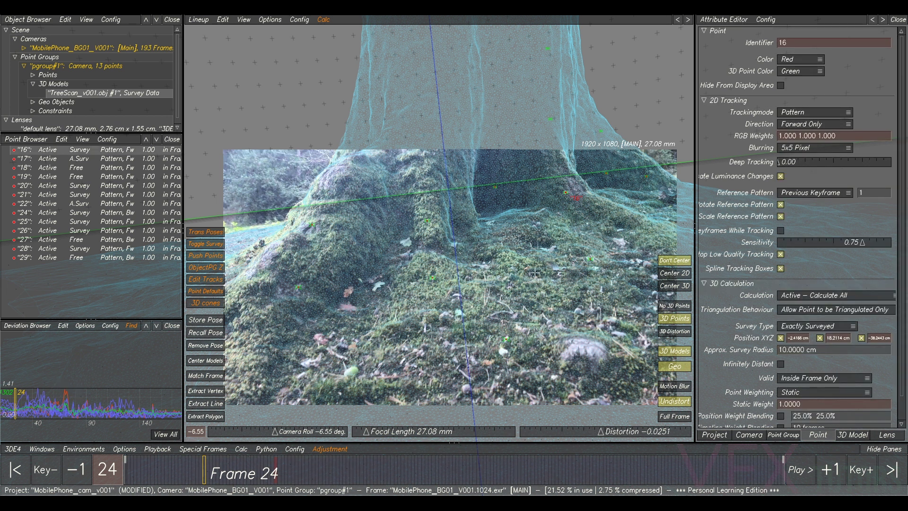
key(F1)
right_drag(106, 408, 88, 418)
middle_drag(124, 410, 115, 391)
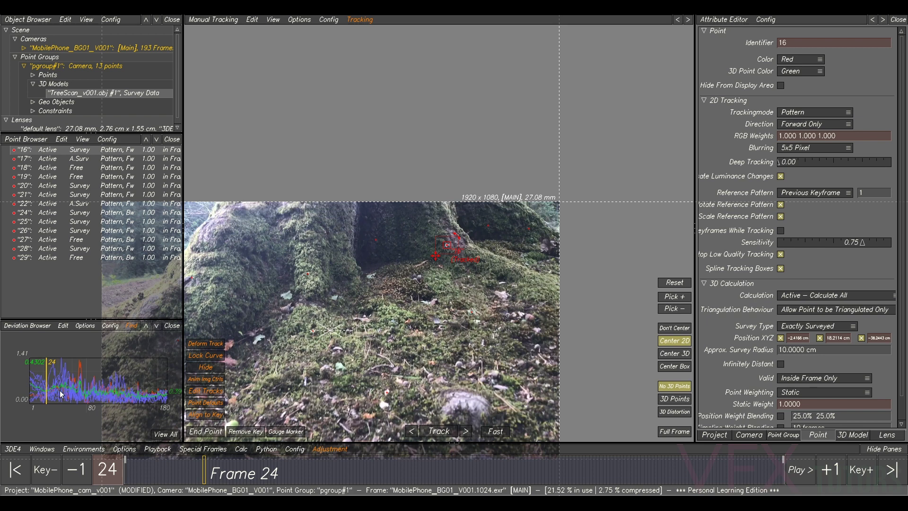
middle_drag(509, 245, 507, 251)
right_drag(433, 258, 460, 425)
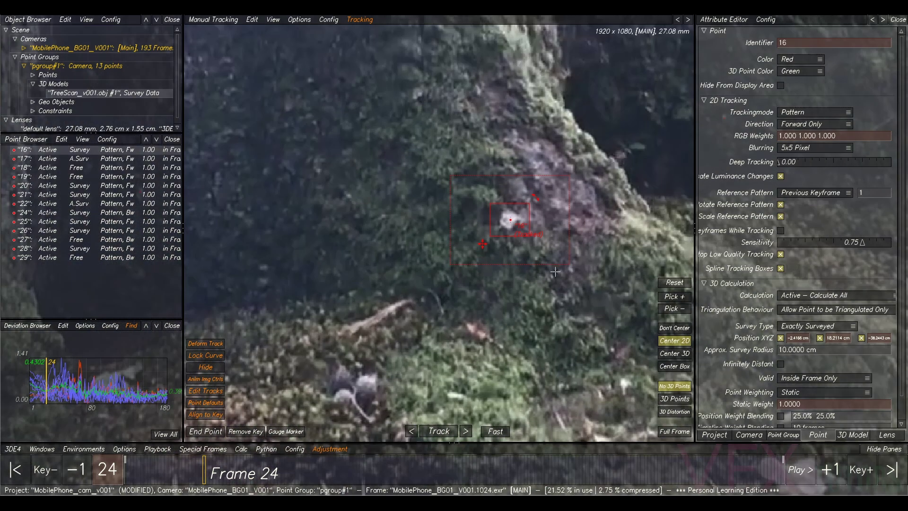
middle_drag(462, 425, 436, 444)
mouse_move(239, 471)
mouse_down()
mouse_move(376, 473)
mouse_move(339, 476)
mouse_move(359, 475)
mouse_up()
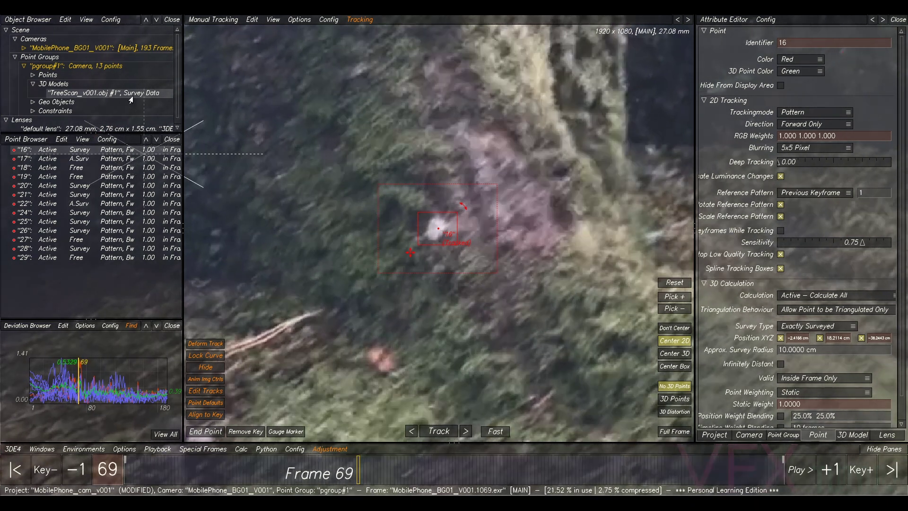
Set point 16 to Approximately Surveyed, recalculate the camera solve, and accept the result.
right_click(107, 152)
click(326, 283)
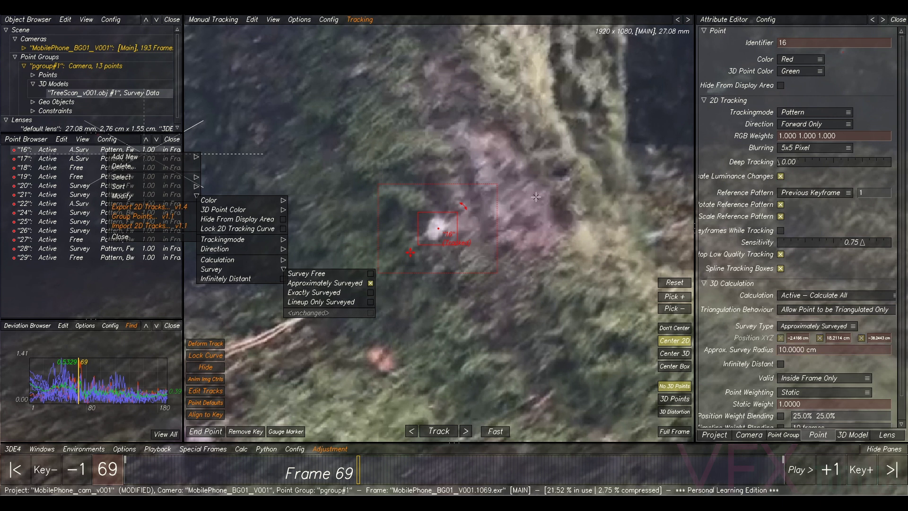
key(alt+c)
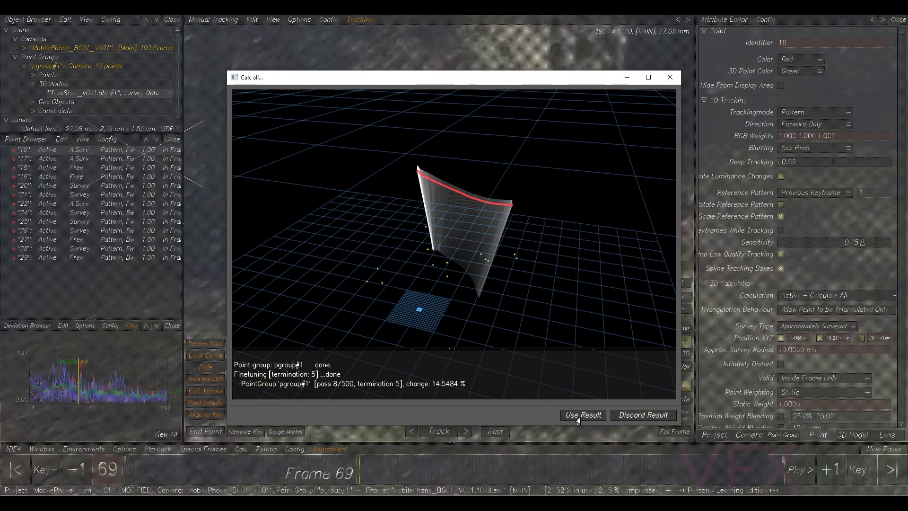
click(580, 417)
Return to the Lineup view around point 16, recalculate the camera solve once more, and accept the result.
alt+right_drag(435, 341, 402, 336)
alt+right_drag(143, 370, 127, 359)
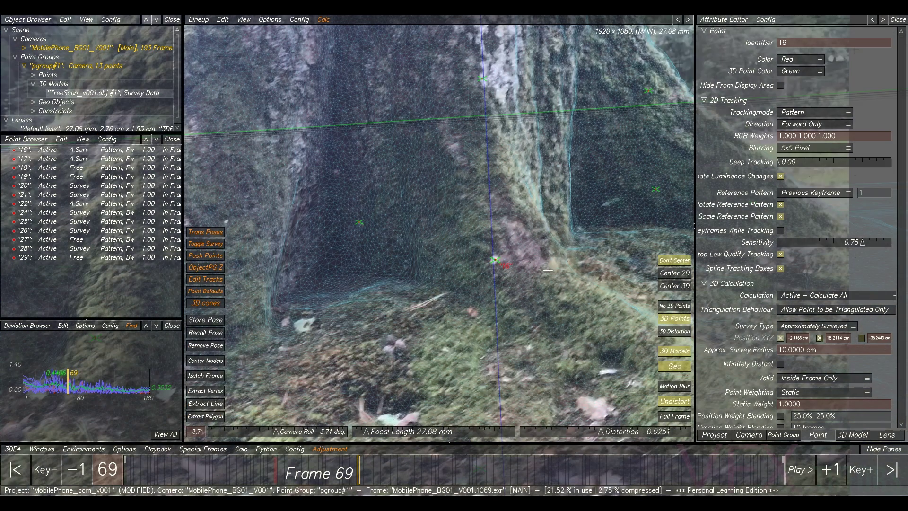
key(alt+c)
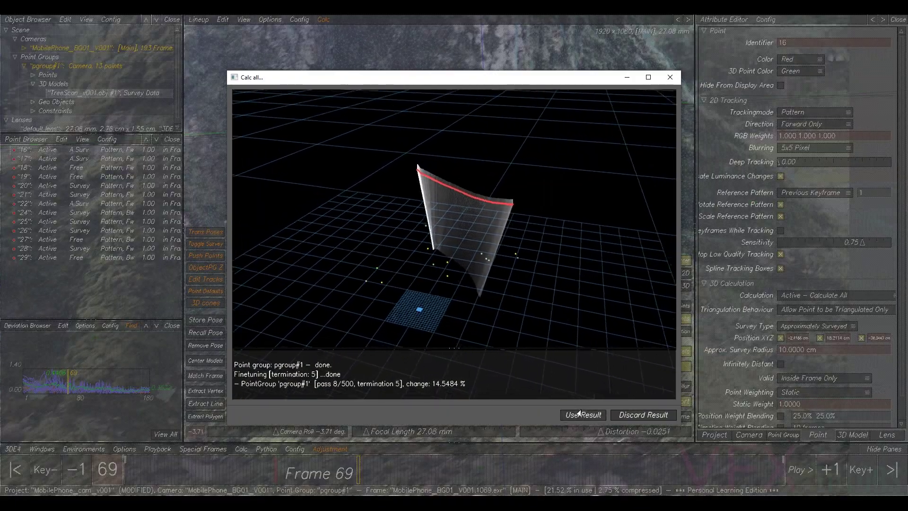
click(581, 414)
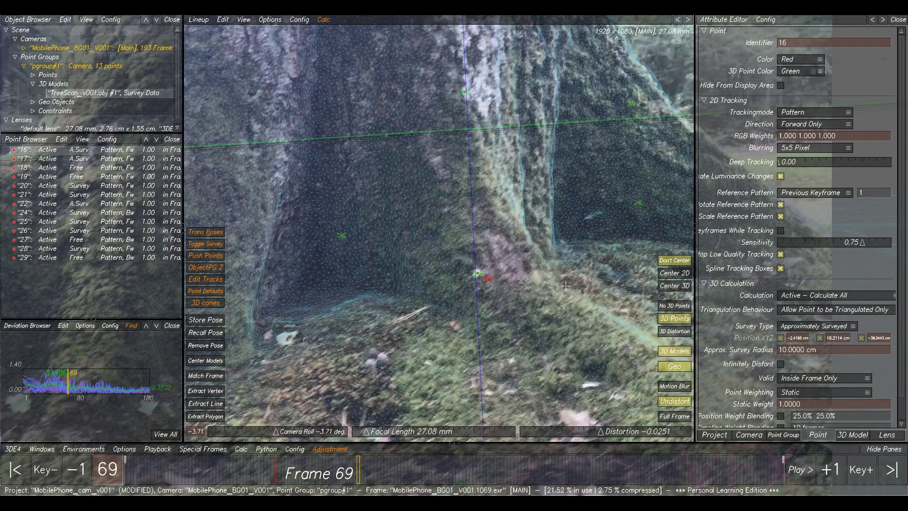
Clear the previous Parameter Adjustment plot, readjust only the focal length, and transfer the best result to the project.
scroll(571, 289, down, 5)
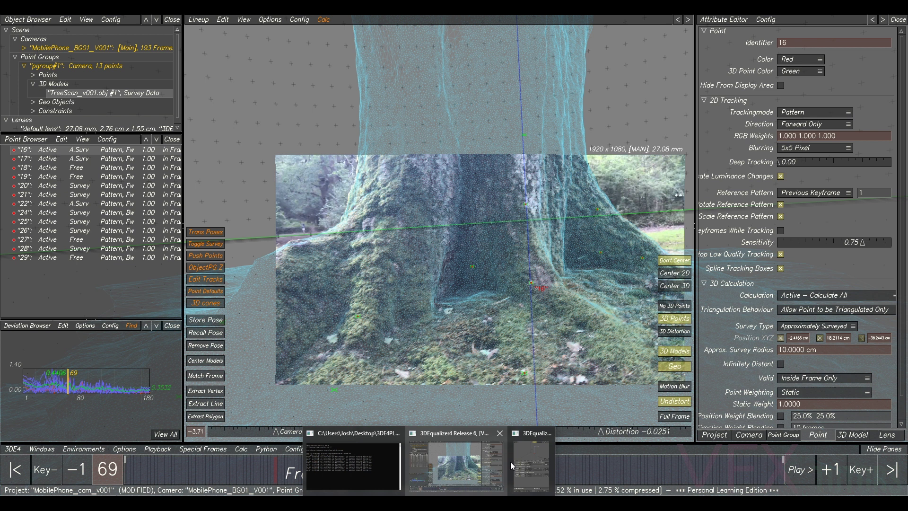
click(518, 475)
click(675, 205)
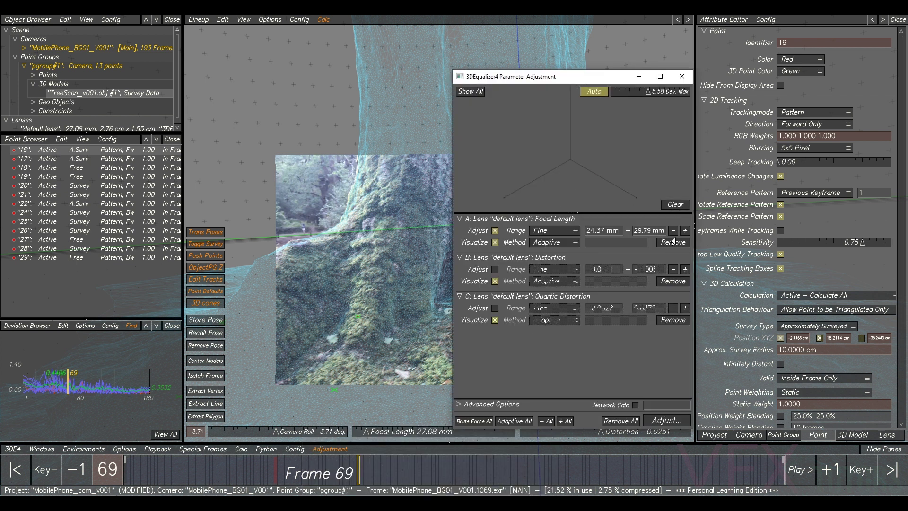
click(668, 420)
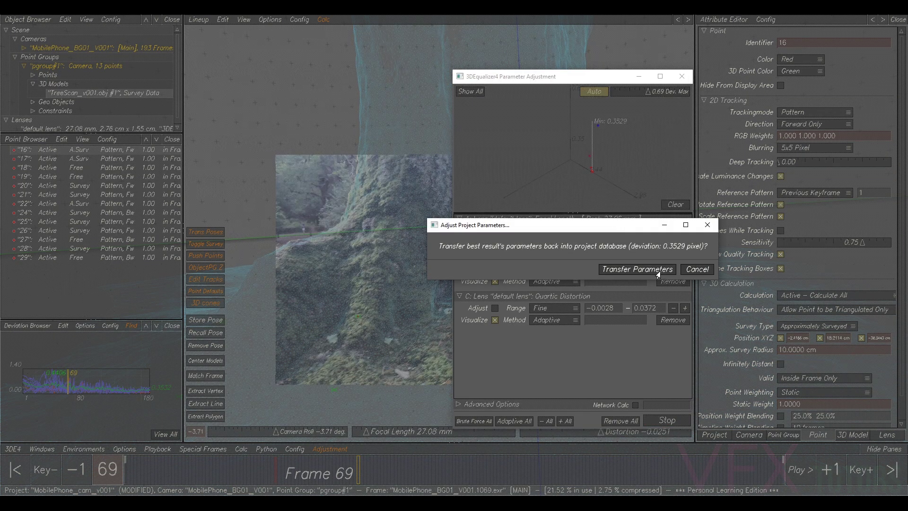
click(657, 269)
Switch the adjustment from focal length to Distortion only, run it, and transfer the best result to the project.
click(495, 270)
click(495, 230)
click(669, 420)
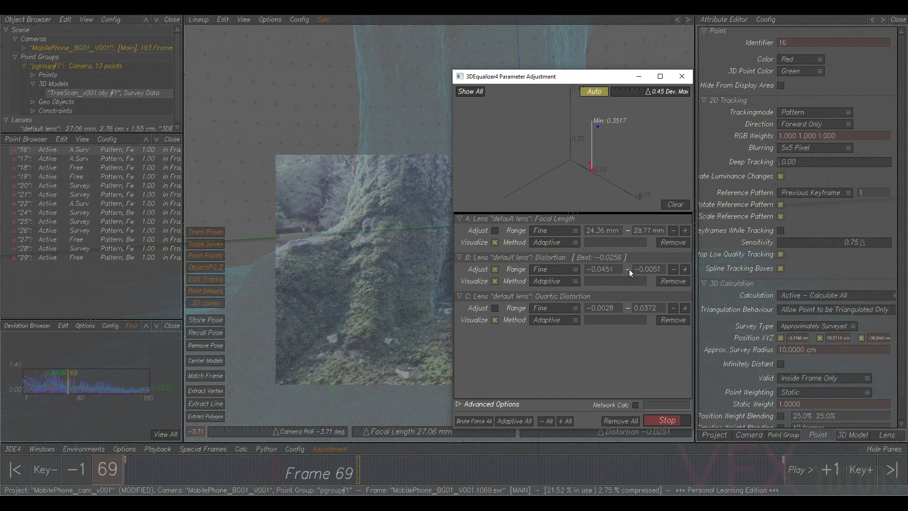
click(638, 269)
Switch the adjustment from Distortion to Quartic Distortion only, run it, and transfer the best result to the project.
click(495, 269)
click(495, 308)
click(667, 420)
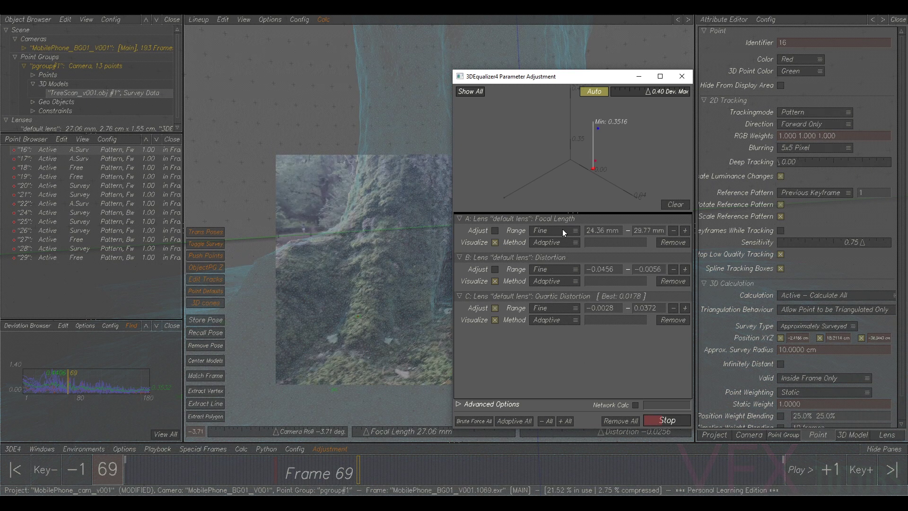
click(634, 269)
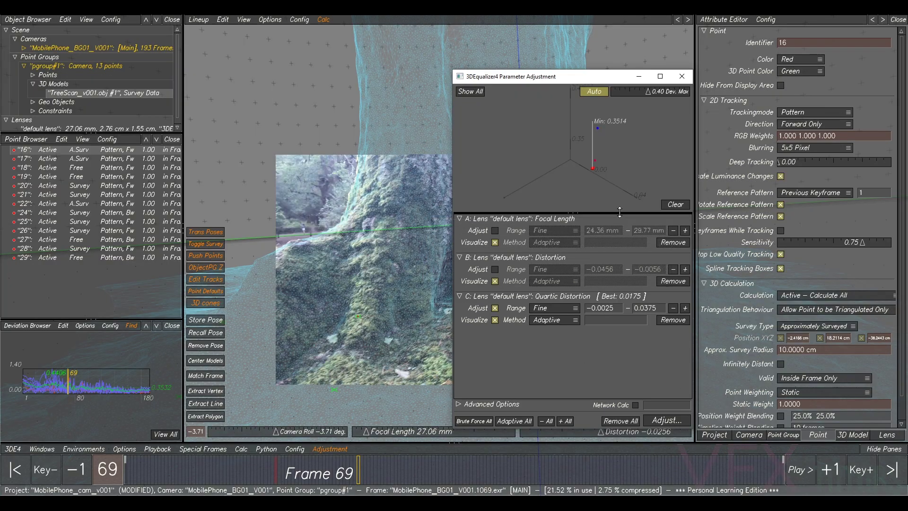
Dismiss the Parameter Adjustment window and reframe the deviation curves in the Deviation Browser.
click(642, 79)
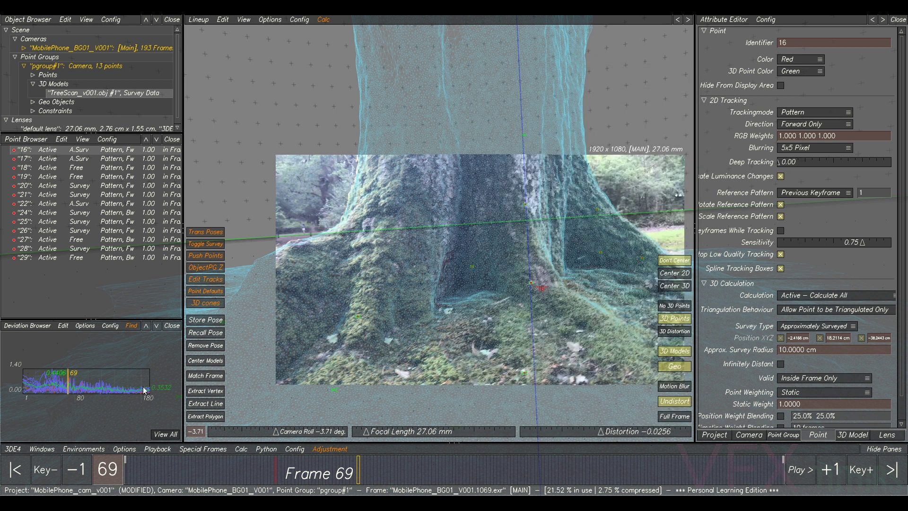
right_drag(101, 390, 105, 390)
middle_drag(105, 391, 103, 395)
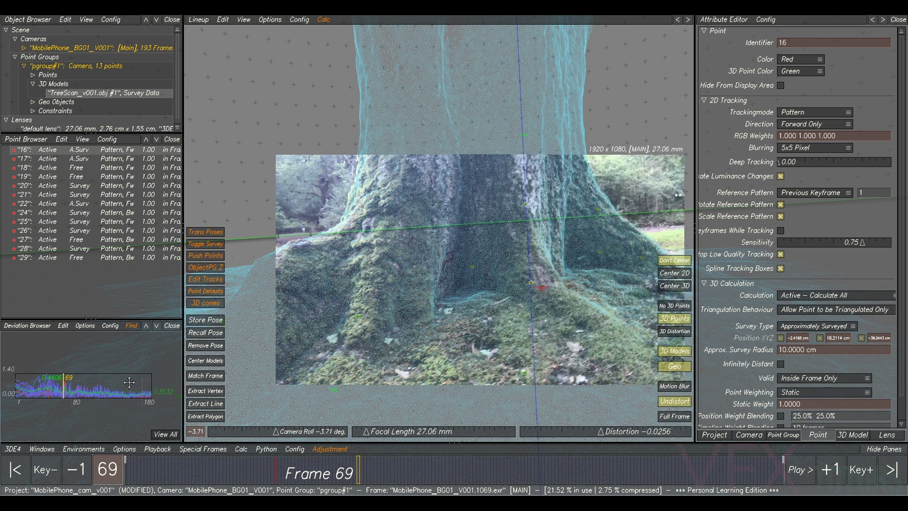
Deselect point 16, play the shot, and scrub back to frame 18 to check the scan against the plate.
click(566, 352)
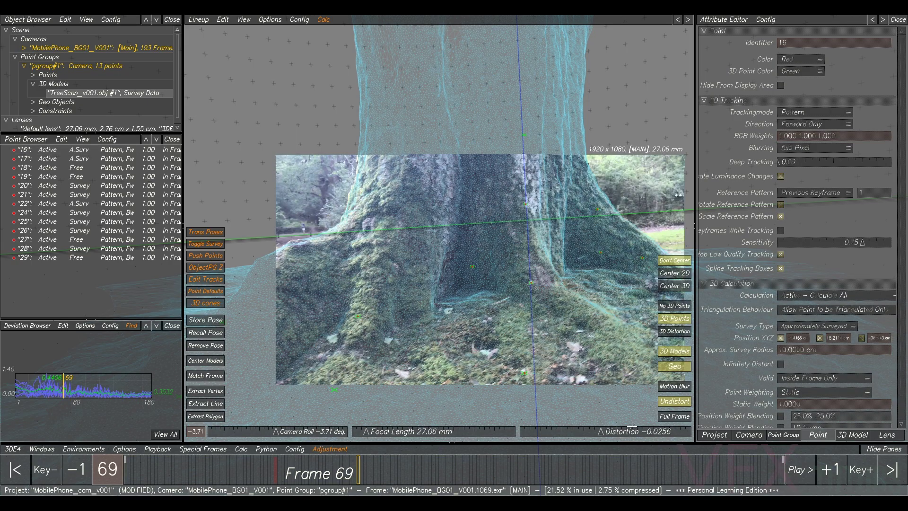
key(space)
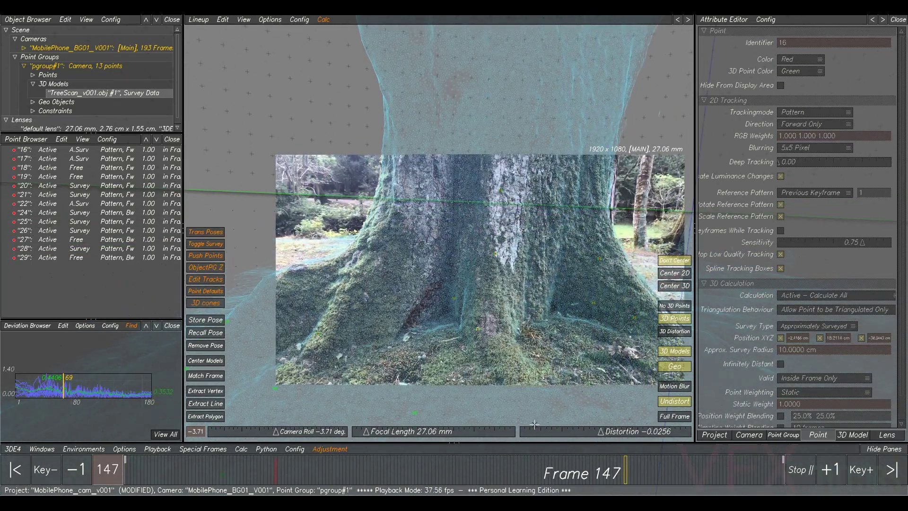
drag(600, 475, 505, 463)
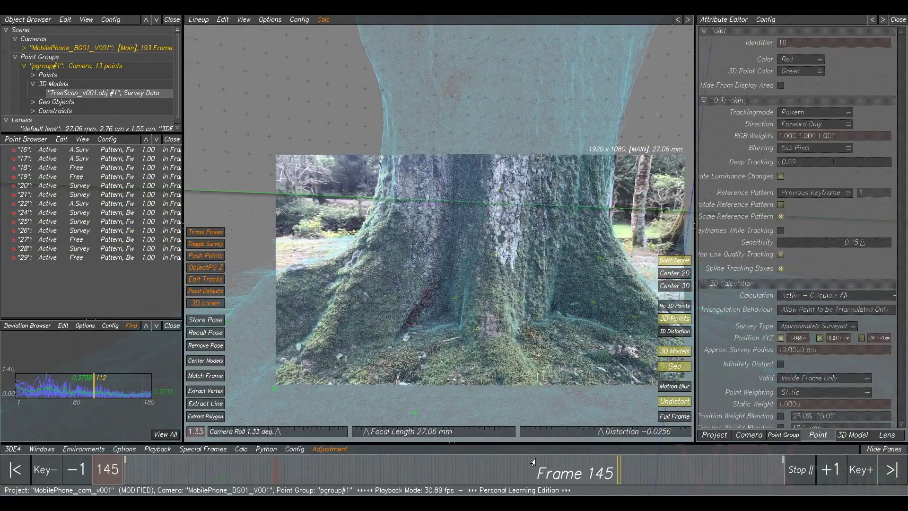
click(544, 464)
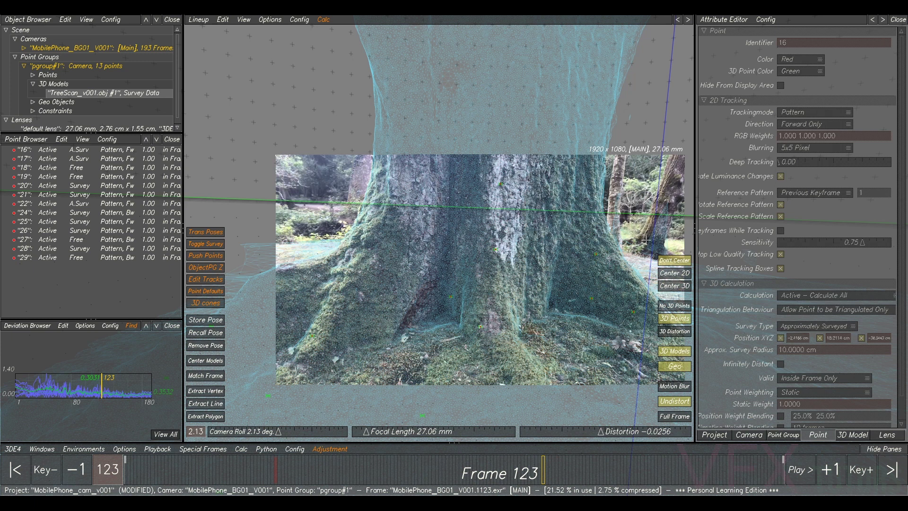
drag(544, 466, 197, 433)
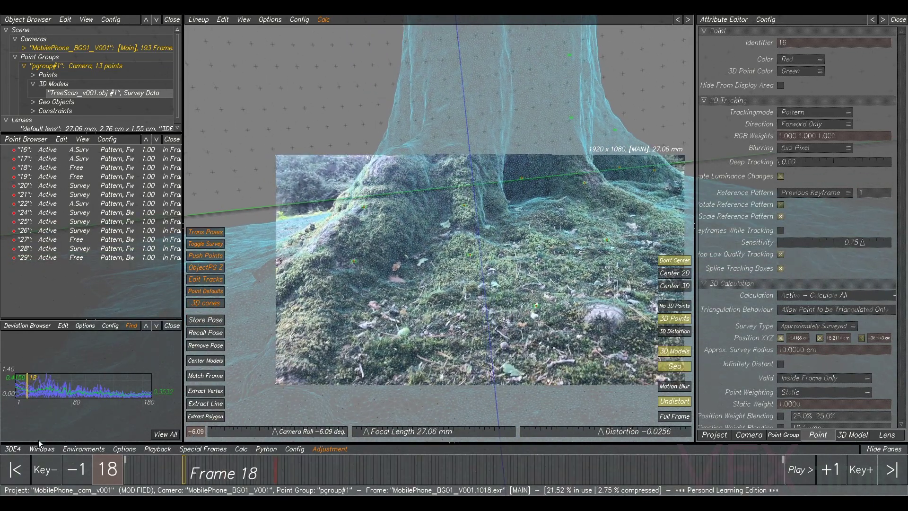
Save the project as a new version named MobilePhone_cam_v002 in the MobilePhone Data folder.
click(14, 449)
click(32, 388)
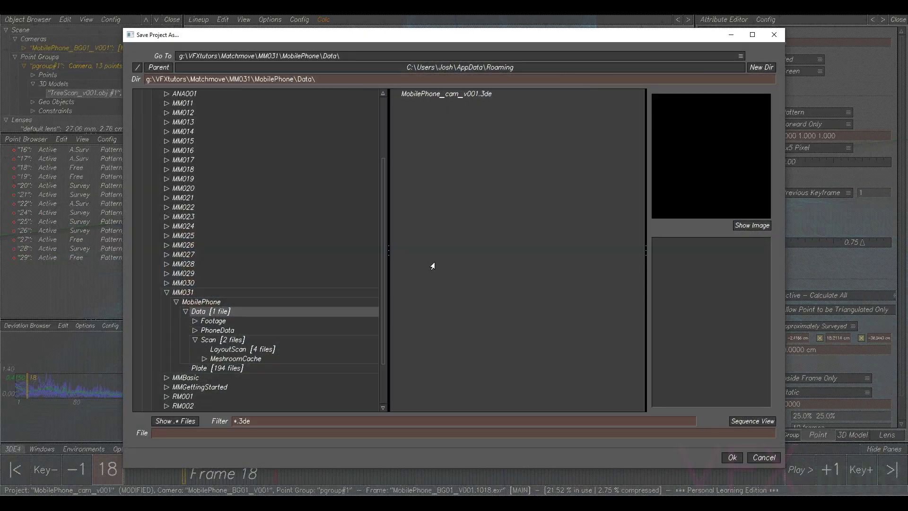
click(469, 94)
drag(248, 434, 228, 432)
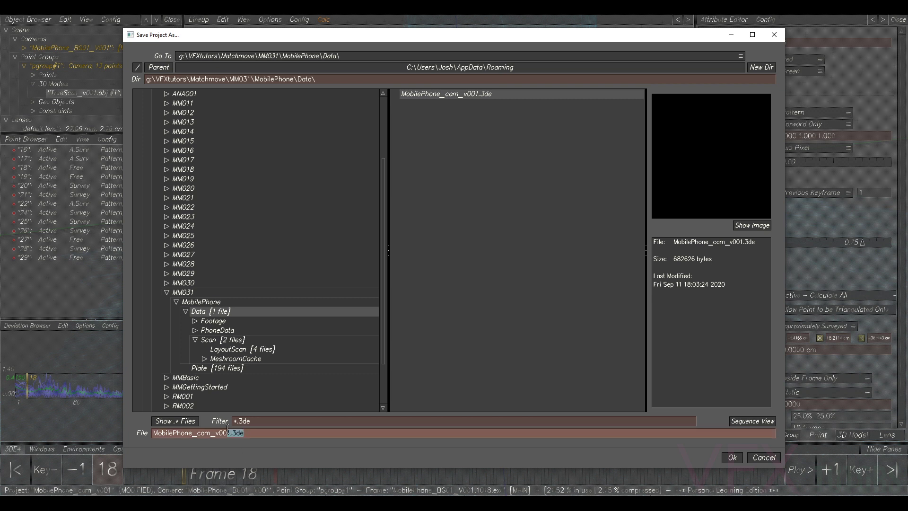
text(2)
click(731, 457)
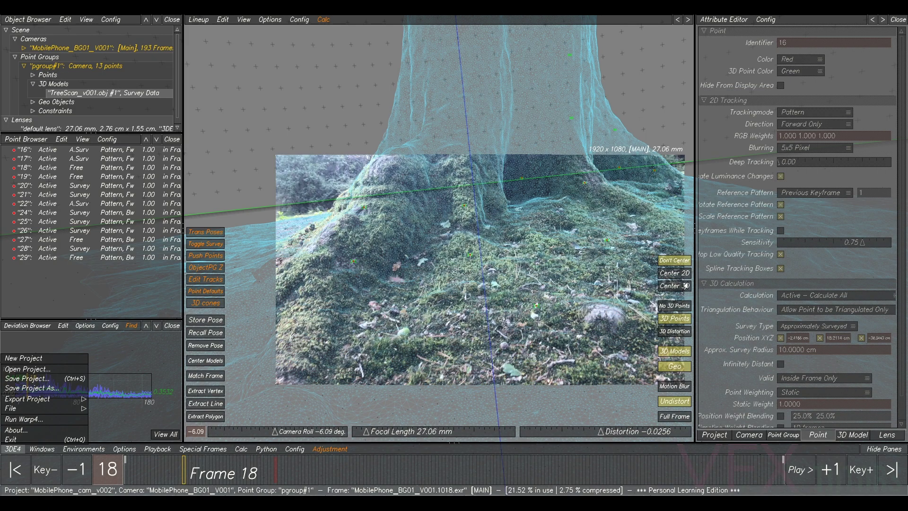
Enlarge the Lineup view with Full Frame on, check the scan's fit during playback, and inspect frame 110 with the Attribute Editor widened again.
drag(695, 263, 817, 263)
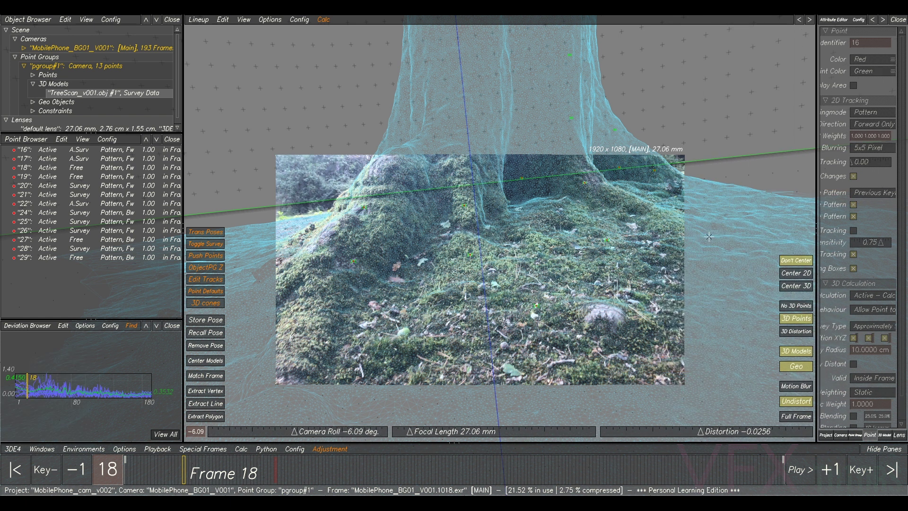
click(799, 417)
key(space)
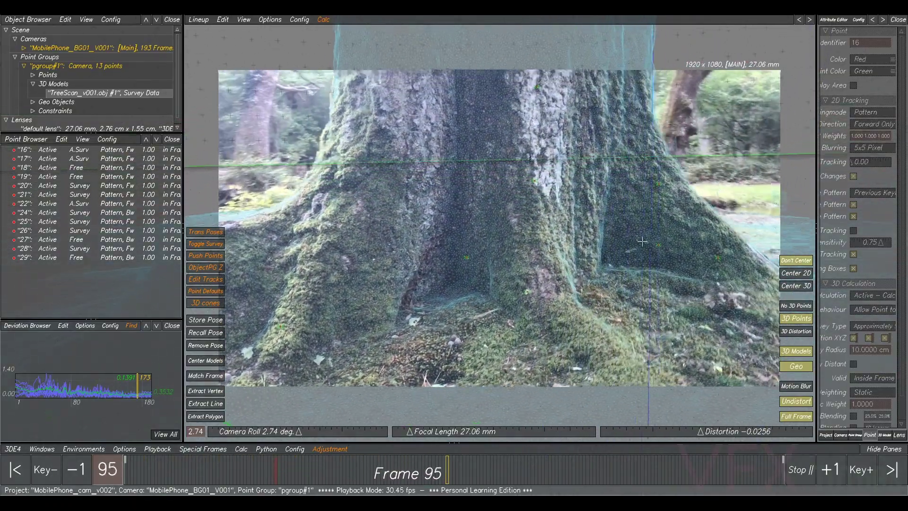
key(space)
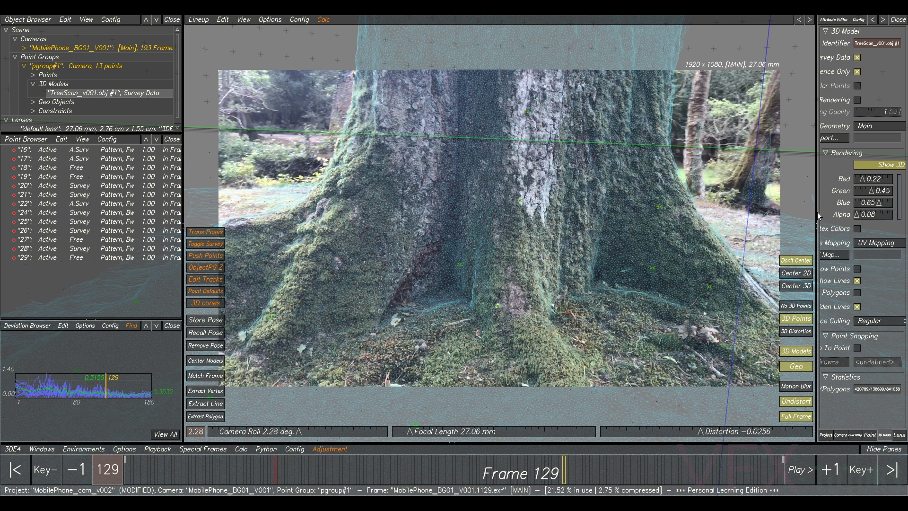
drag(817, 216, 715, 214)
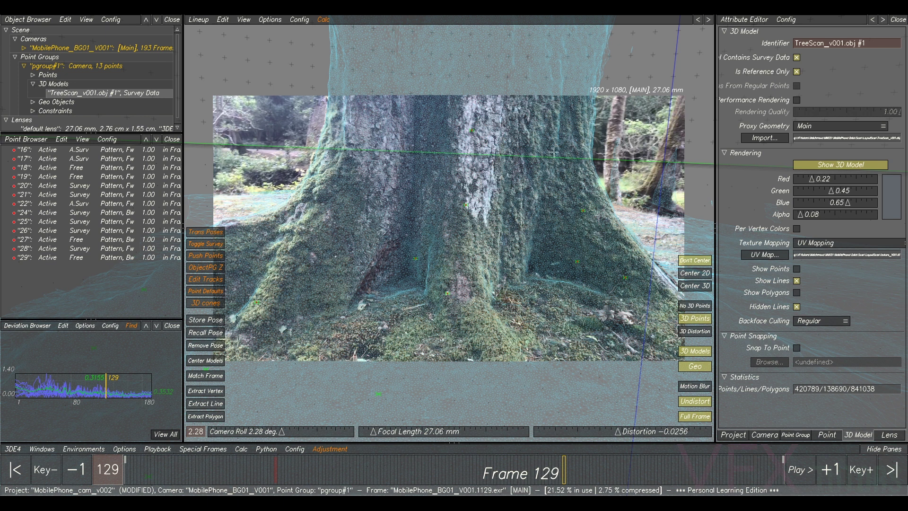
drag(531, 471, 499, 471)
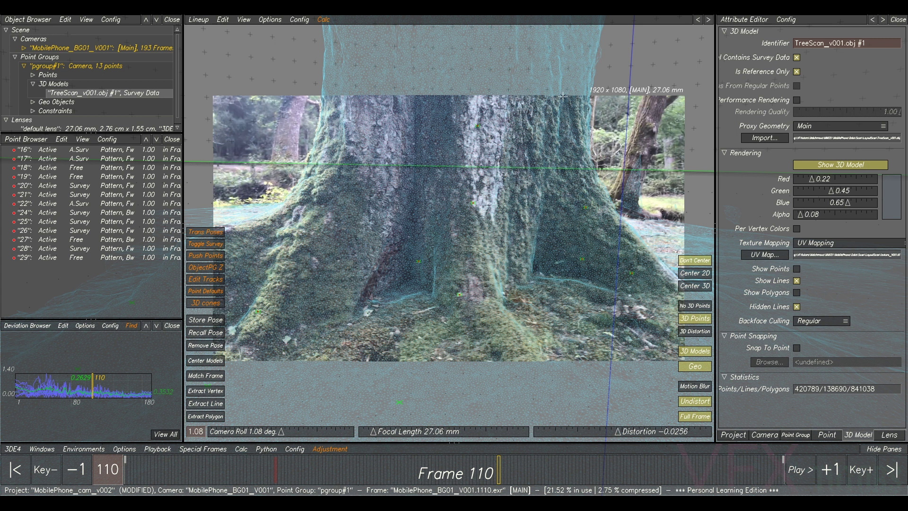
Try to generate 3D cones for all points from 16 to 29, then deselect them and scrub to frame 91.
click(102, 152)
shift+click(146, 260)
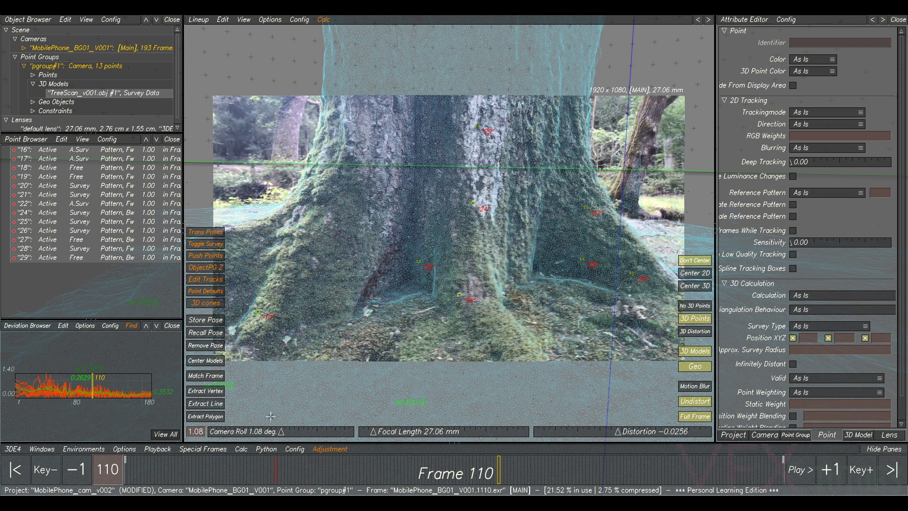
click(208, 303)
click(449, 312)
mouse_move(477, 464)
mouse_down()
mouse_move(749, 461)
mouse_move(425, 448)
mouse_move(307, 454)
mouse_move(449, 439)
mouse_up()
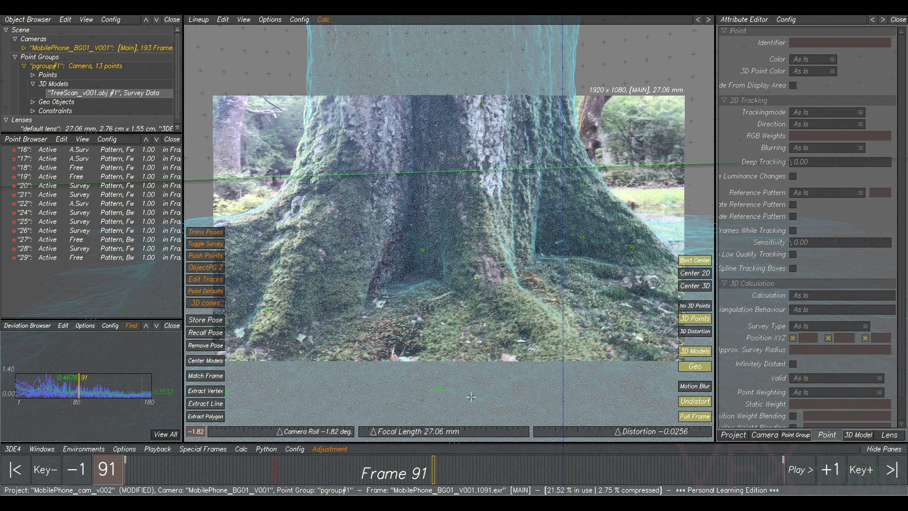